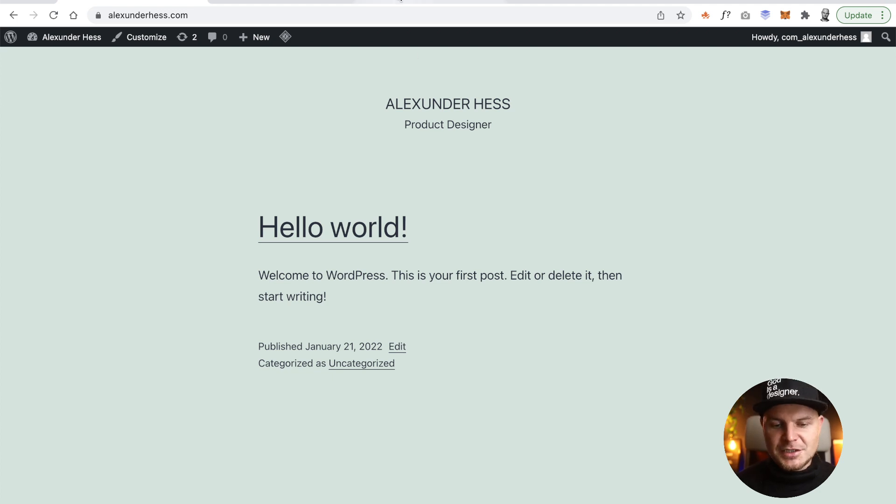
Step: Browse the Semplice website's home page and look through the portfolios in its showcase
click(429, 1)
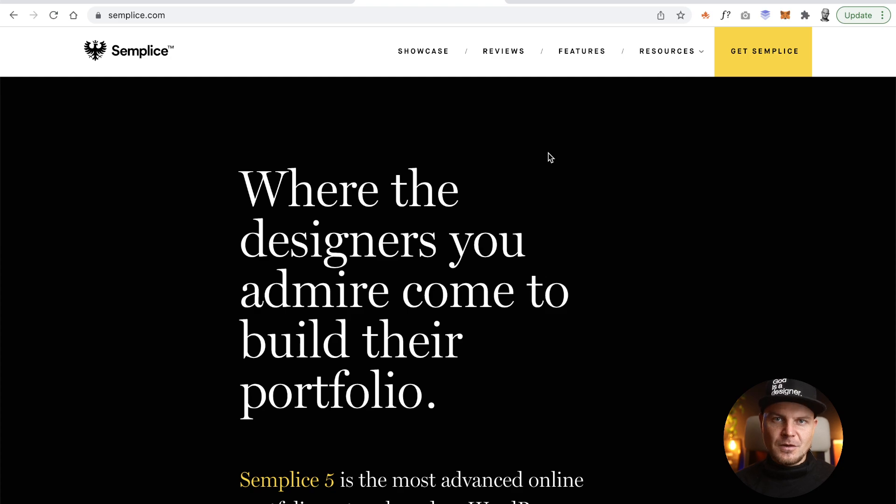
scroll(549, 154, down, 20)
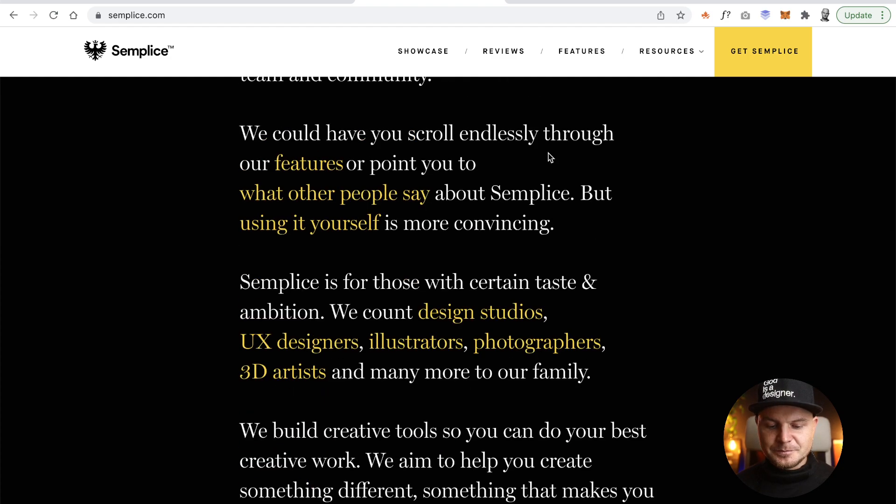
scroll(549, 152, up, 12)
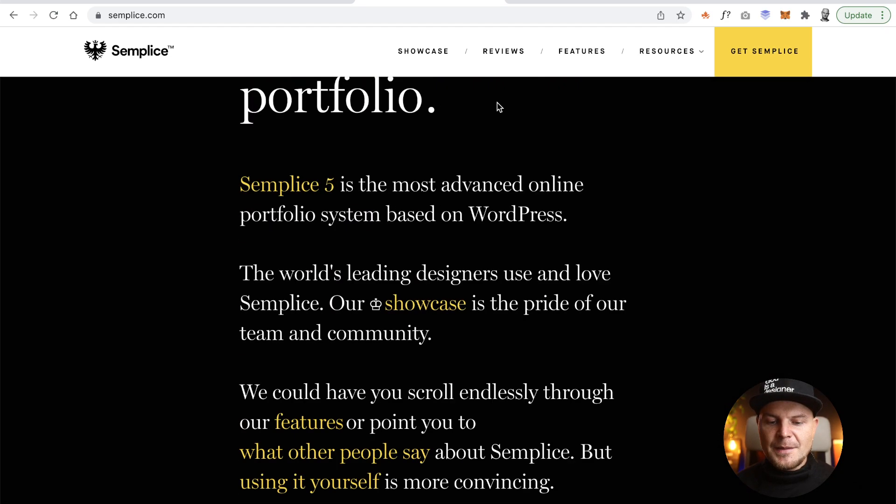
click(413, 52)
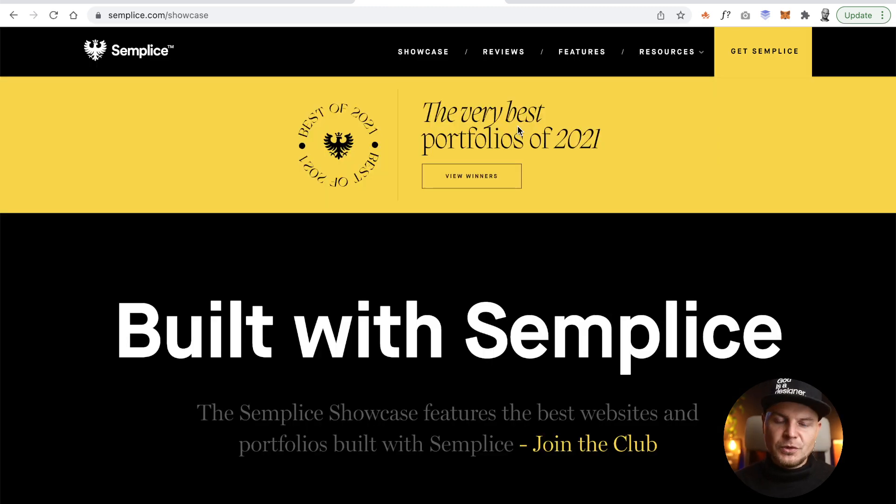
scroll(519, 130, down, 15)
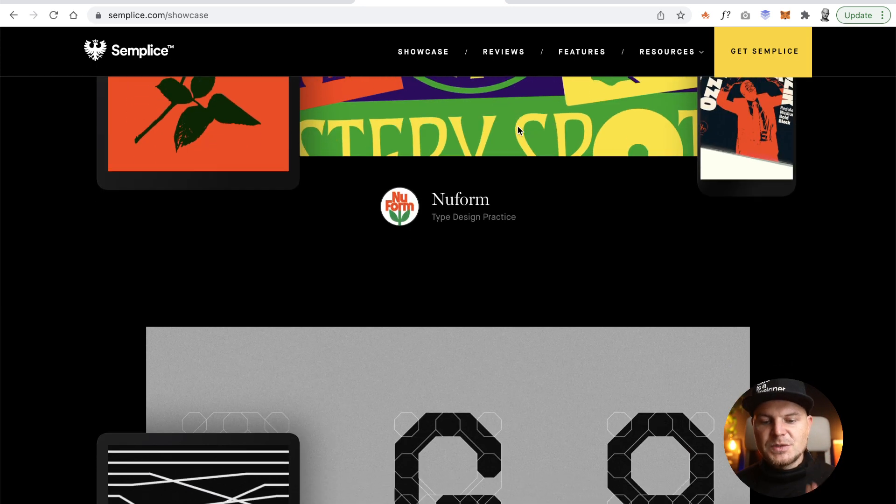
scroll(518, 127, down, 15)
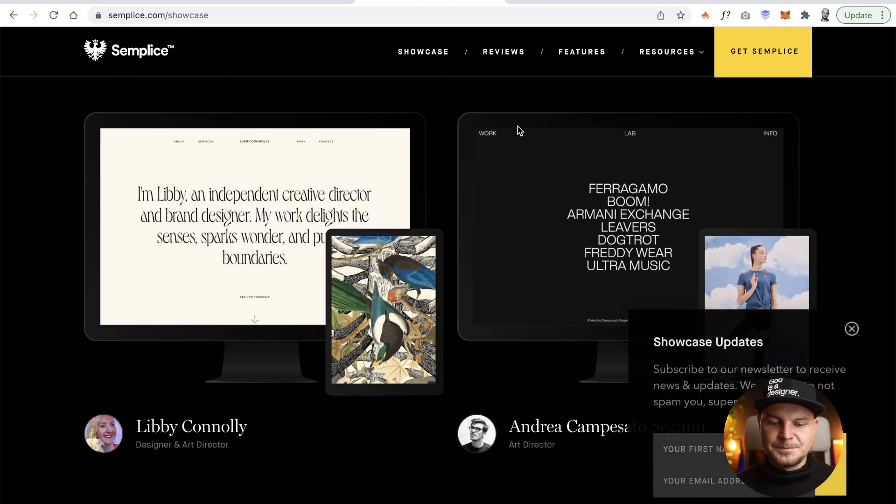
scroll(518, 127, down, 10)
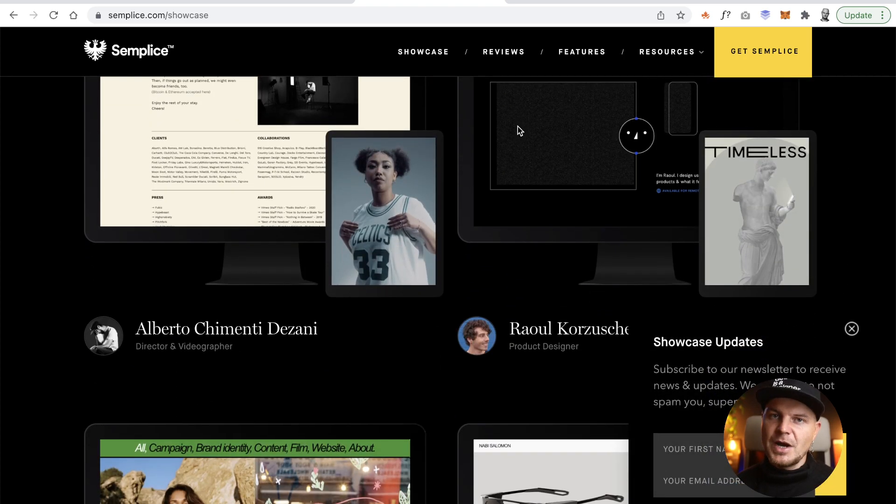
scroll(517, 127, up, 20)
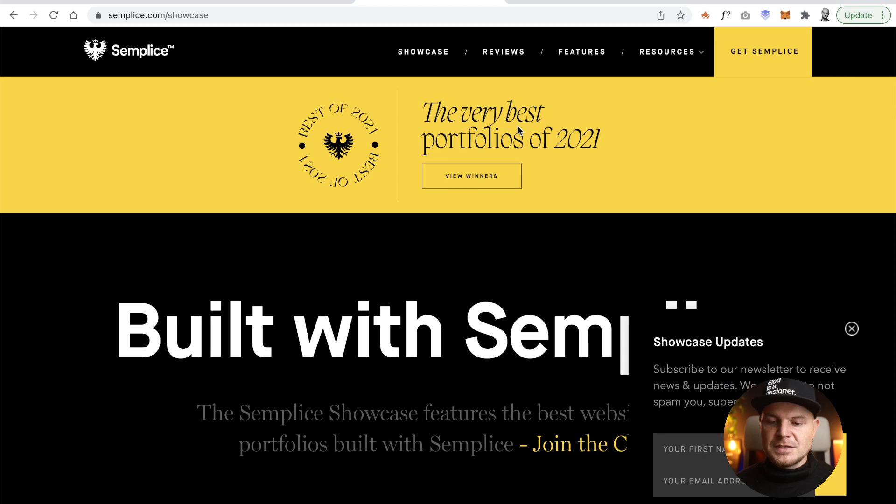
Step: Open Semplice's support site and look through its installation guides, popular topics and tutorial videos
mouse_move(660, 60)
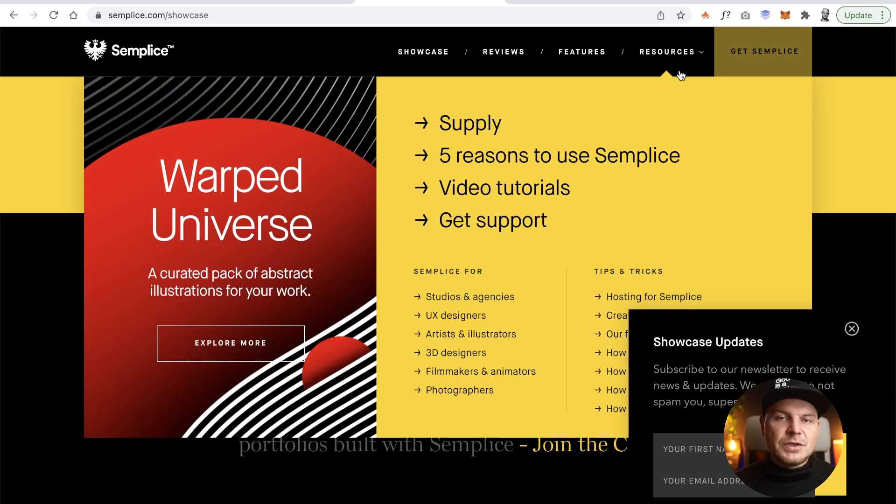
click(524, 225)
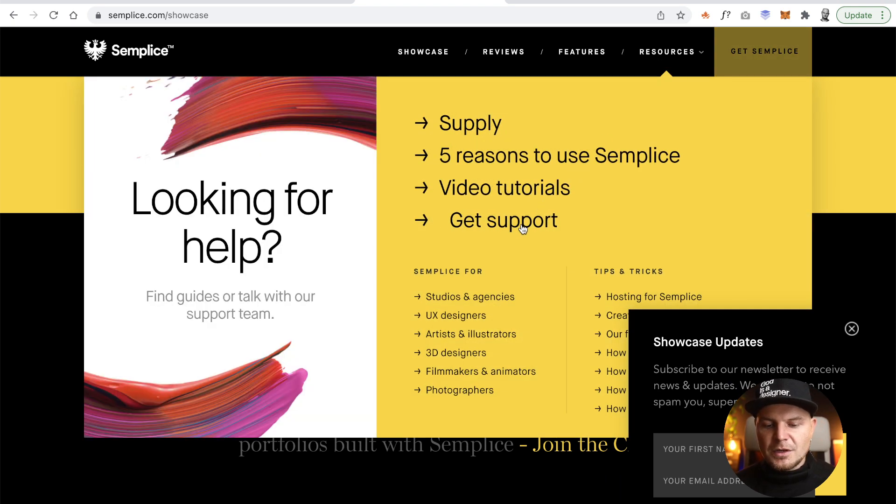
scroll(628, 181, down, 2)
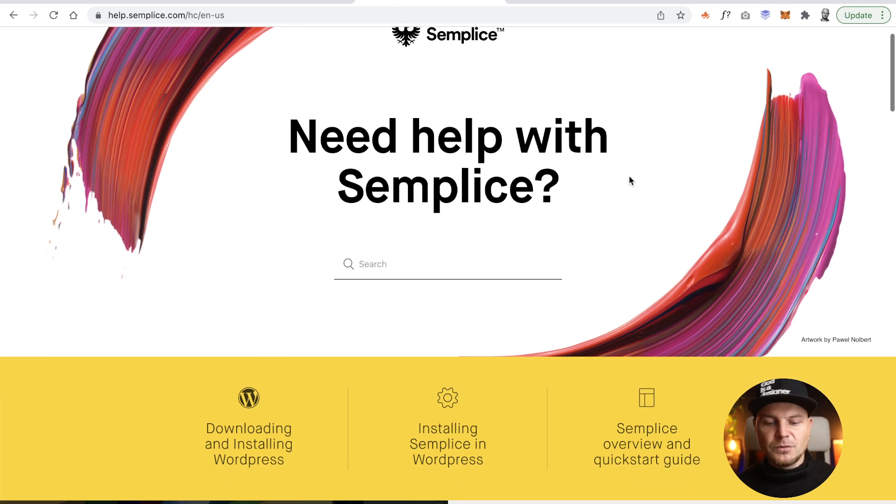
scroll(629, 181, up, 2)
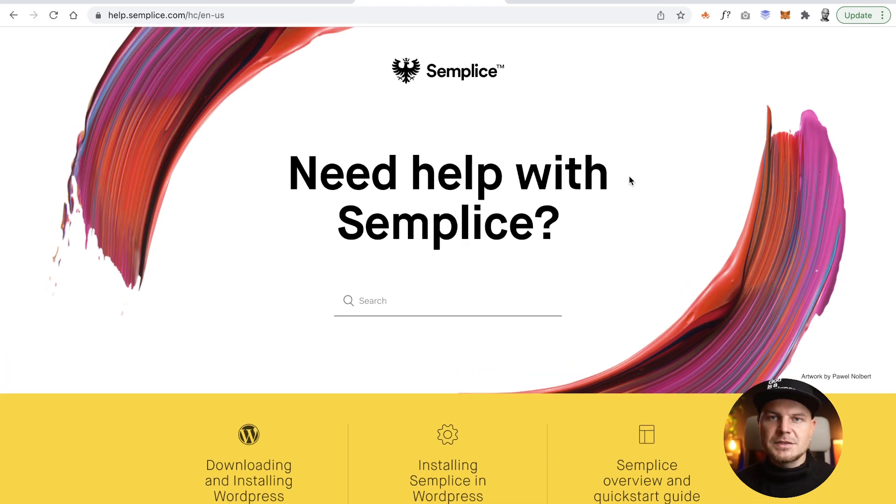
scroll(629, 178, down, 10)
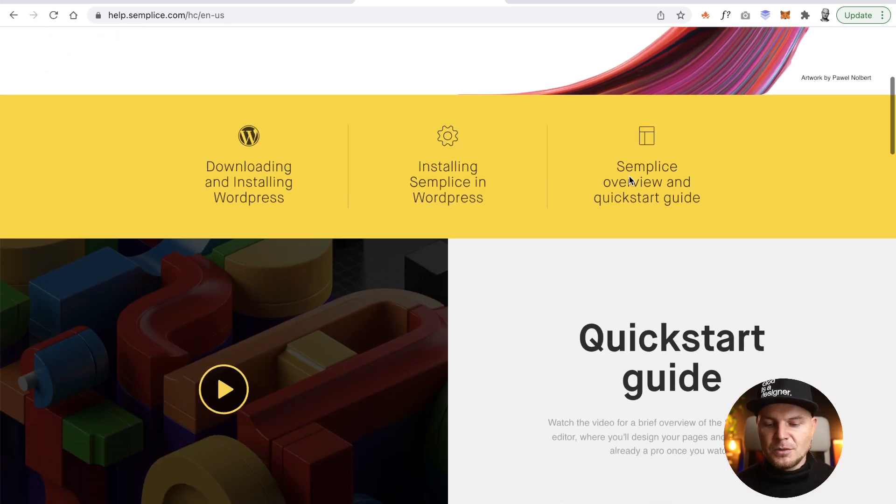
scroll(630, 177, down, 10)
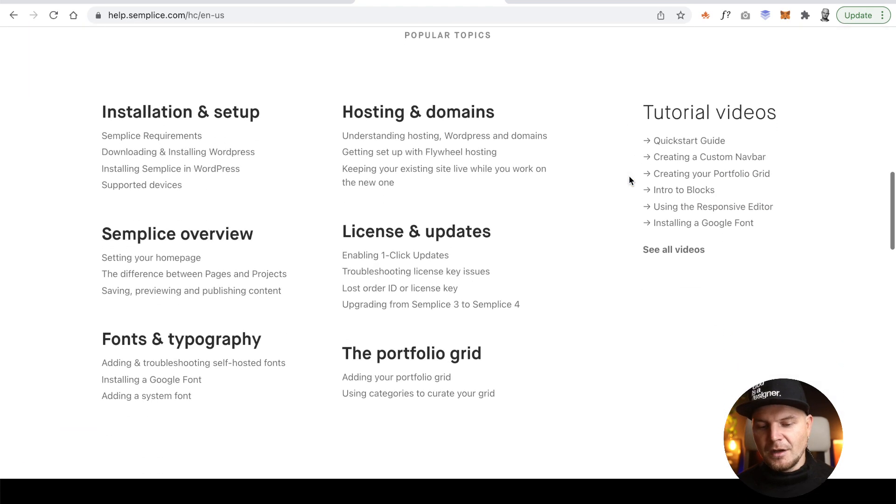
scroll(629, 177, up, 10)
scroll(630, 180, up, 12)
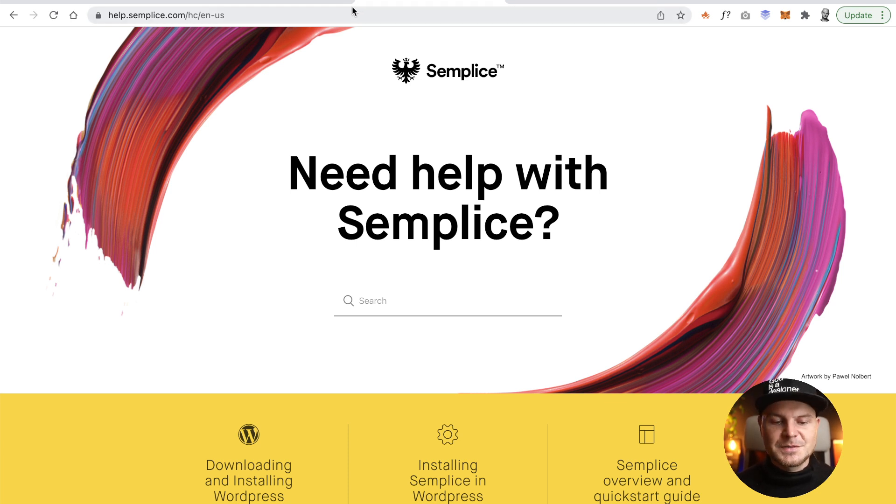
Step: Return to the WordPress admin dashboard and open the form for uploading a new theme
click(182, 1)
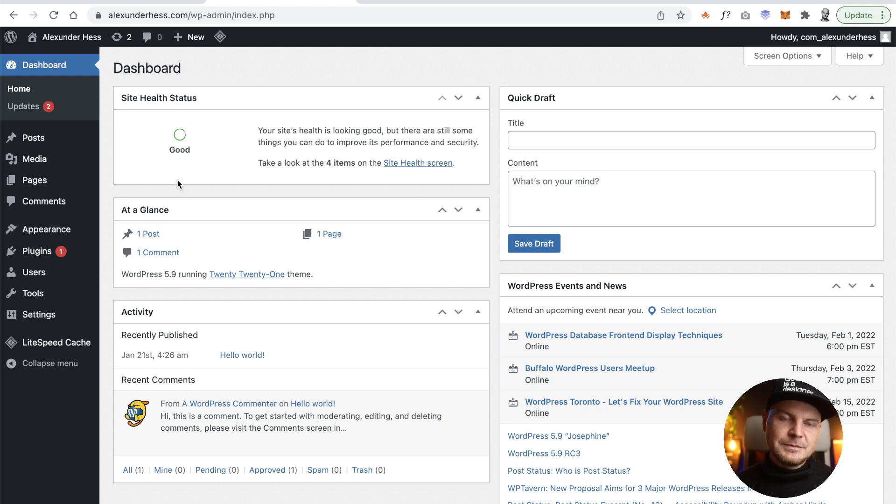
mouse_move(67, 228)
click(138, 238)
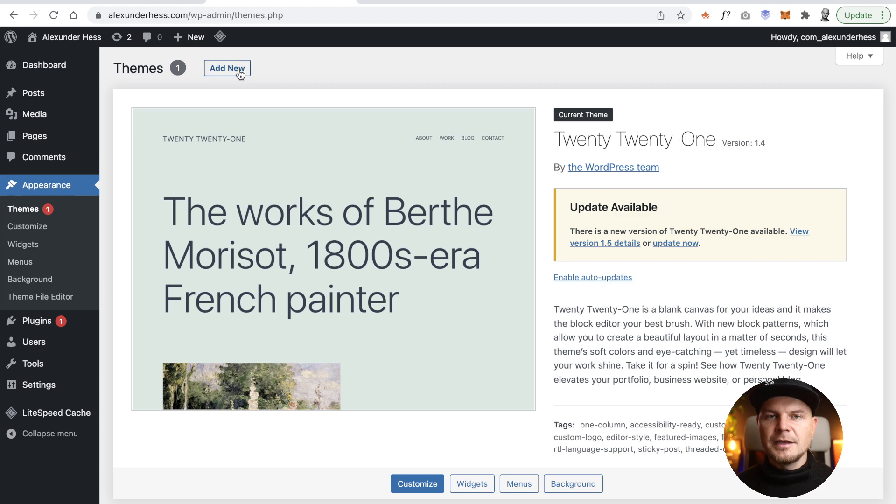
click(236, 72)
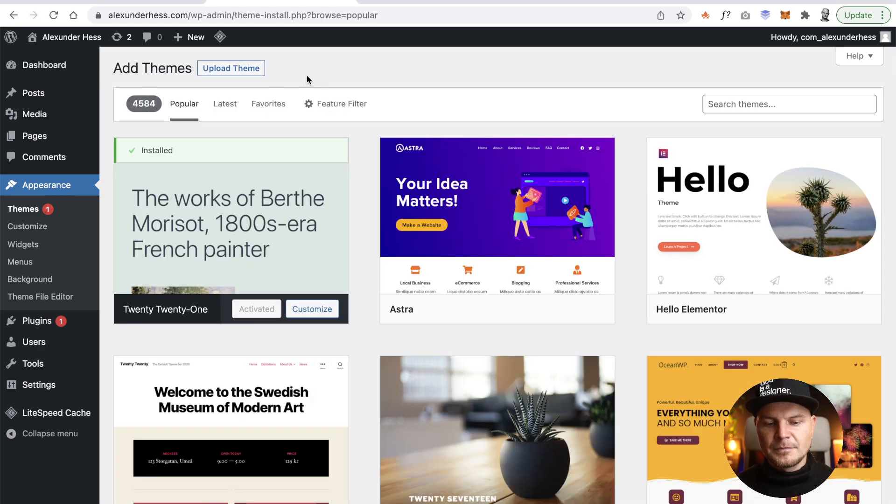
click(255, 71)
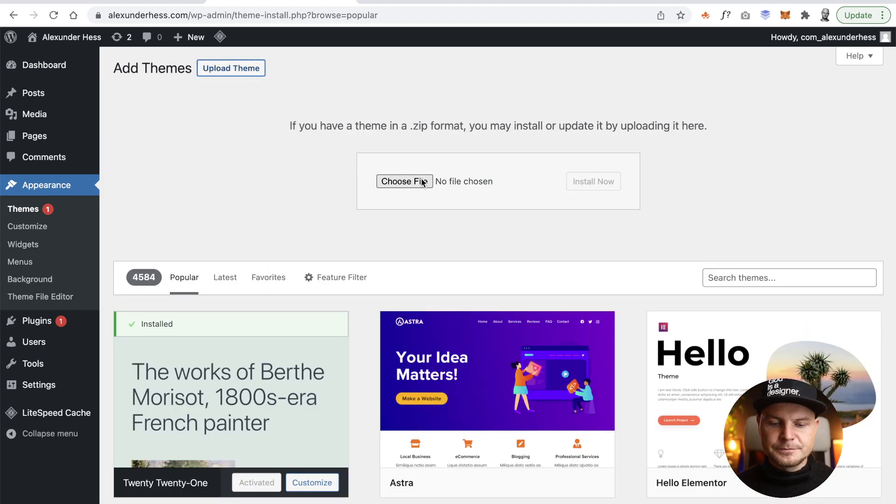
Step: Upload and install semplice5_single.zip from inside the semplice5_single_v5.3.1 folder as a theme
click(410, 182)
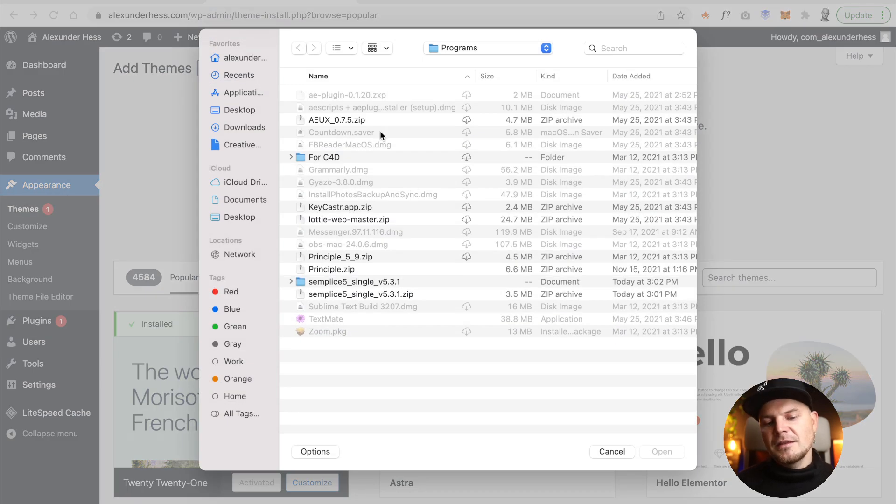
click(364, 295)
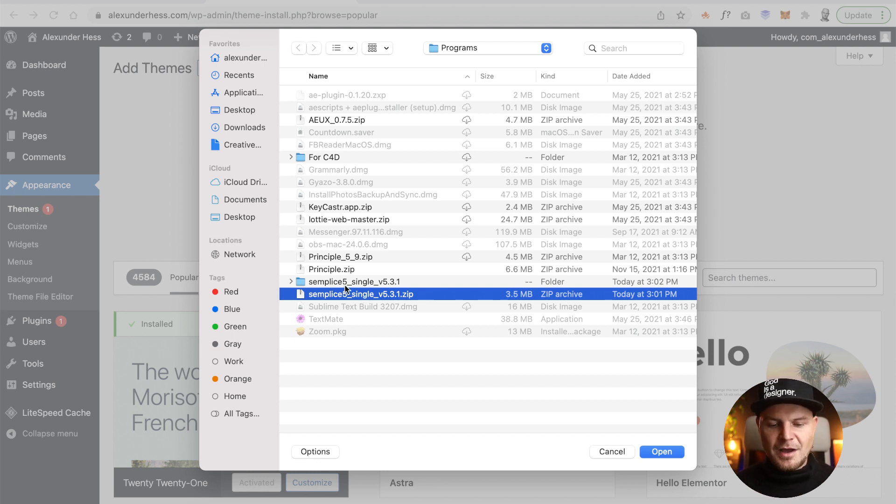
click(283, 282)
click(291, 281)
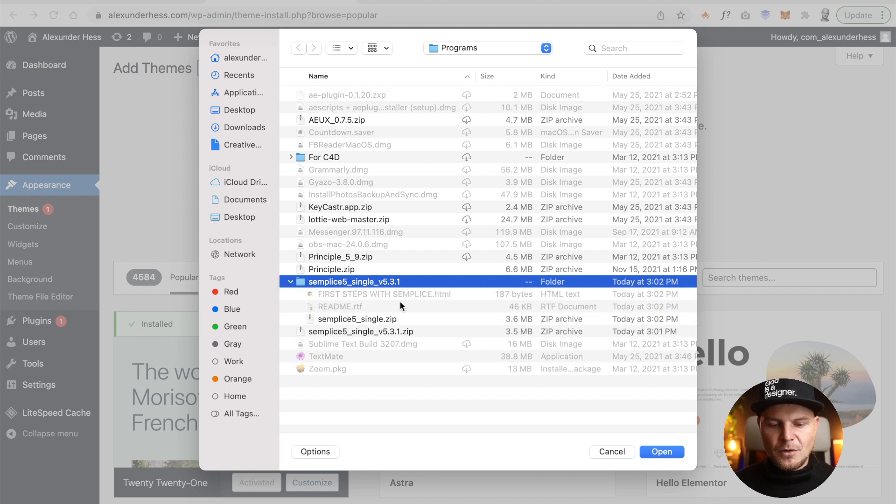
click(367, 320)
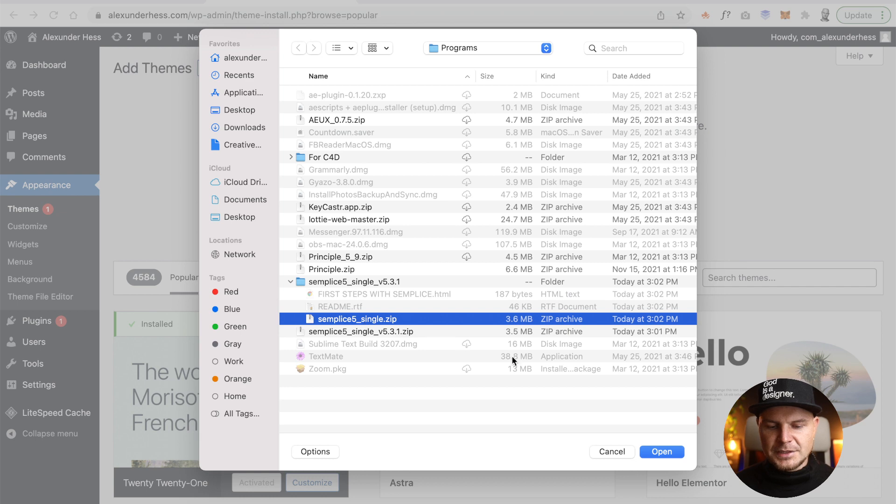
click(667, 452)
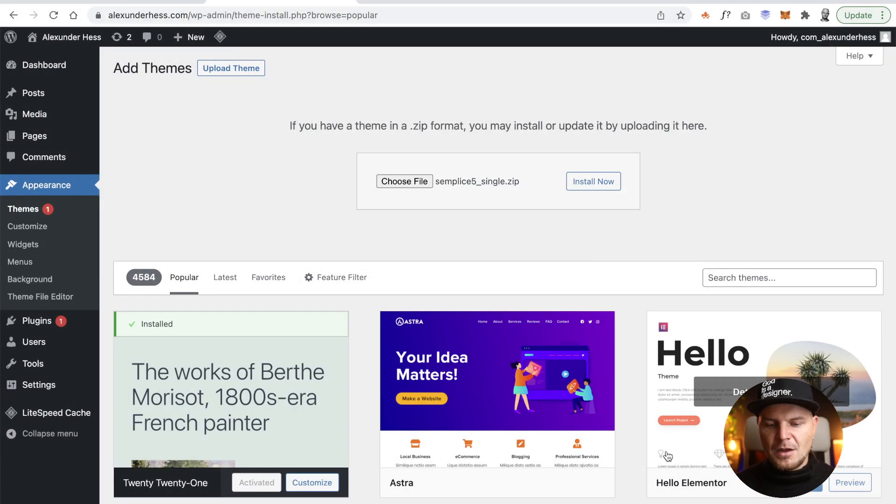
click(609, 186)
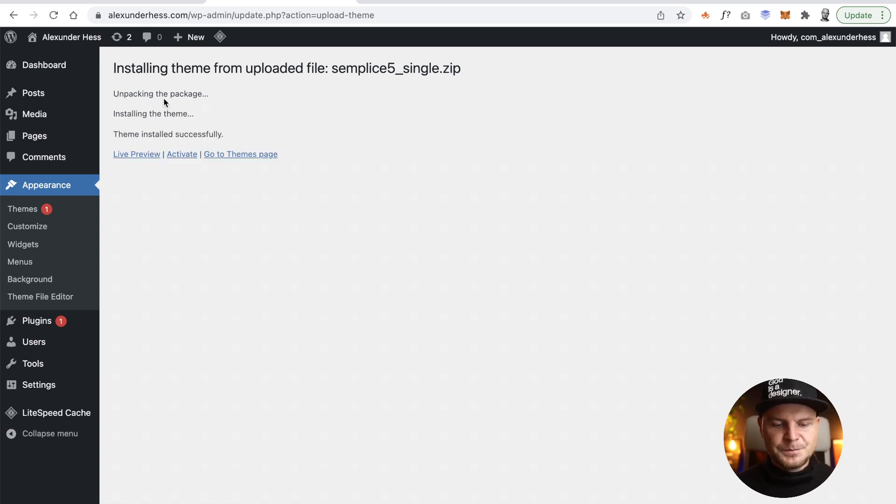
Step: Activate the installed Semplice theme, start its onboarding and choose the Dark mode
click(189, 160)
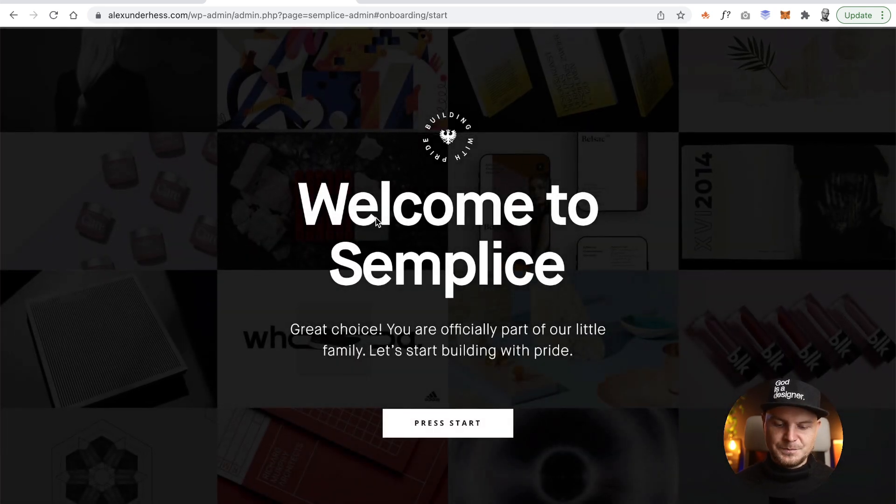
click(443, 424)
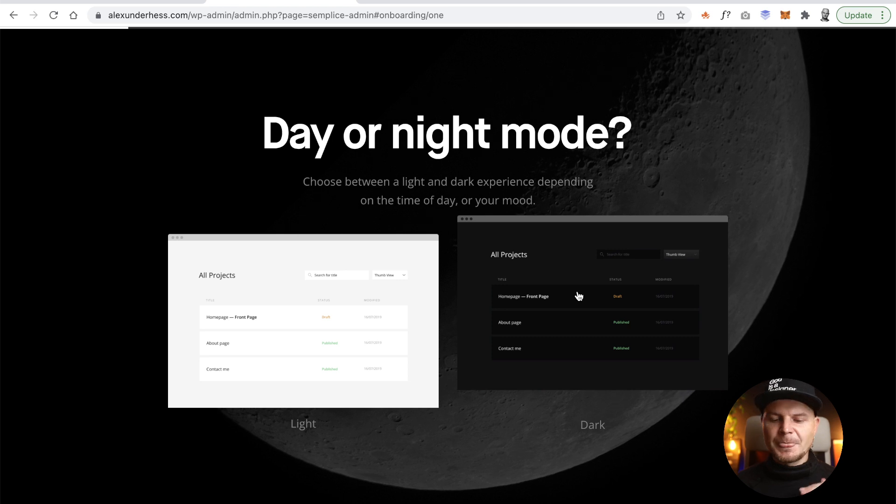
click(578, 295)
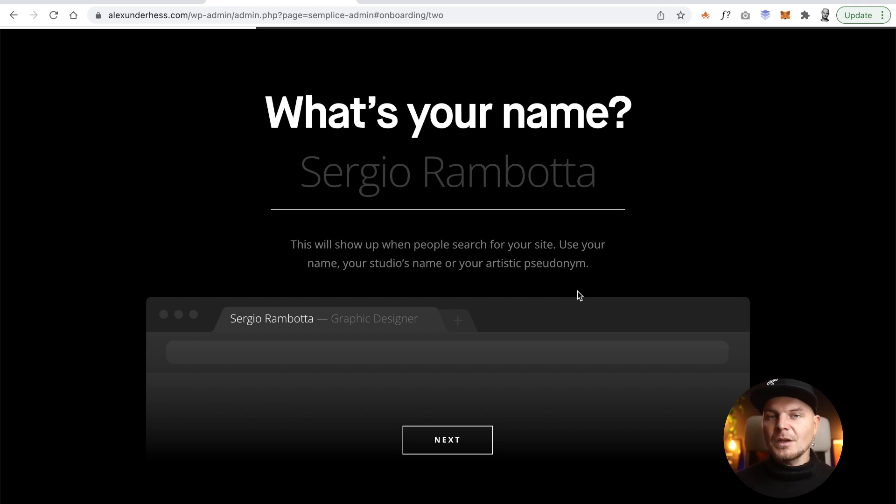
Step: Enter the site owner's full name in the onboarding and continue to the profession question
click(500, 201)
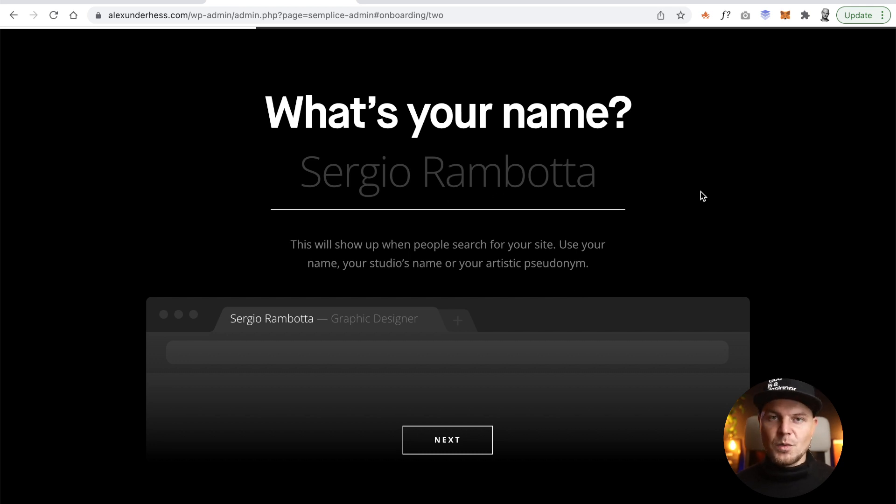
text(Alexunder)
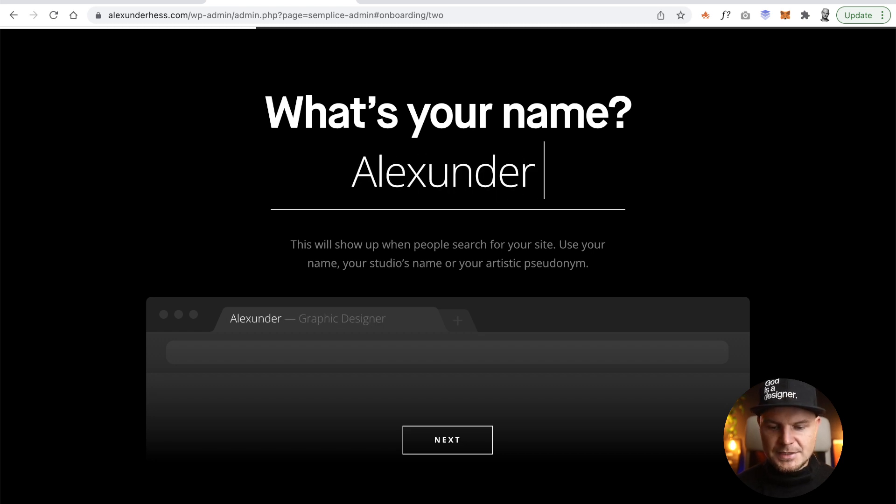
text( Hess)
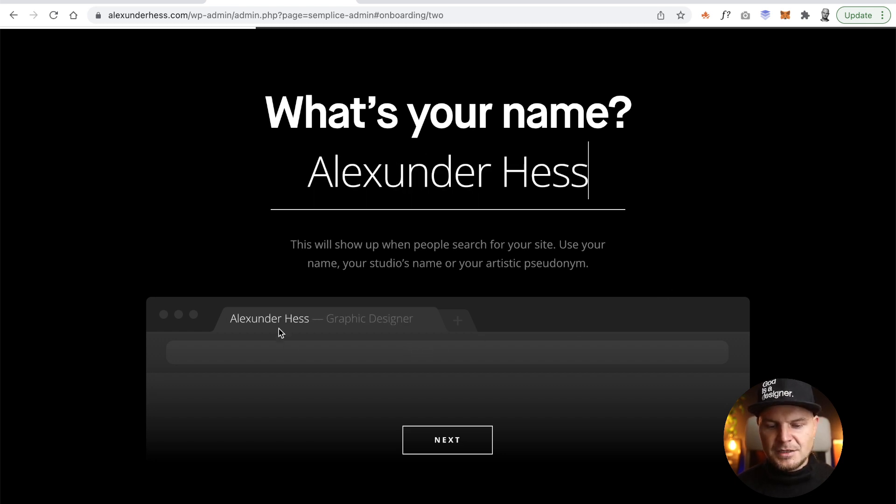
click(447, 447)
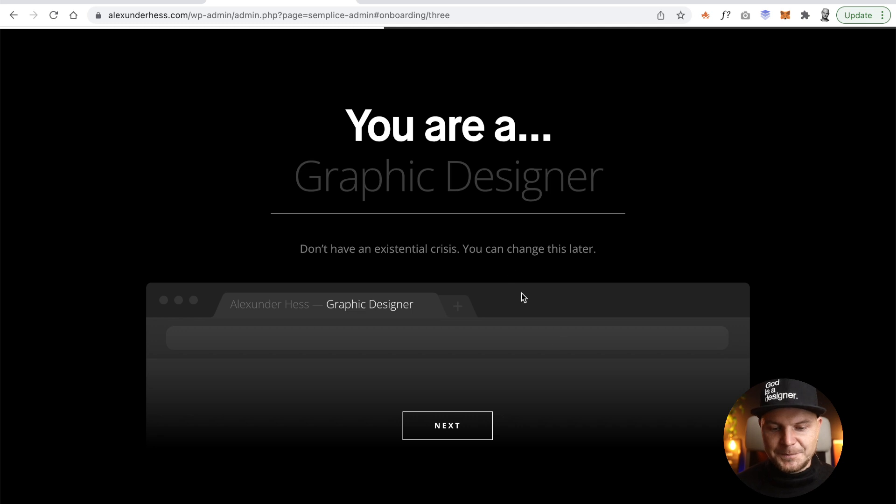
Step: Enter Product Designer as the profession in the onboarding and continue to the navigation choice
click(468, 189)
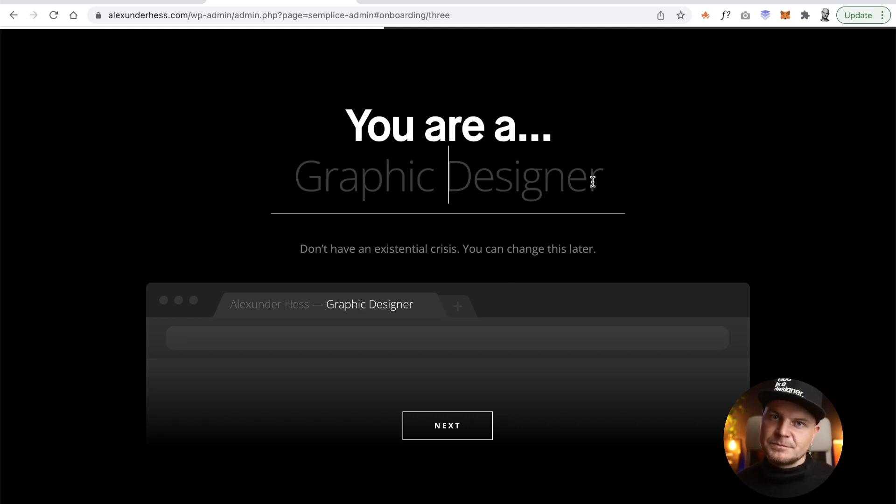
text(P)
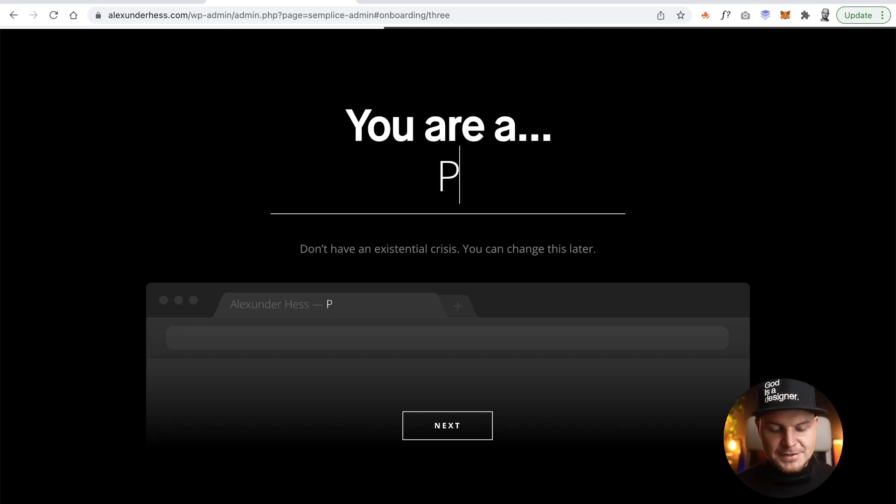
text(roduct Des)
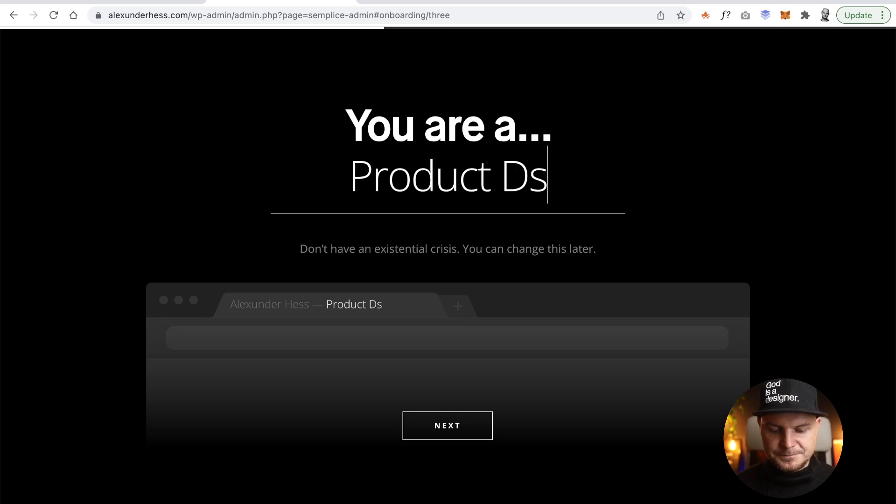
key(BackSpace)
text(esginer)
key(BackSpace)
key(BackSpace)
key(BackSpace)
key(BackSpace)
key(BackSpace)
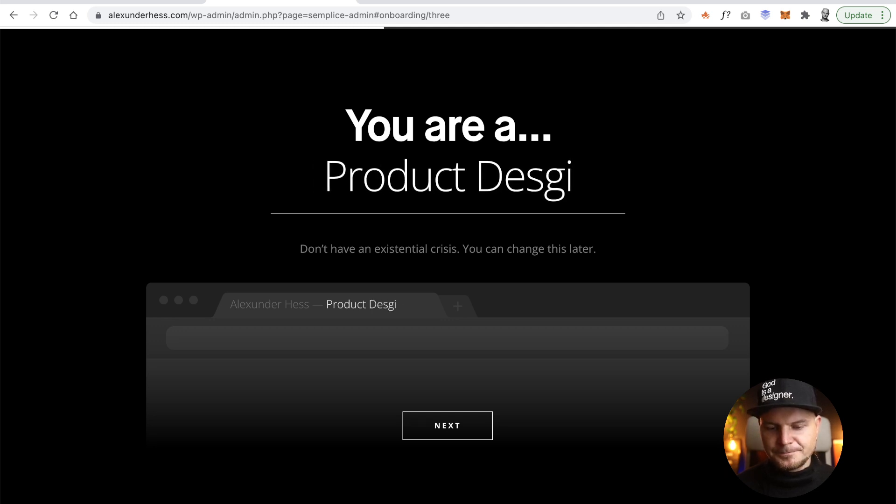
text(igner)
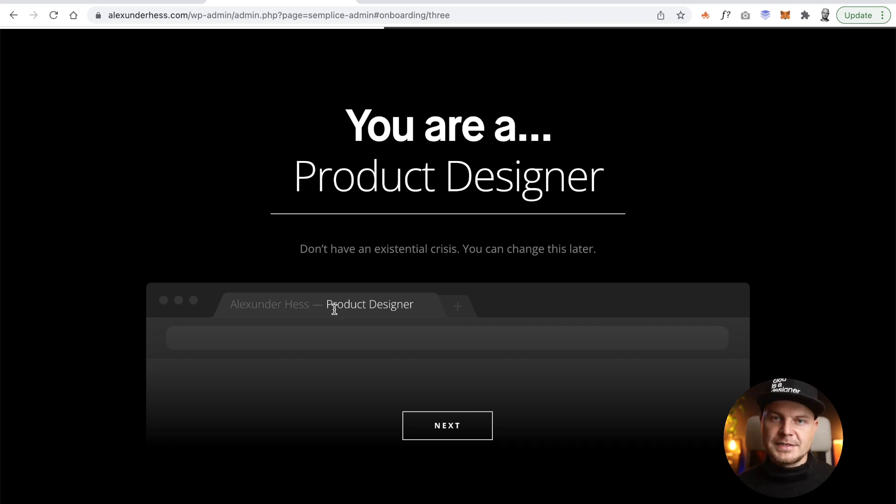
click(434, 429)
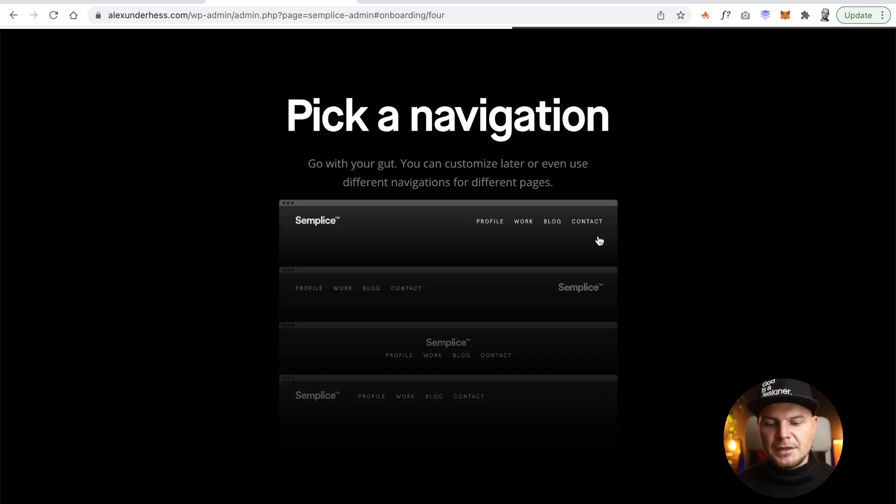
Step: Choose the navigation layout with the logo left and links right, accept the generated pages and project, and finish the onboarding
click(587, 235)
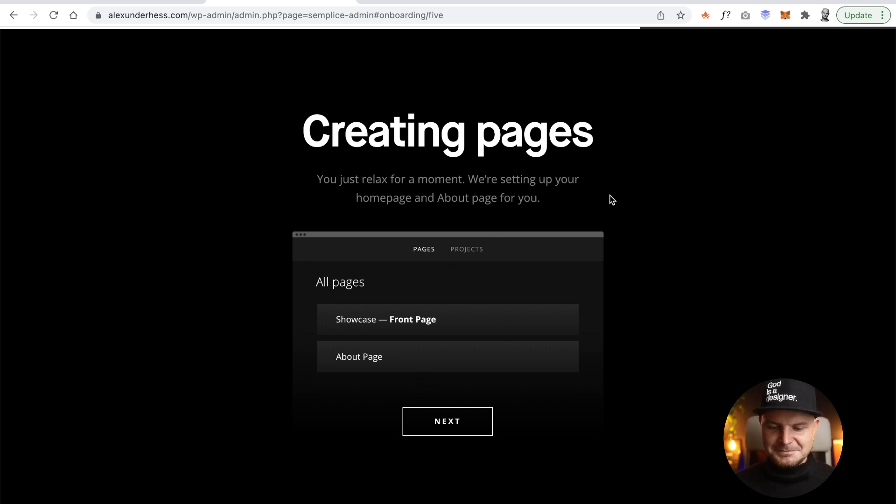
click(459, 428)
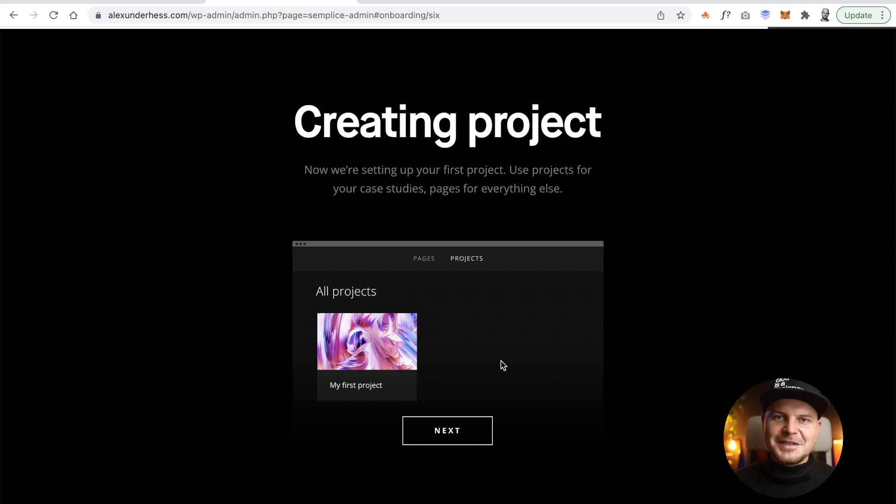
click(463, 434)
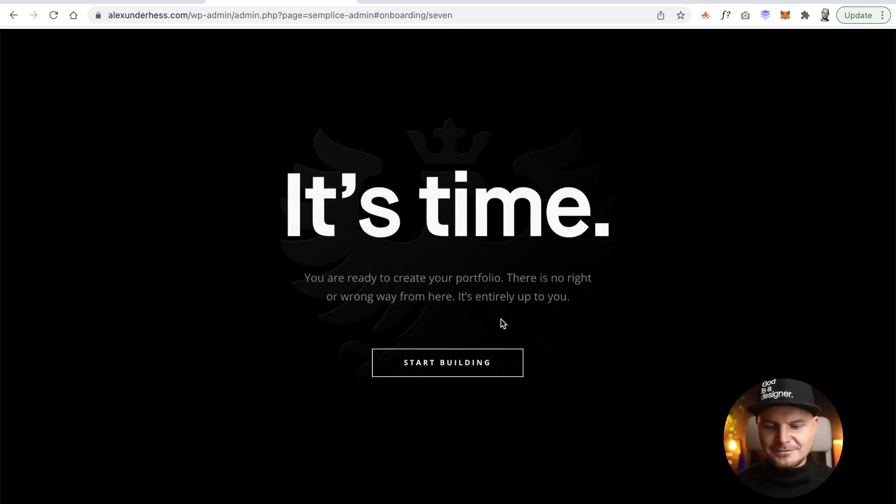
click(481, 368)
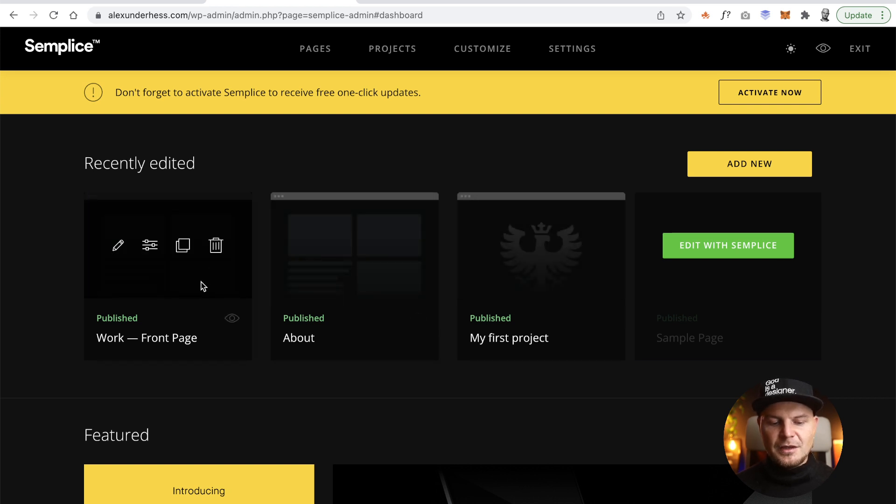
Step: Look over the recently edited items on the dashboard, then the lists of all pages and all projects
scroll(252, 275, down, 7)
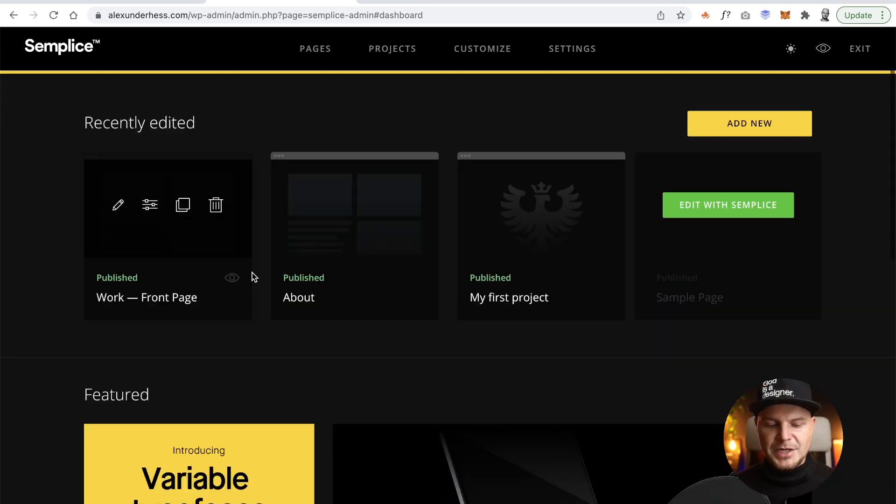
scroll(252, 275, up, 7)
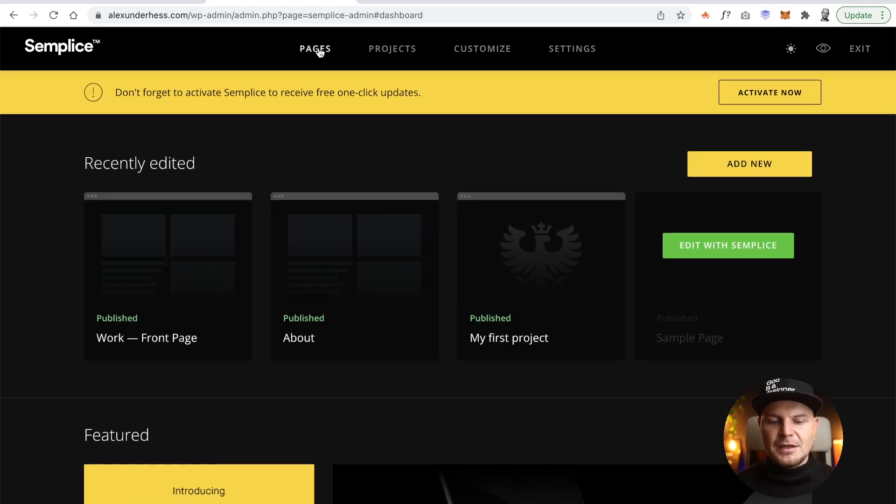
click(319, 50)
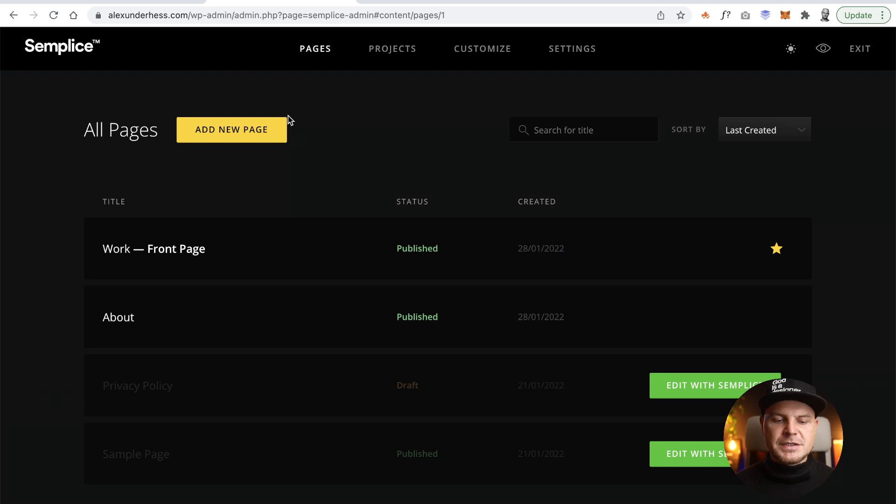
click(379, 53)
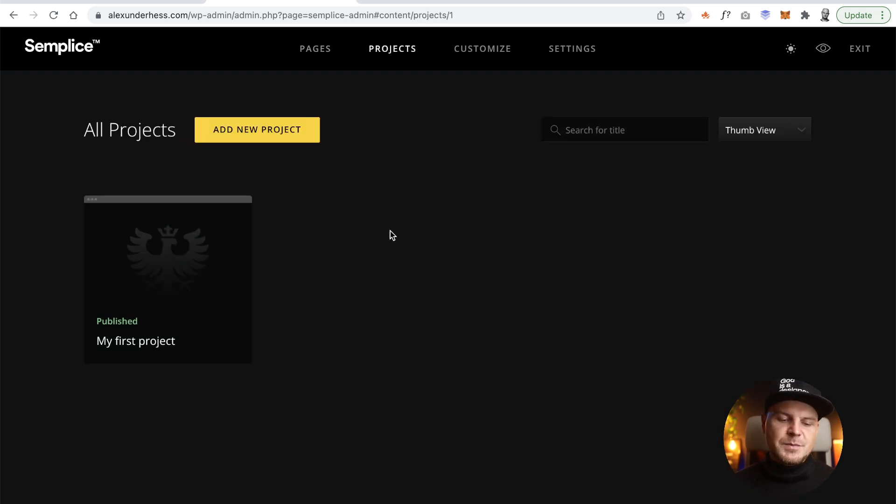
mouse_move(236, 244)
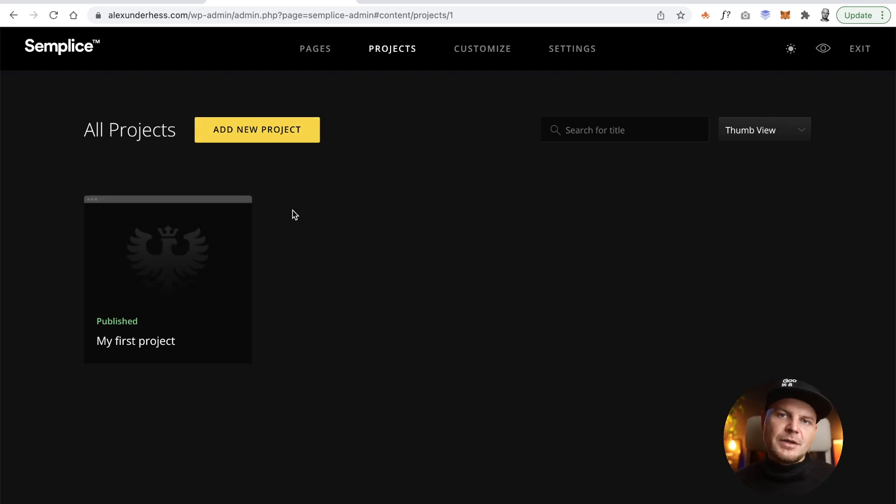
Step: Examine the Grid, Webfonts, Typography, Navigations, Thumb Hover, Transitions and Project Nav customization sections in turn
click(475, 49)
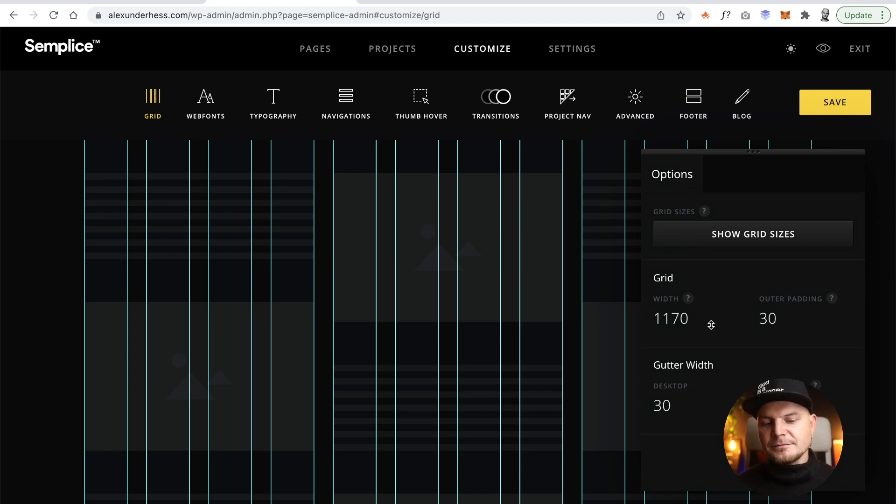
click(208, 110)
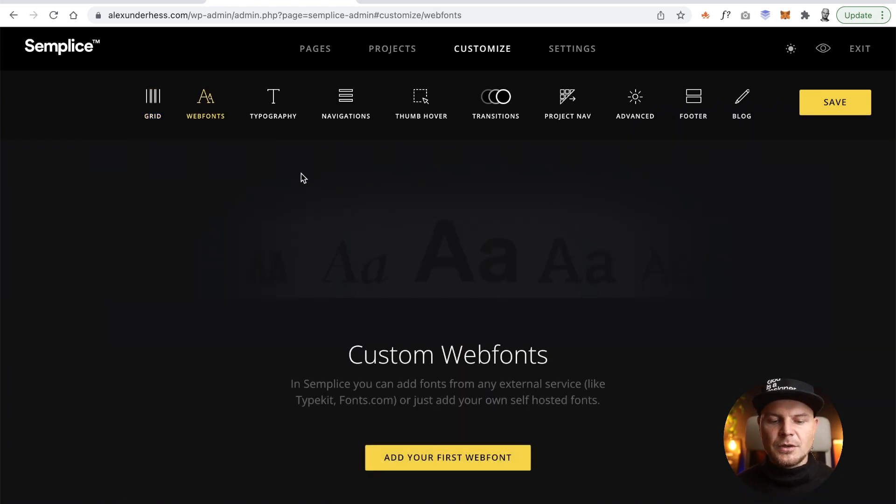
click(282, 112)
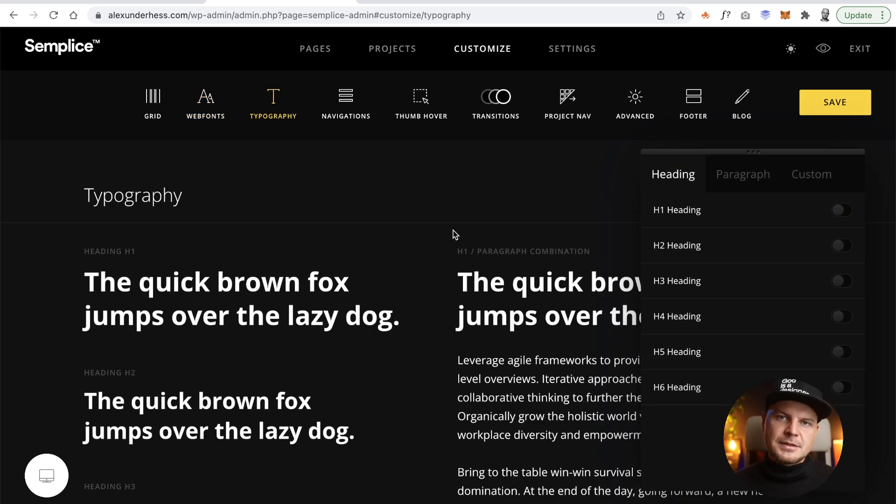
click(346, 102)
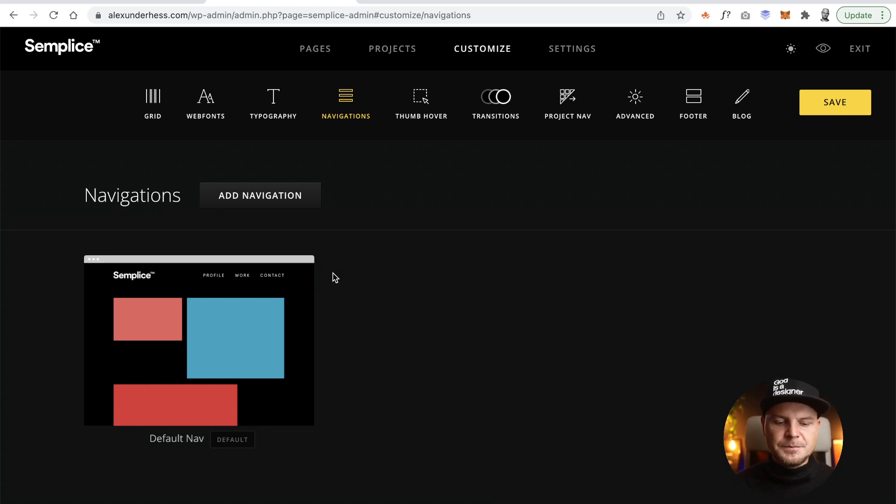
mouse_move(326, 314)
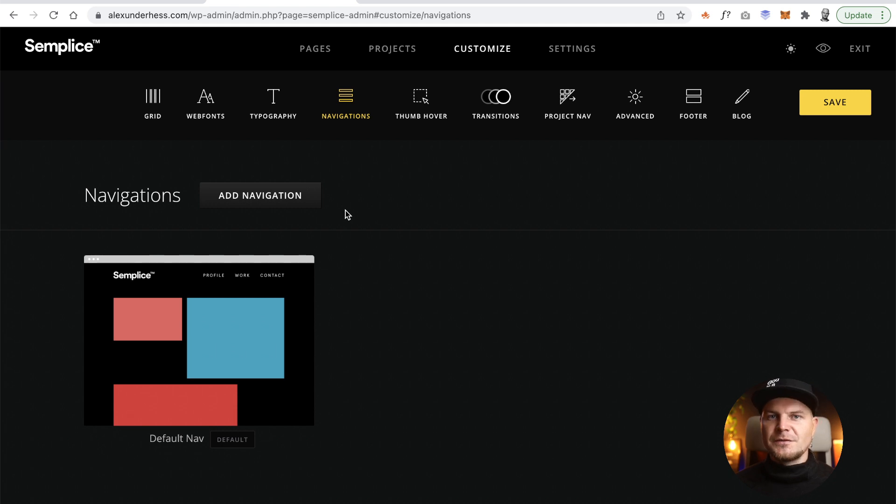
click(419, 116)
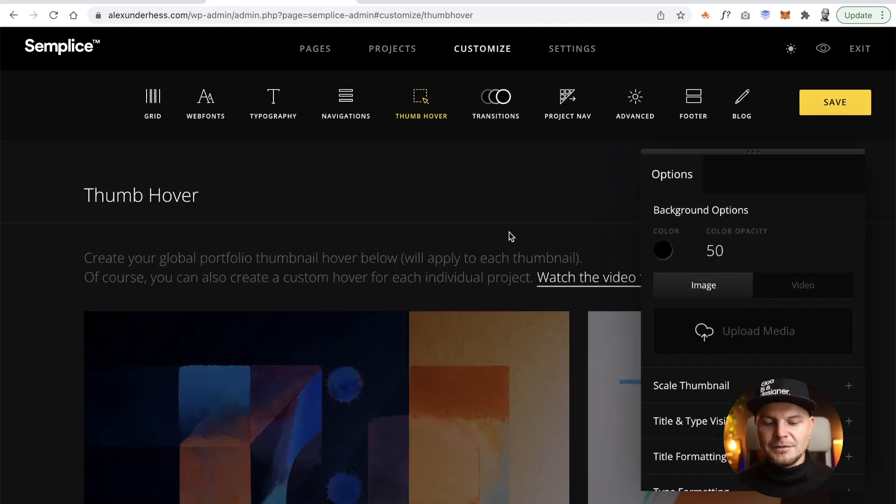
scroll(510, 237, down, 4)
scroll(499, 341, up, 4)
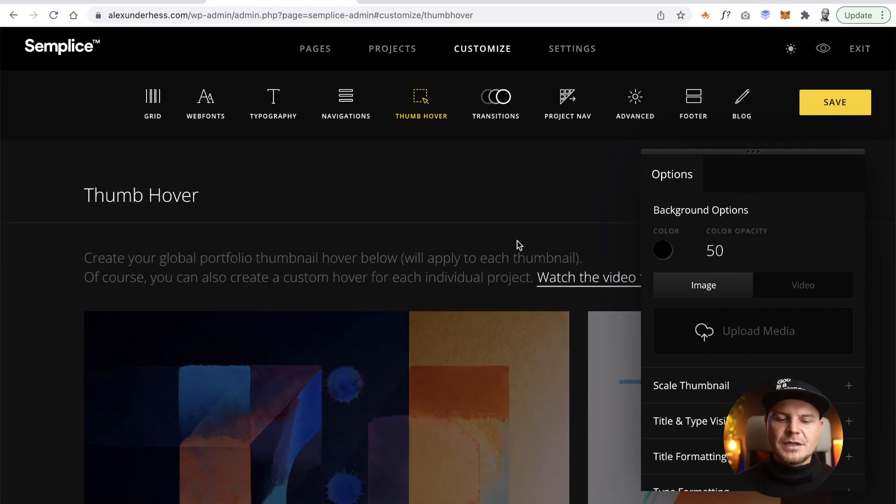
click(503, 115)
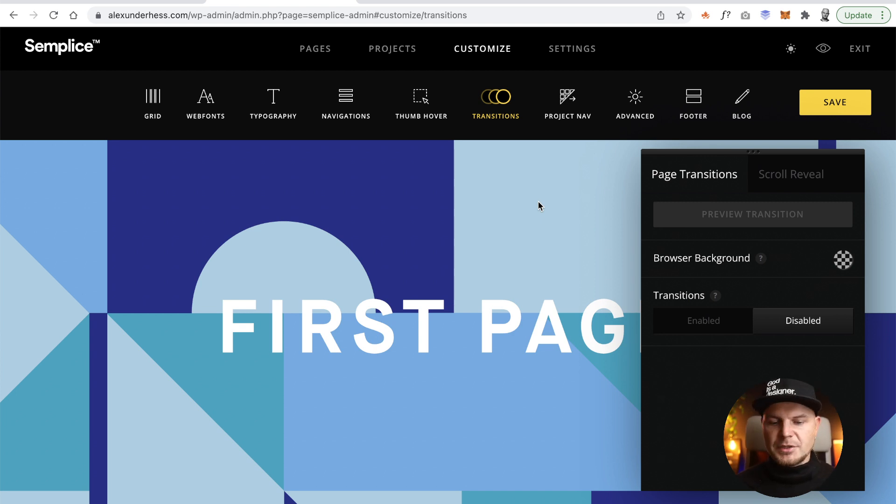
click(568, 99)
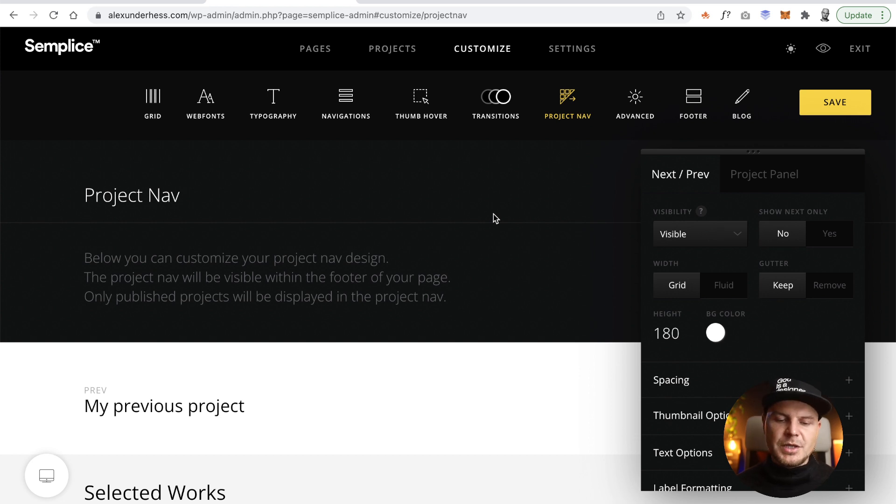
Step: Examine the Advanced customization options, from text colors and lightbox to the Global Footer choices, leaving the footer unselected
click(632, 123)
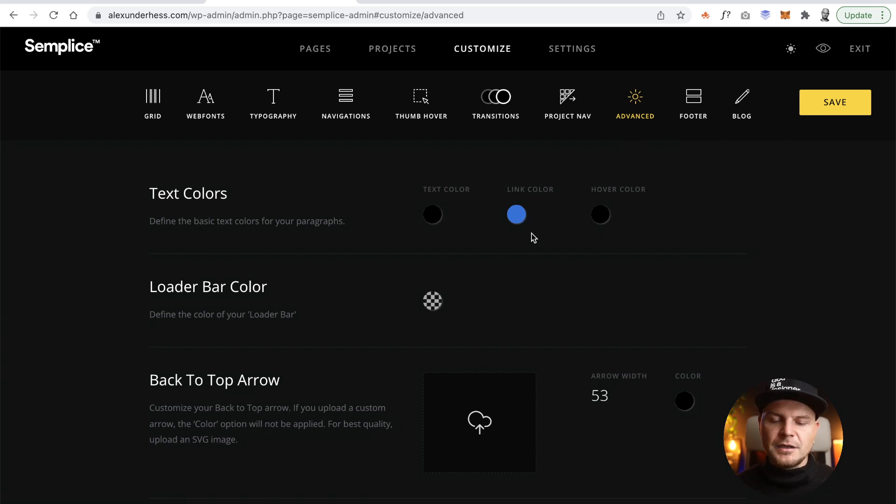
scroll(529, 240, down, 3)
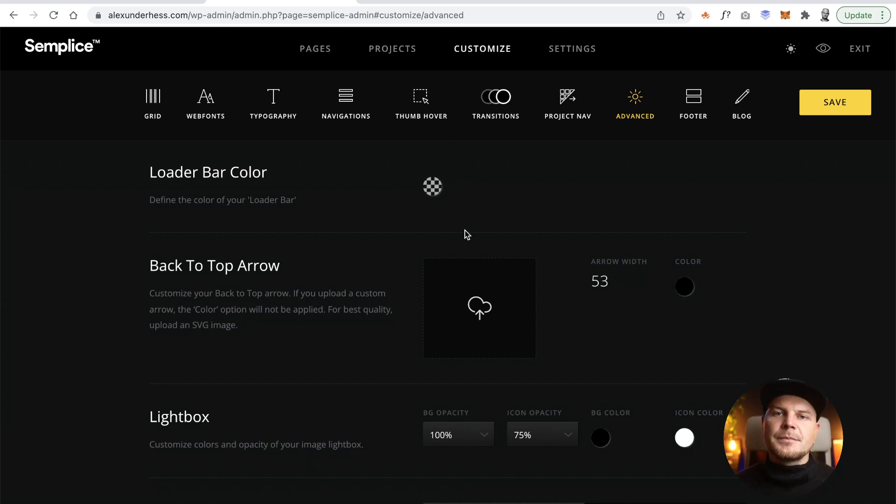
scroll(467, 235, down, 2)
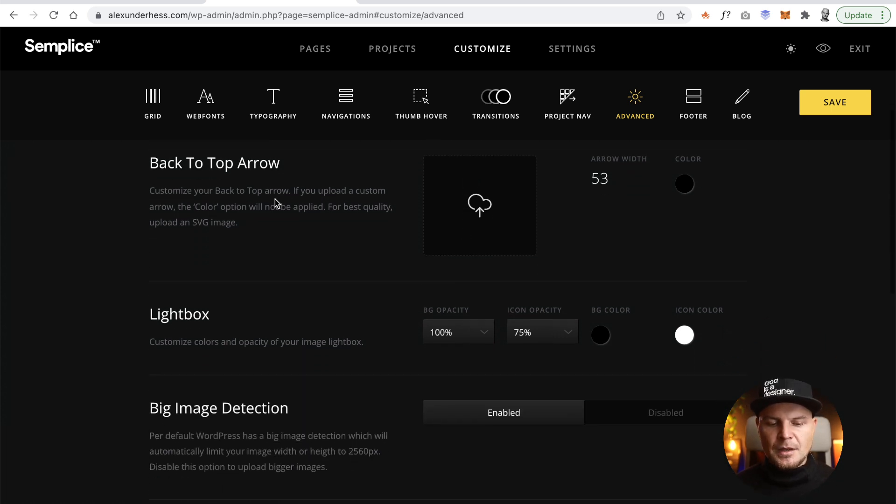
scroll(369, 188, up, 1)
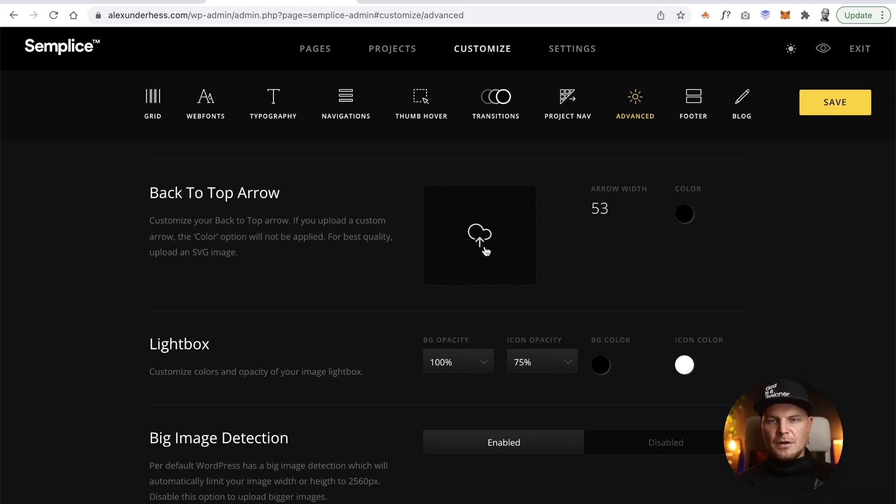
scroll(554, 232, down, 2)
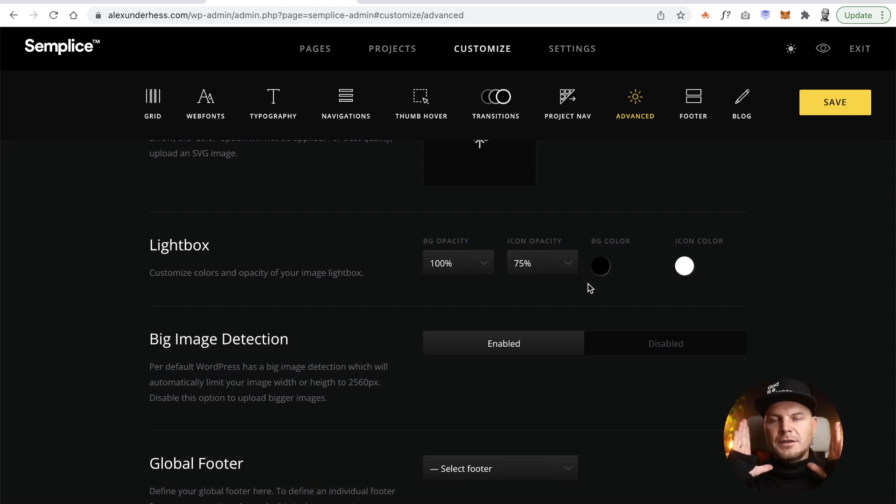
scroll(587, 284, down, 2)
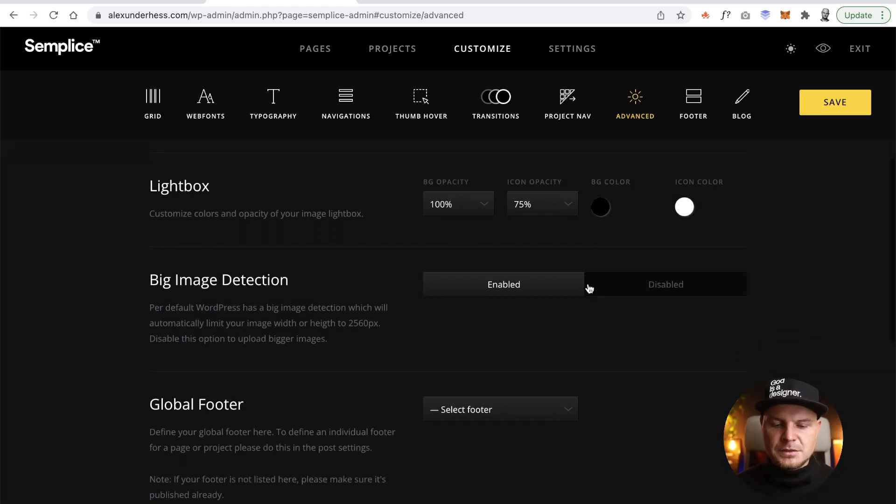
scroll(588, 287, down, 3)
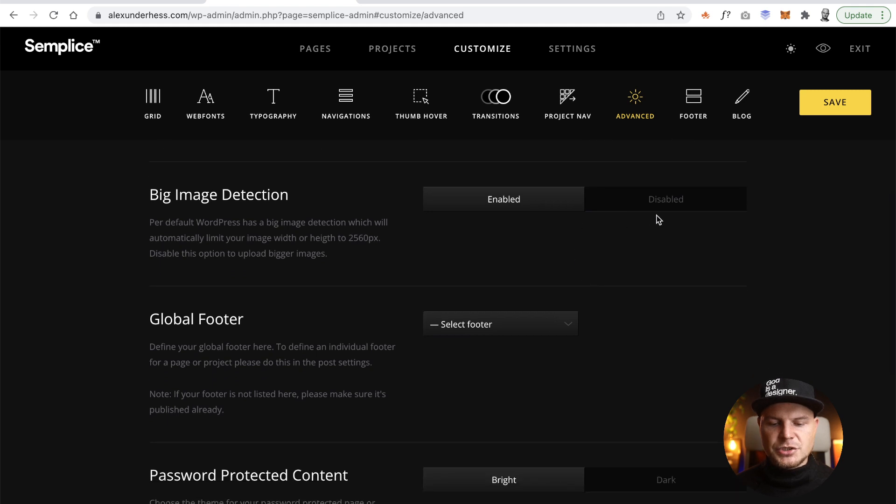
scroll(574, 232, down, 1)
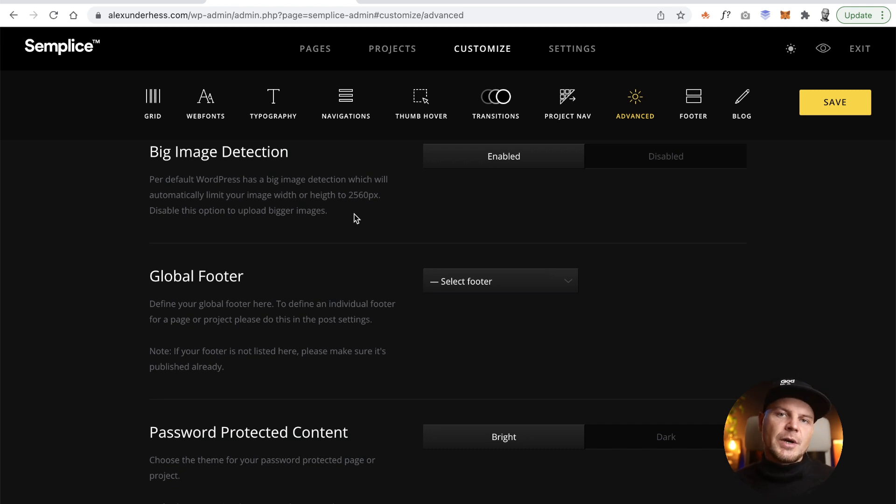
scroll(356, 217, down, 4)
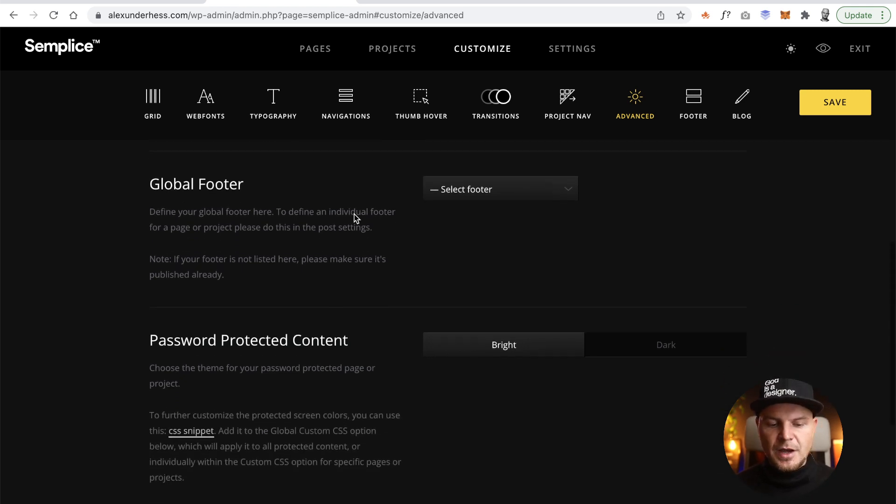
click(505, 186)
click(504, 186)
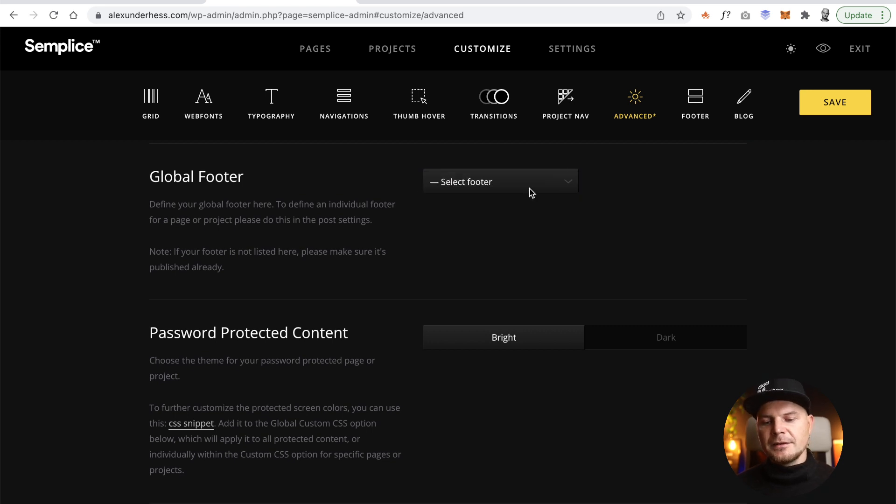
Step: Look over the Footer section, leaving the unsaved Advanced changes behind, and check the Global Footer choices in the Advanced section again
click(696, 100)
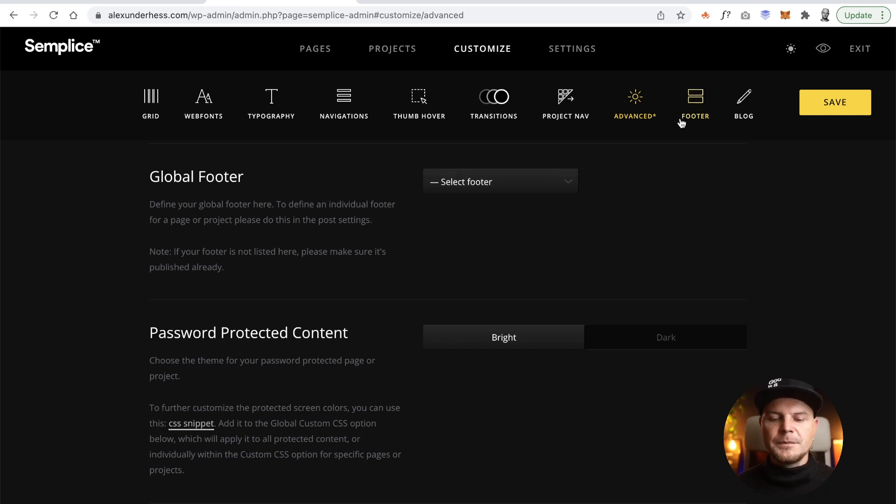
click(695, 113)
click(398, 354)
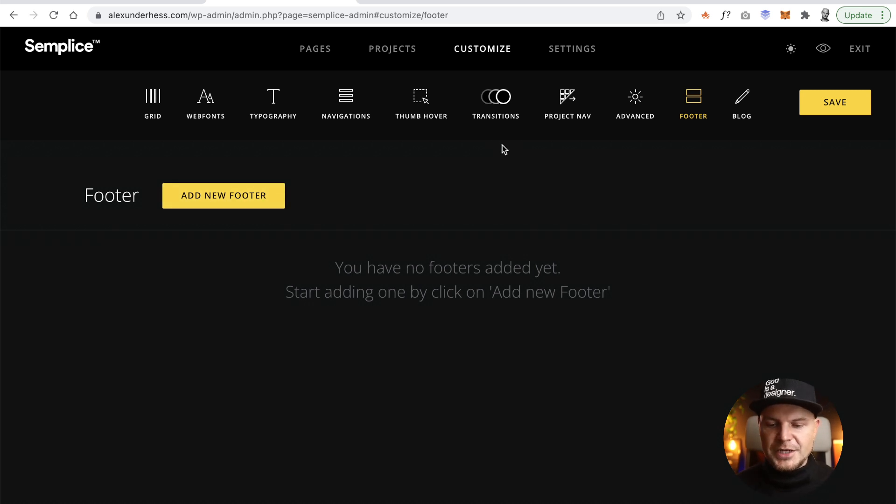
click(638, 116)
scroll(348, 266, down, 10)
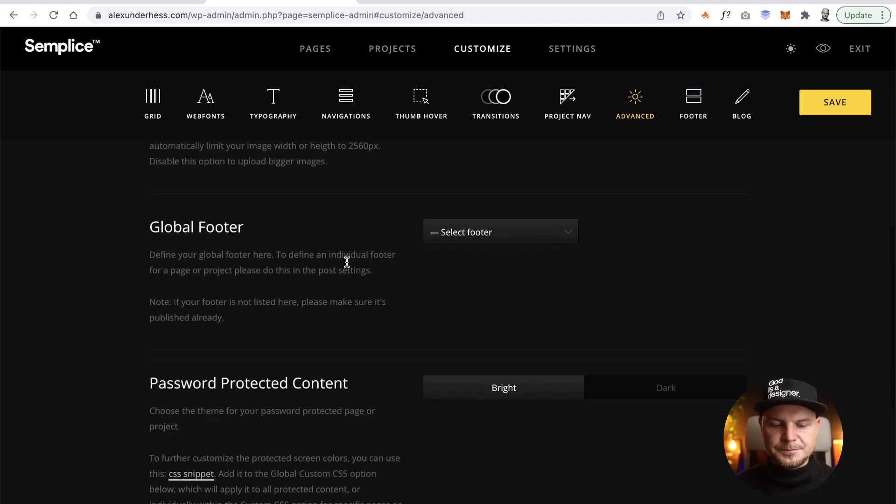
click(483, 243)
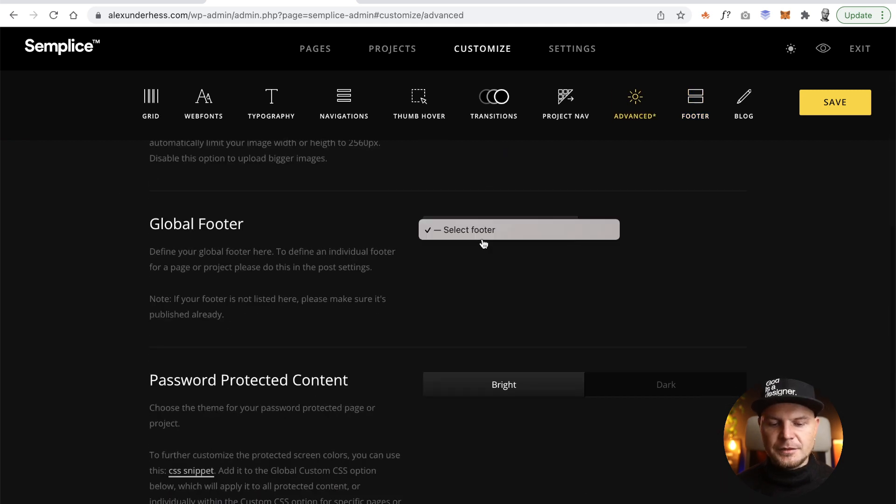
click(505, 268)
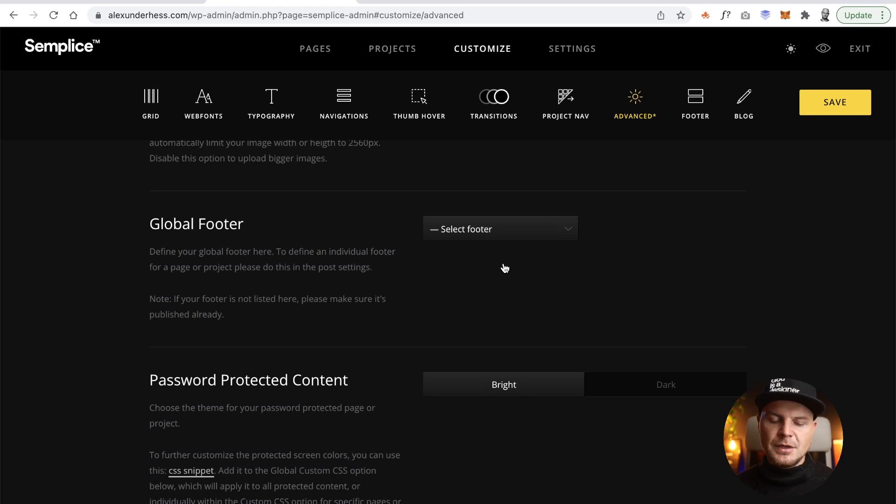
Step: Review the Password Protected Content options and the screen sizes offered for Custom CSS, keeping Global selected
scroll(504, 267, down, 5)
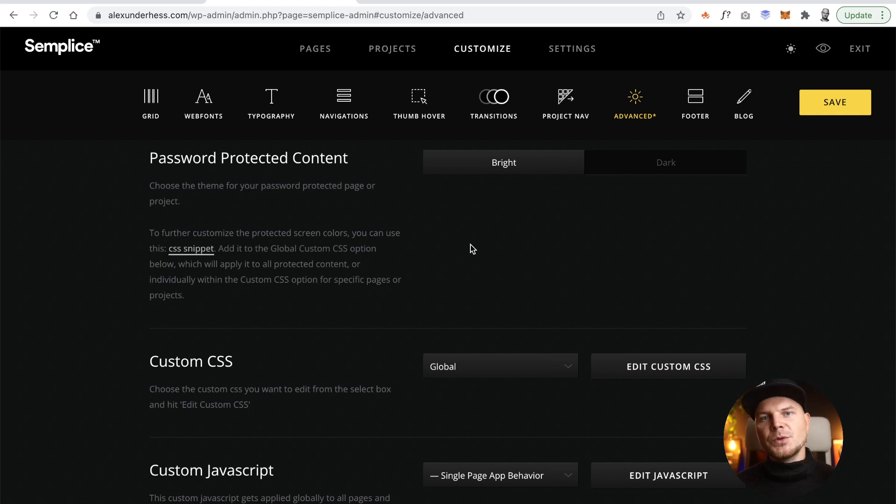
scroll(470, 245, down, 2)
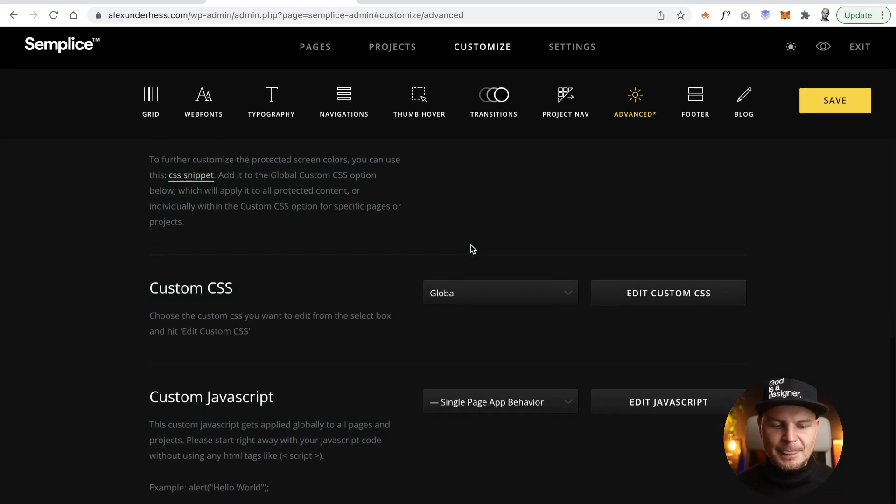
click(554, 304)
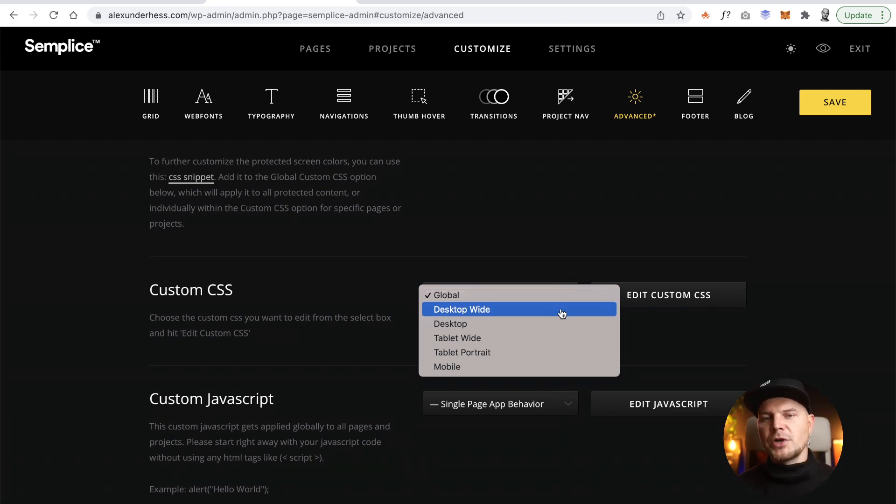
click(649, 296)
Step: Open the global custom CSS for editing and write the rule body p {color:#171721;}
click(653, 299)
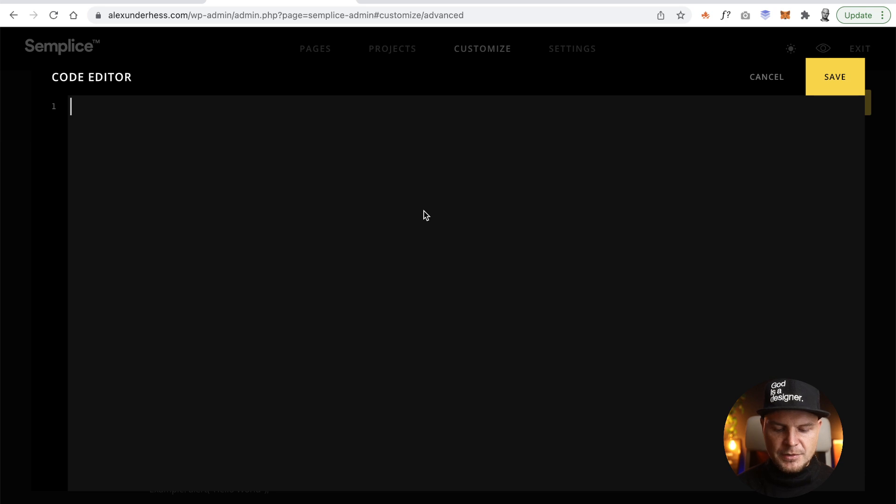
text(body)
key(BackSpace)
key(BackSpace)
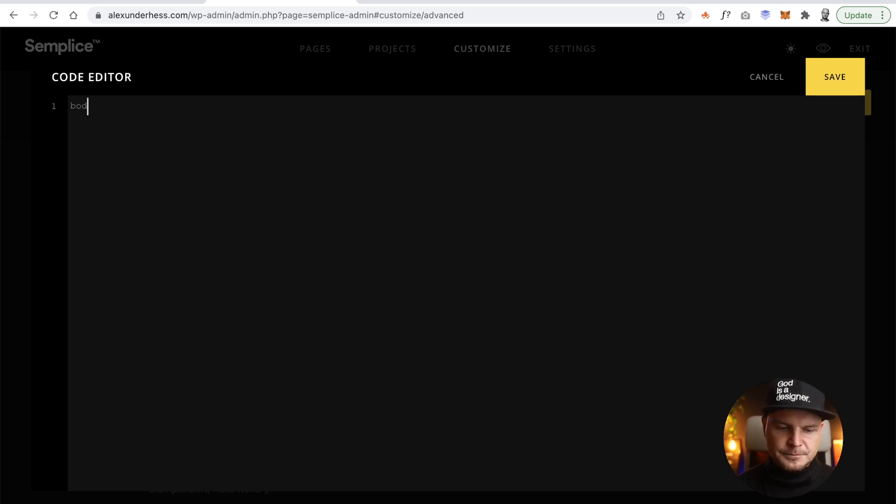
text(y p {)
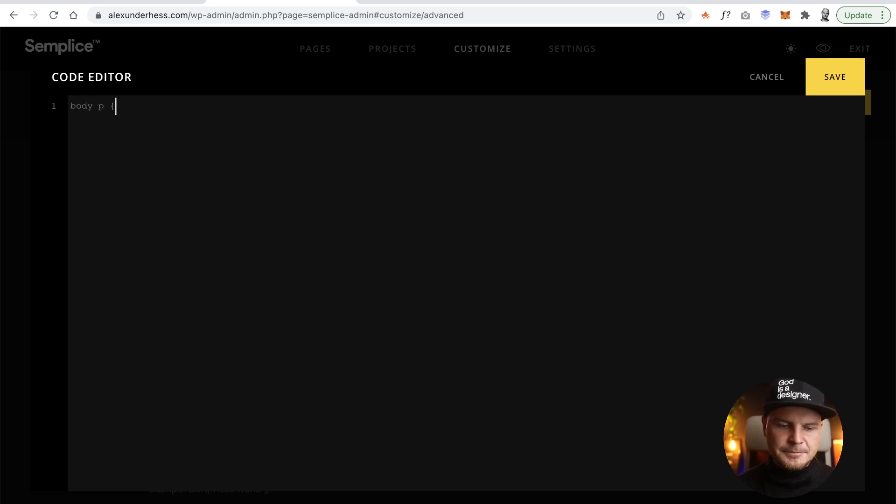
text(col})
key(Left)
text(col)
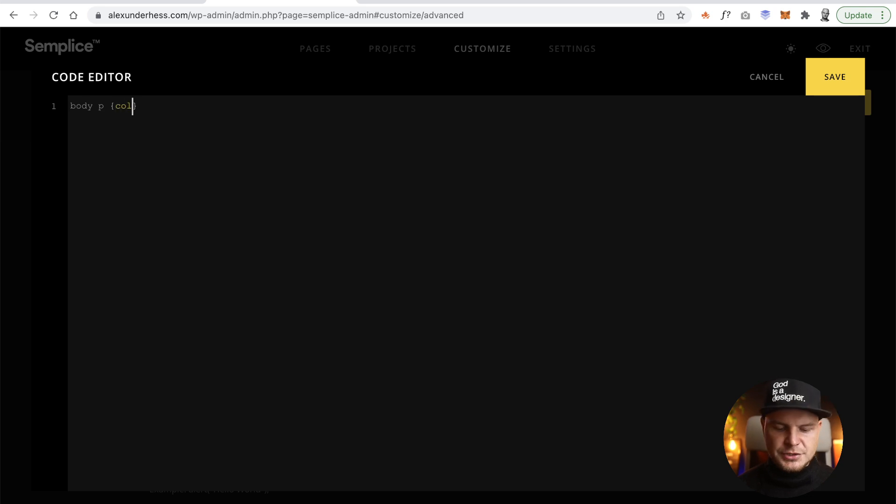
text(or:#171)
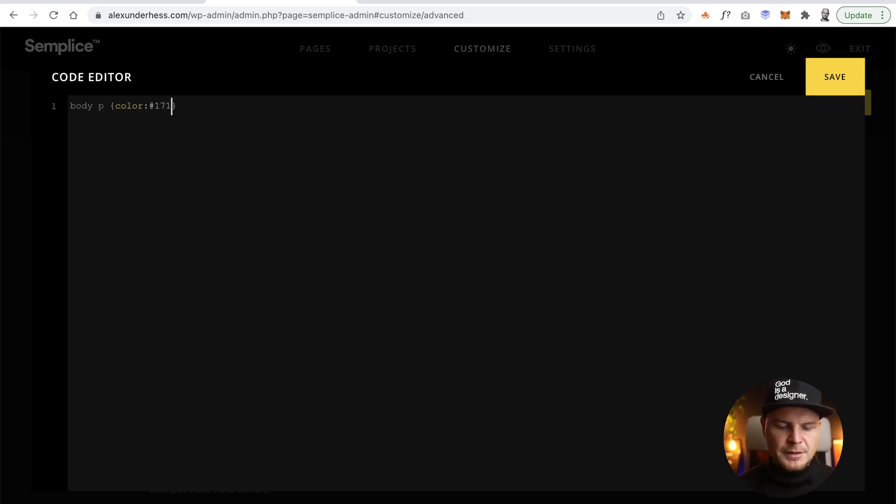
text(22)
key(BackSpace)
key(BackSpace)
text(7)
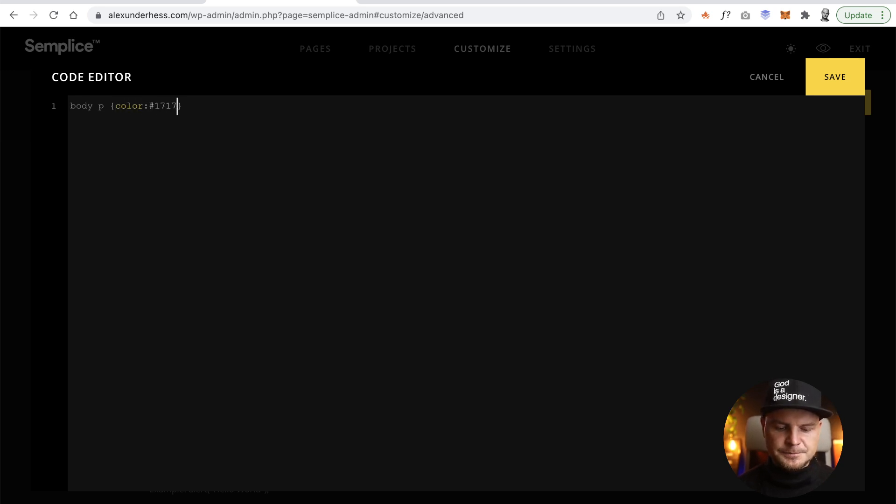
text(21;)
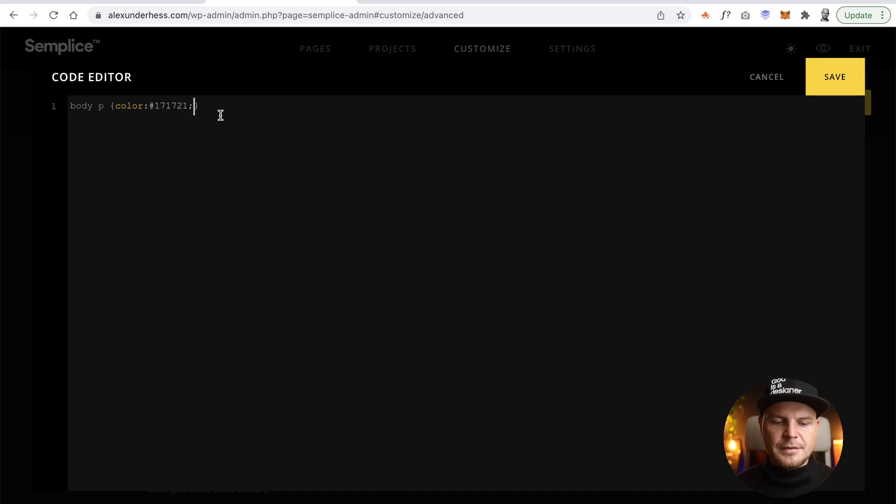
Step: Replace the body paragraph rule in the global CSS with .classname {max-width:100px;}
drag(221, 115, 52, 95)
key(BackSpace)
text(.c)
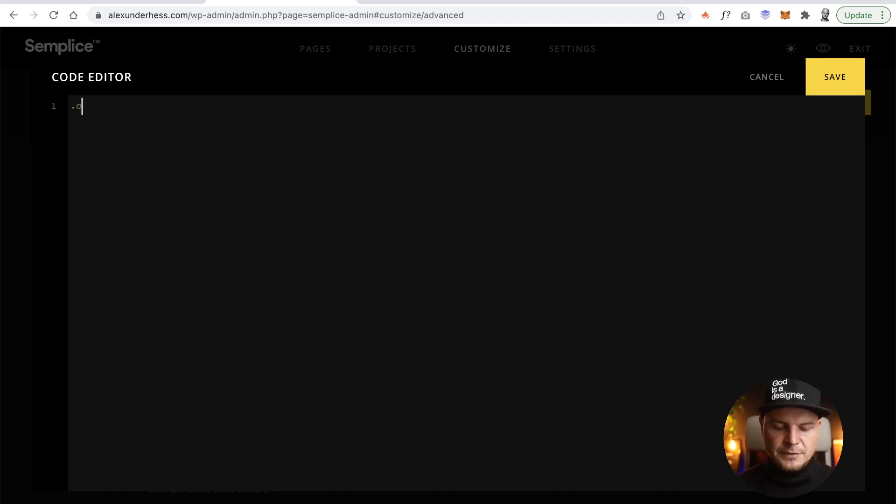
text(lassname)
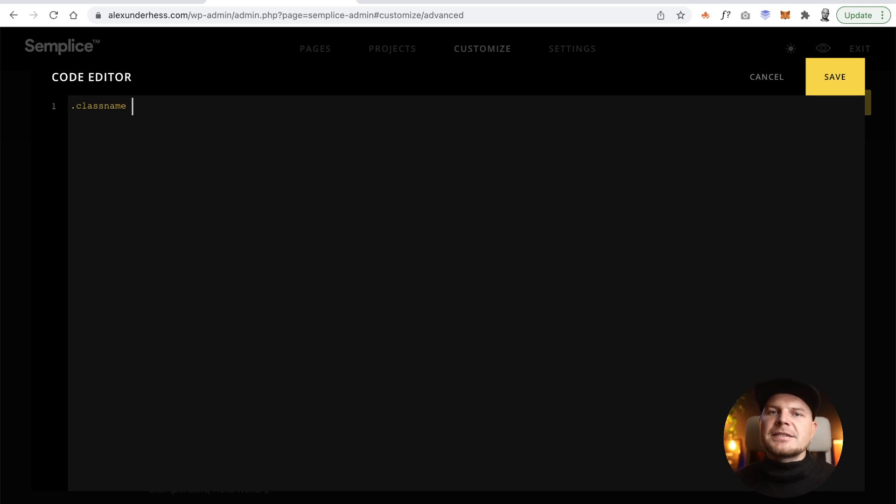
text({ma)
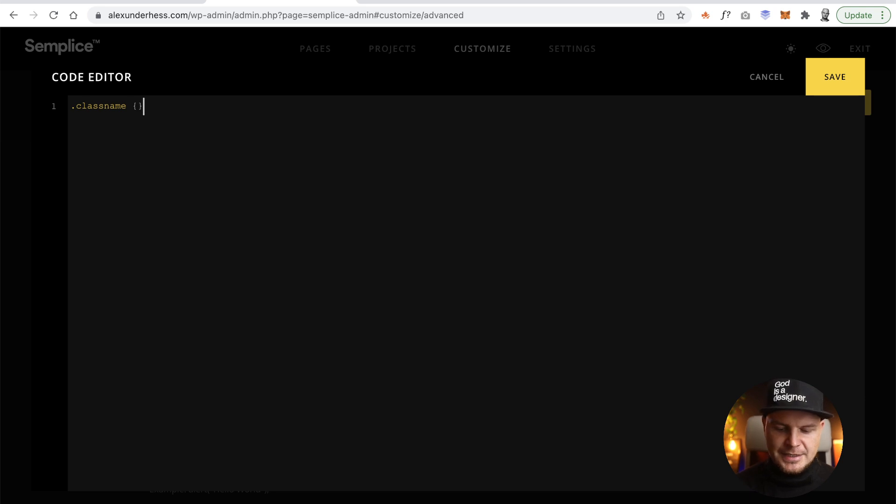
text(x-width:)
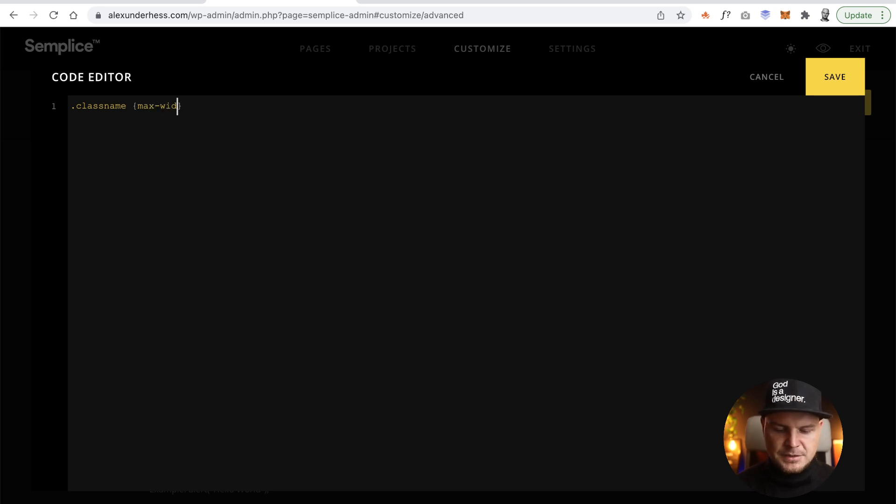
text(100px;)
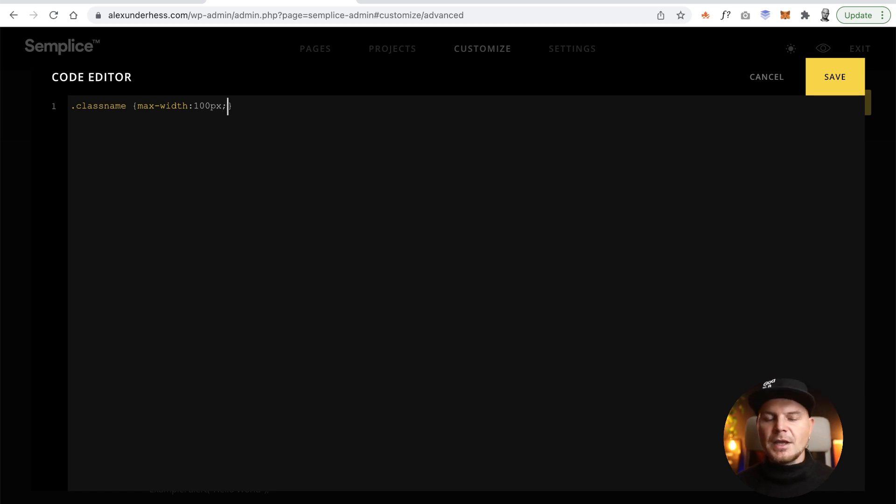
Step: Delete the sample class rule and leave the global CSS code editor without saving
triple_click(180, 106)
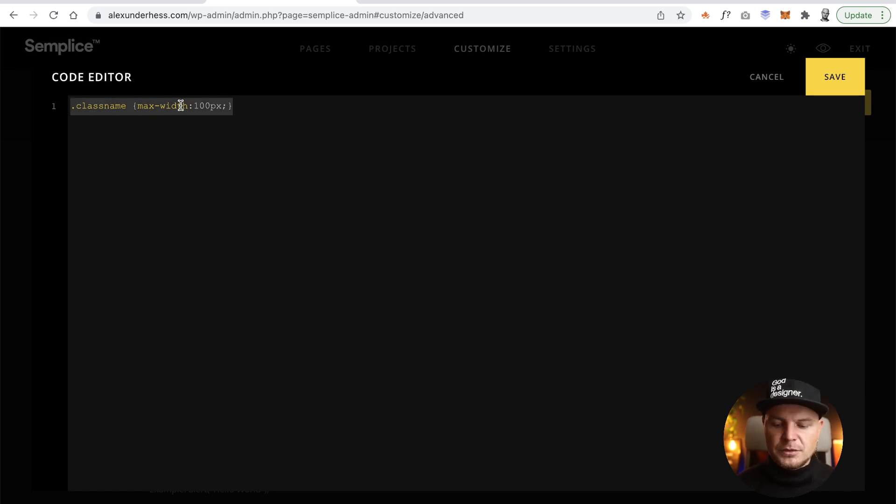
key(BackSpace)
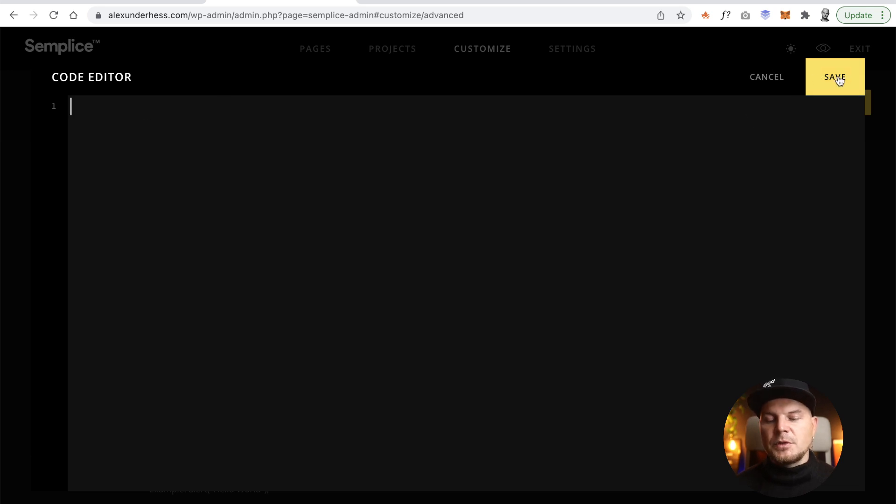
click(775, 81)
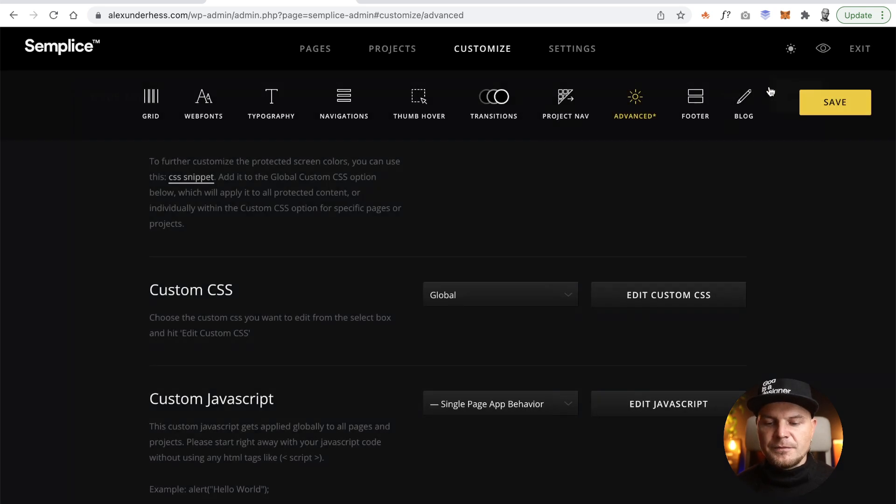
Step: Add the rule .hero-image {display:none;} to the Mobile custom CSS and save it in the code editor
click(501, 295)
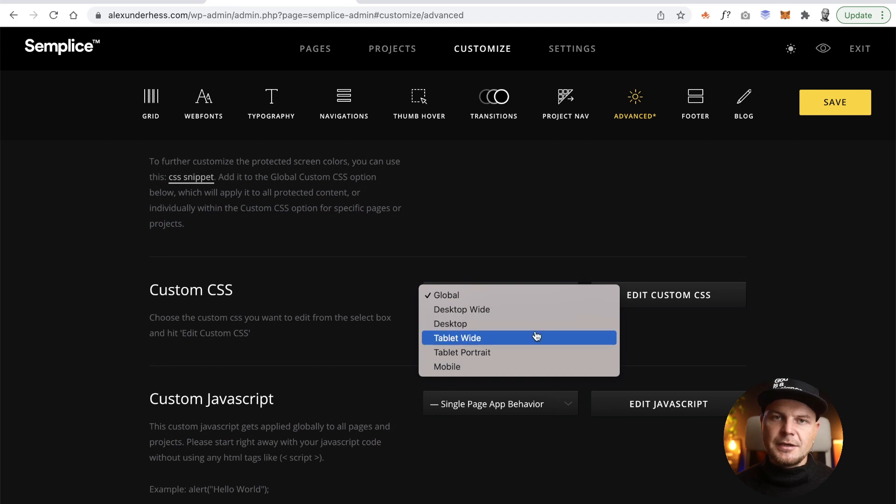
click(530, 365)
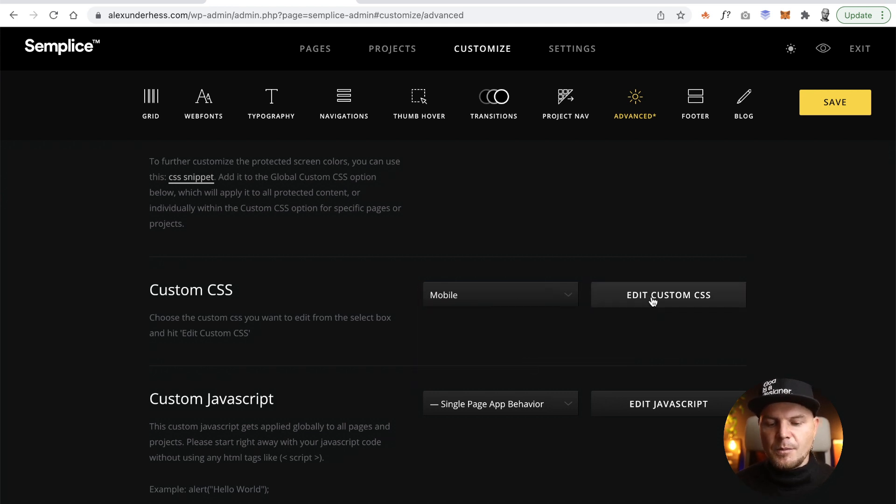
click(652, 298)
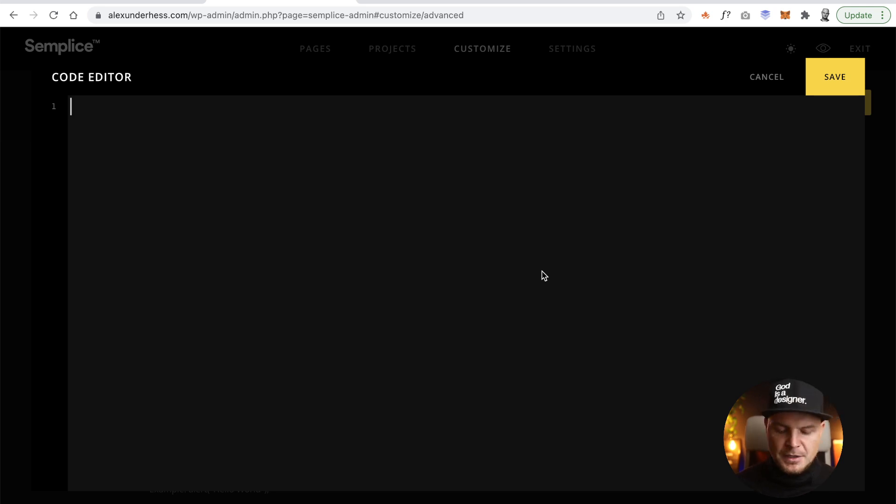
text(.hero-image )
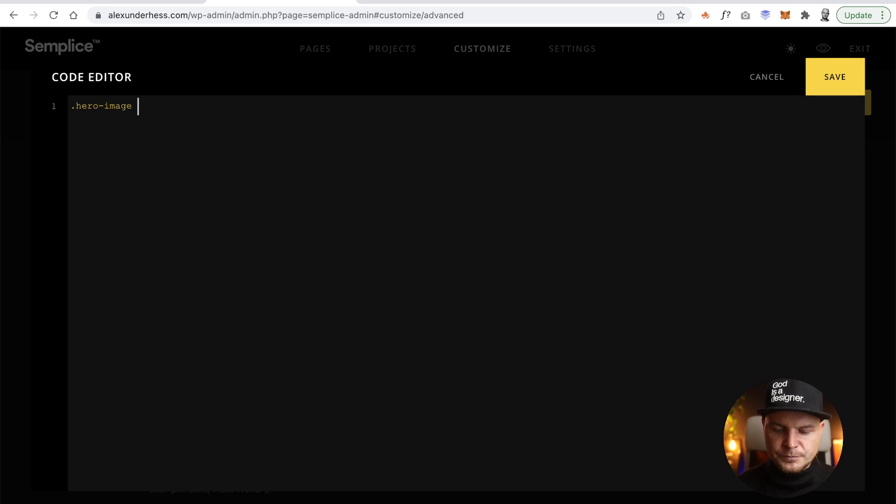
text({})
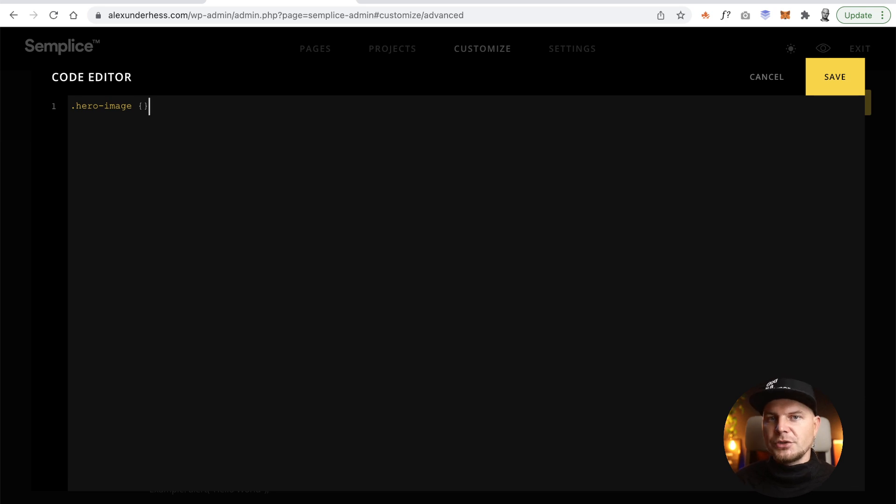
key(Left)
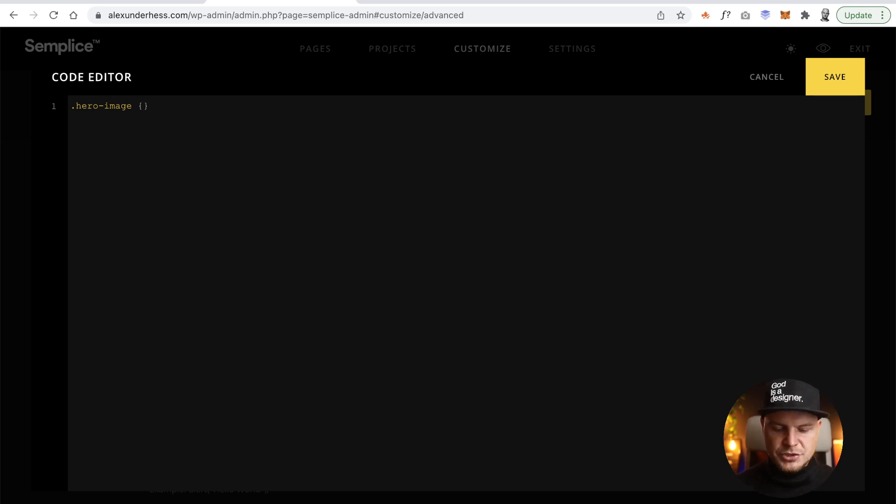
text(display:n)
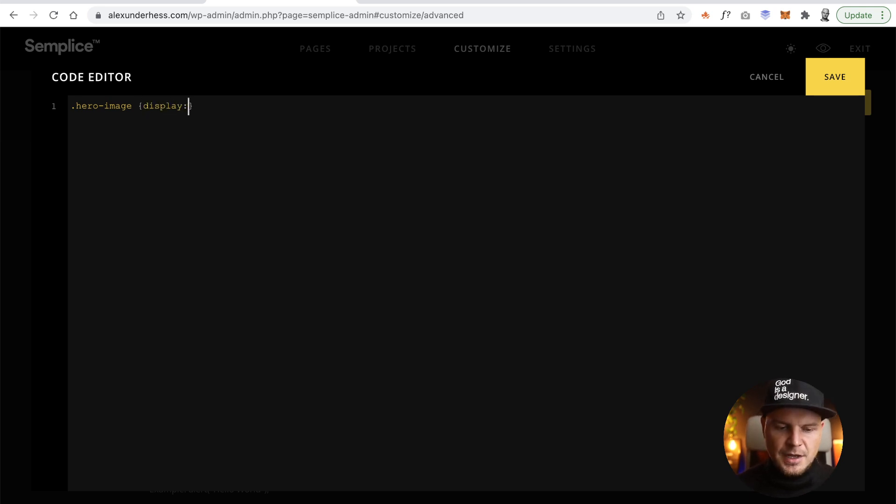
text(one!)
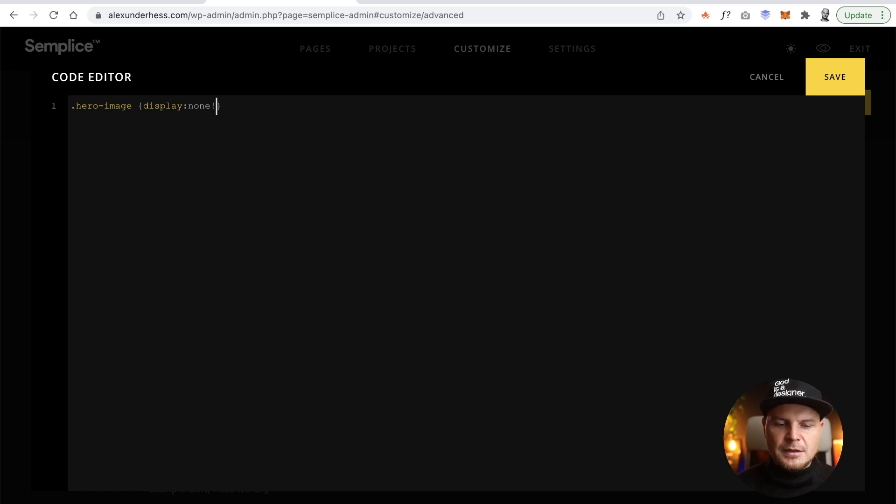
key(BackSpace)
text(;)
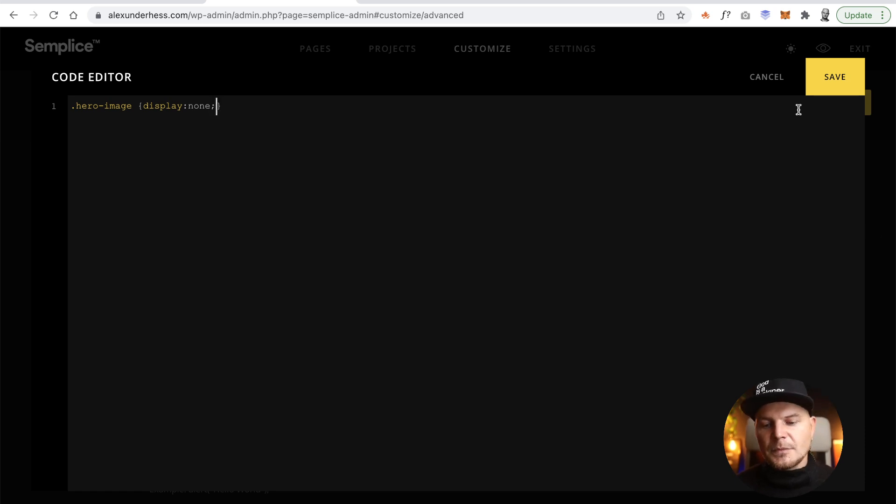
click(820, 89)
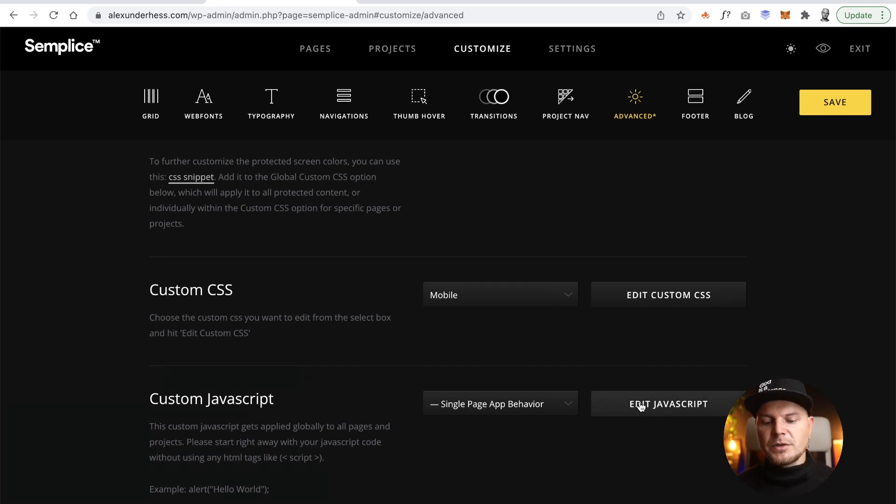
Step: Check the behavior choices for Custom Javascript, leaving the Single Page App Behavior selection as it is
click(553, 403)
click(599, 376)
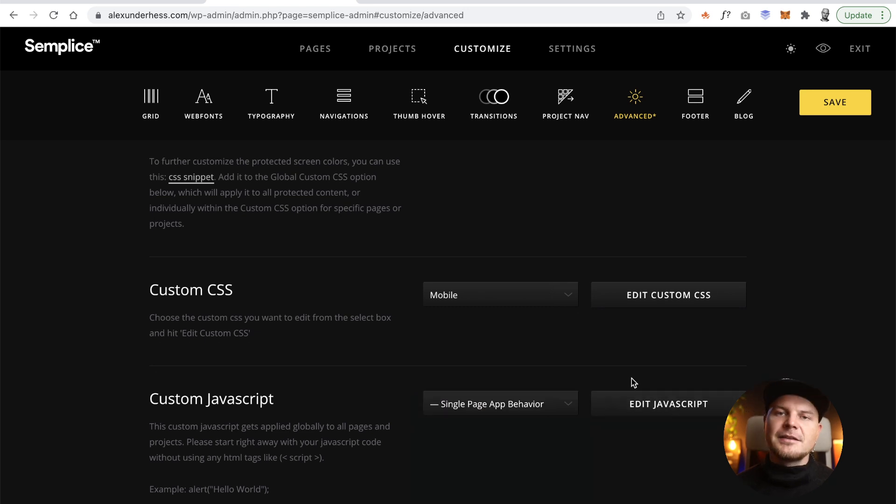
scroll(632, 378, up, 1)
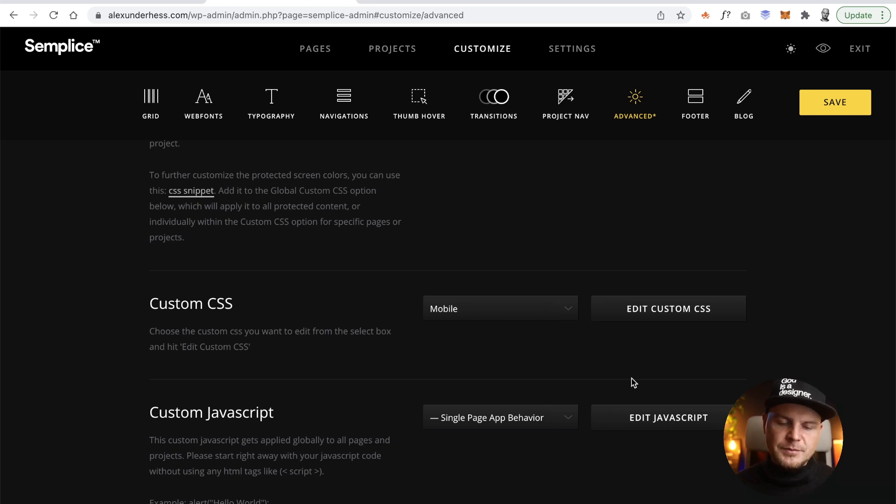
Step: Switch from the advanced options to the blog customization, saving the pending changes
scroll(631, 379, up, 5)
scroll(632, 379, up, 7)
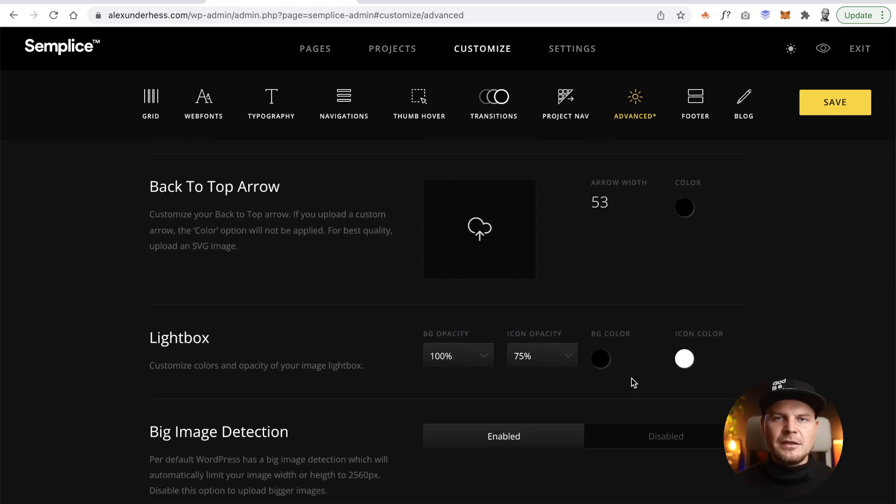
scroll(632, 379, up, 4)
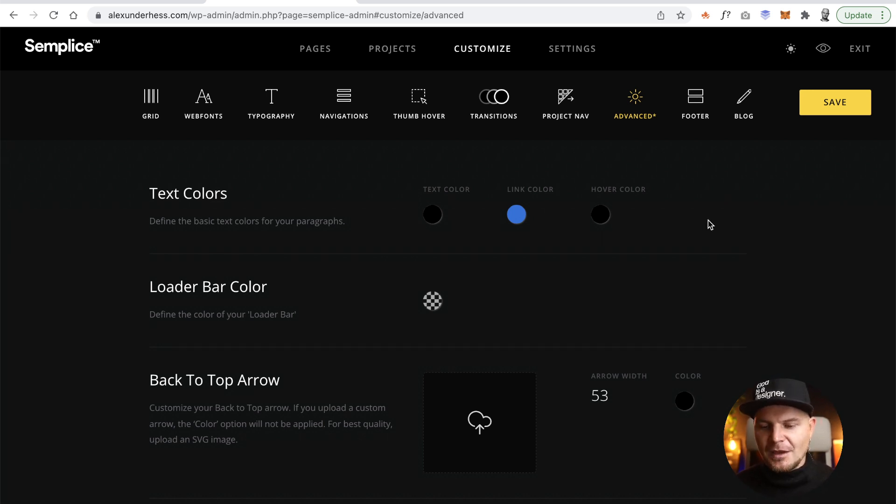
click(744, 122)
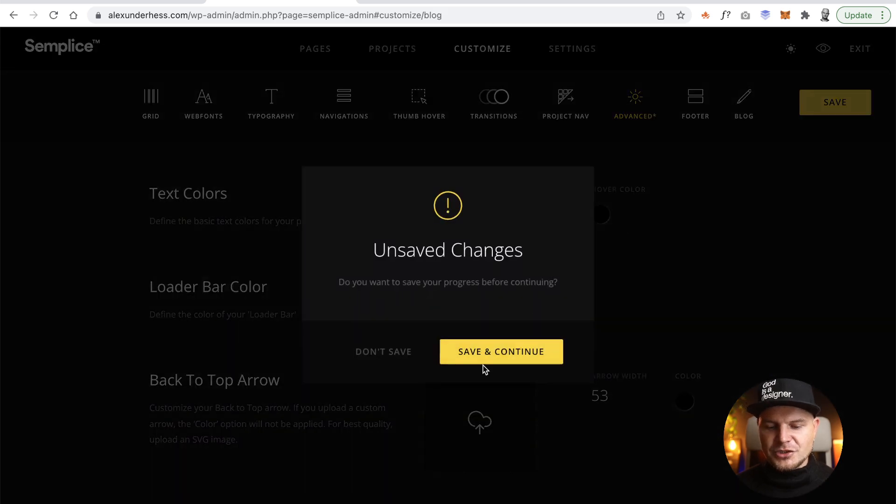
click(546, 346)
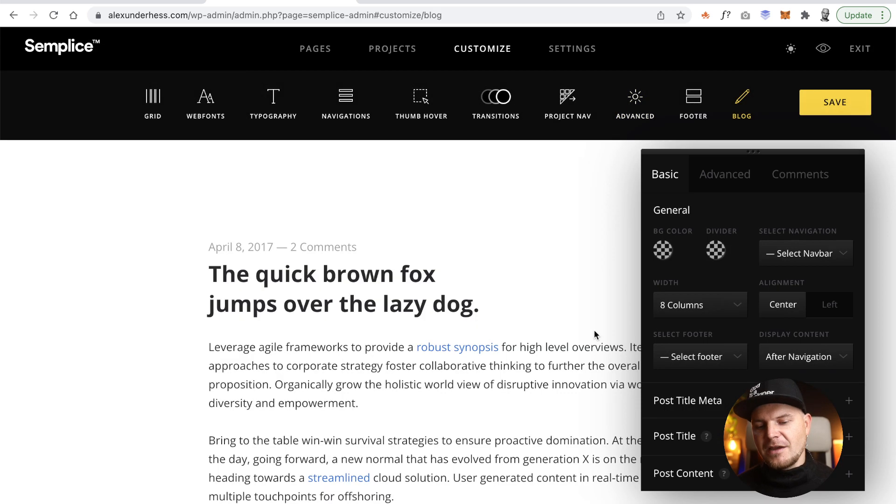
Step: Set the blog's general content width to 6 Columns and check the sample post's layout
scroll(464, 198, down, 5)
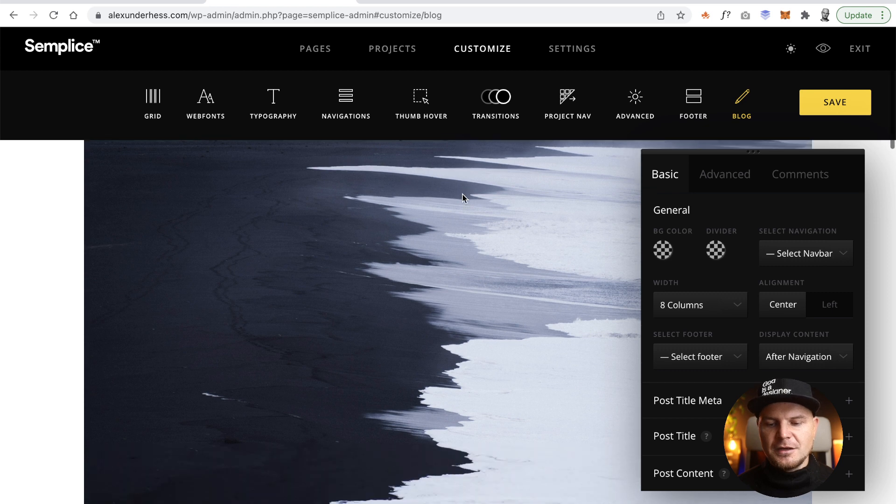
scroll(464, 199, down, 2)
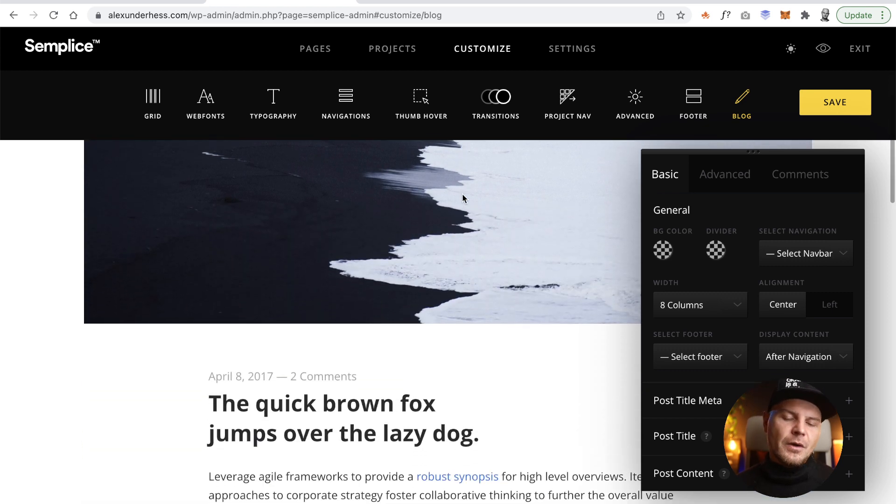
scroll(463, 198, down, 8)
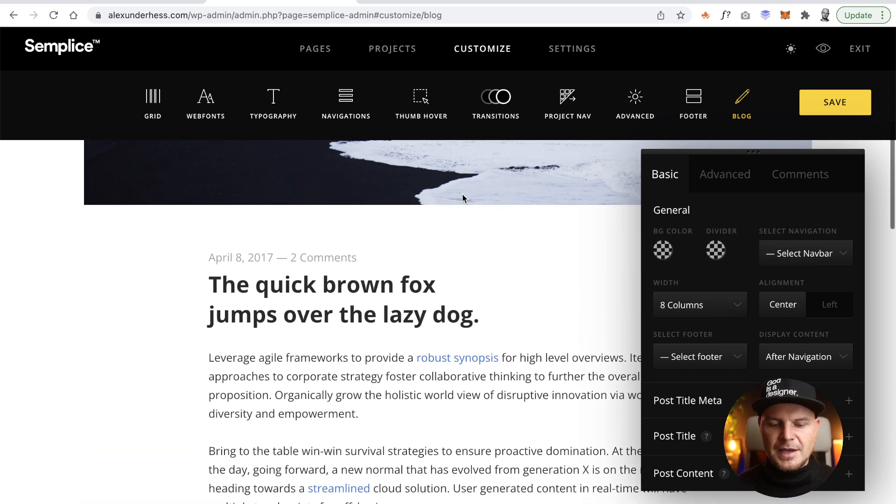
scroll(463, 198, up, 10)
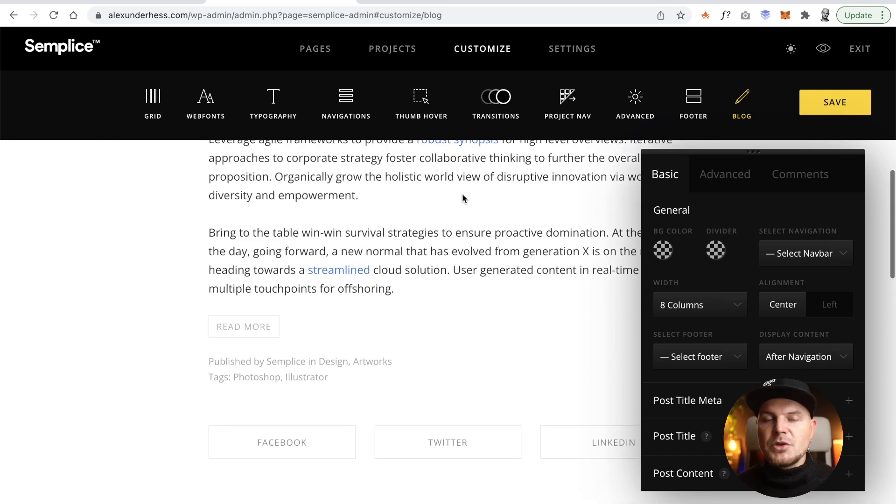
scroll(463, 199, up, 3)
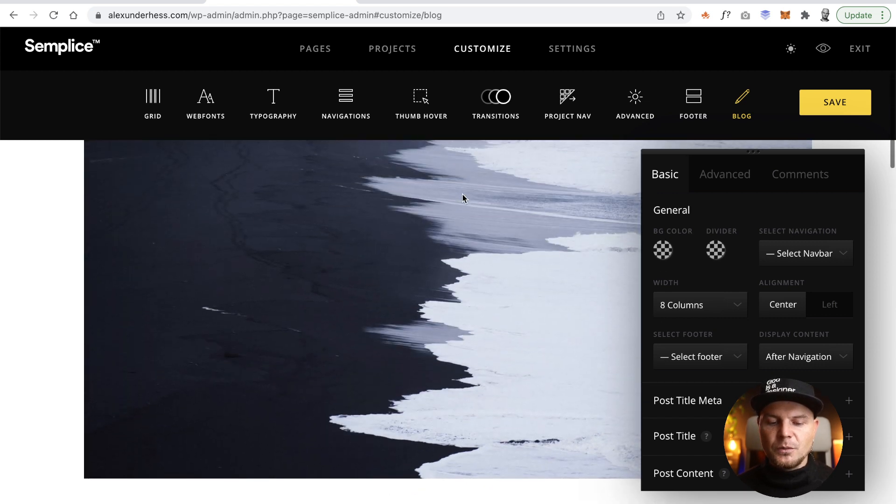
click(675, 303)
click(685, 277)
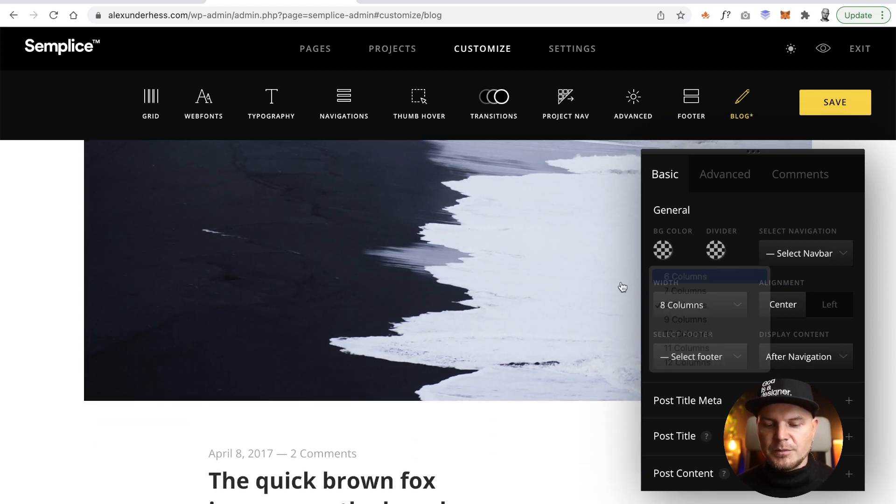
scroll(492, 295, down, 7)
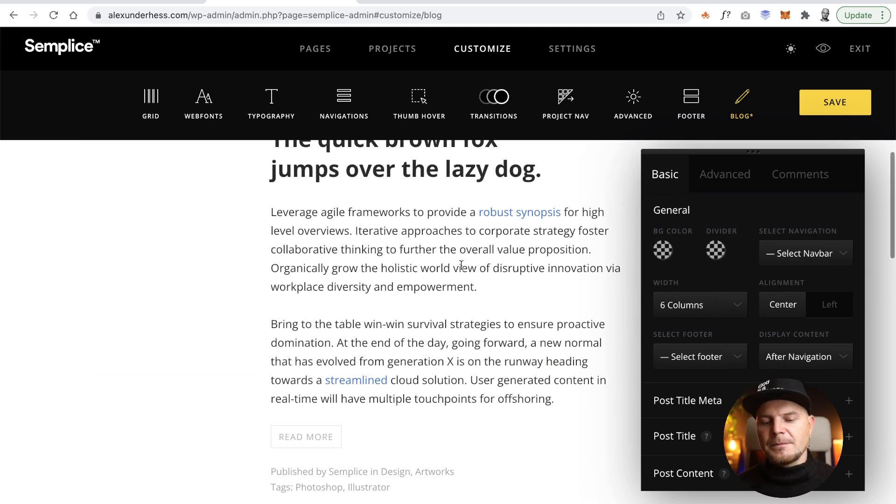
Step: Set the blog's featured image width to 6 Columns in the advanced blog options
click(732, 164)
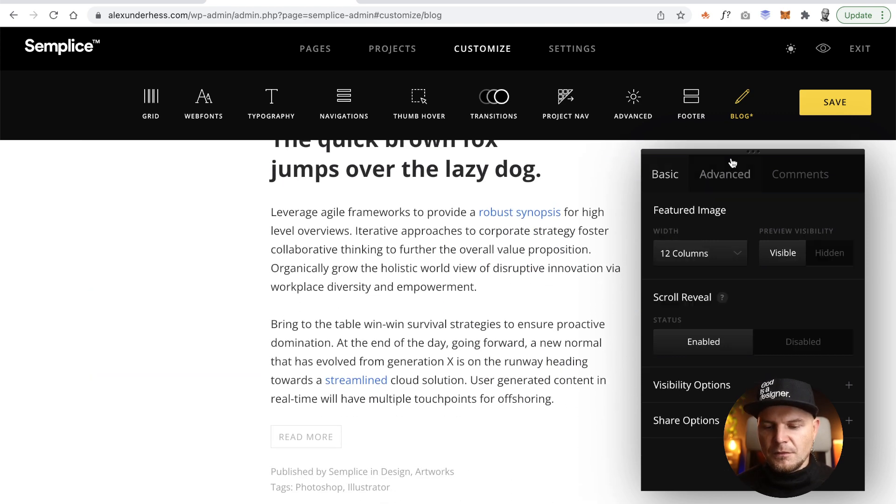
click(726, 248)
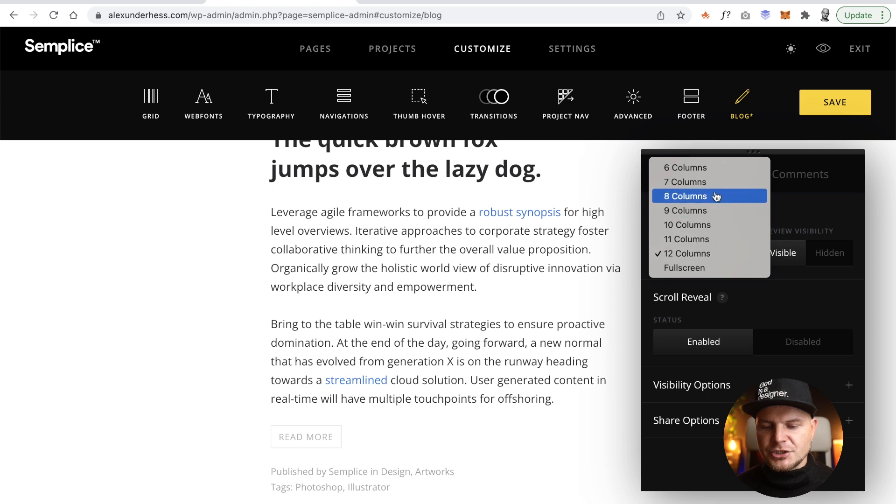
click(601, 294)
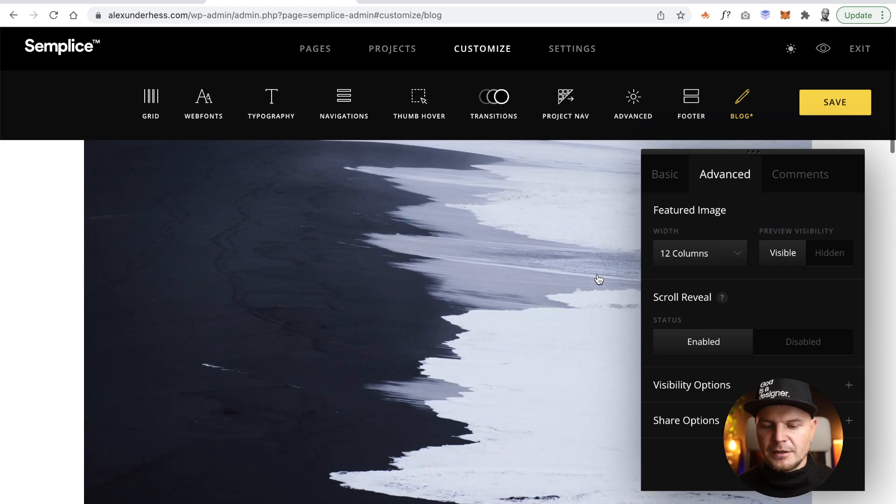
click(704, 248)
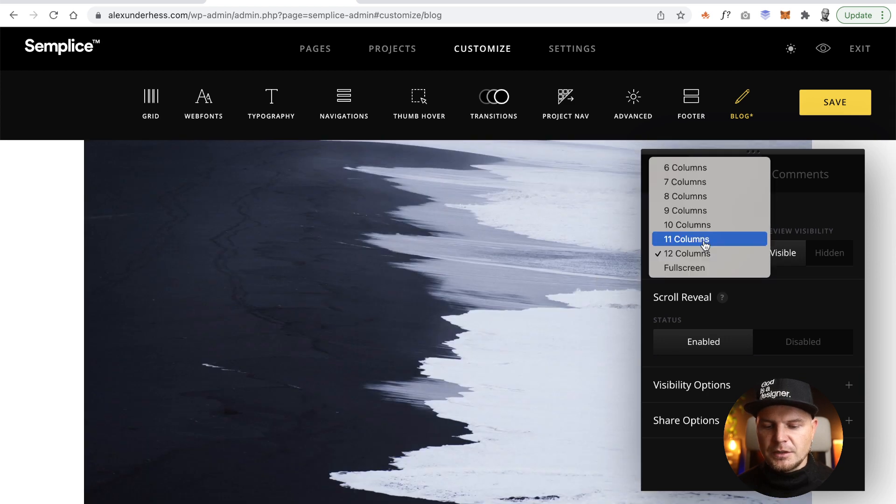
click(708, 170)
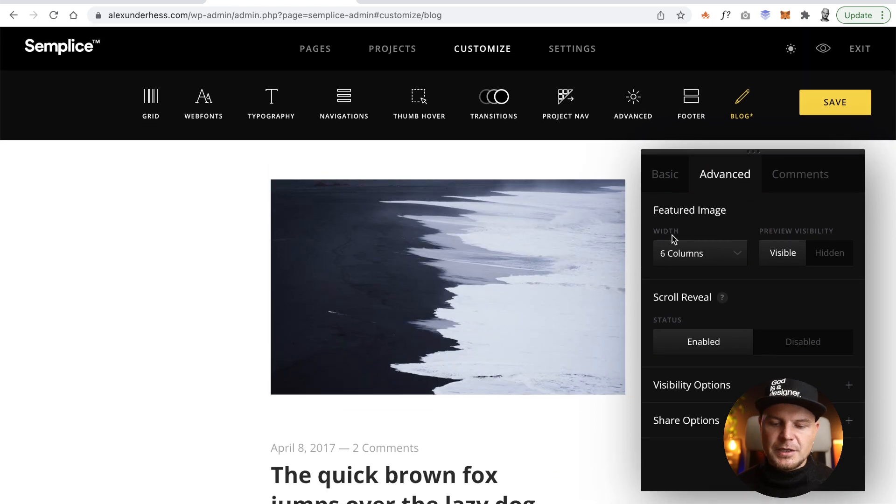
Step: Set the featured image width to Fullscreen and try hiding its preview before making it visible again
click(672, 249)
click(685, 353)
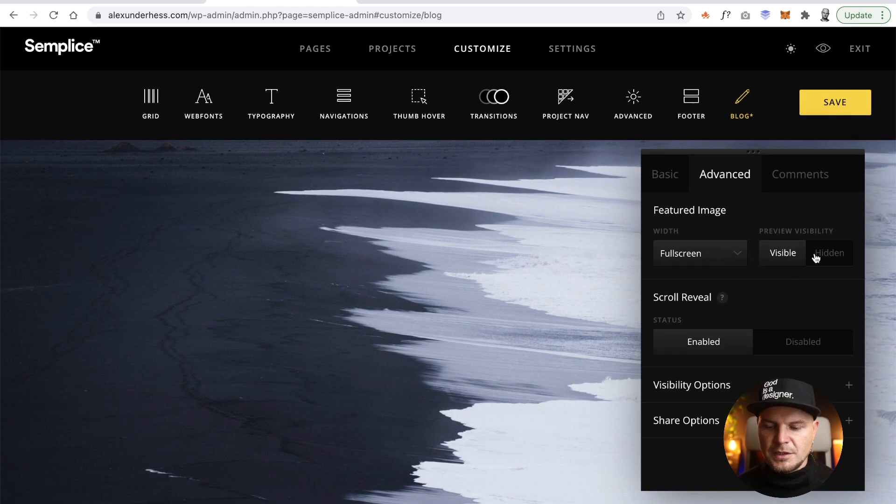
click(826, 258)
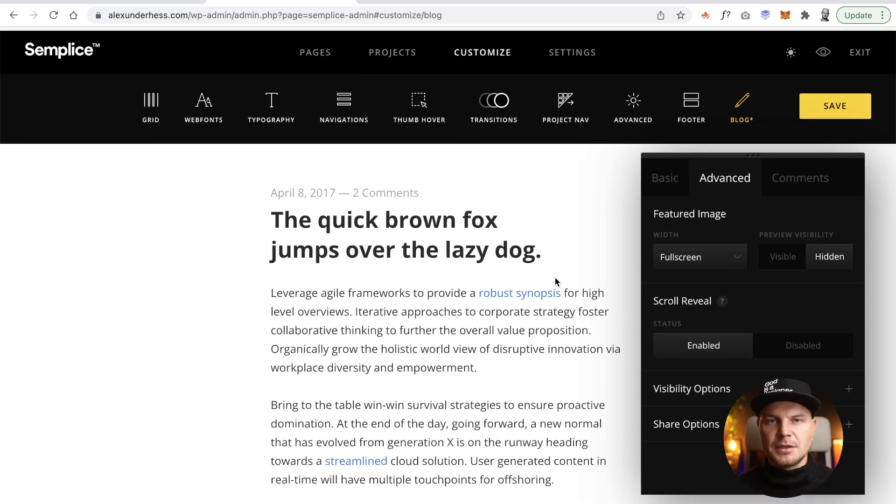
click(780, 256)
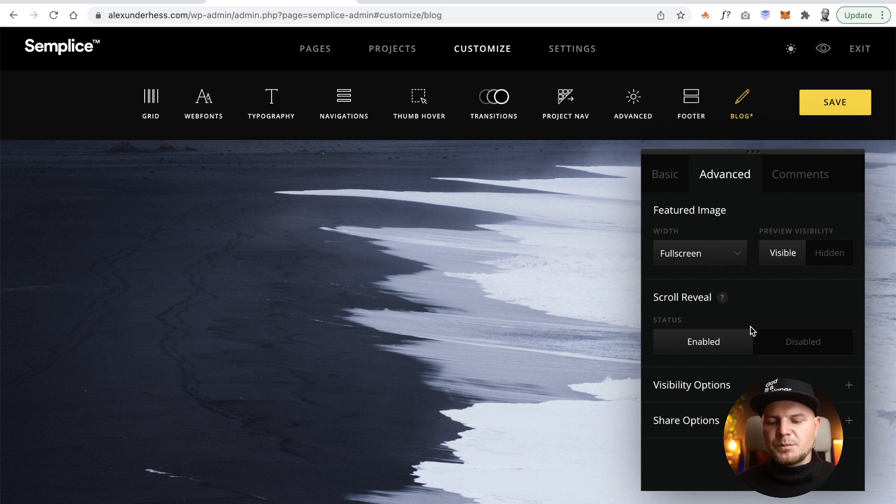
Step: Look through the blog's basic, advanced and comments options
click(674, 176)
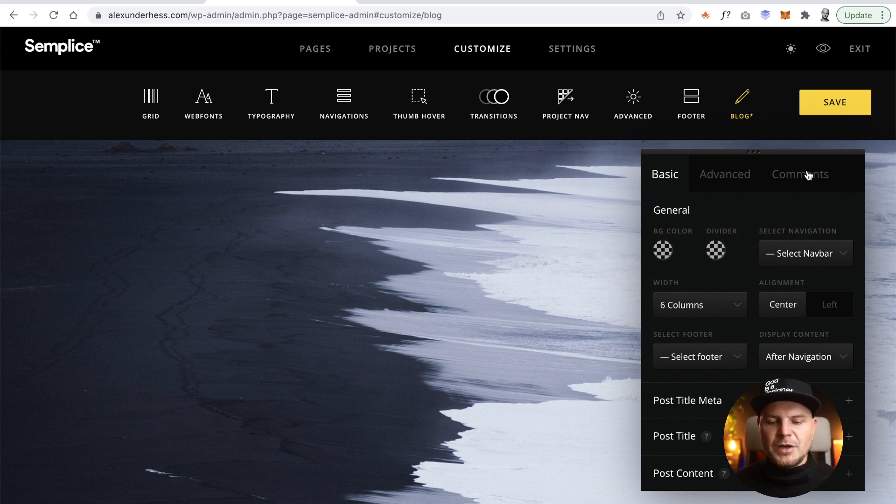
click(746, 183)
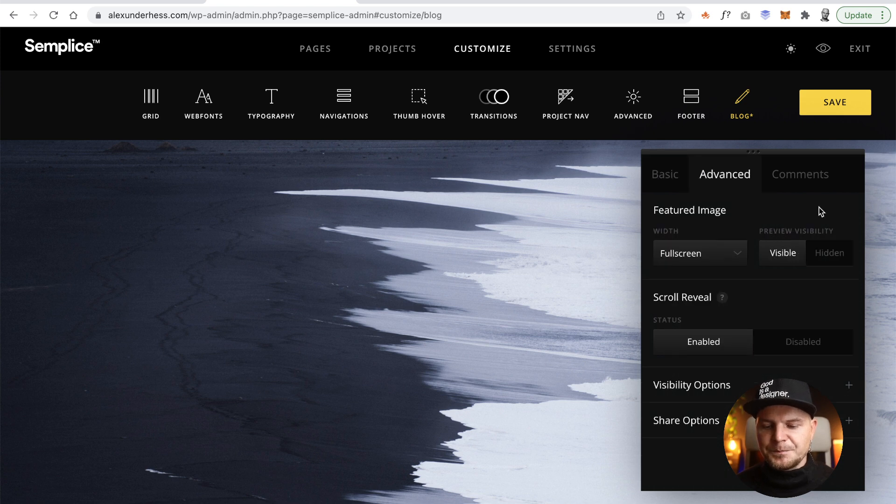
click(795, 182)
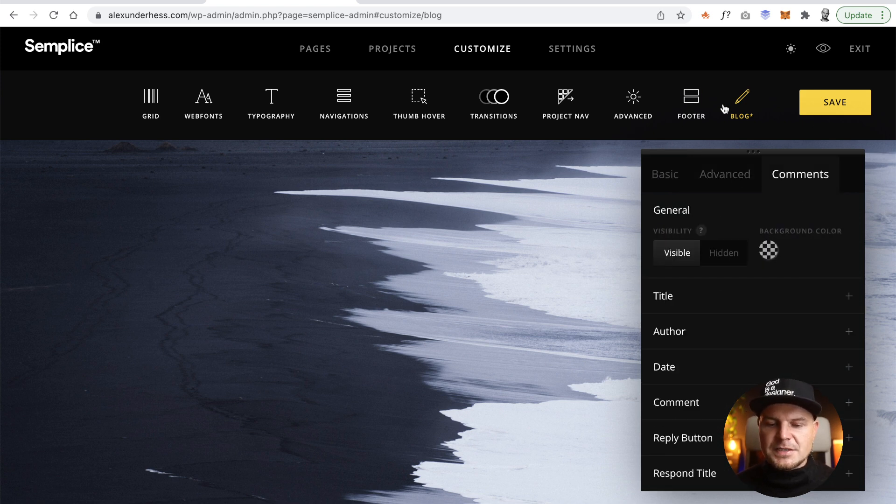
Step: Go to the general settings without saving the blog changes, and check the license activation page
click(553, 50)
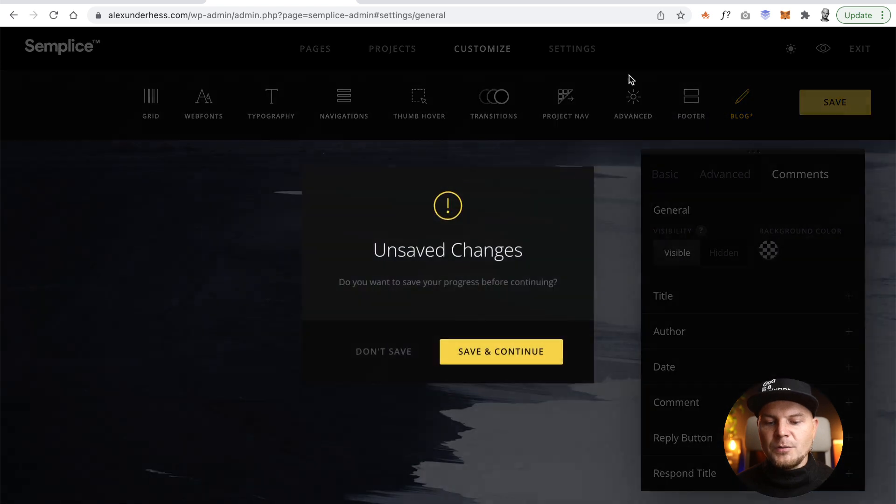
click(400, 351)
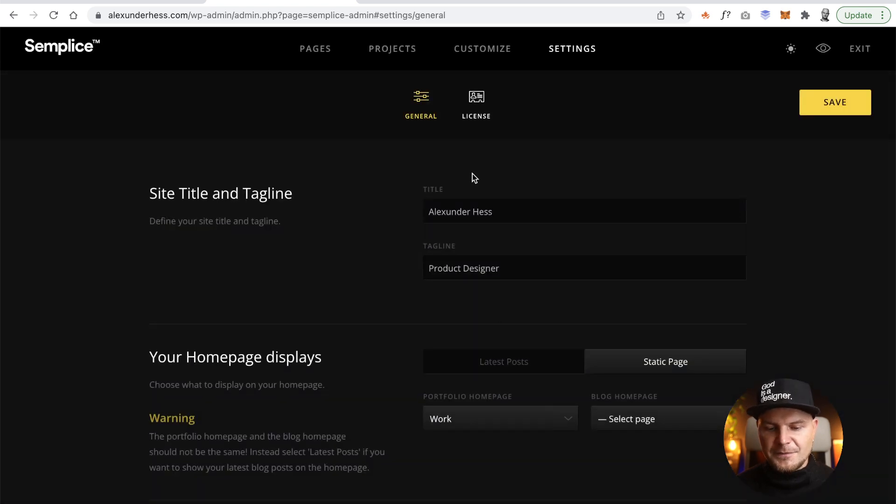
click(478, 114)
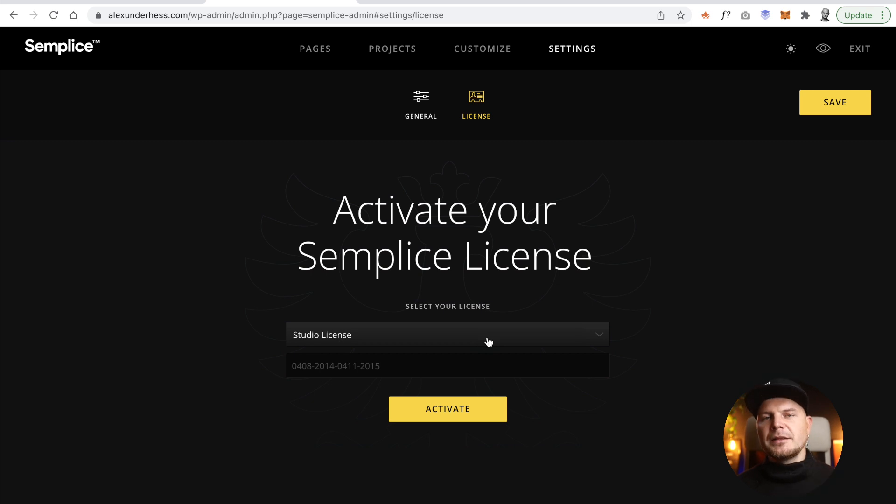
click(421, 115)
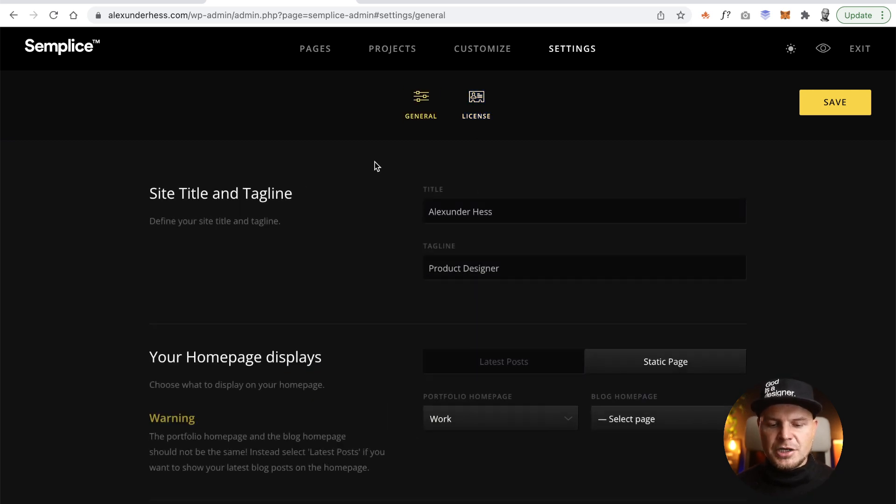
Step: Check how the site title and tagline appear on the live website, and return to the general settings
scroll(376, 164, down, 3)
scroll(376, 164, up, 3)
click(493, 220)
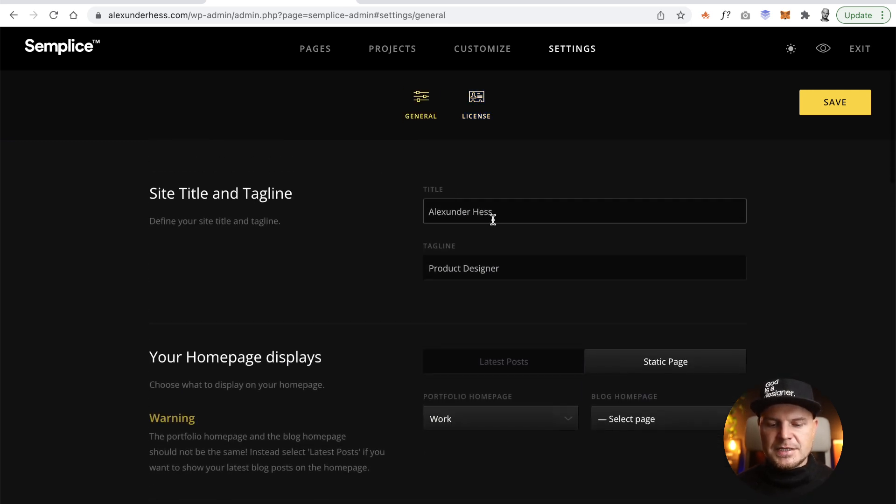
click(491, 274)
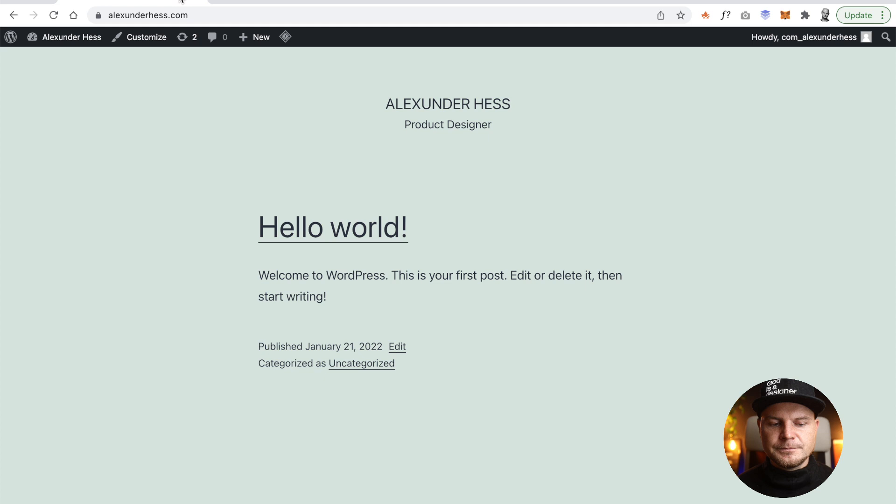
click(149, 6)
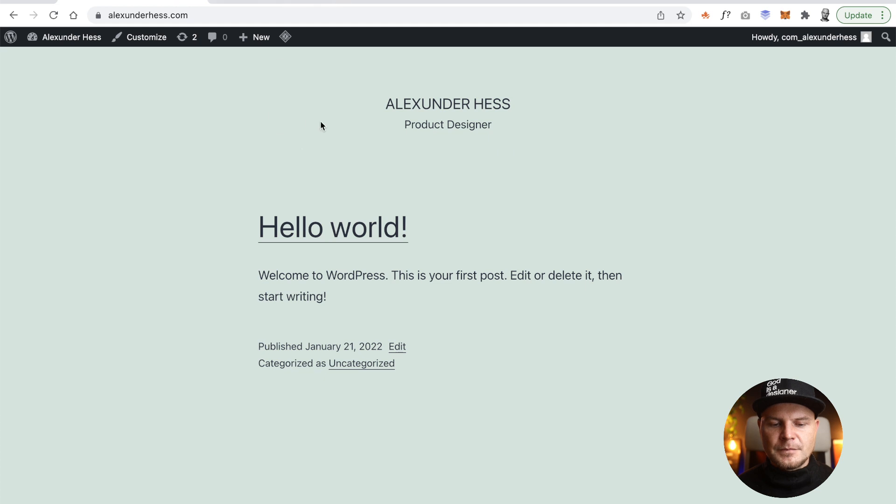
click(289, 3)
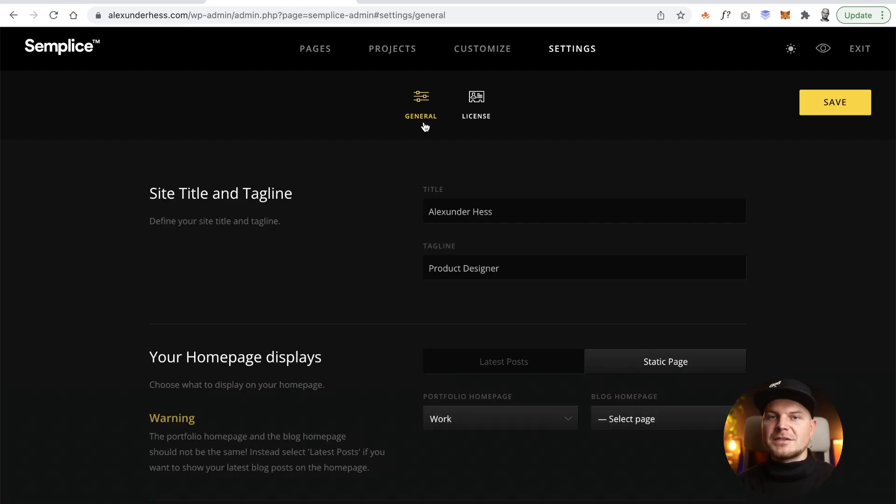
Step: Check the pages available as the blog homepage, leaving it without a selected page
scroll(366, 177, down, 5)
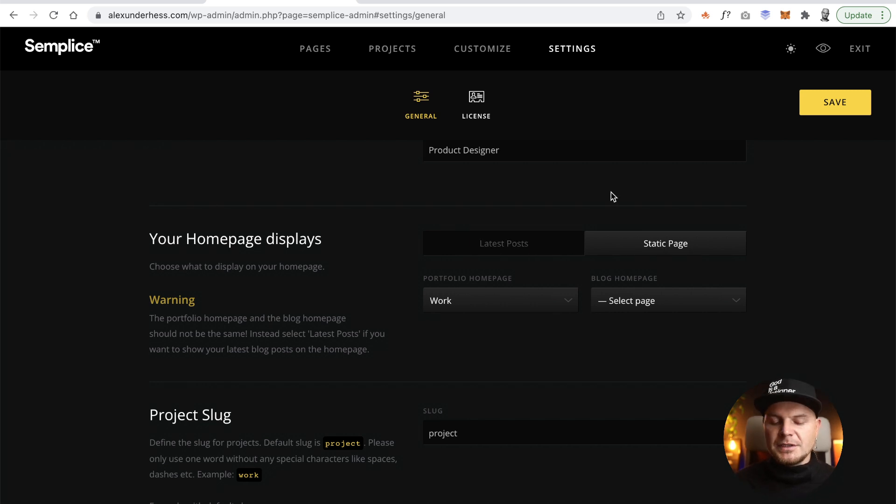
scroll(611, 193, down, 3)
click(629, 225)
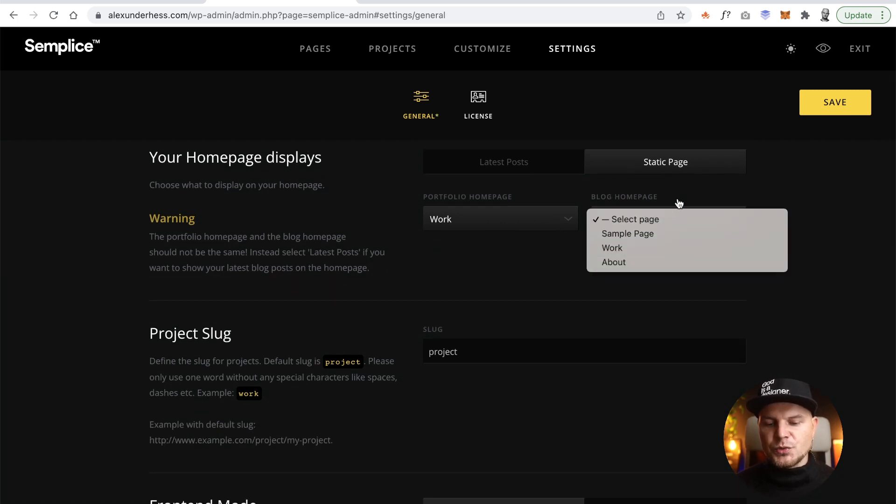
click(768, 196)
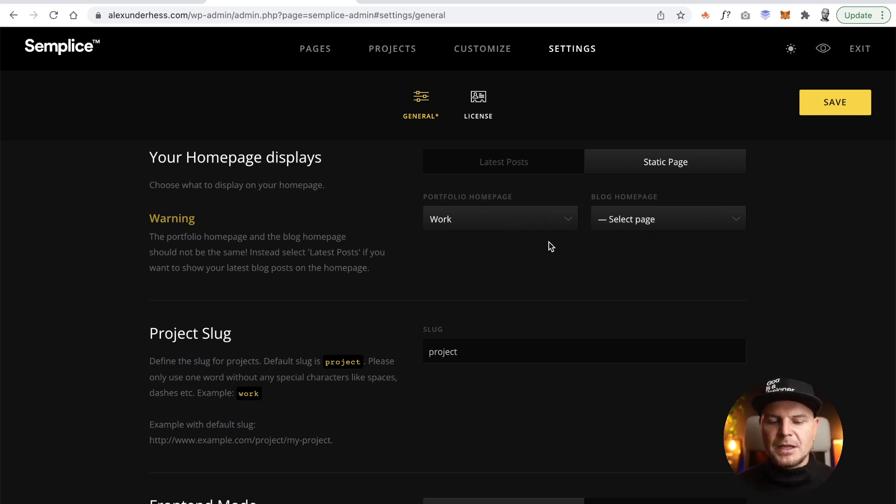
Step: Examine the project slug and frontend mode settings
scroll(549, 243, down, 1)
scroll(549, 246, down, 4)
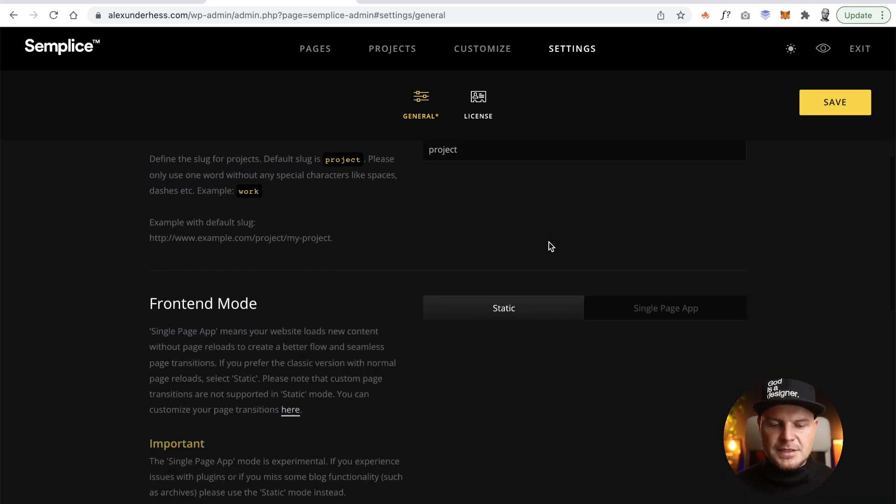
scroll(545, 243, up, 1)
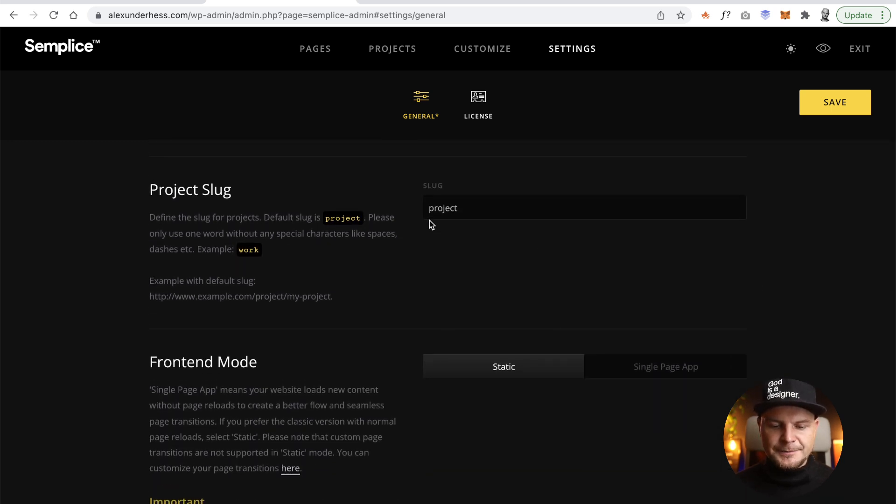
Step: Examine the frontend mode, static page transitions, Google Analytics, HTML head and favicon settings
scroll(458, 220, down, 2)
scroll(457, 221, down, 6)
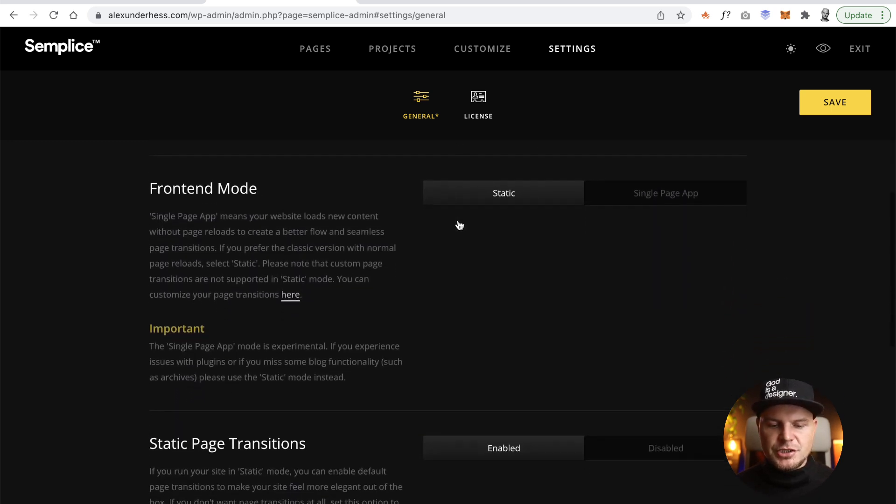
scroll(458, 221, up, 3)
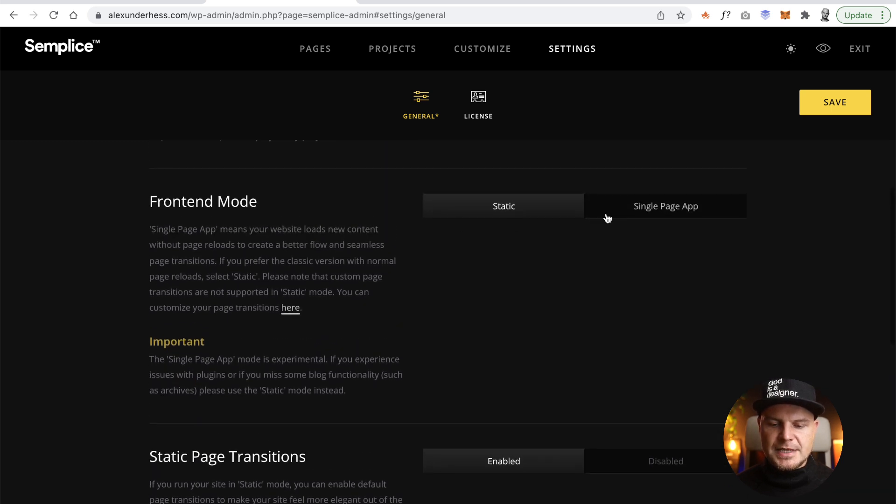
scroll(523, 264, down, 1)
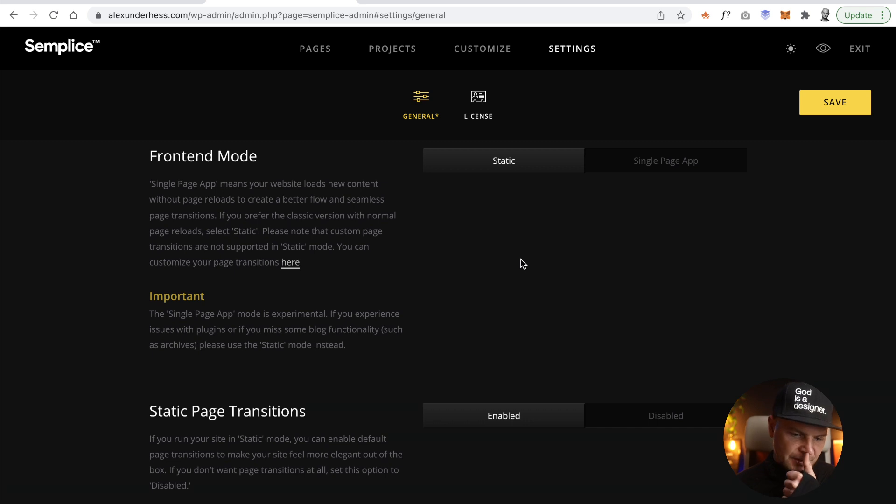
scroll(523, 265, down, 5)
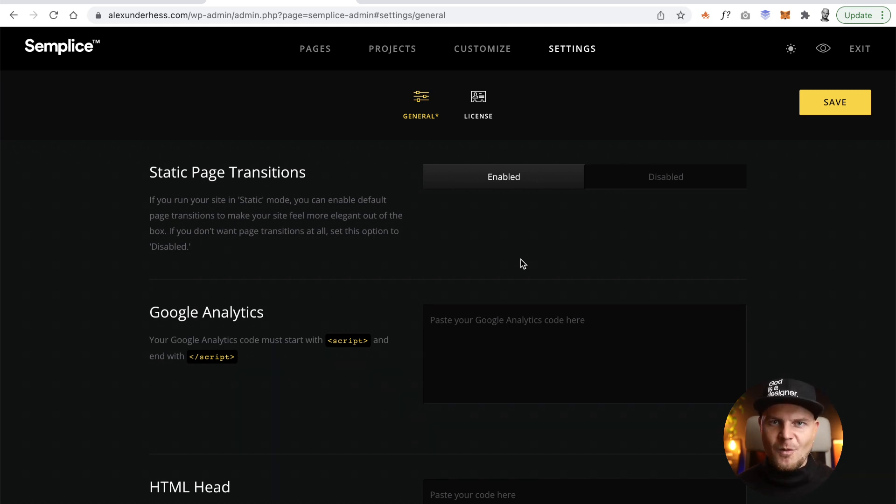
scroll(521, 259, down, 3)
click(521, 260)
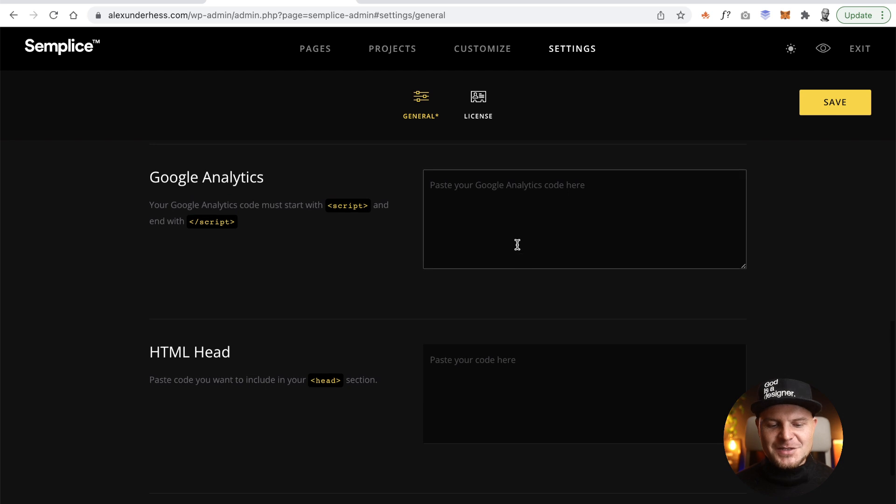
scroll(532, 218, down, 3)
click(532, 224)
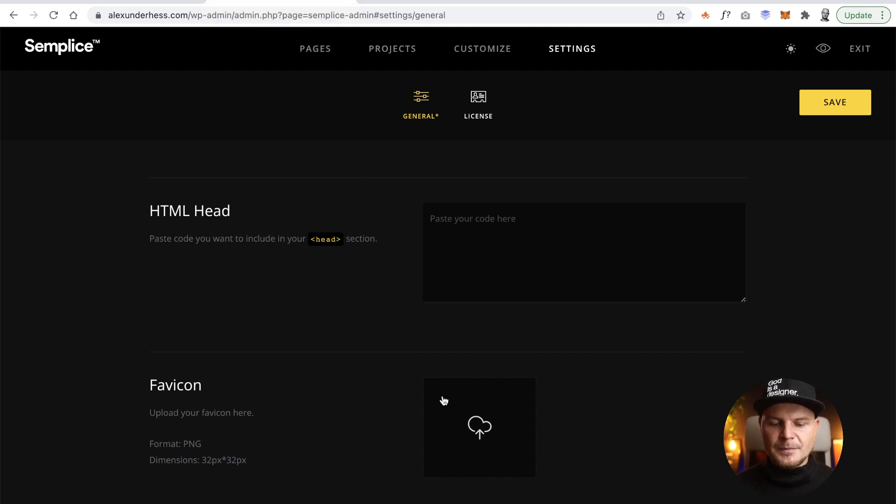
Step: Leave the general settings without saving the changes and go to the overview of all pages
scroll(455, 422, up, 10)
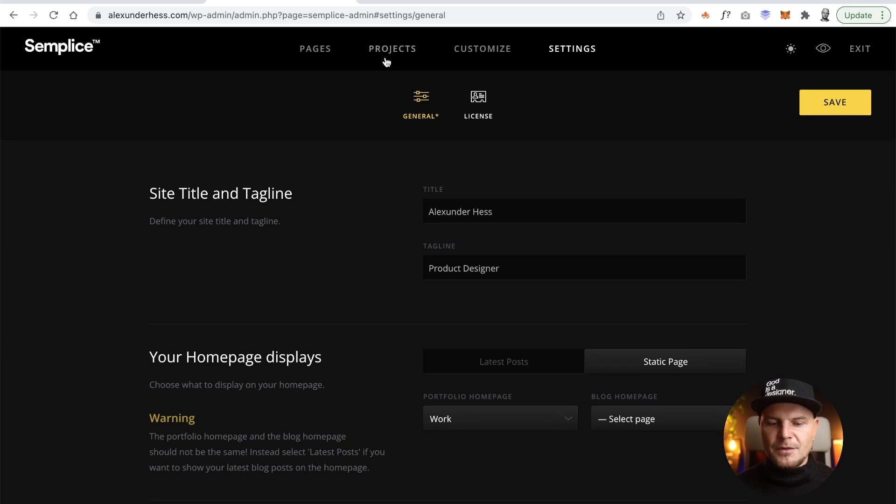
click(313, 50)
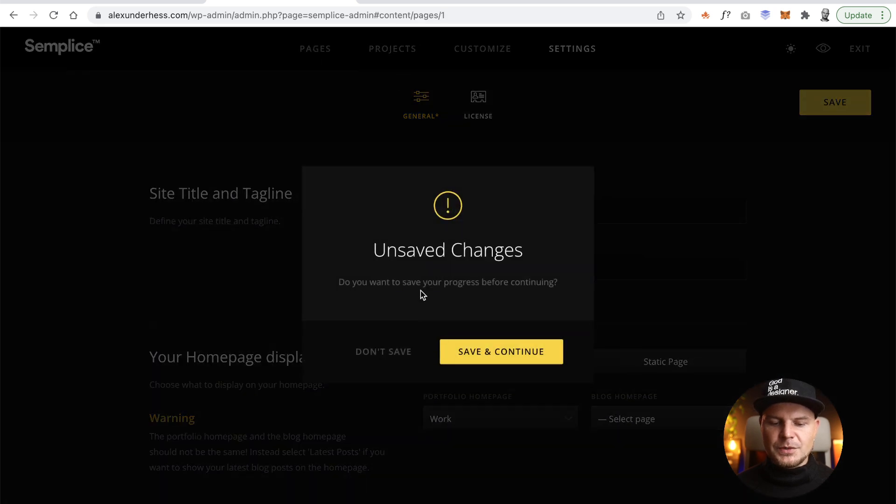
click(376, 353)
Step: Reload the live website to check its homepage, and open the Work front page for editing
click(159, 2)
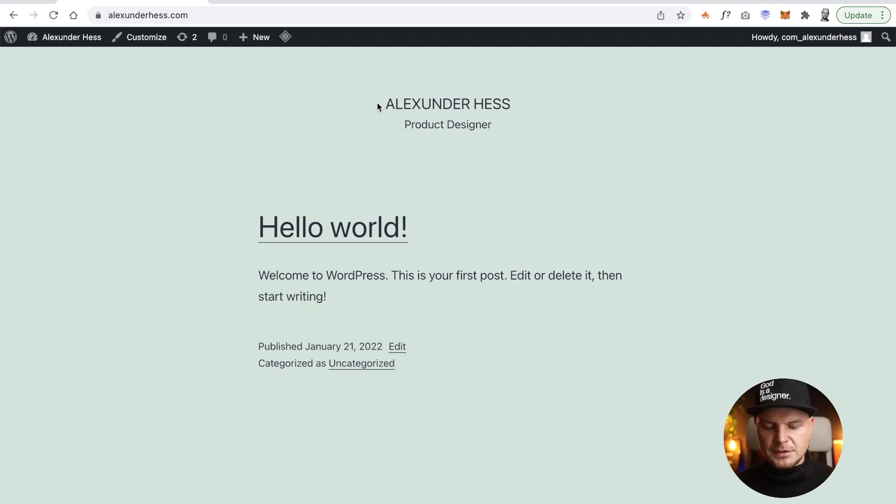
key(super+r)
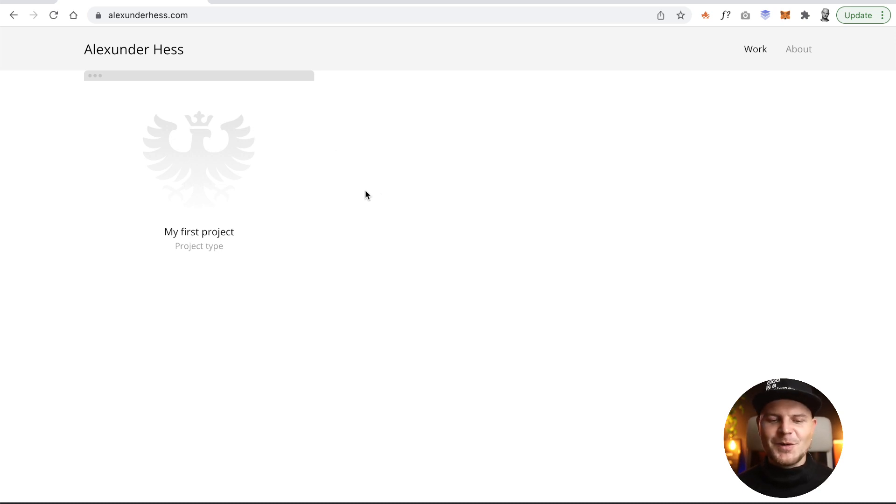
click(263, 2)
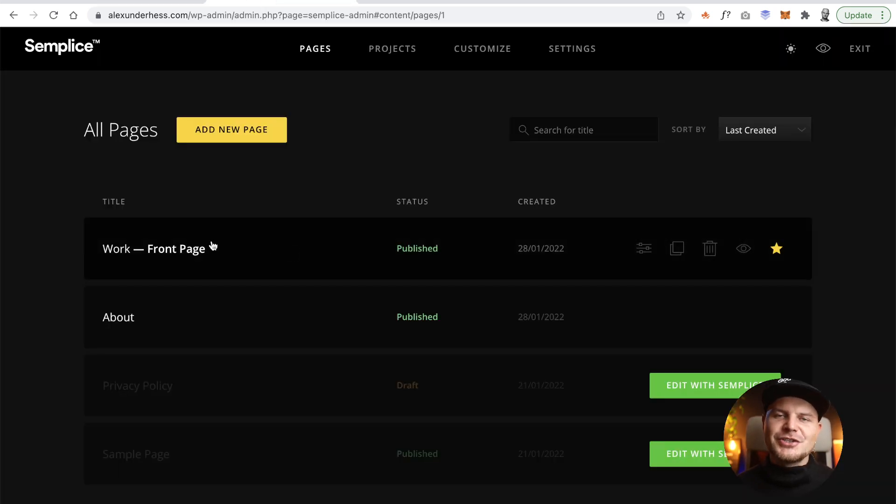
click(161, 251)
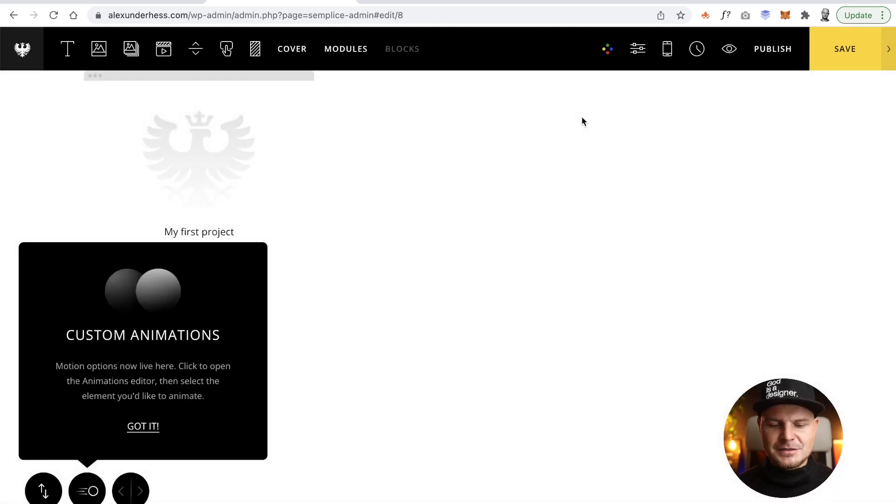
Step: In the page settings, set the title to the site owner's name followed by "Homepage" and the permalink to "projects"
click(643, 48)
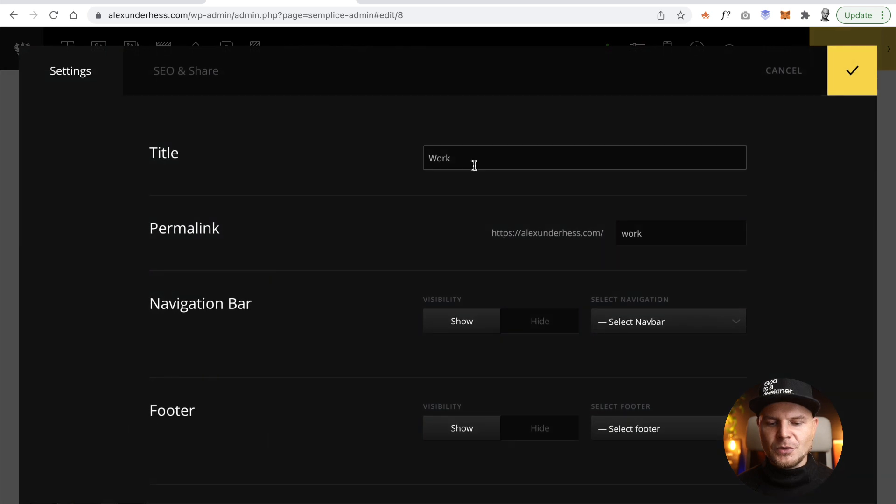
drag(474, 161, 426, 162)
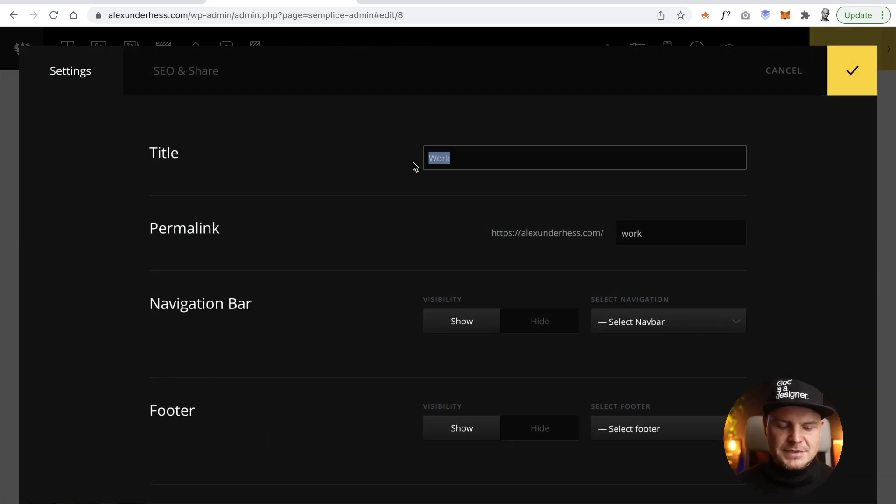
key(BackSpace)
key(BackSpace)
key(BackSpace)
key(BackSpace)
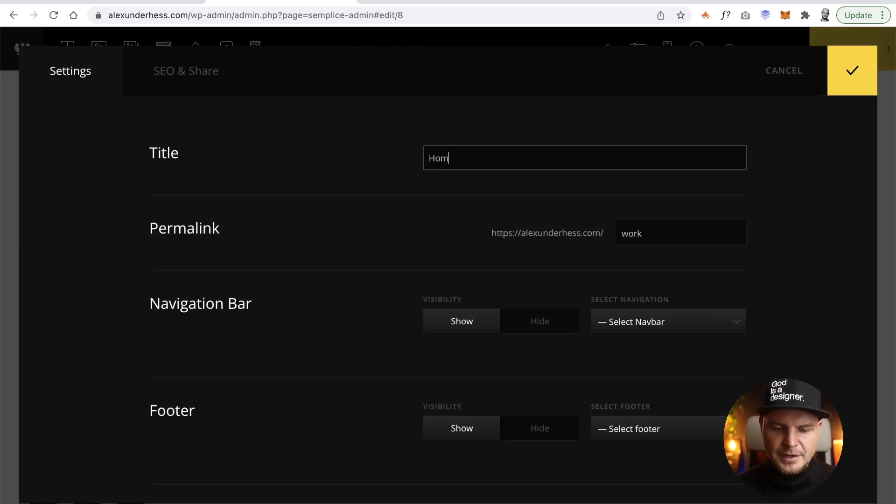
text(Alexunder H)
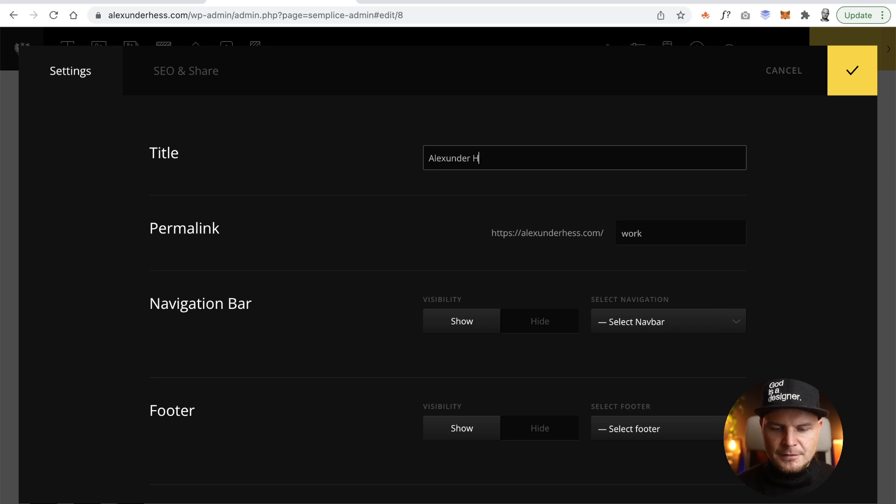
text(ess Homepage)
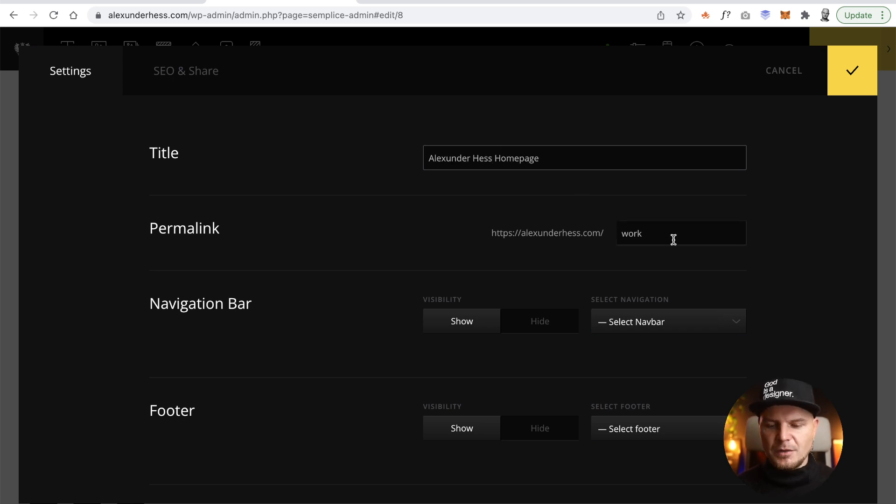
drag(672, 239, 594, 237)
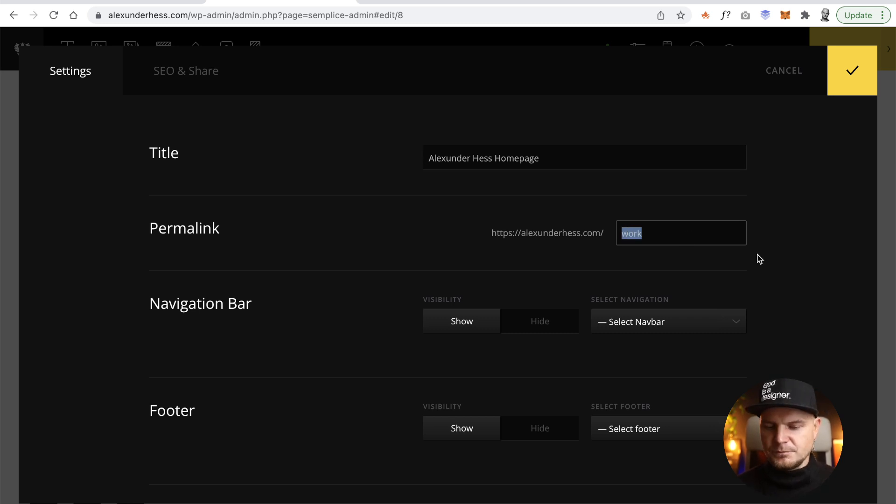
text(projects)
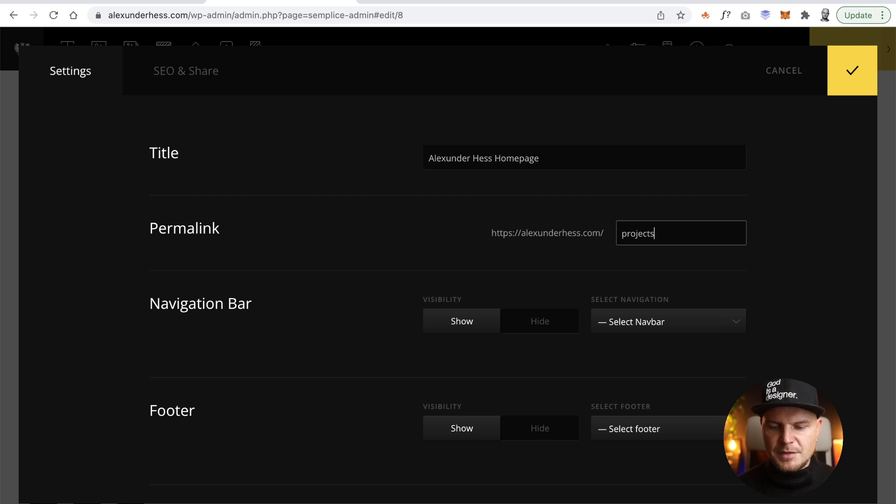
Step: Select Default Nav as the page's navigation bar, try hiding the bar, and set its visibility back to Show
scroll(470, 280, down, 2)
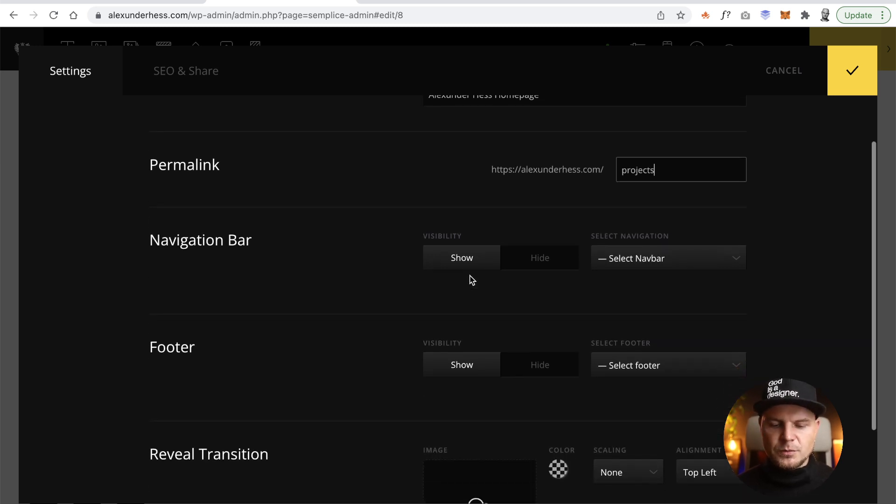
click(635, 261)
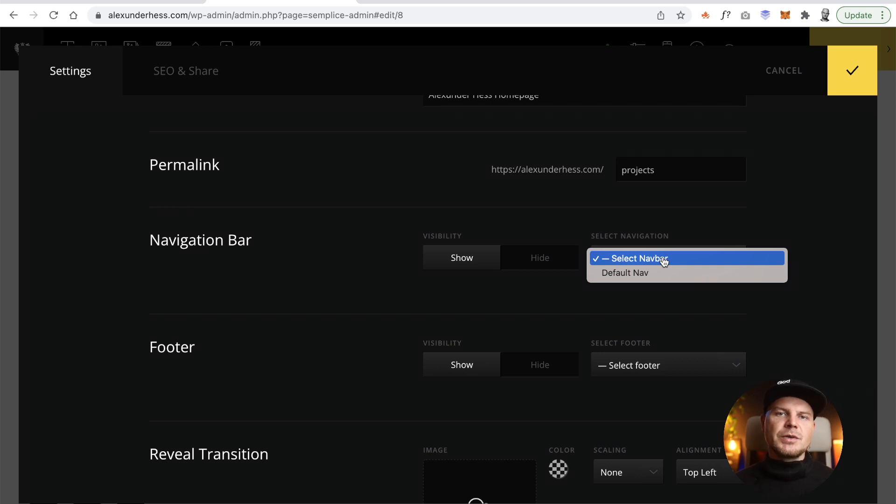
click(660, 274)
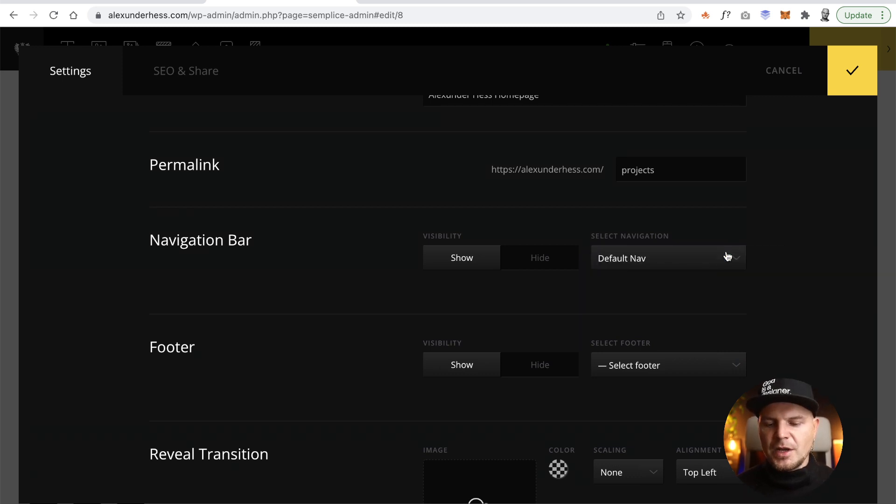
click(531, 260)
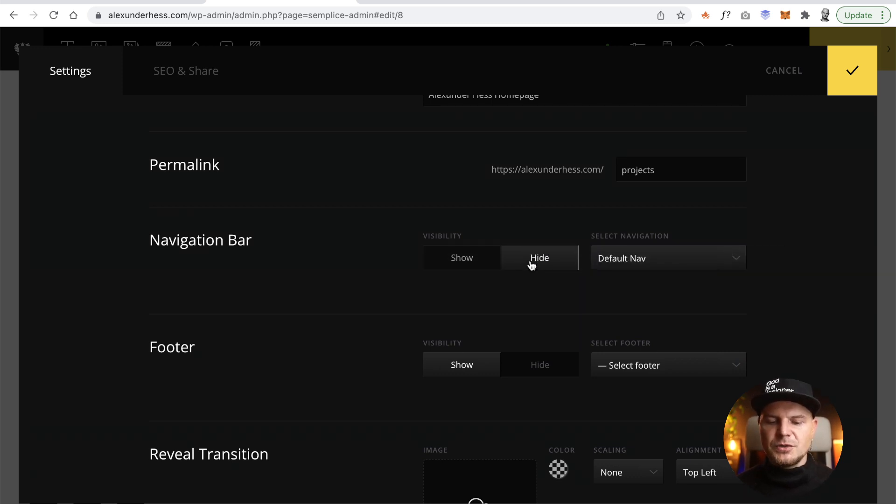
click(464, 259)
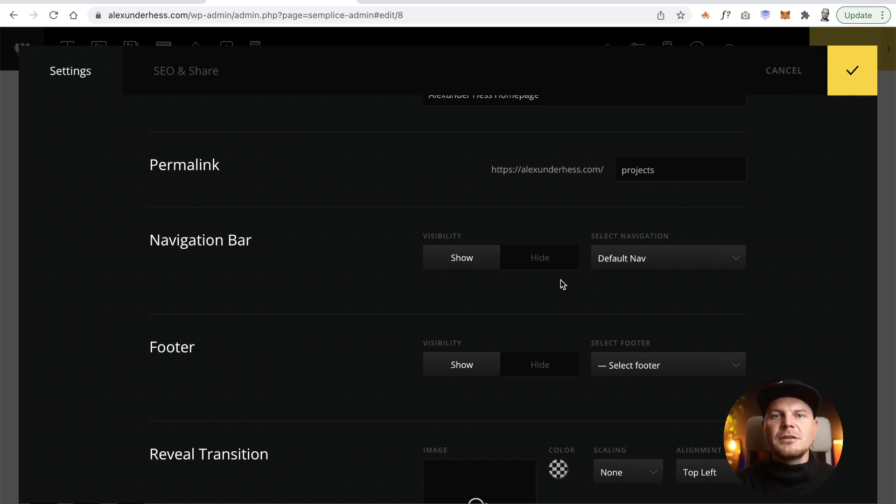
Step: Try hiding the page's footer, set it back to Show, and check which footers can be selected
scroll(561, 280, down, 3)
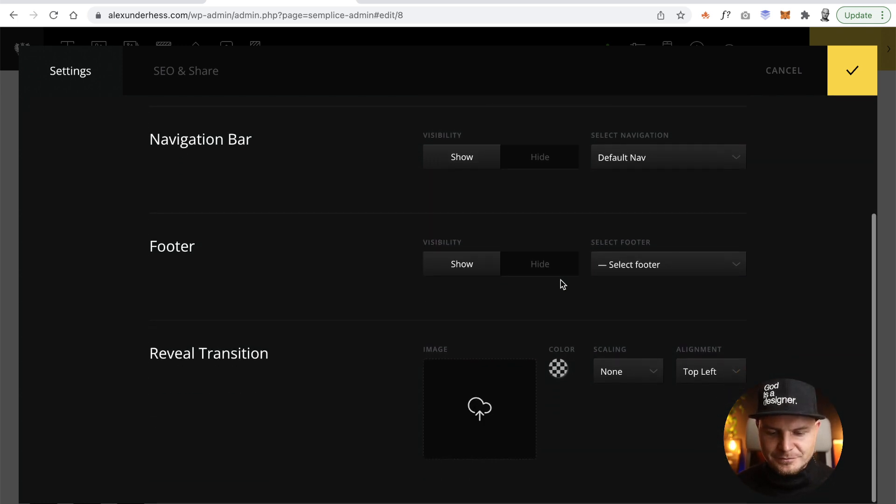
click(540, 268)
click(472, 269)
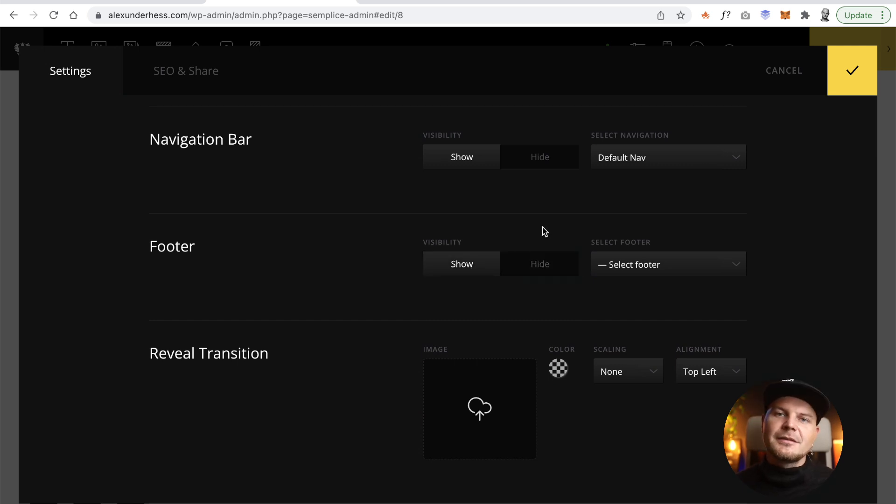
click(664, 269)
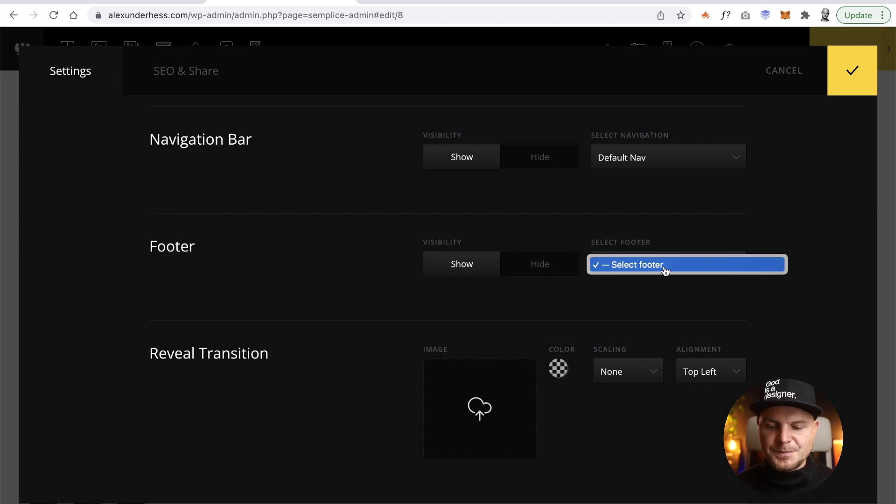
click(667, 242)
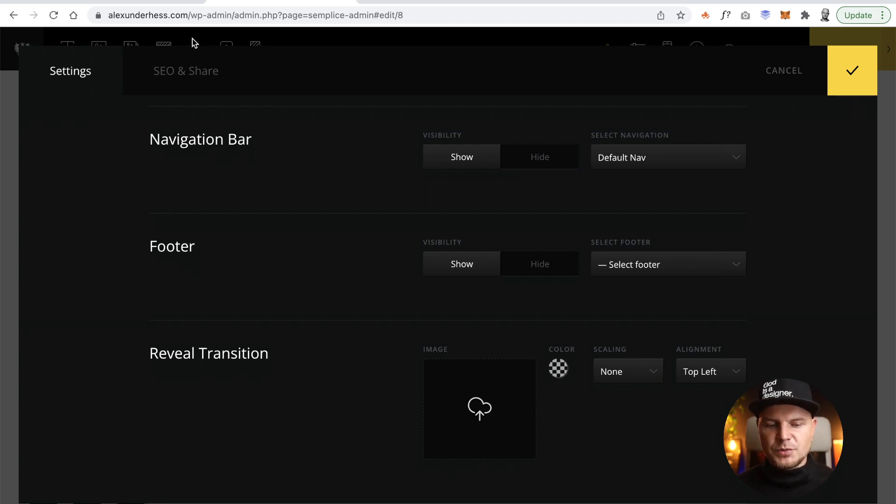
Step: Check the page's SEO & Share settings, and cancel the page settings
click(195, 72)
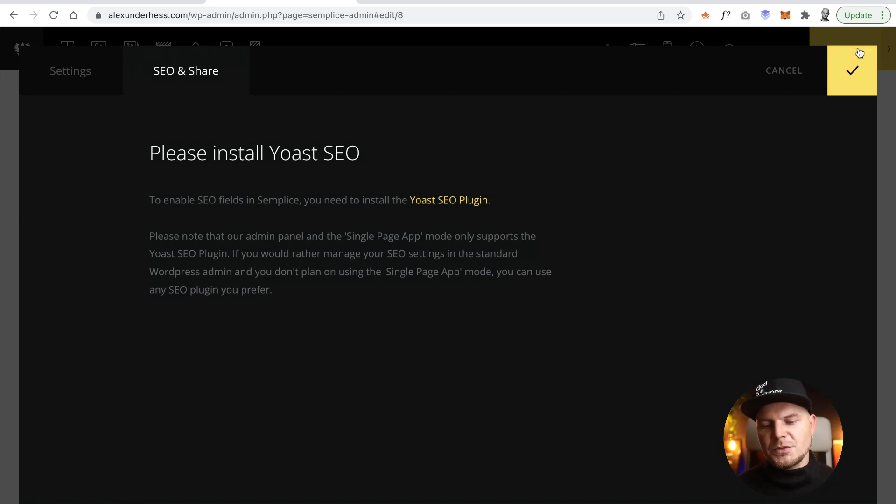
click(795, 72)
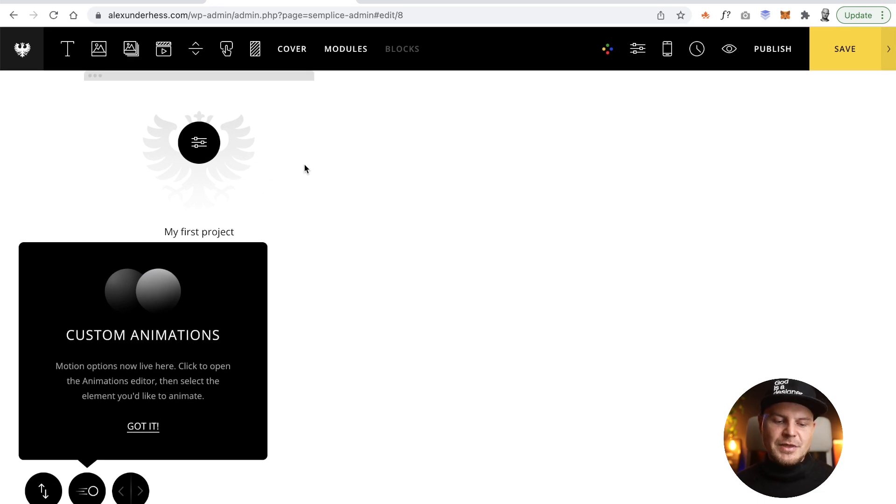
Step: Dismiss the custom animations hint and delete the portfolio grid from the Work page
click(143, 427)
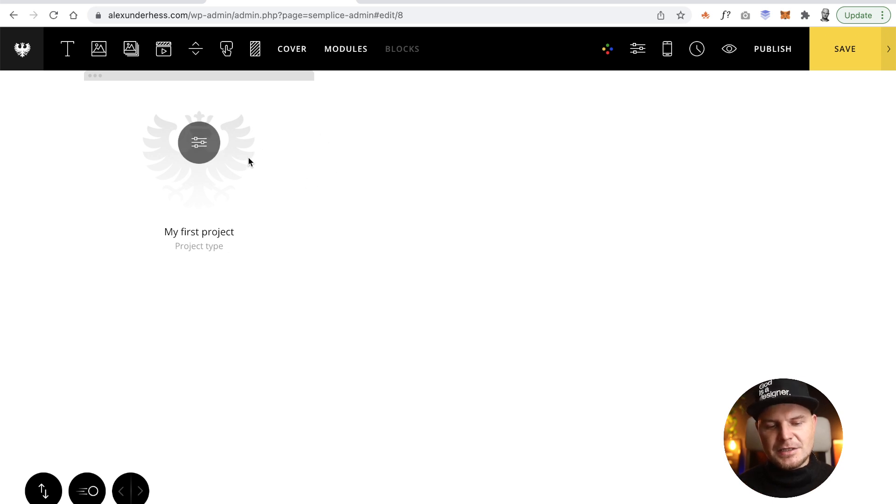
click(262, 158)
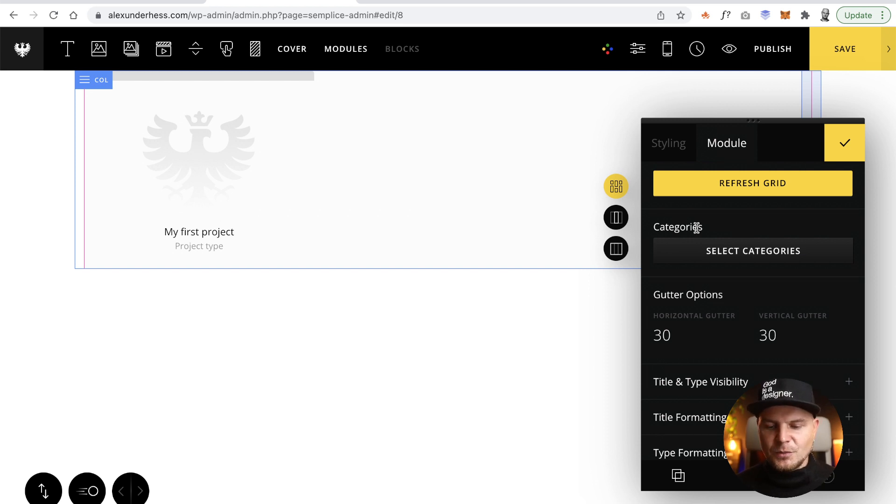
click(828, 476)
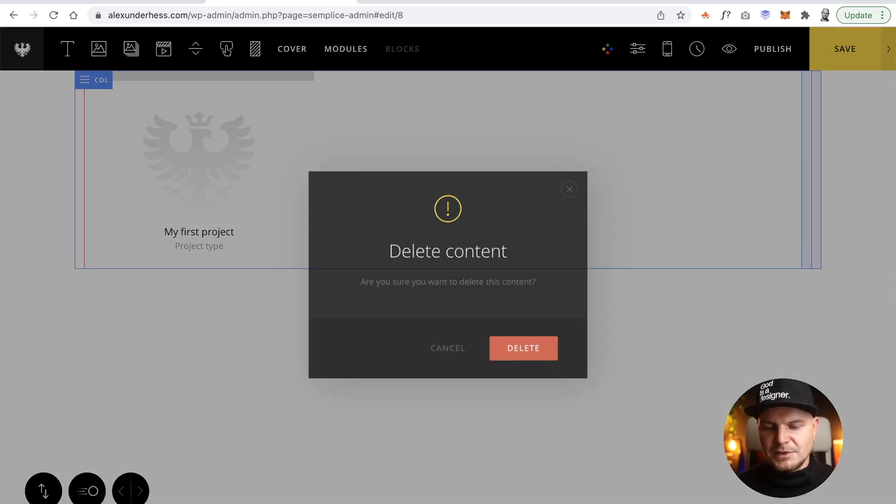
click(517, 352)
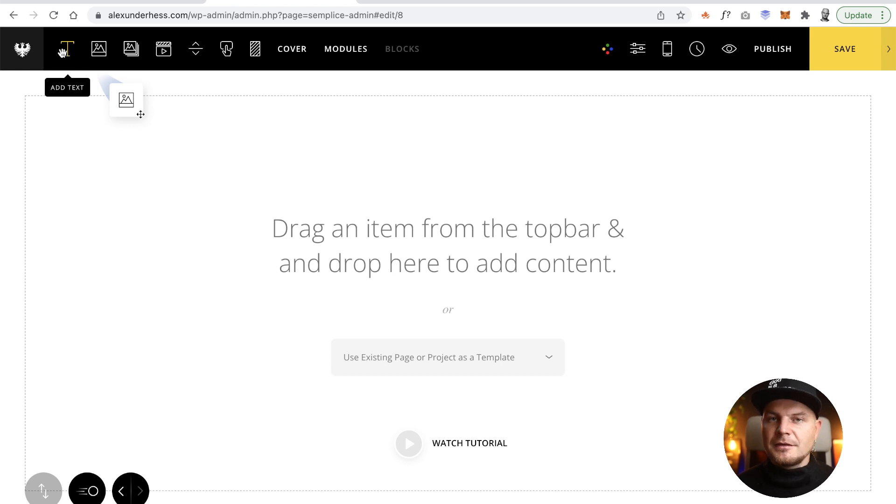
Step: Add a text module to the empty page and replace its default text with "Hi, my name is" followed by the designer's full name
drag(62, 52, 254, 130)
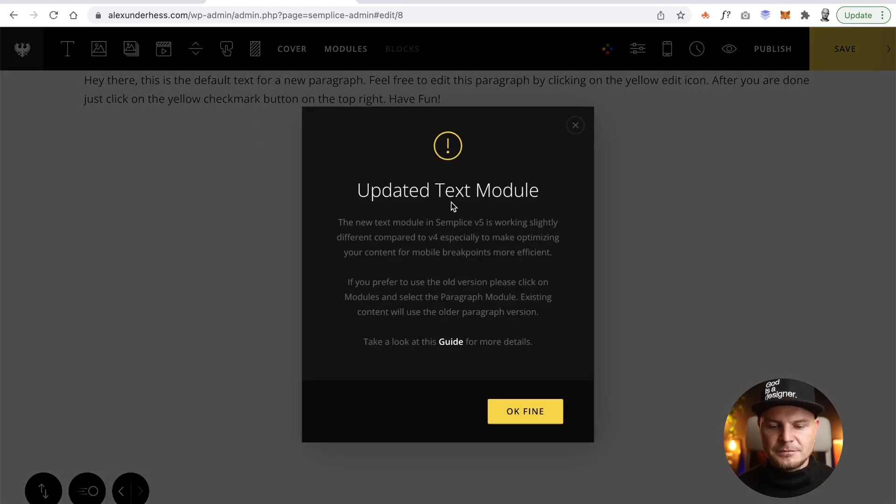
click(525, 412)
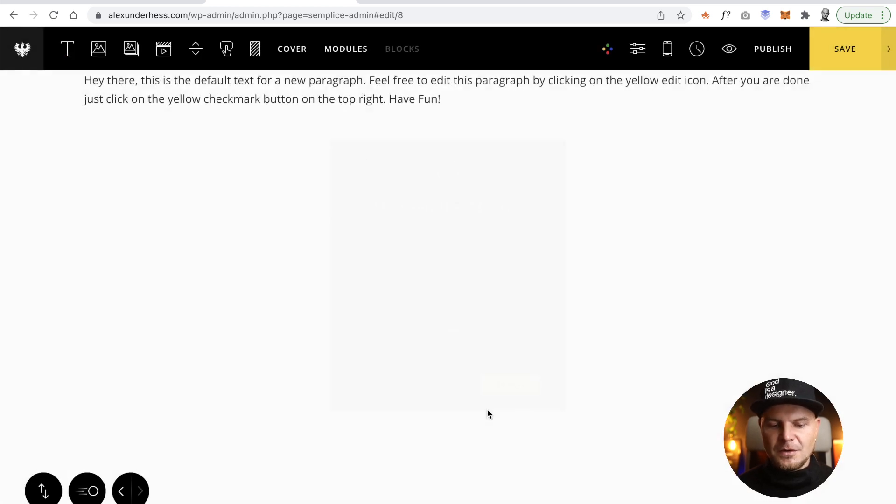
click(448, 93)
drag(455, 96, 54, 69)
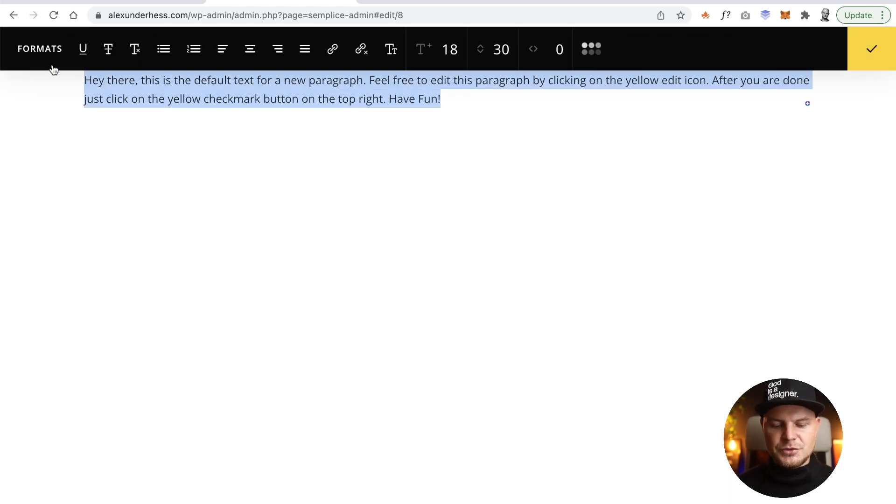
text(Hi)
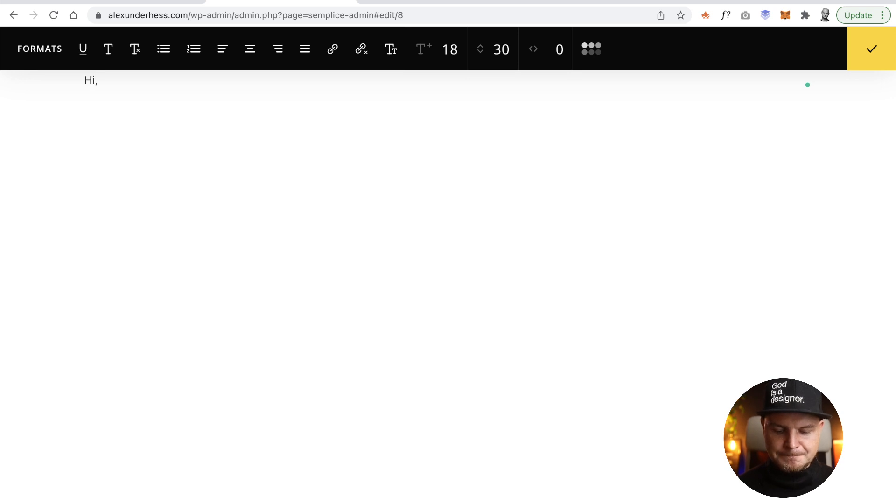
text(, my namme)
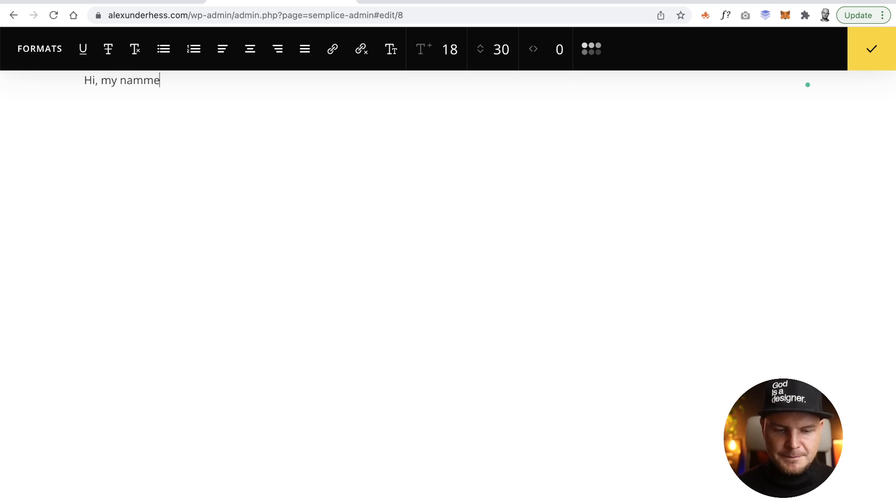
key(BackSpace)
key(BackSpace)
text(e)
text(Alexu)
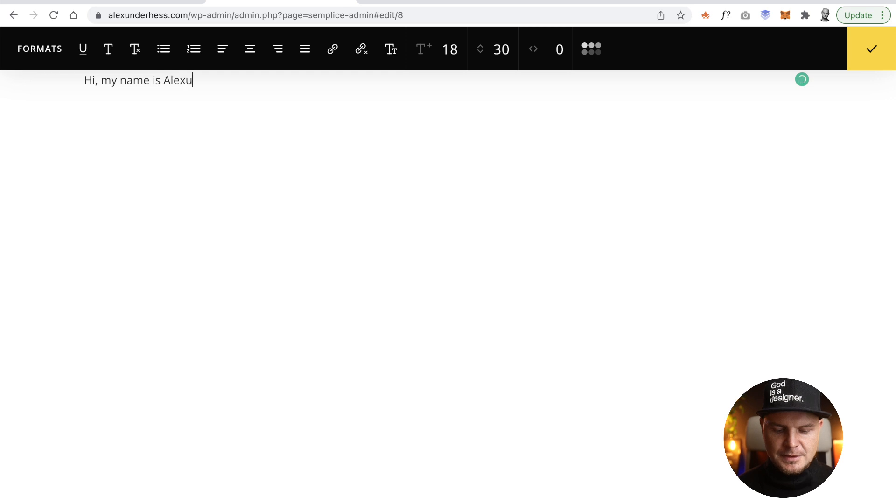
text(nder Hess.)
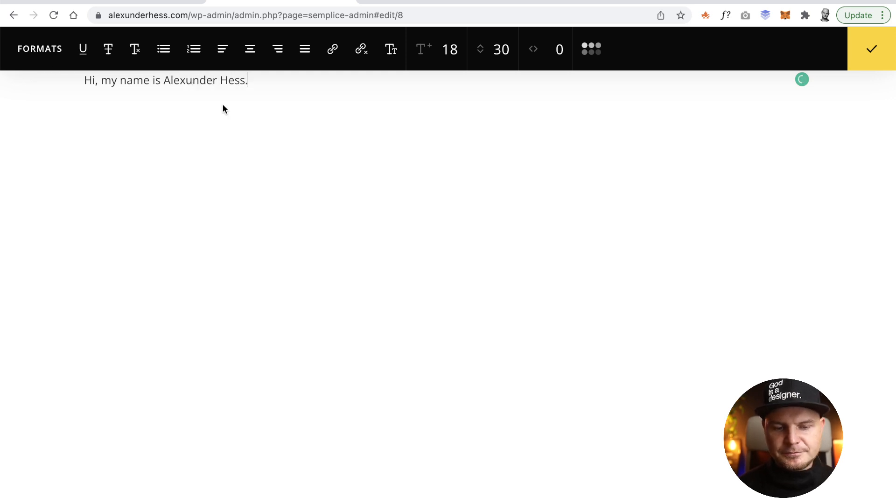
Step: Try adding two filler paragraphs below the greeting in the same text module, and delete them
drag(220, 81, 245, 83)
triple_click(251, 83)
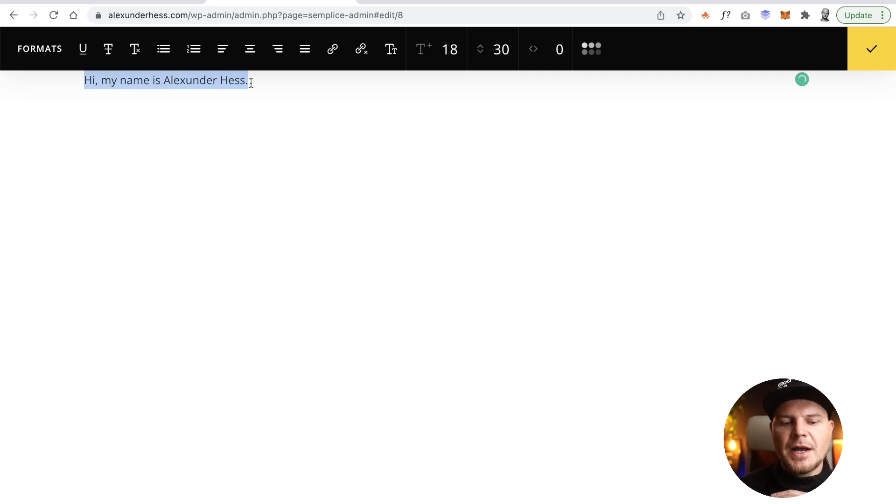
click(263, 86)
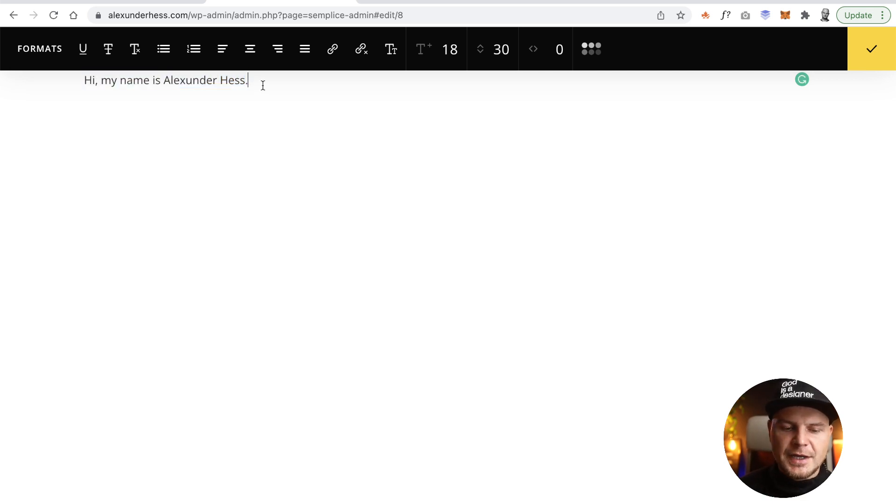
text(jlfnlsefn ls )
text(j)
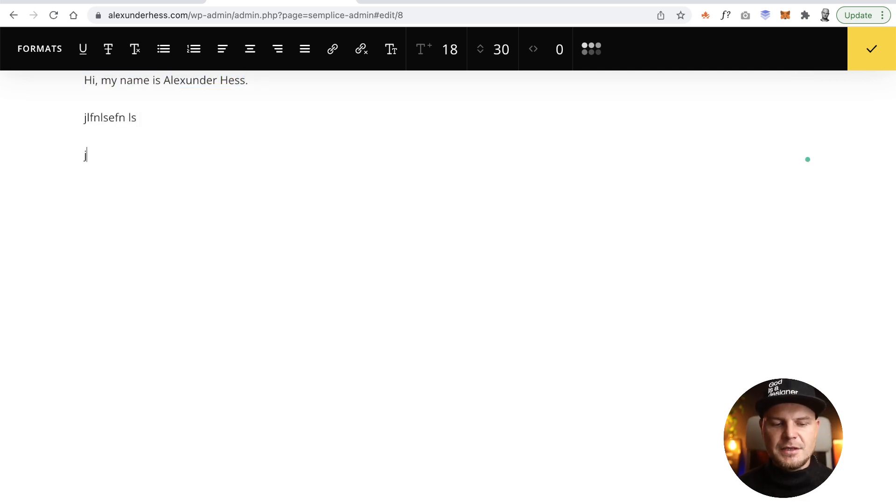
text(enflse)
drag(132, 155, 70, 114)
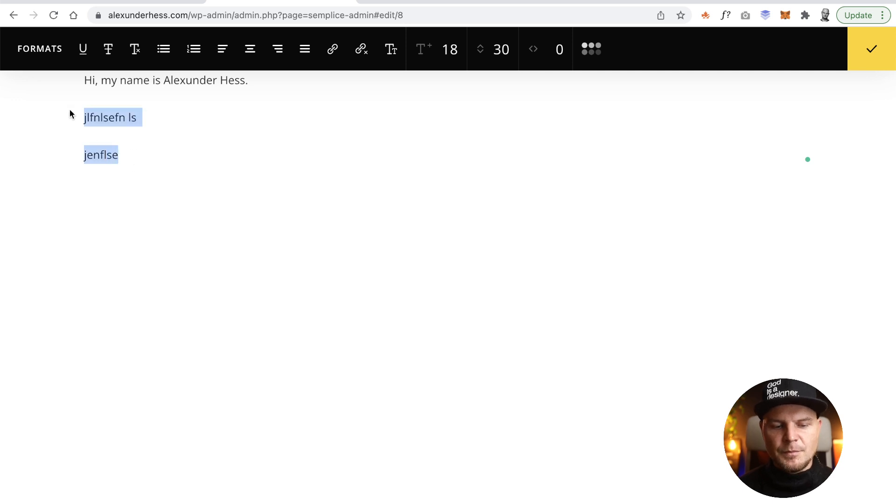
key(BackSpace)
key(BackSpace)
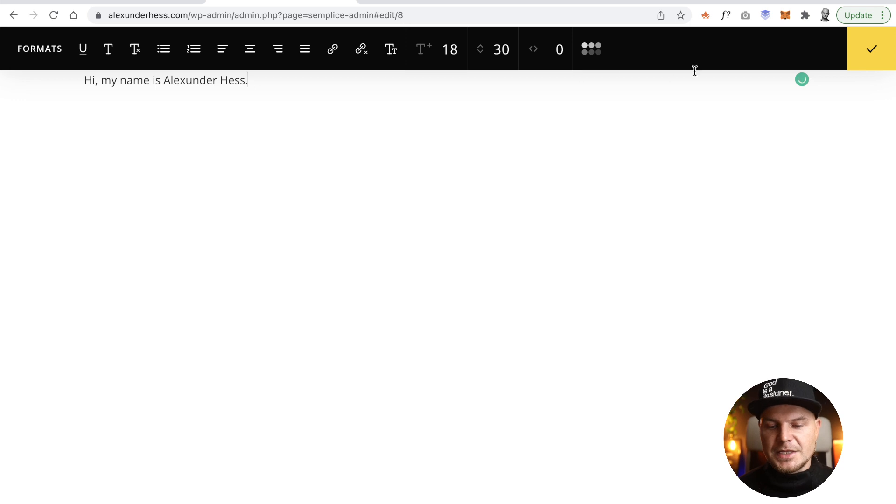
Step: Format the greeting line as Heading 6 and finish editing the text
triple_click(197, 80)
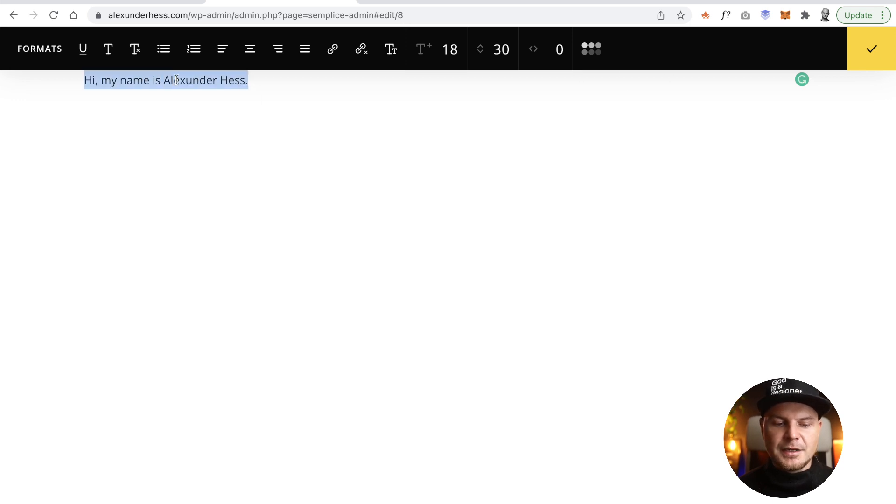
click(48, 49)
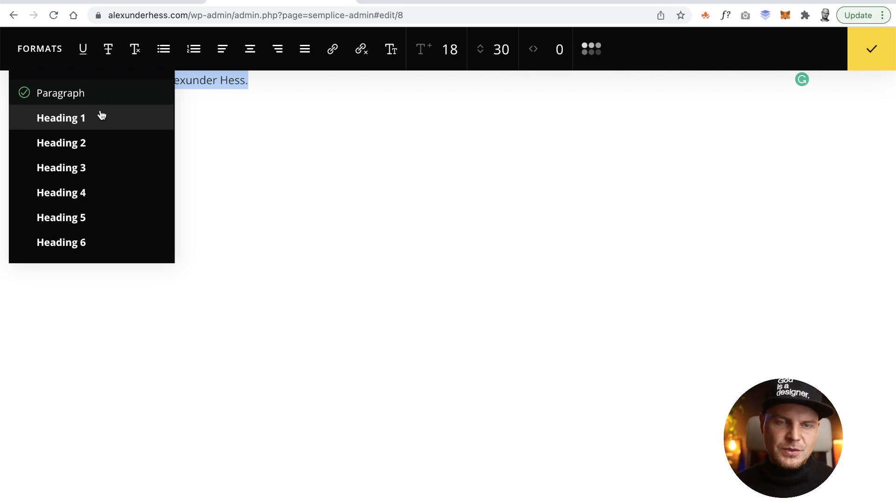
click(92, 243)
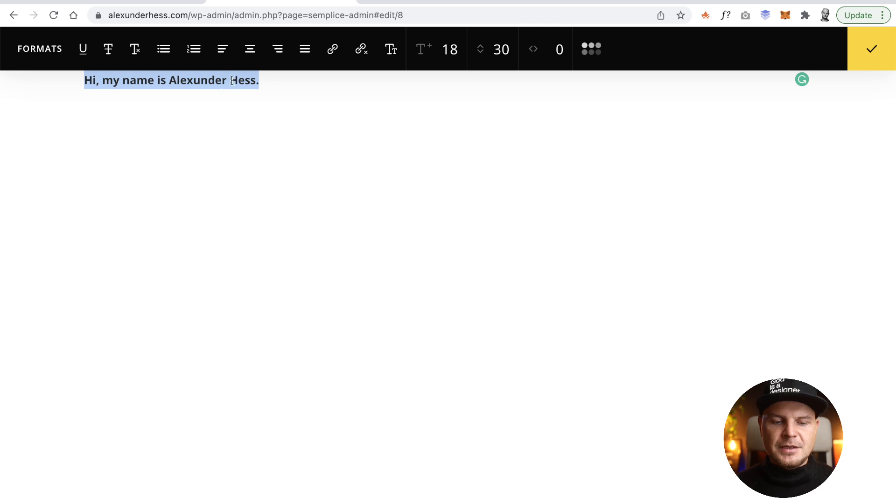
click(268, 83)
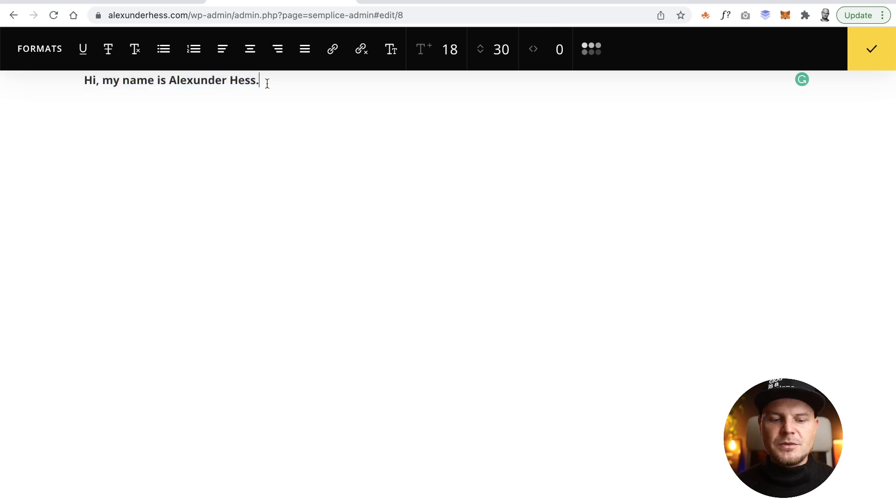
click(871, 55)
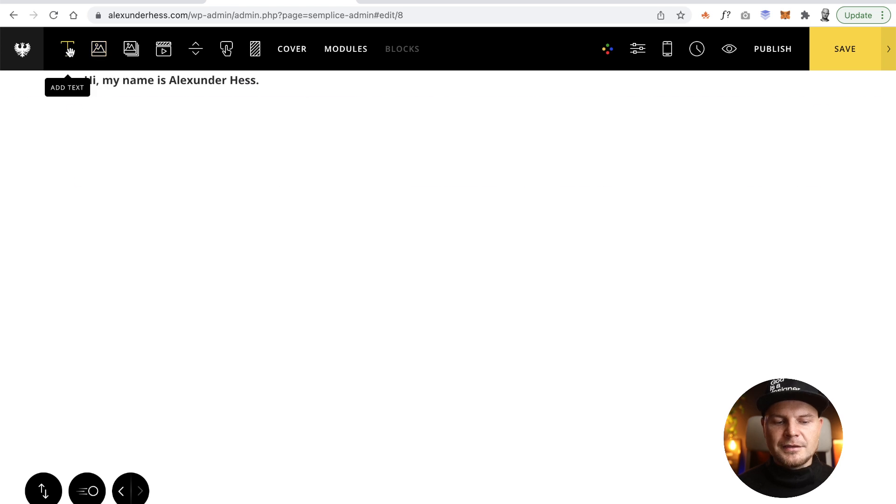
Step: Add a second text module directly below the greeting in the same column, reading "I help people to learn Semplice."
drag(69, 52, 216, 136)
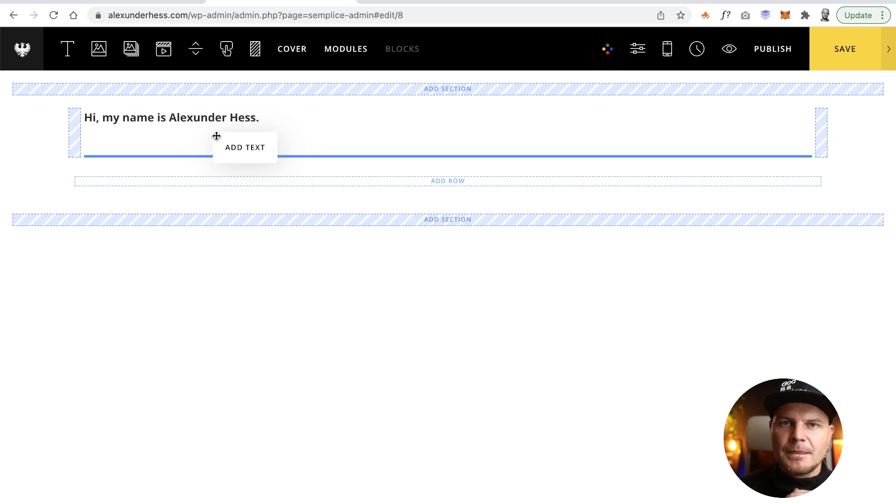
drag(217, 135, 216, 135)
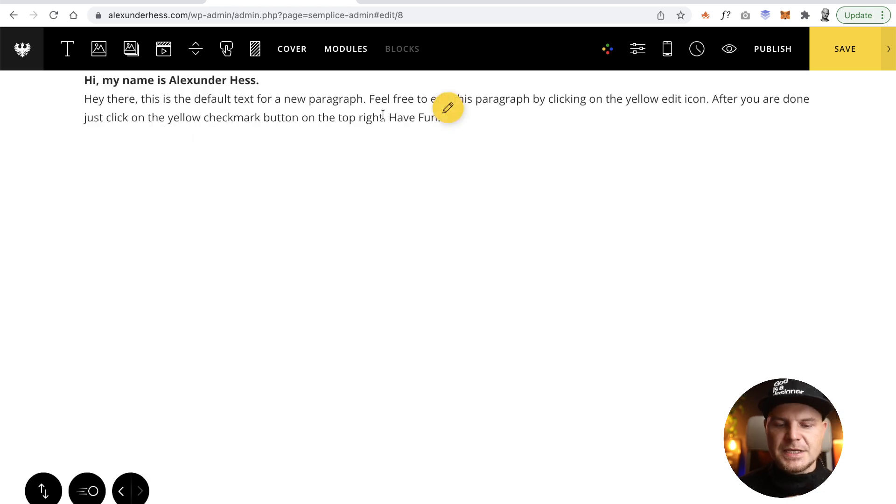
click(447, 116)
key(ctrl+a)
key(BackSpace)
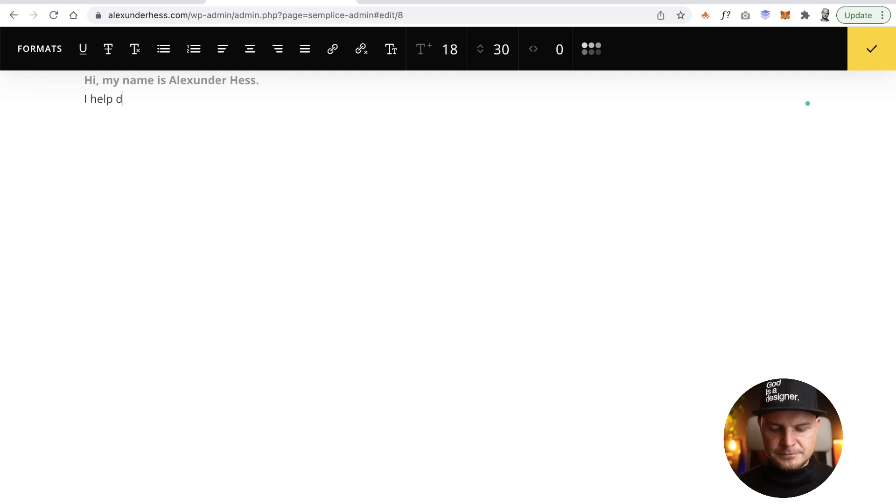
text(I help )
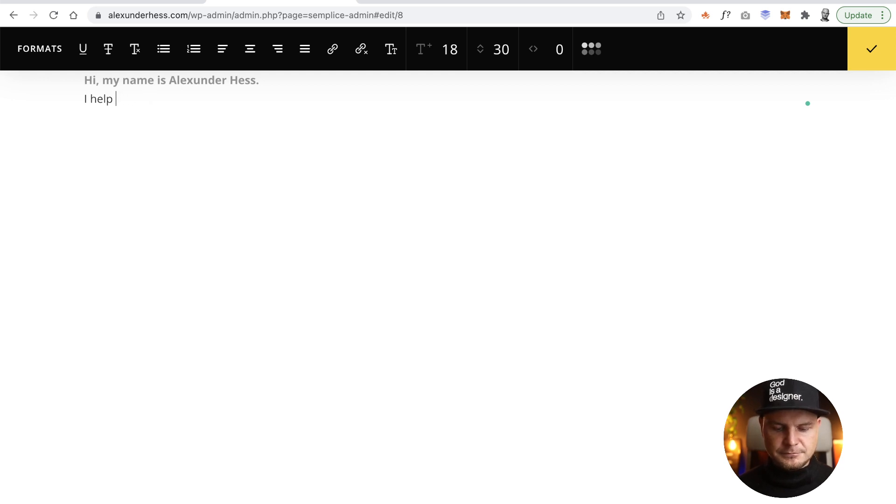
text(people to)
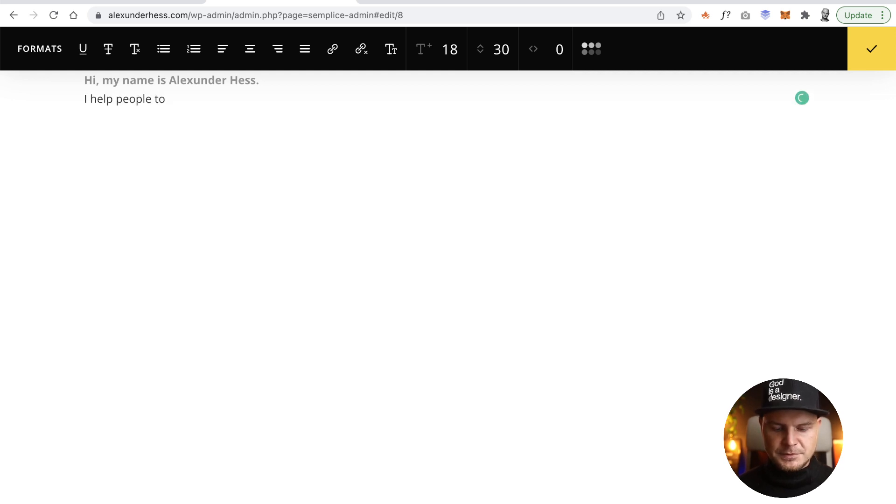
text( learn Semplice.)
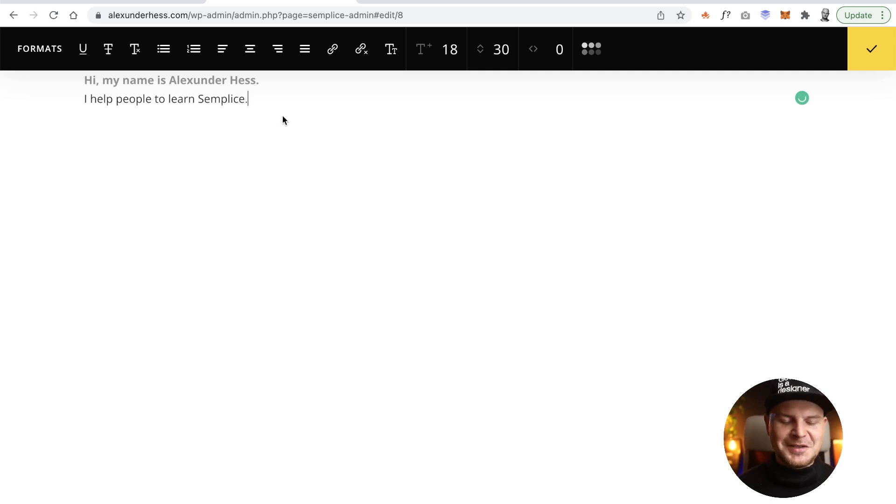
Step: Format the "I help people to learn Semplice." line as Heading 1 and finish editing it
triple_click(227, 98)
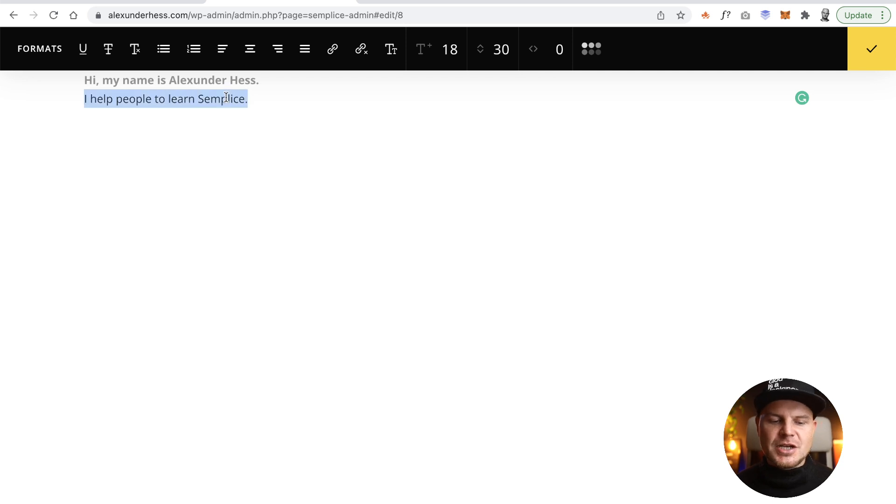
click(51, 48)
click(97, 114)
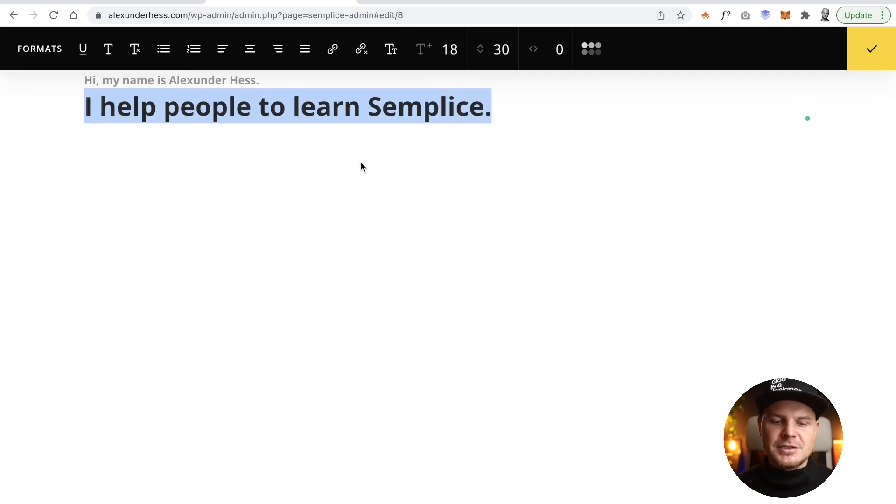
click(446, 117)
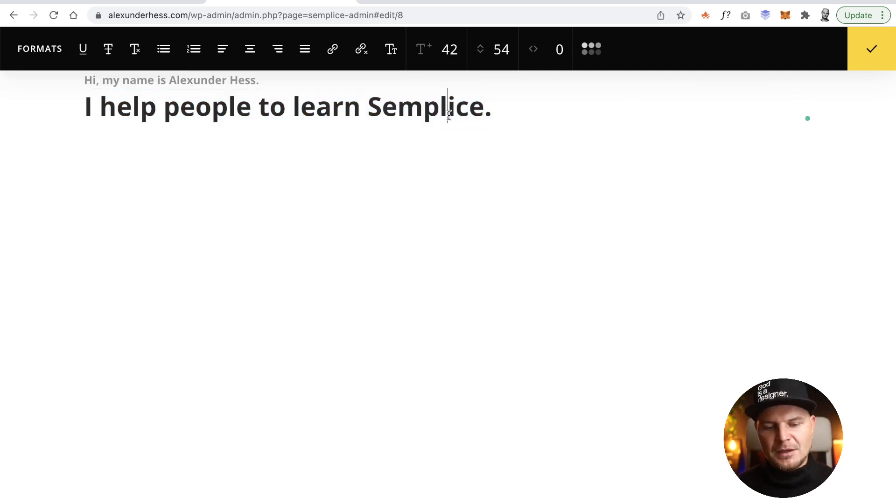
click(867, 50)
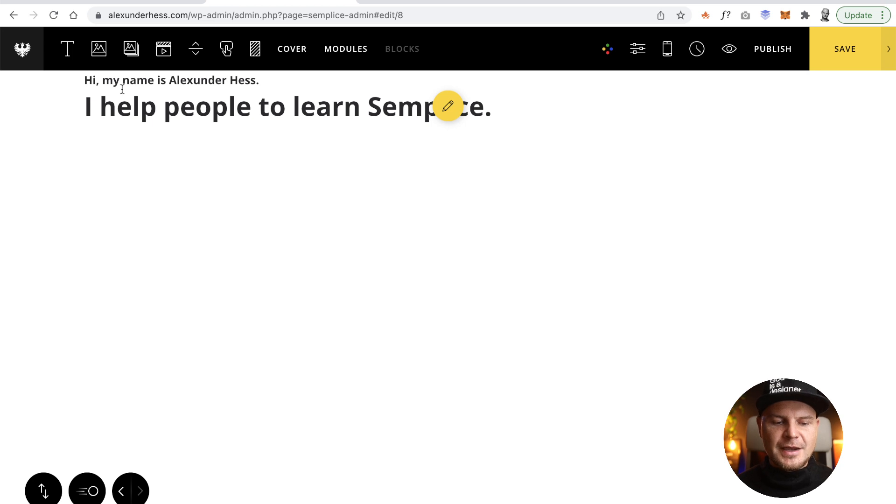
Step: Add a third text module below the large heading, keeping its default paragraph text
drag(68, 52, 208, 210)
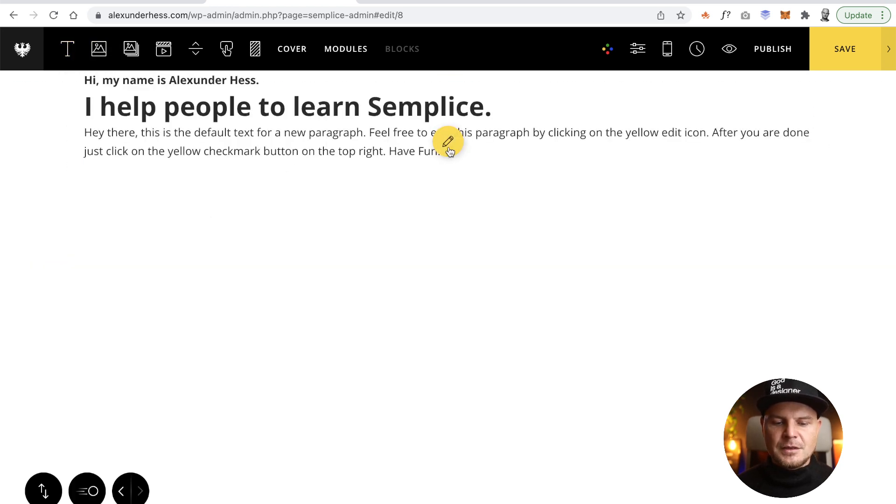
click(447, 142)
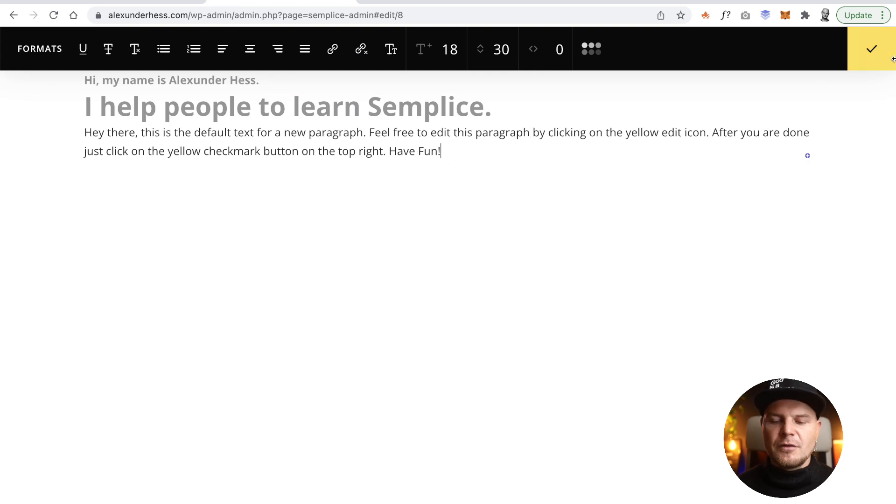
click(879, 56)
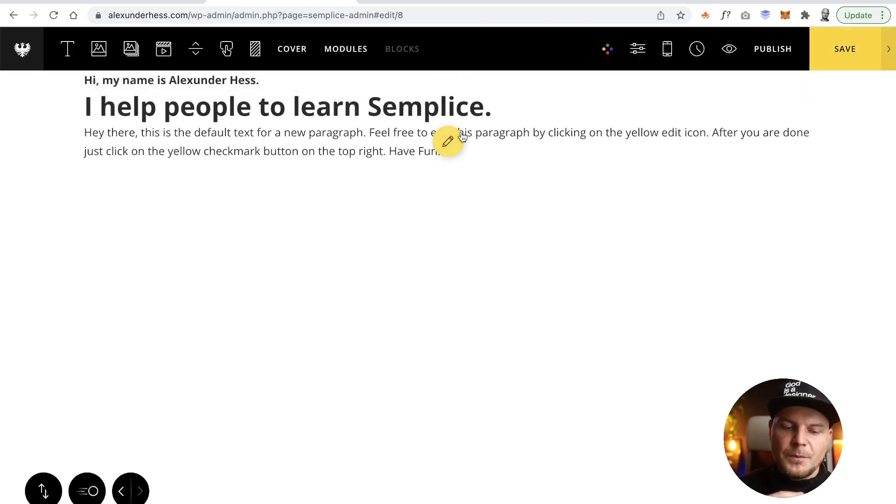
Step: Narrow the column holding the three text modules to about half of the grid width
click(319, 107)
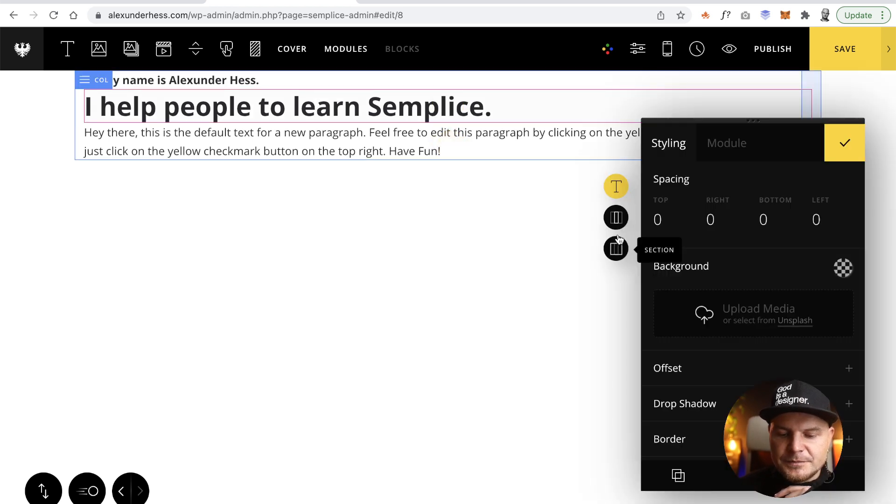
click(617, 221)
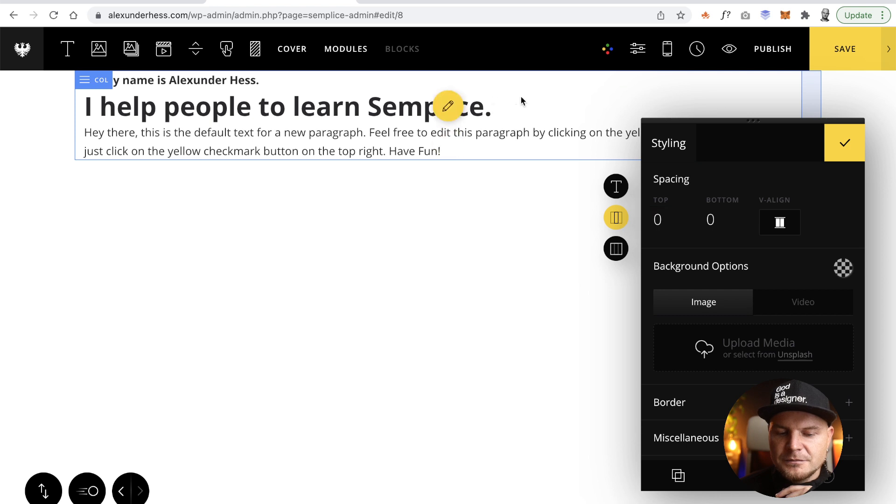
drag(815, 87, 464, 117)
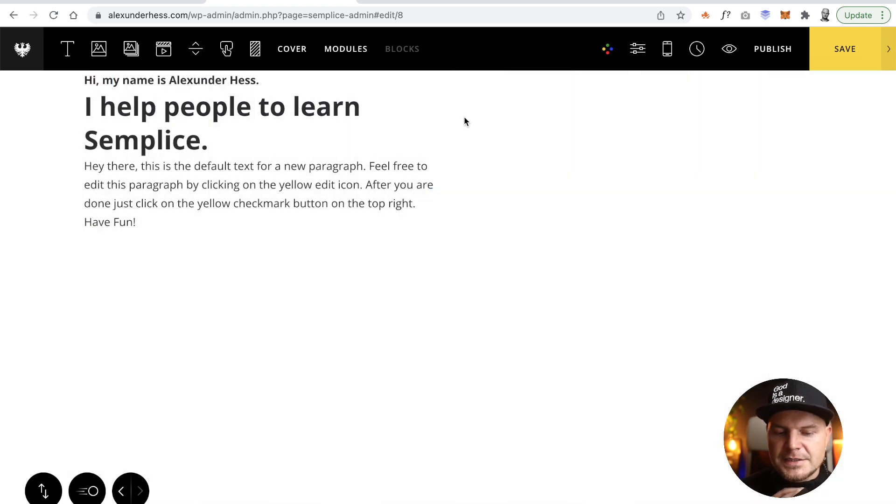
Step: Set the spacing of the section holding the intro texts to 120 above and 120 below
click(384, 175)
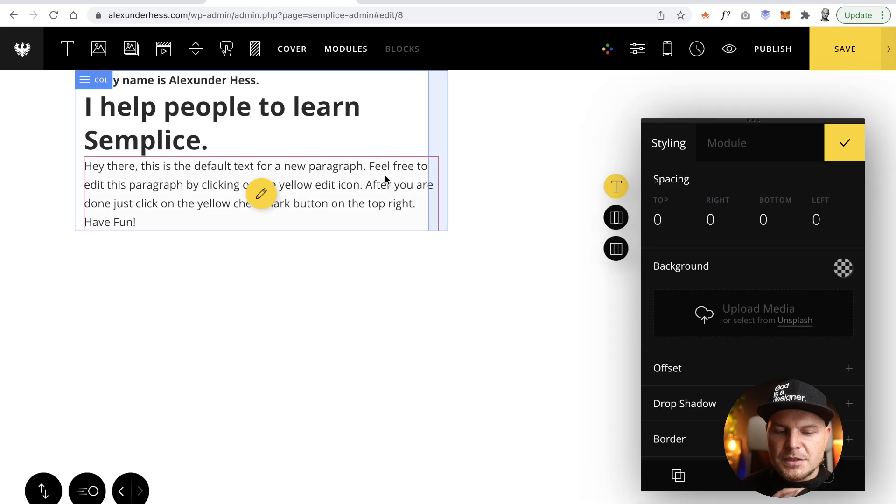
click(616, 249)
scroll(724, 365, down, 4)
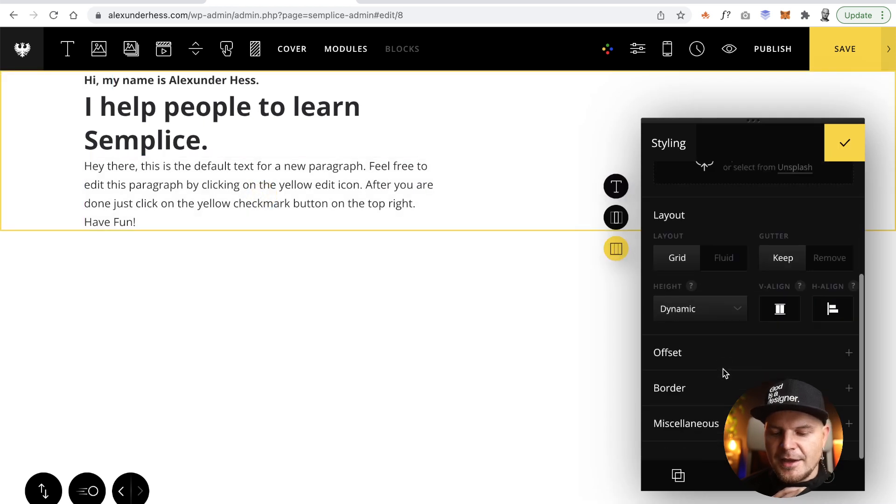
click(703, 424)
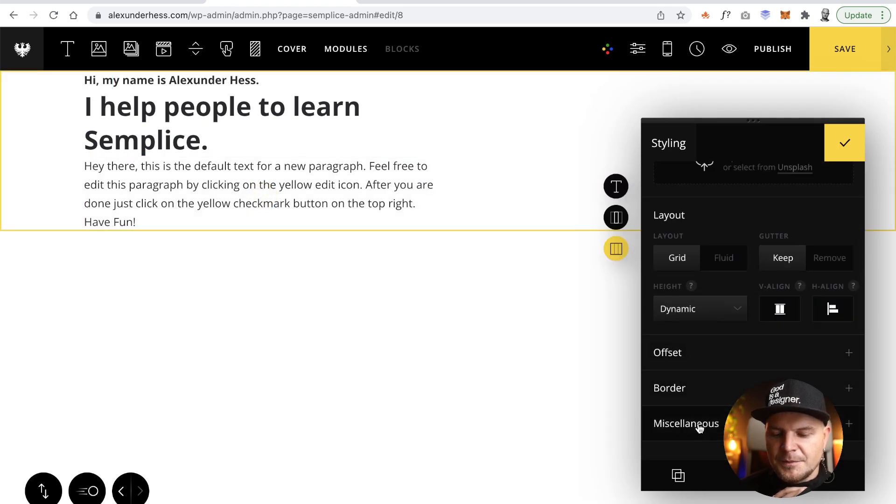
scroll(684, 219, up, 4)
click(665, 220)
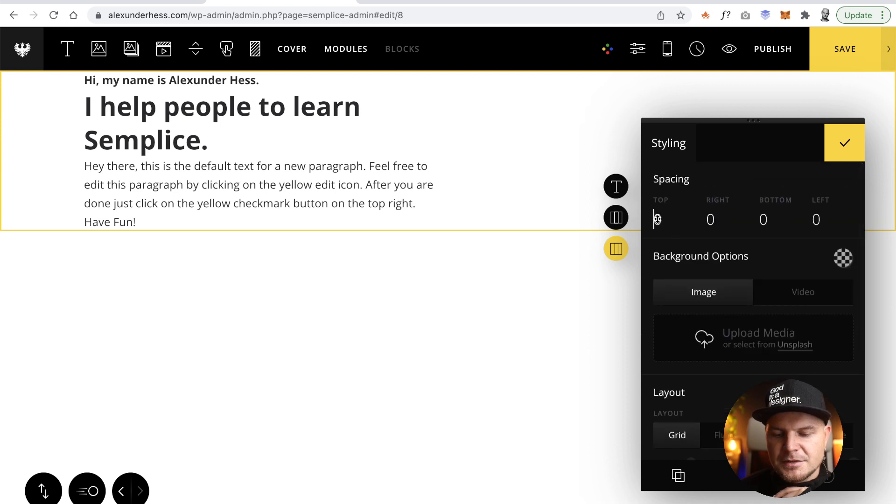
text(12)
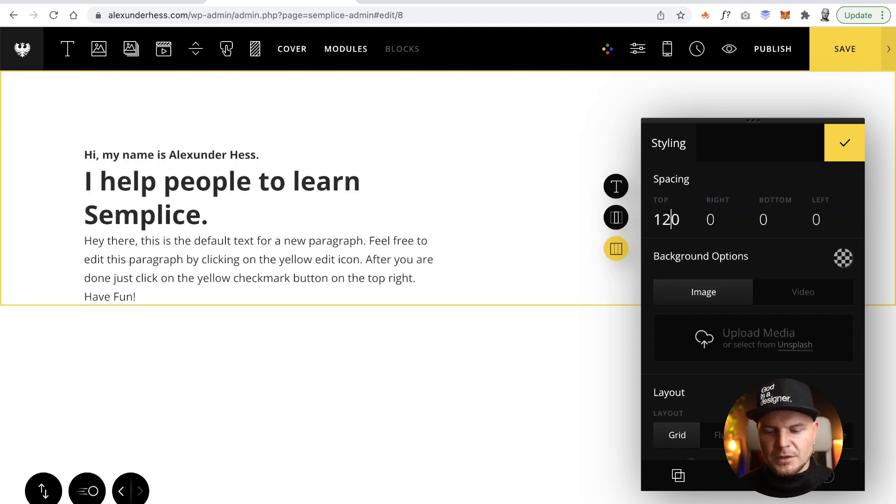
key(Tab)
key(Tab)
text(120)
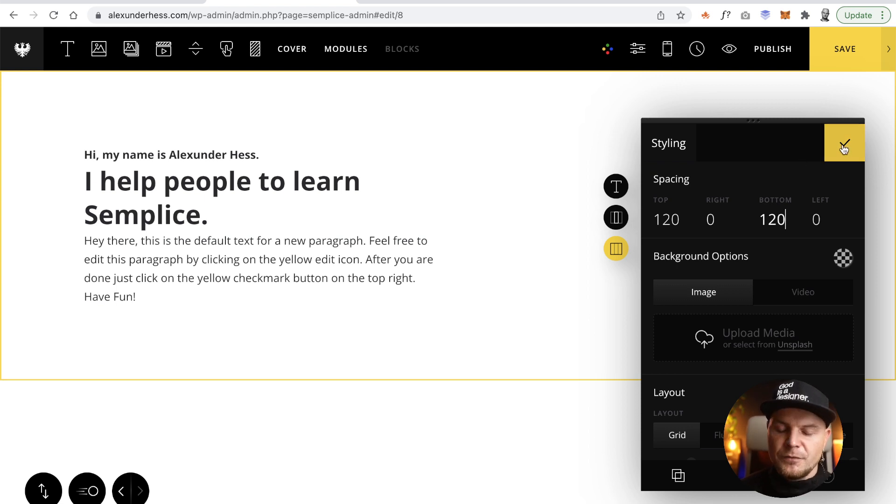
Step: Assign the class hero-image to the section in its miscellaneous settings
scroll(721, 201, down, 4)
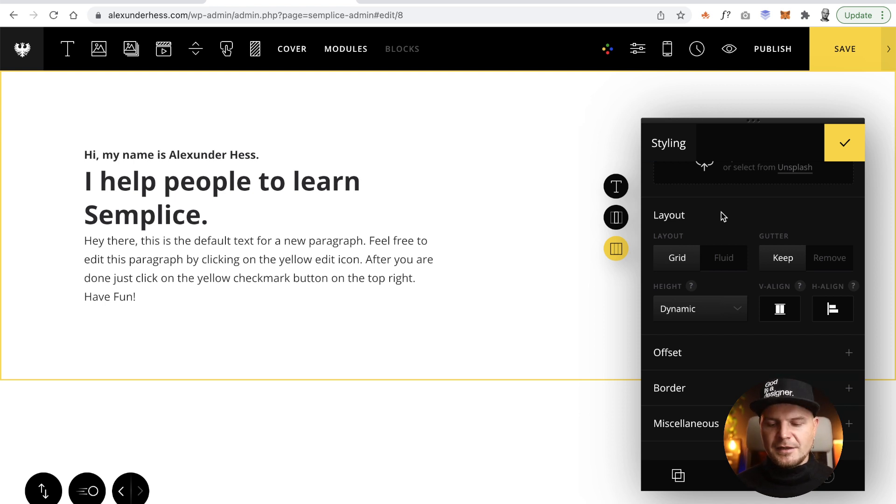
click(712, 418)
scroll(700, 397, down, 2)
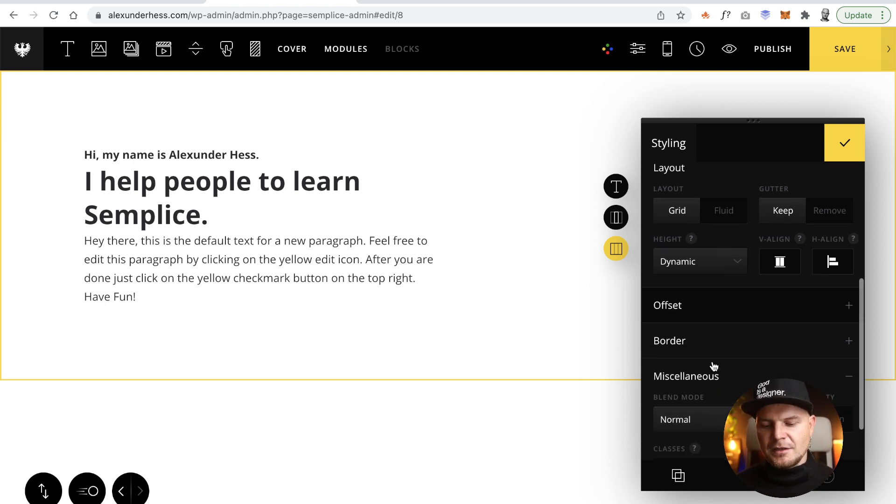
click(694, 419)
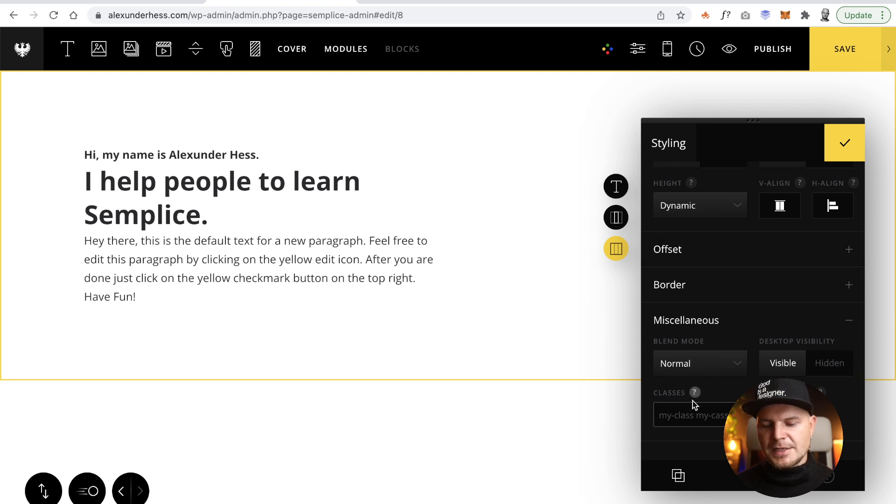
text(her)
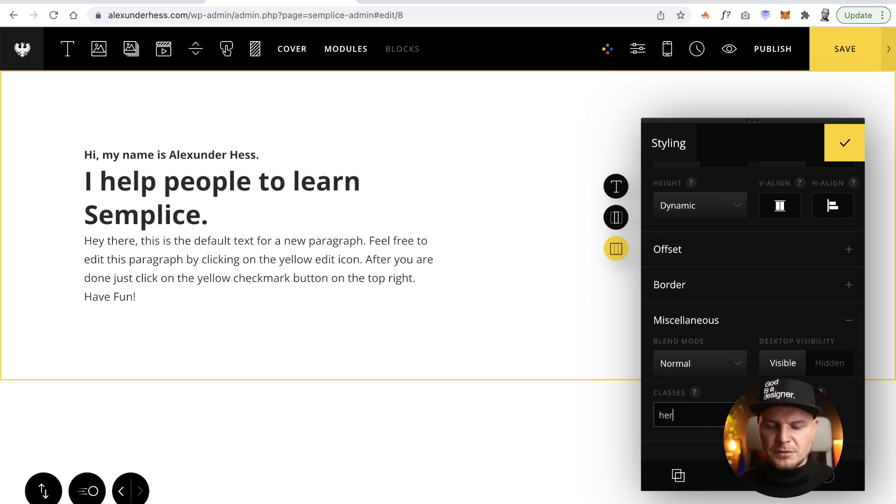
text(o-im)
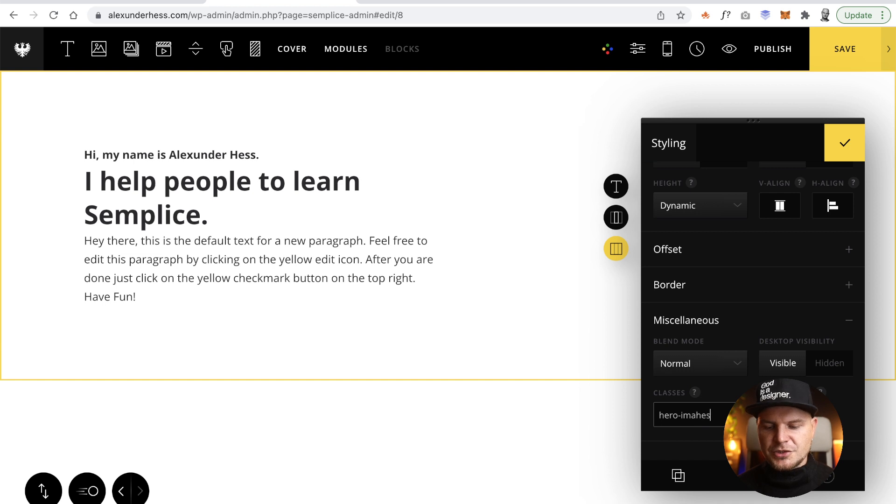
text(a)
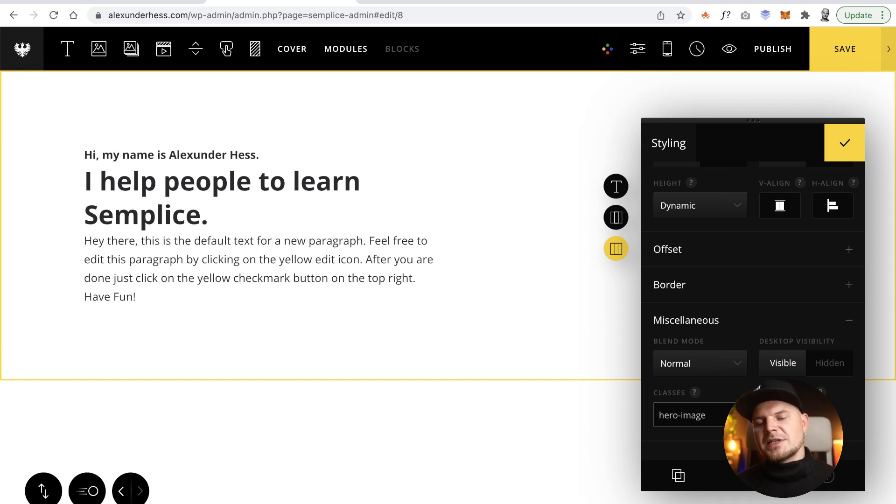
Step: View the media library for the section's background image and close it without choosing a file
scroll(709, 373, up, 10)
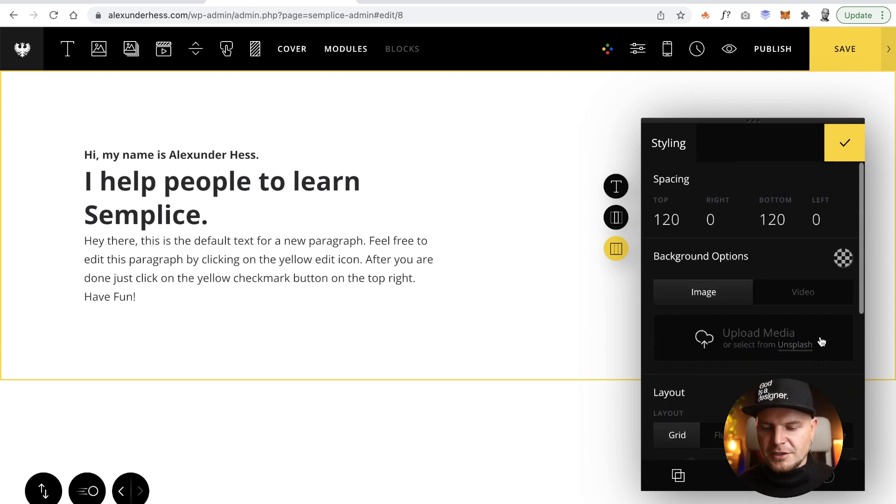
click(789, 349)
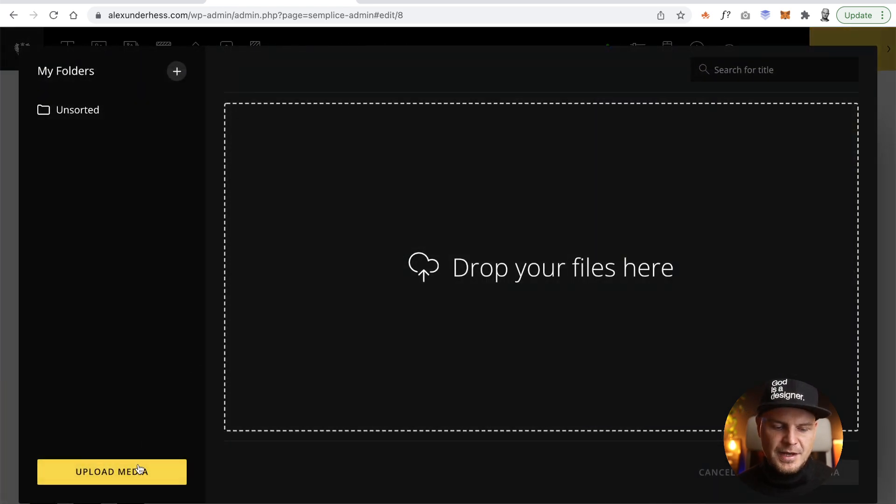
click(700, 472)
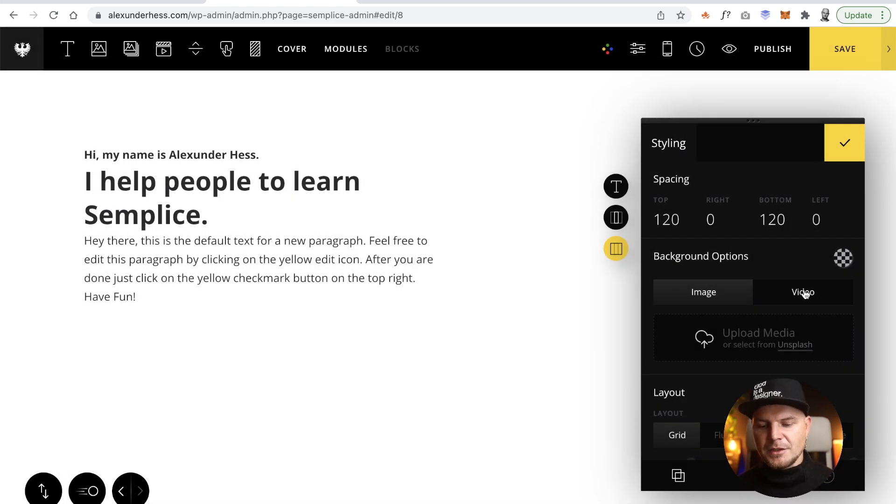
Step: Try a light grey background colour on the section and change it to white
click(843, 258)
drag(836, 260, 590, 176)
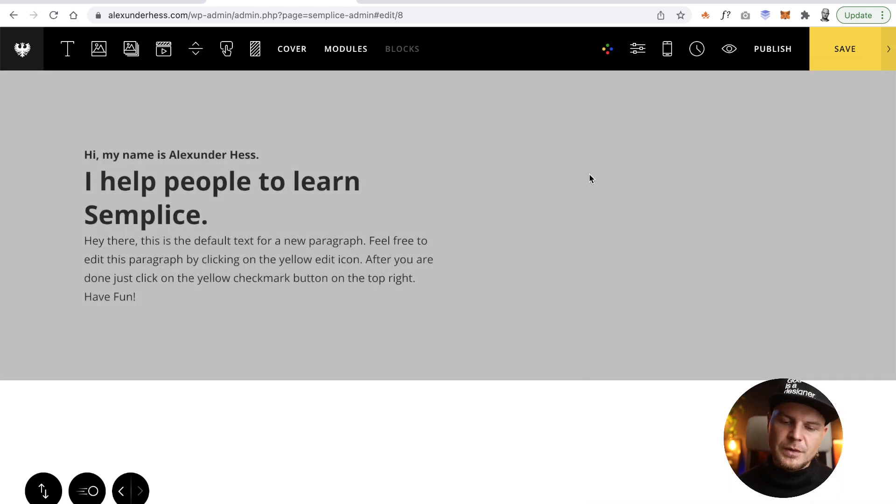
click(260, 266)
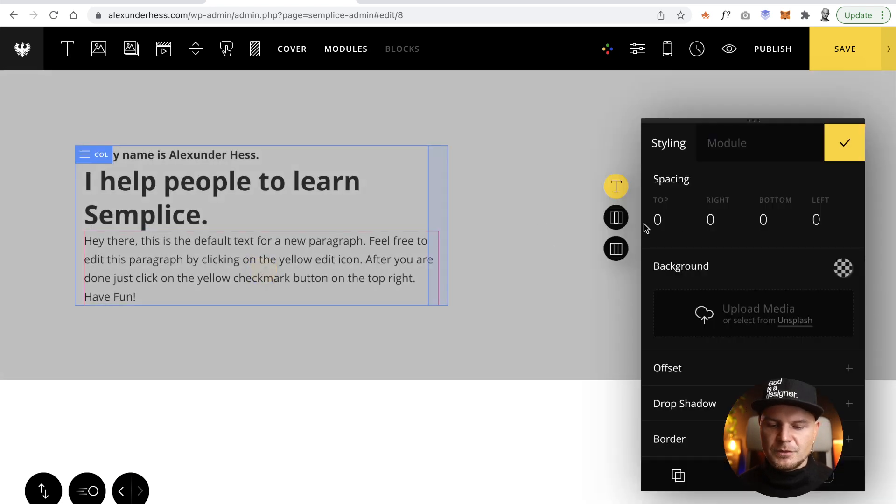
click(616, 249)
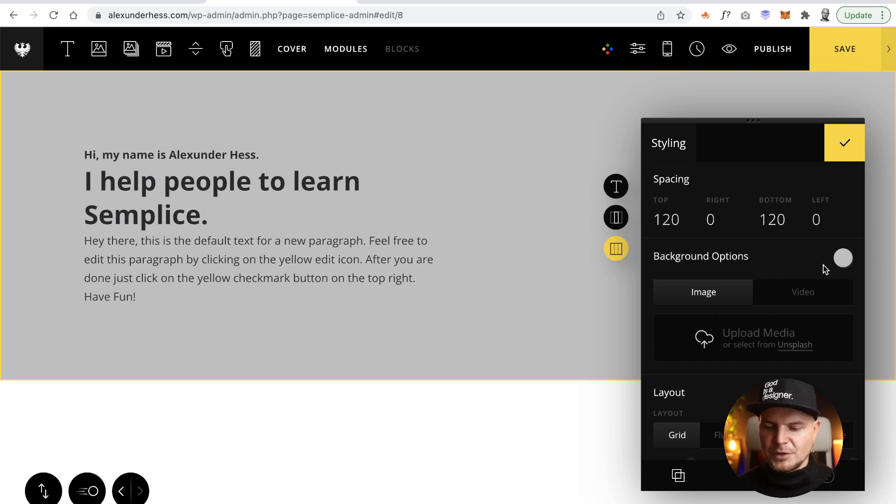
click(840, 260)
click(686, 257)
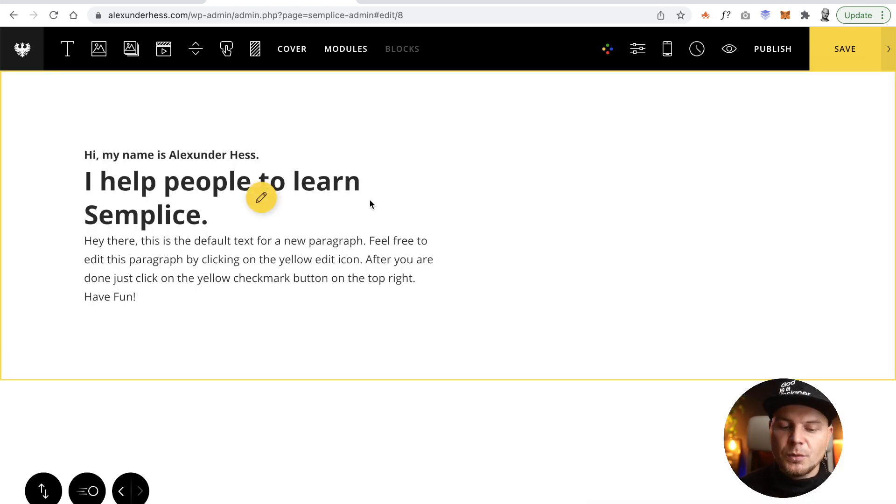
Step: Set the section's background colour to #171721 and close its styling options
click(260, 267)
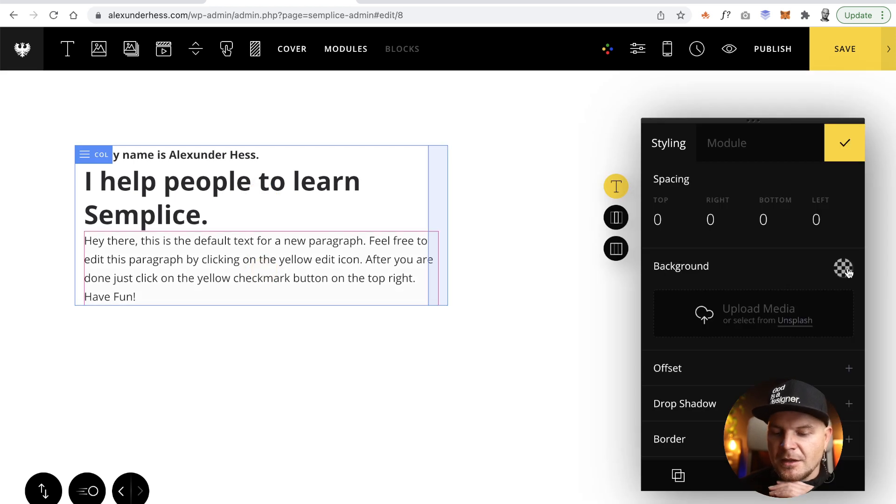
click(617, 248)
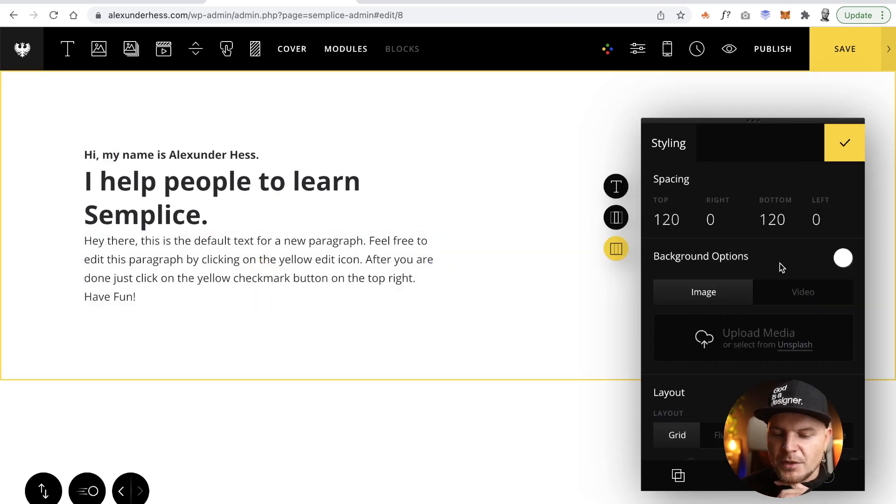
click(840, 261)
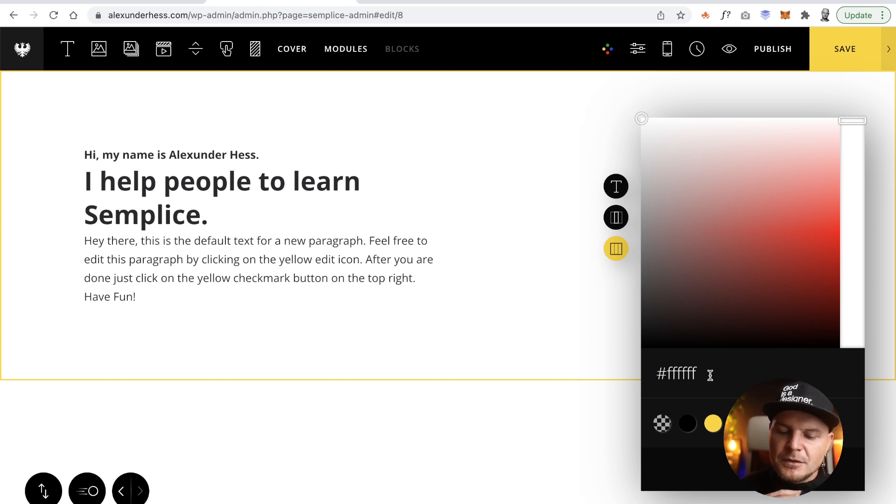
drag(708, 374, 665, 373)
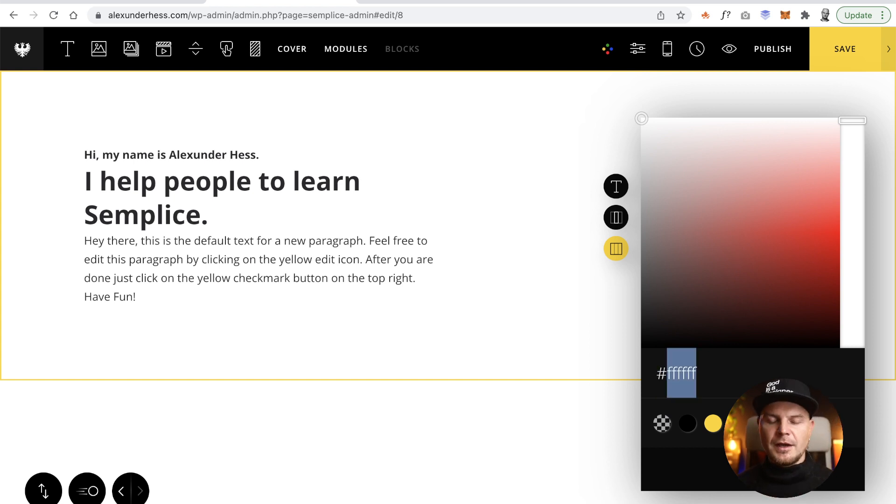
text(171721)
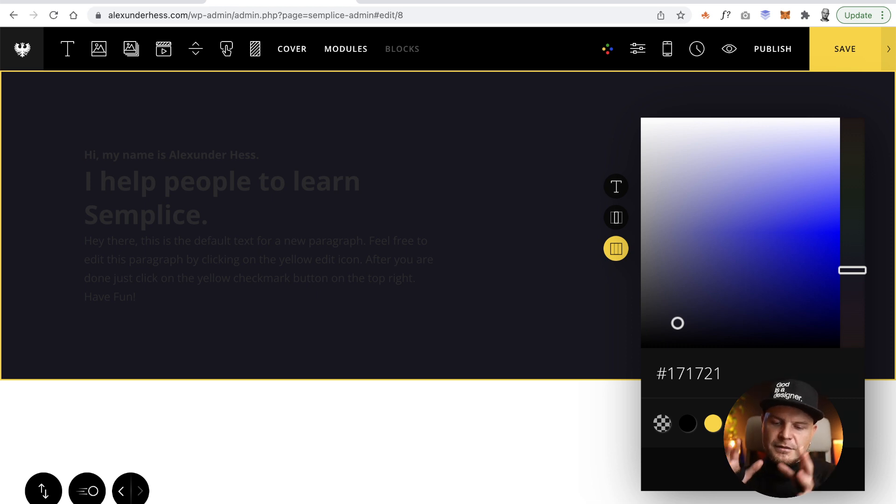
key(Return)
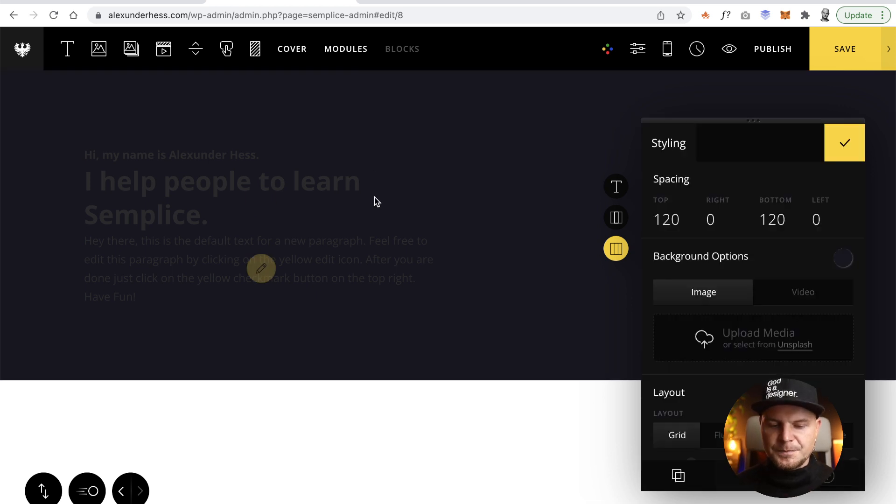
click(842, 151)
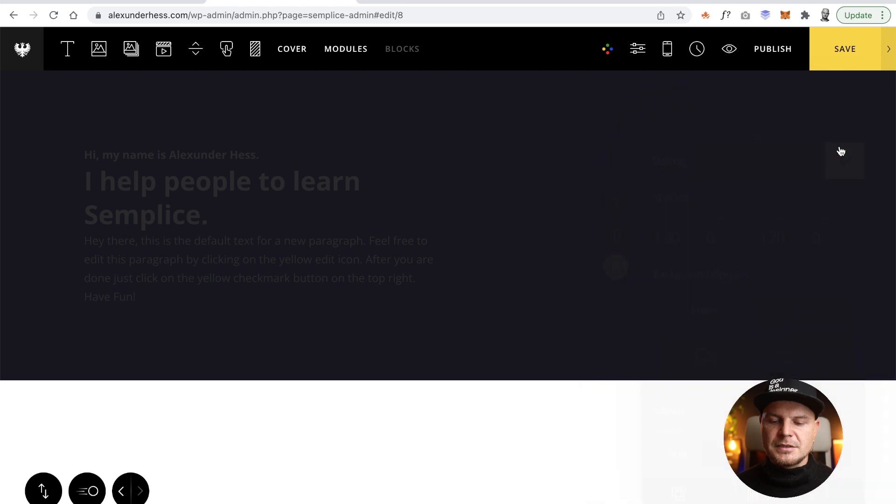
Step: Reset the section's background colour to transparent and finish styling it
click(432, 254)
click(617, 249)
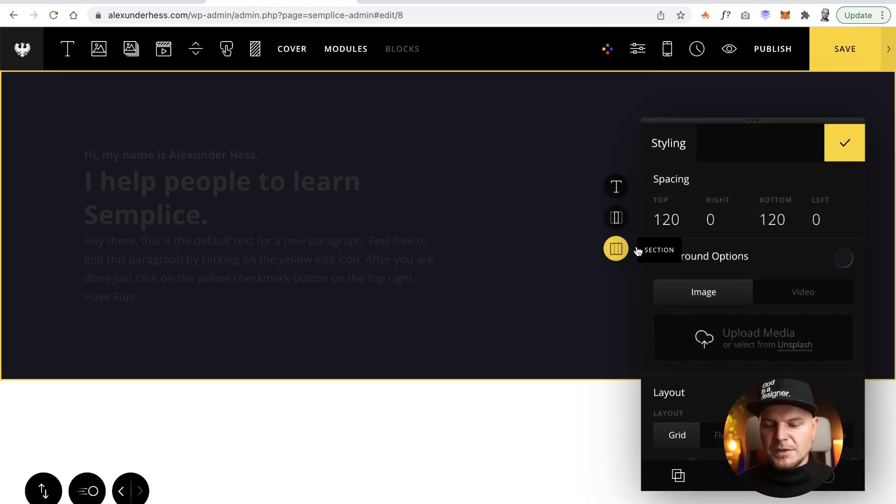
click(850, 260)
click(662, 424)
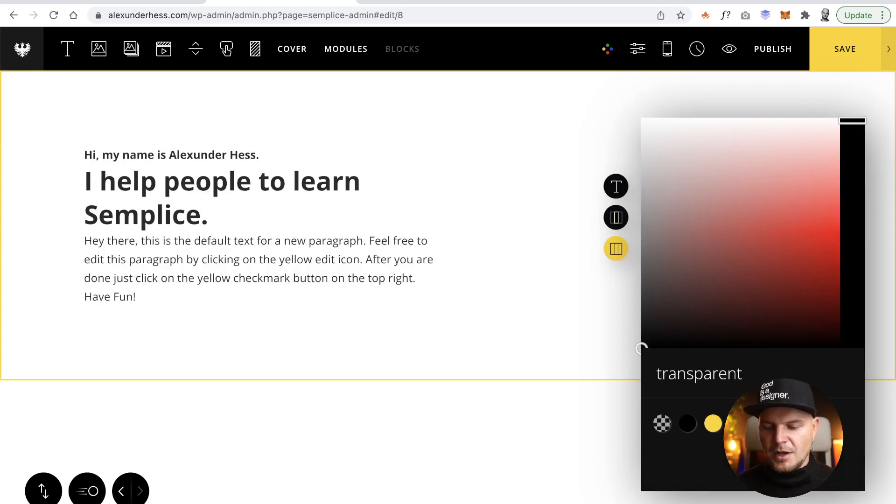
click(522, 345)
click(827, 159)
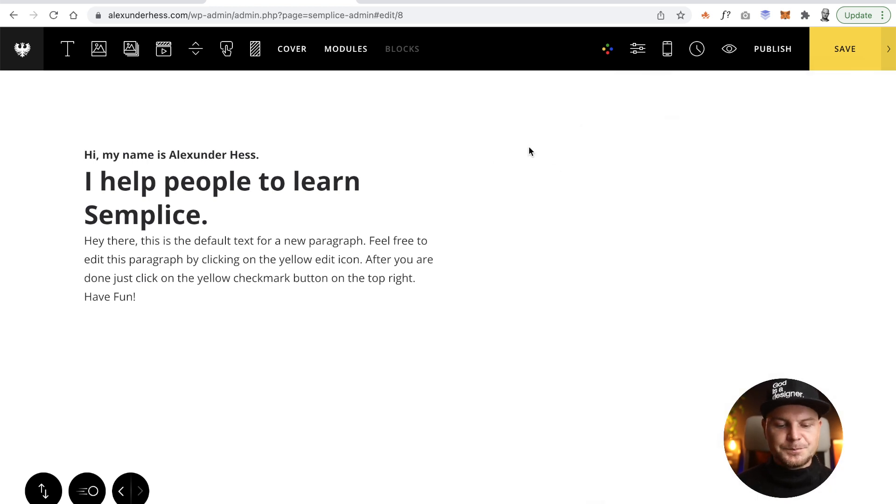
Step: Add a text module with the default paragraph in its own full-width column below the existing intro column
mouse_move(393, 154)
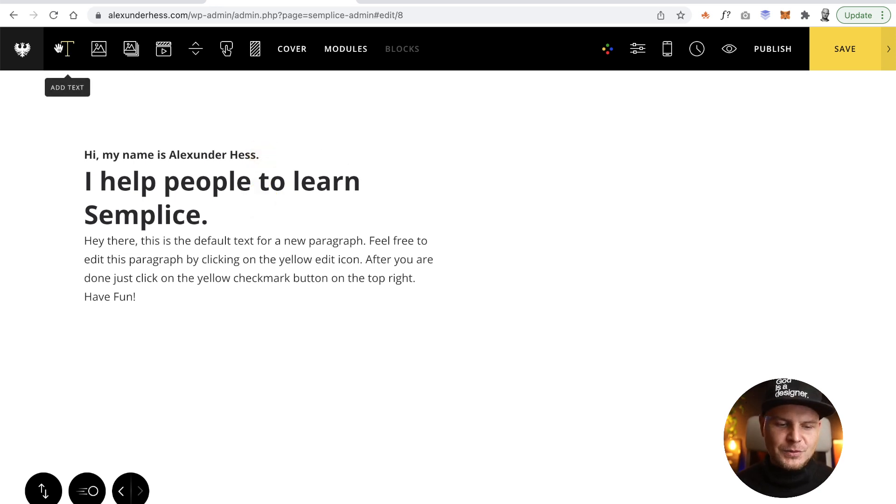
drag(67, 49, 296, 400)
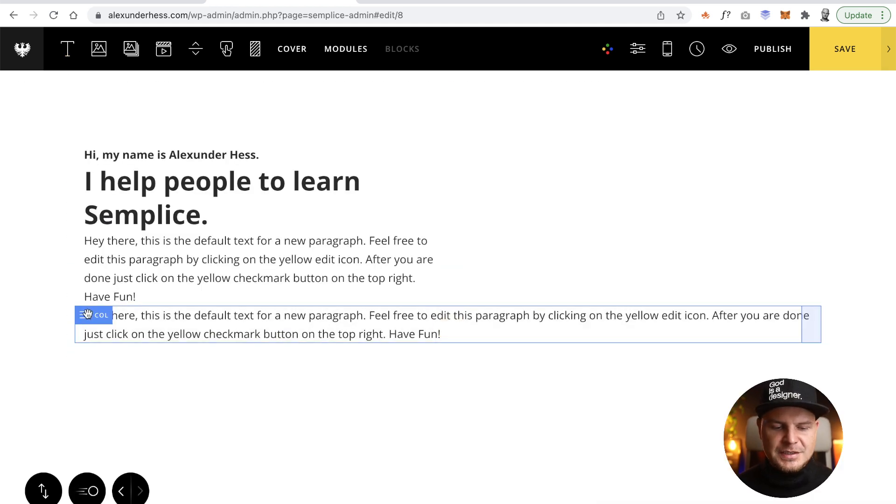
Step: Narrow the lower paragraph's column to about a quarter of the content width and set its top and bottom spacing to 60
drag(817, 325, 282, 368)
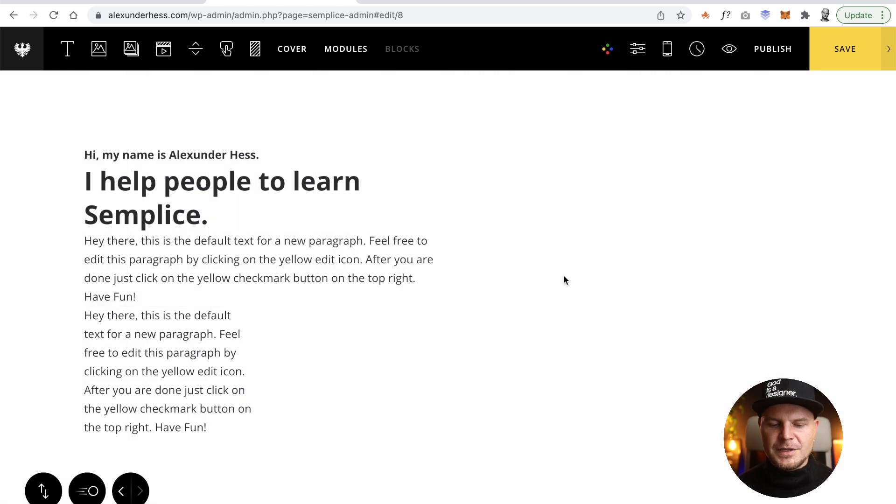
click(369, 270)
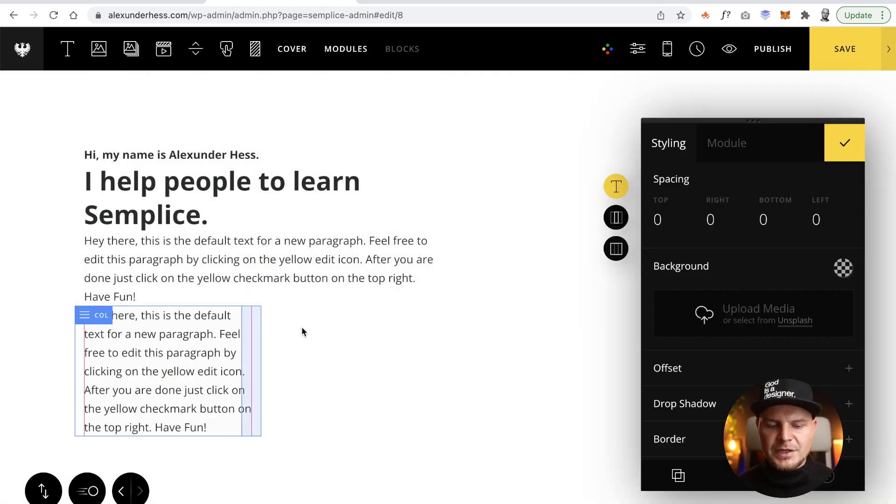
click(625, 219)
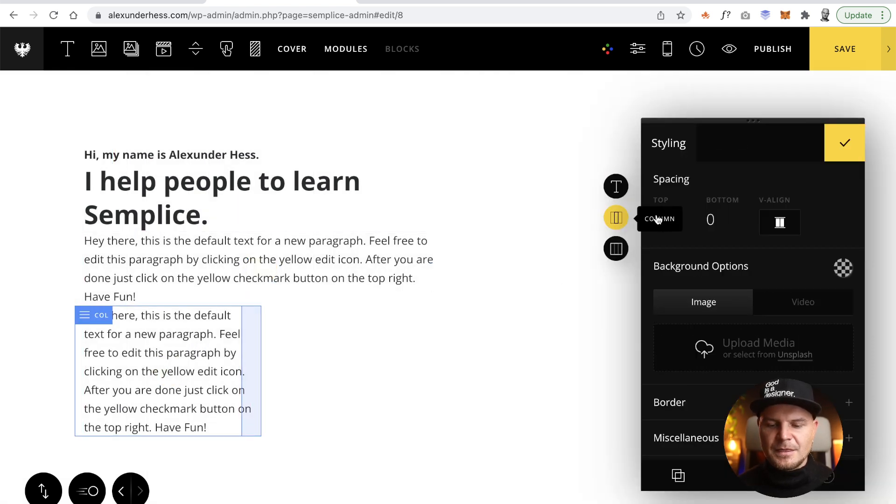
text(6)
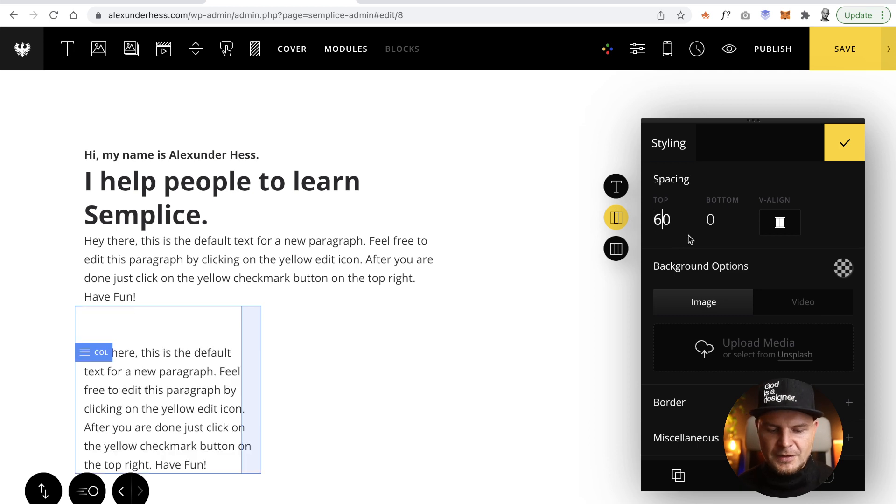
click(709, 223)
text(6)
click(845, 143)
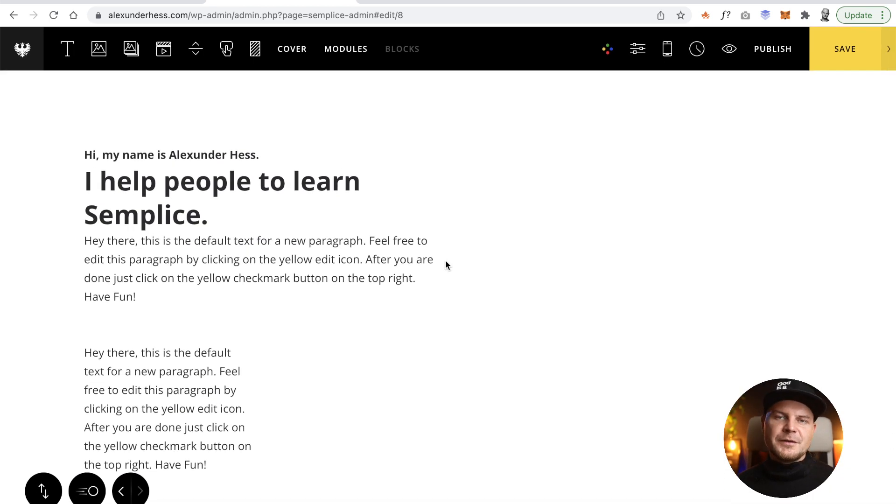
Step: Duplicate the lower paragraph's column twice to form a row of three text columns
click(170, 407)
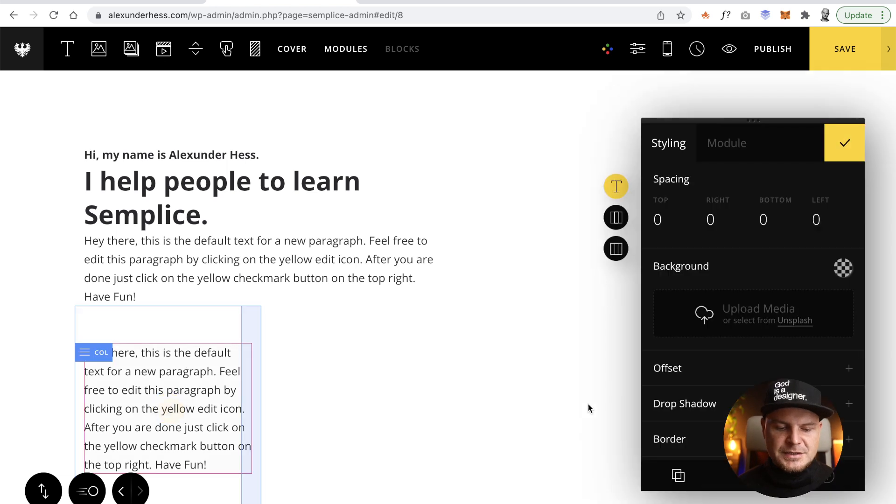
click(616, 218)
click(678, 475)
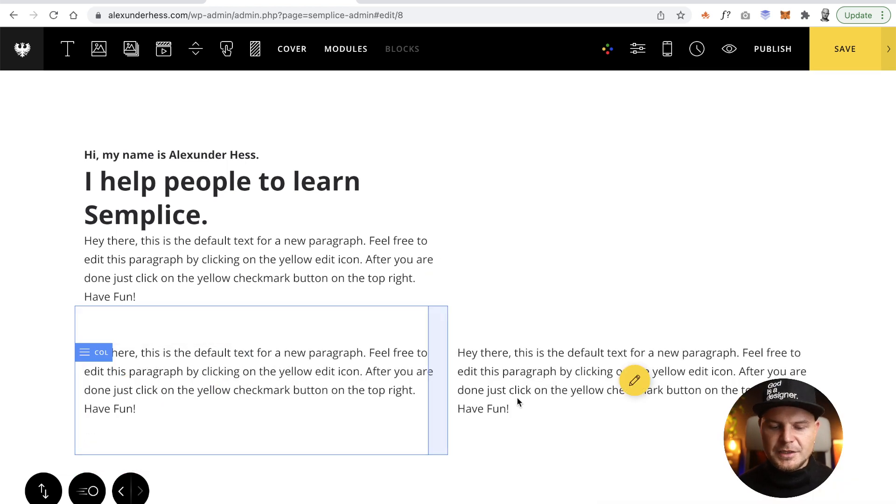
click(435, 377)
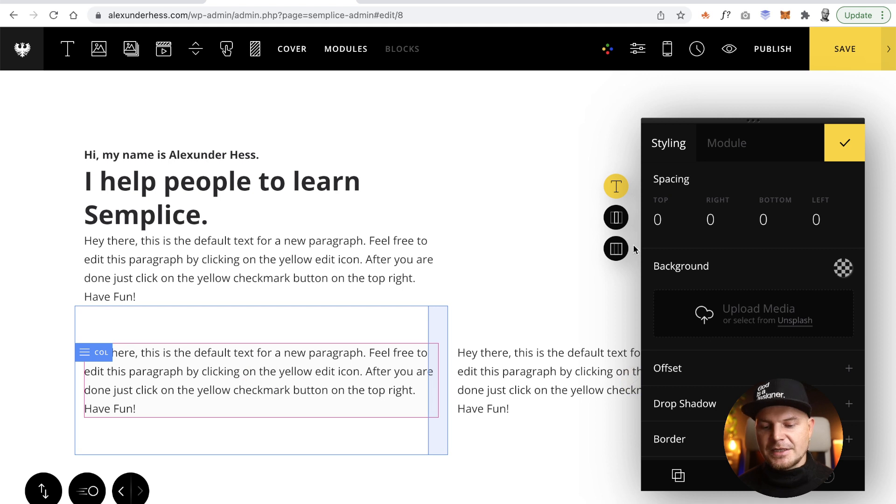
click(616, 217)
click(678, 474)
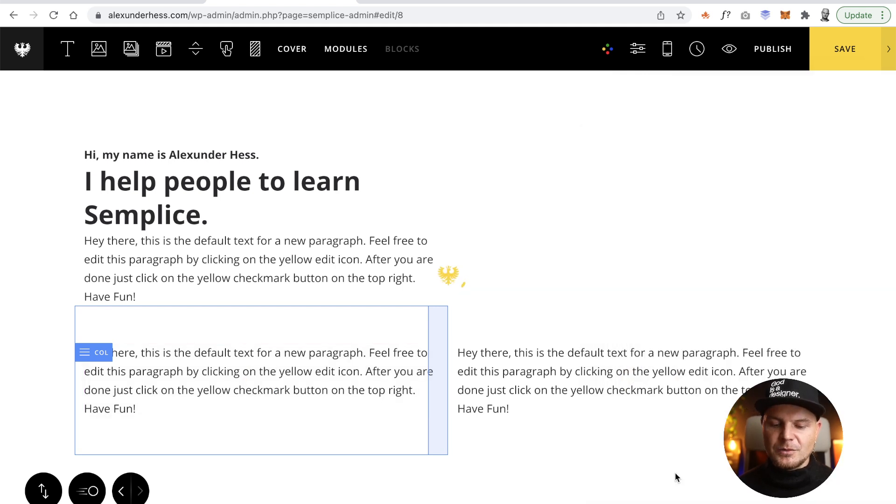
click(448, 387)
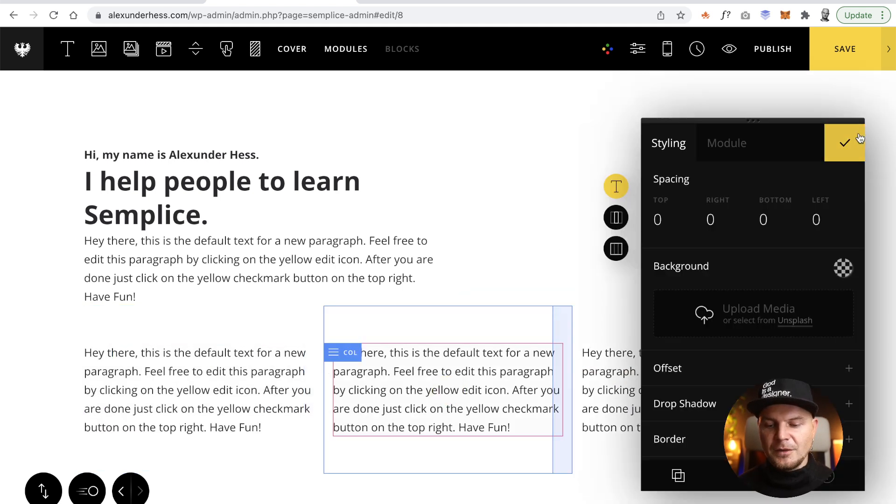
click(845, 143)
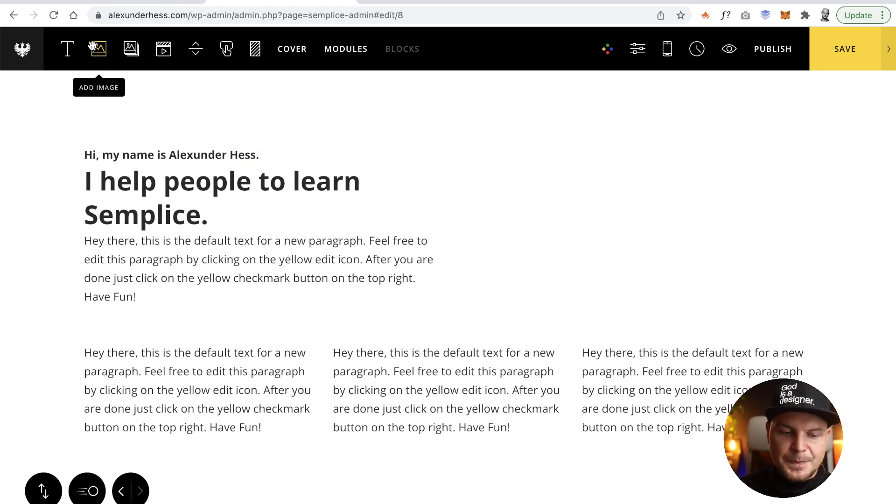
Step: Try adding an image placeholder above the introduction text and delete its section again
drag(99, 49, 377, 107)
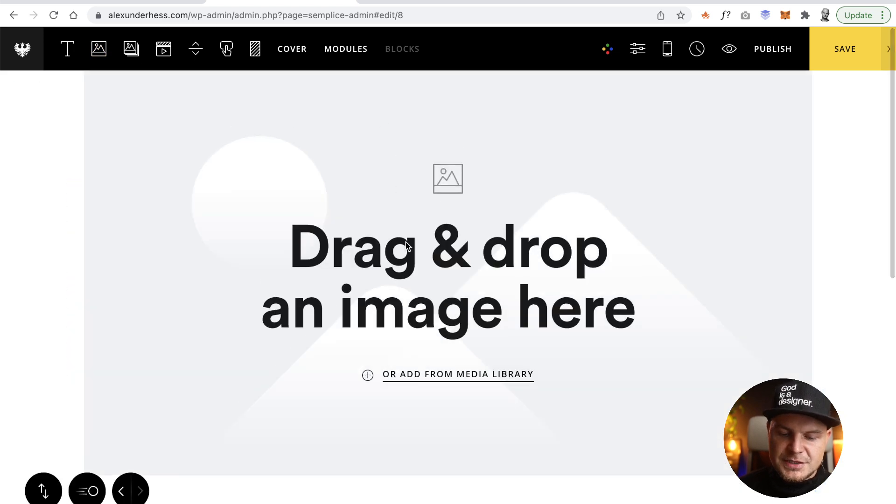
scroll(406, 246, down, 10)
scroll(406, 246, up, 8)
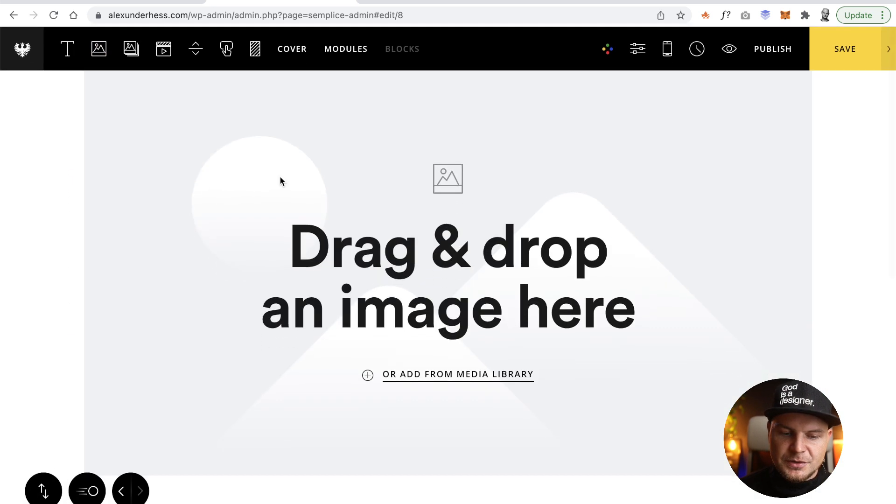
click(280, 180)
click(616, 248)
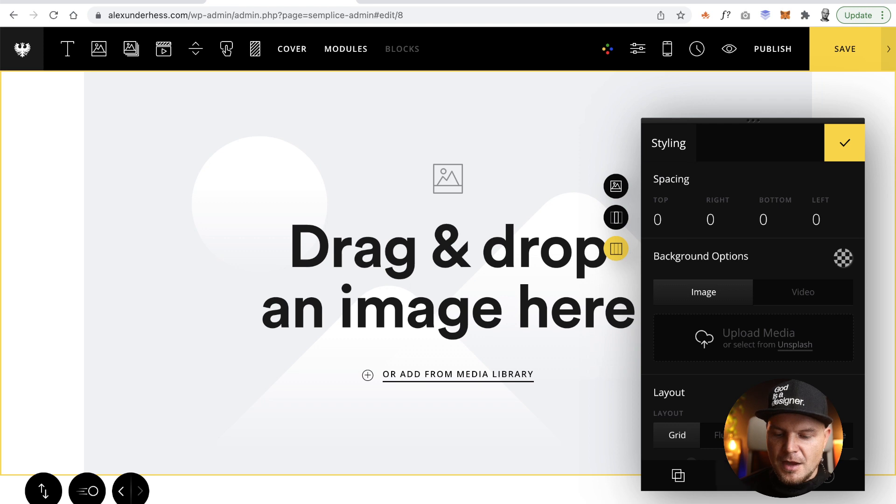
key(Delete)
click(522, 358)
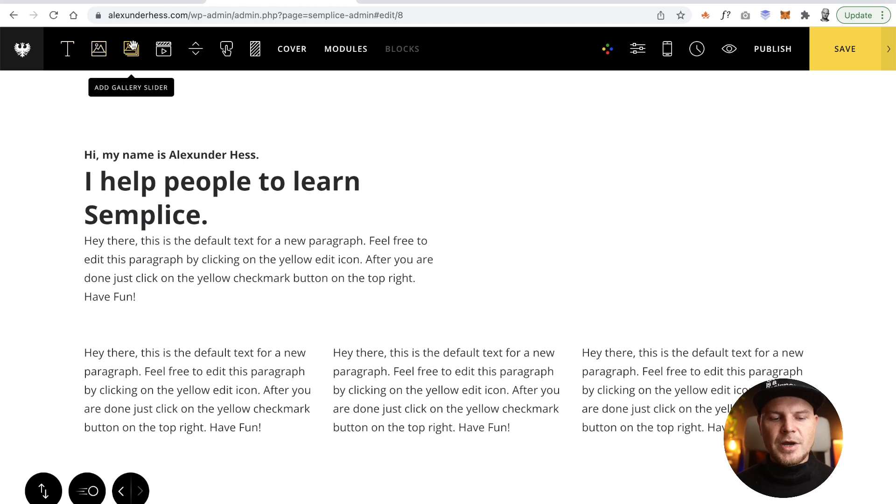
Step: Examine the module, column and section spacing options for the three-column row and the introduction text
mouse_move(359, 188)
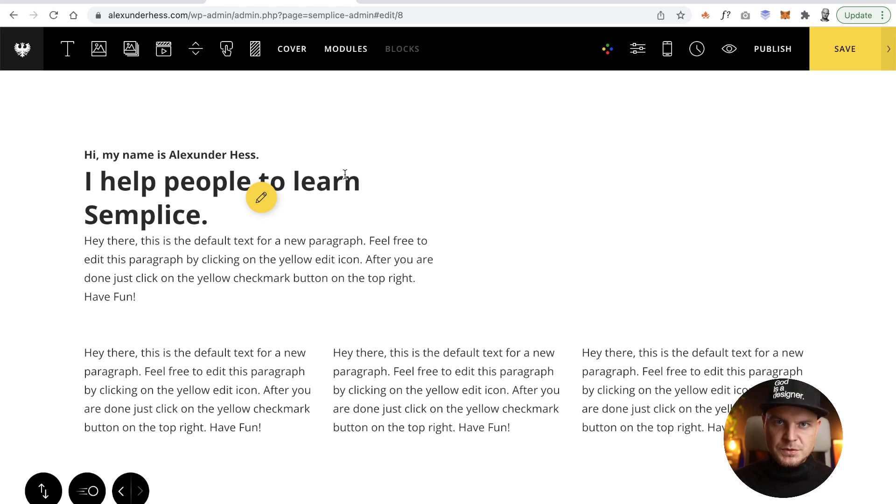
click(200, 387)
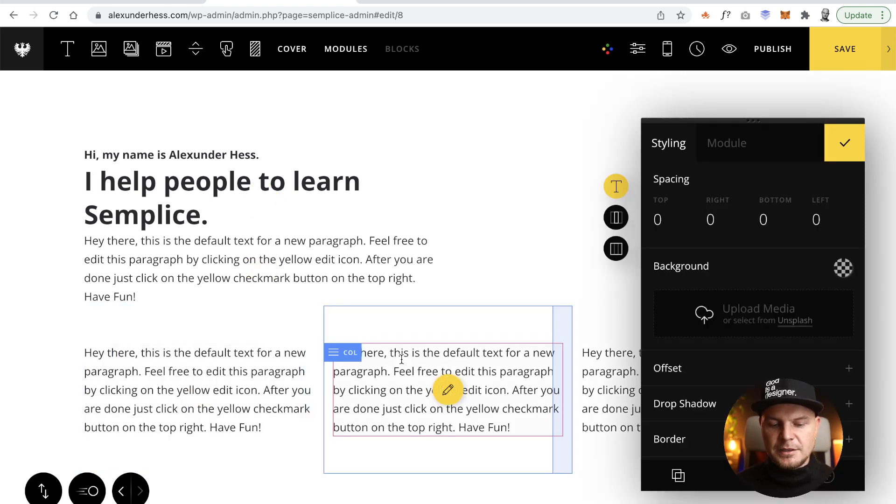
click(617, 248)
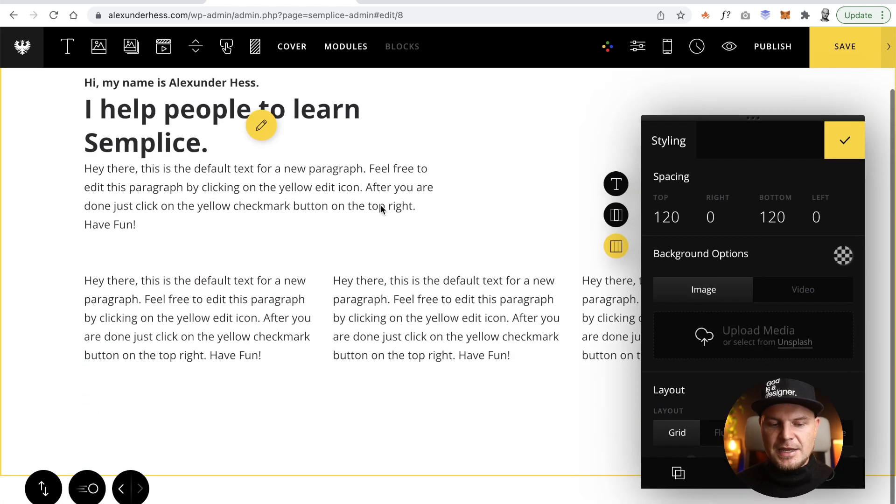
click(615, 215)
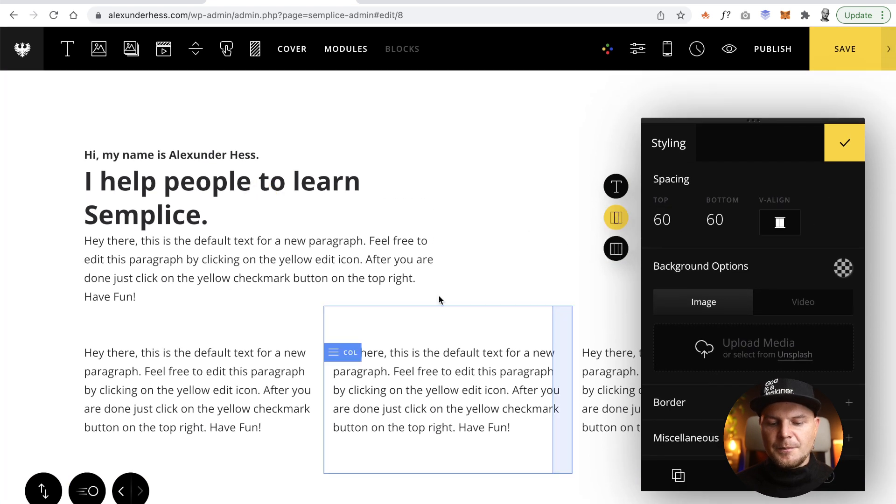
click(286, 368)
click(385, 254)
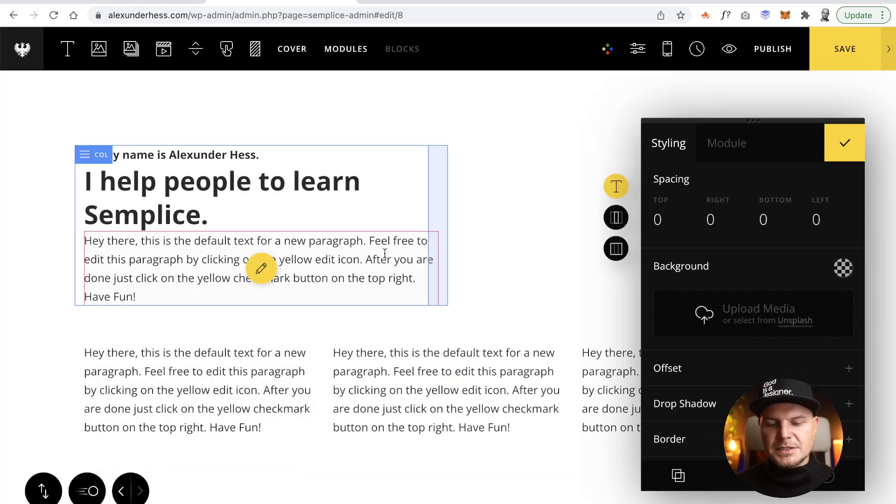
click(335, 180)
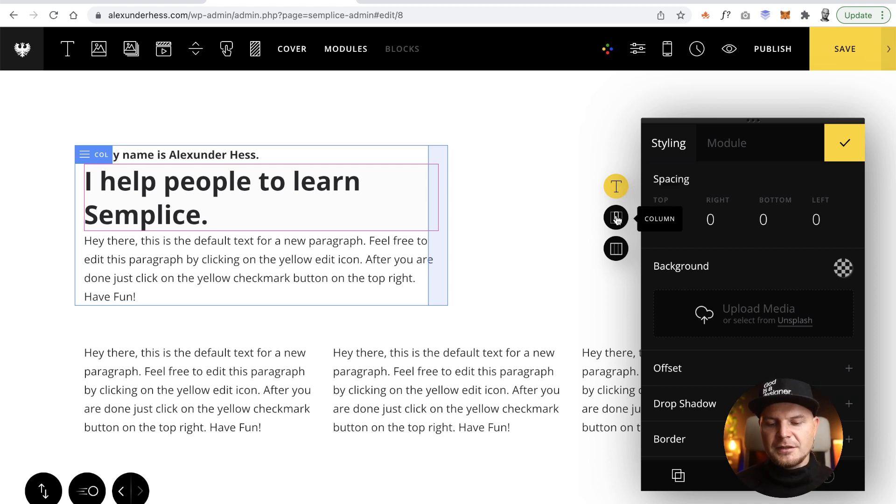
click(616, 251)
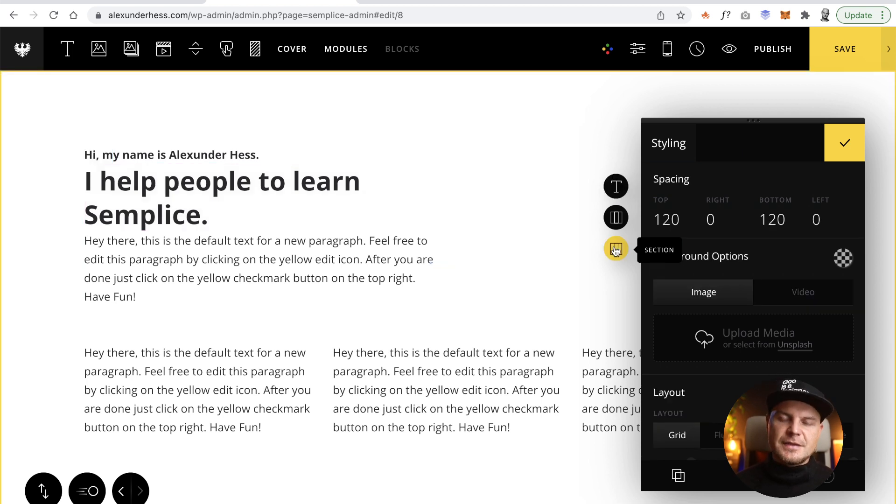
click(617, 218)
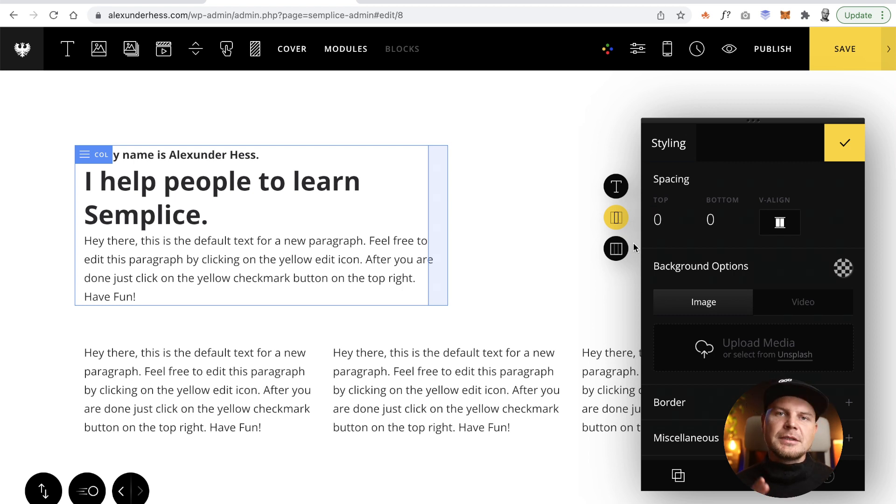
Step: Set the bottom spacing of the "I help people to learn Semplice." heading module to 12
click(615, 189)
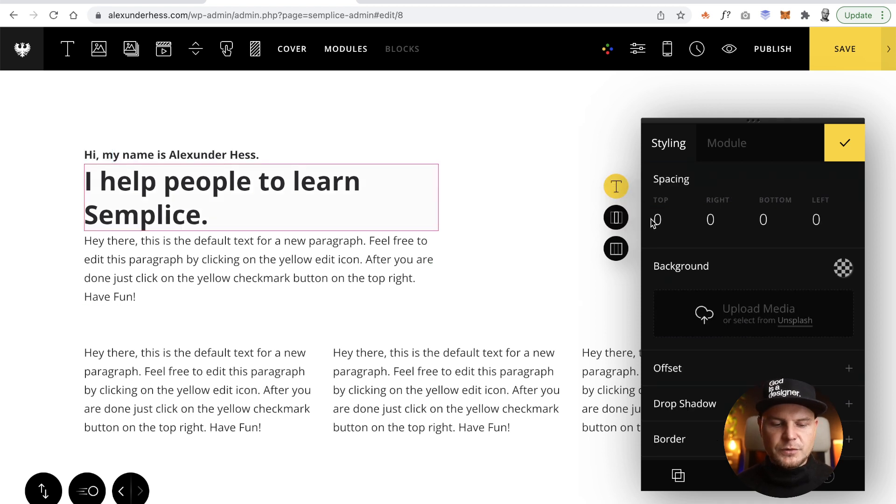
click(755, 221)
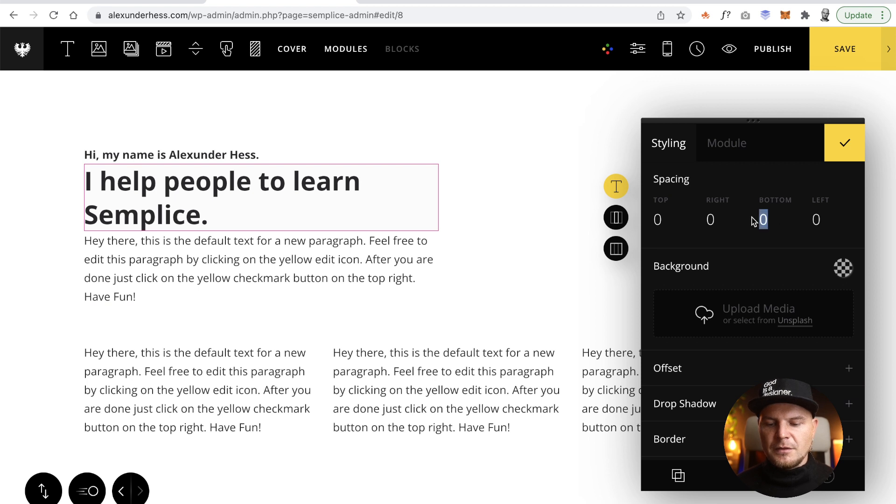
text(12)
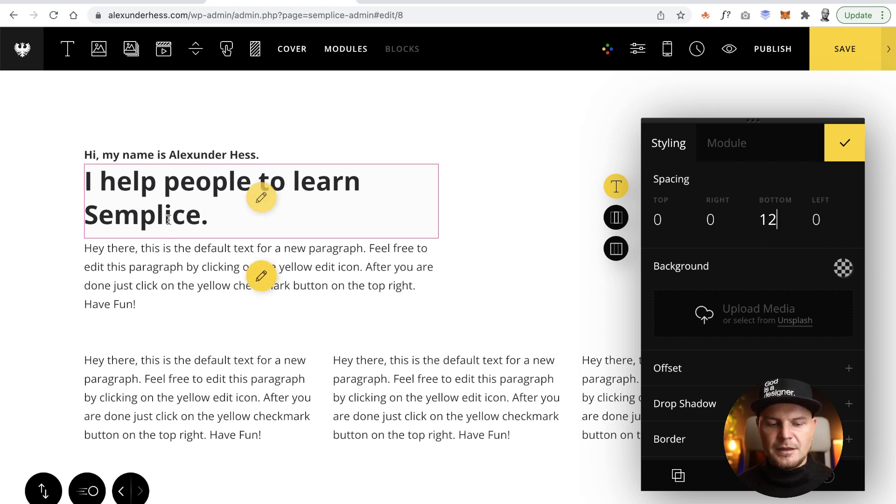
Step: Examine the Border and Drop Shadow styling options of the heading module
scroll(752, 329, down, 2)
click(705, 392)
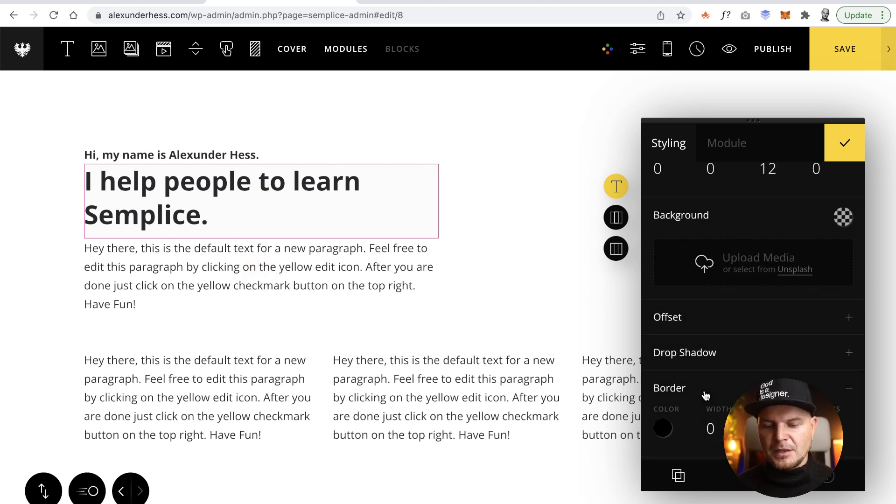
scroll(708, 312, up, 2)
click(705, 405)
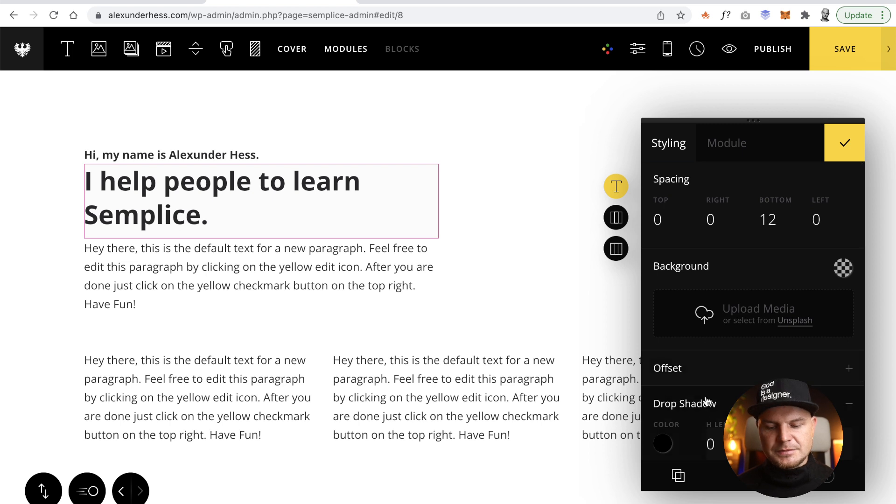
scroll(708, 402, down, 5)
scroll(708, 402, up, 5)
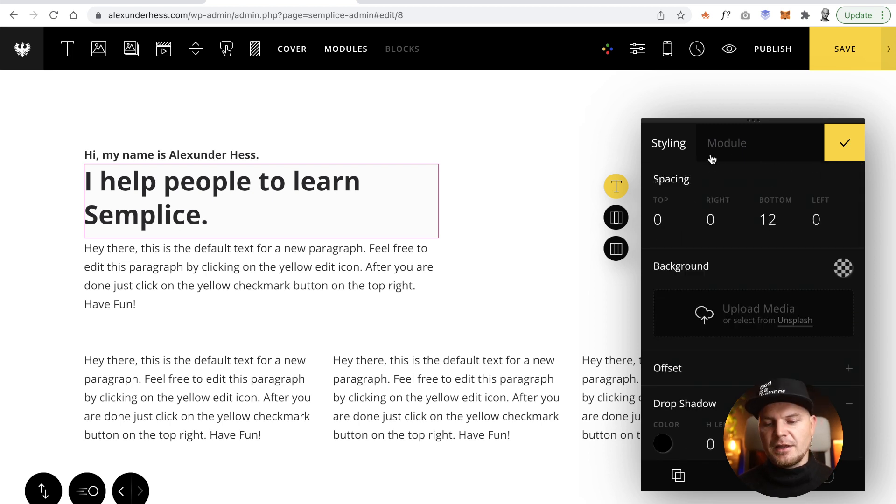
Step: Edit the "I help people to learn Semplice." heading, setting its font size to 44 and its font to Lora Bold
click(725, 146)
click(738, 203)
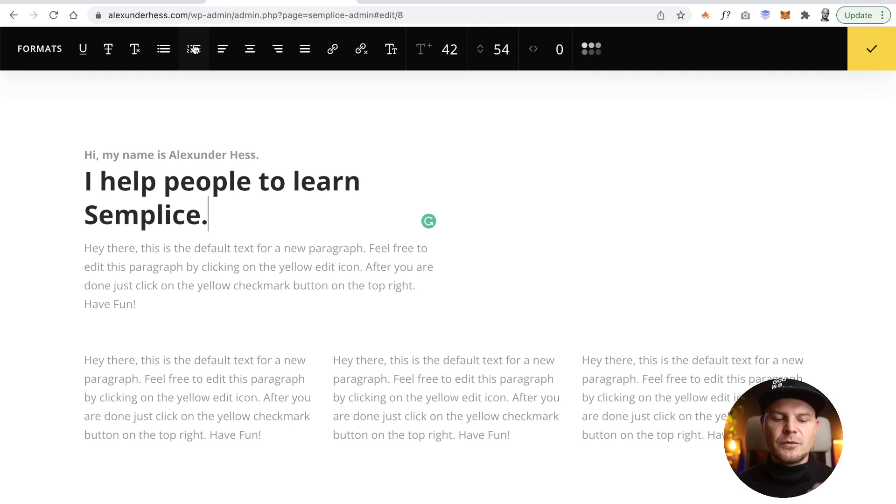
key(super+a)
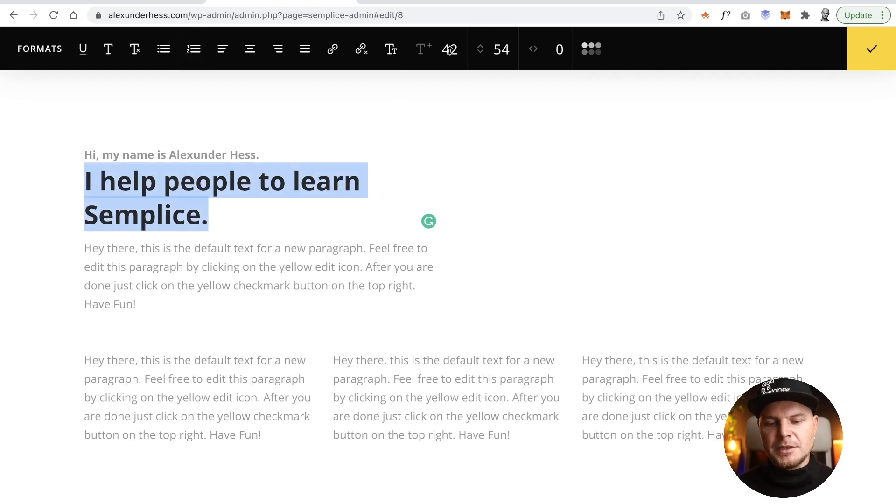
drag(449, 51, 502, 49)
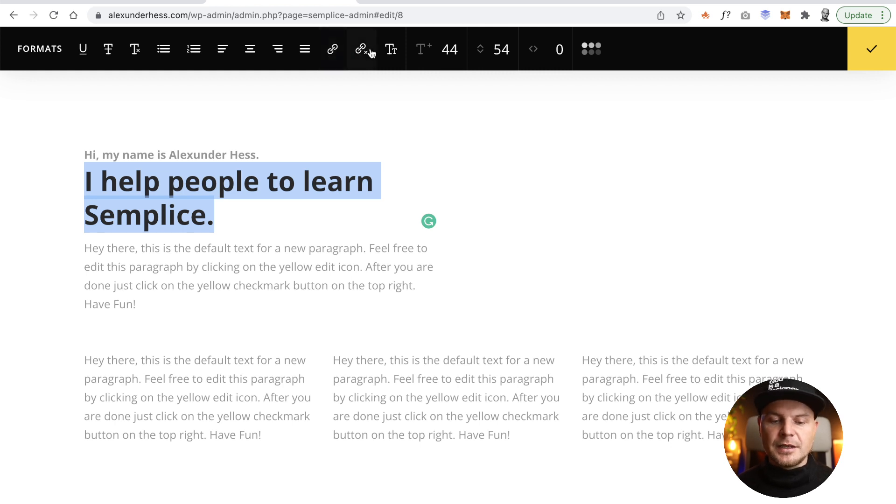
click(391, 51)
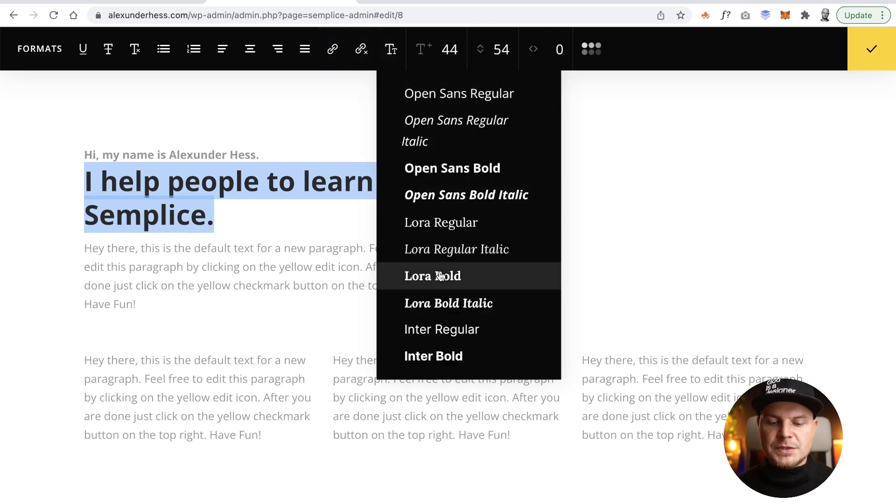
click(476, 283)
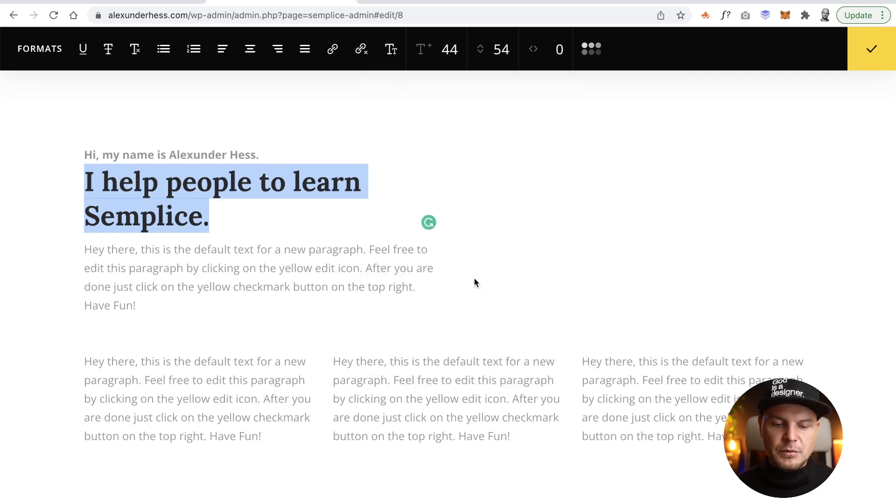
click(395, 181)
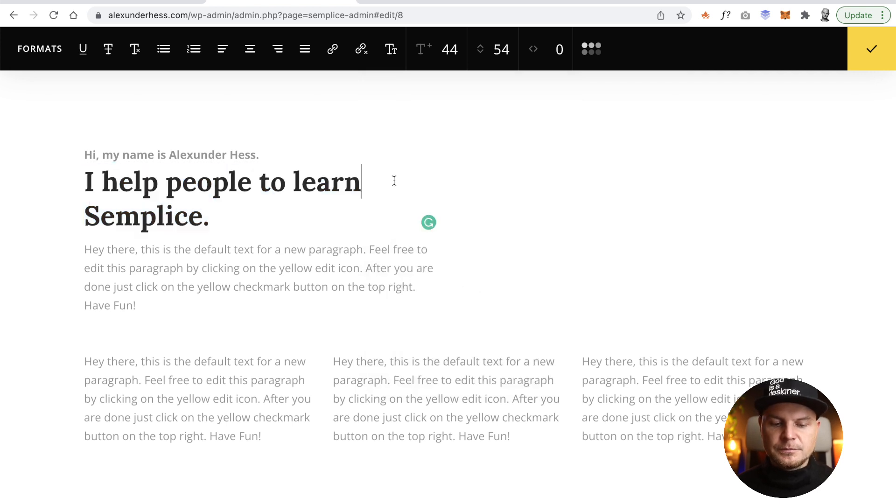
Step: Reopen the "I help people to learn Semplice." heading for editing, try centre alignment, and restore left alignment
click(878, 43)
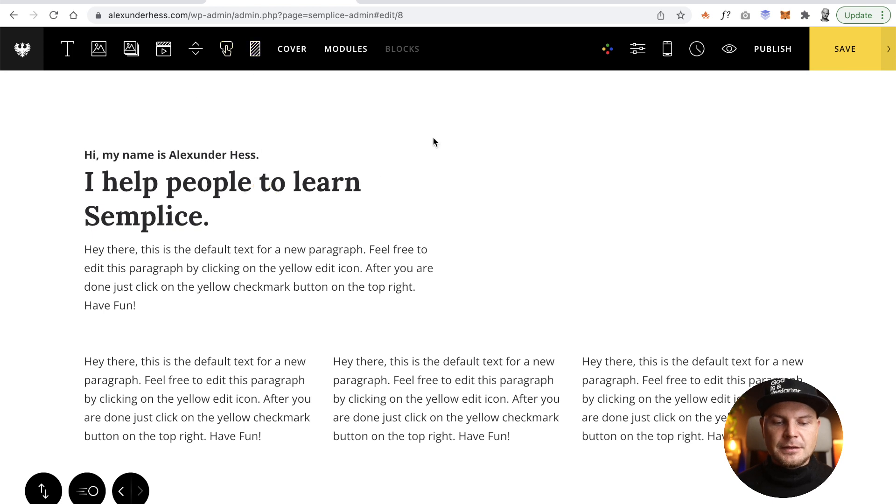
click(268, 203)
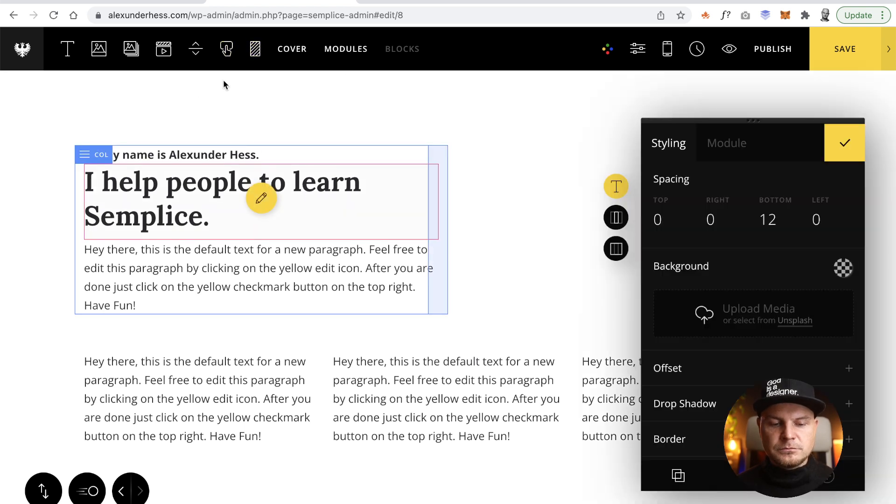
click(261, 200)
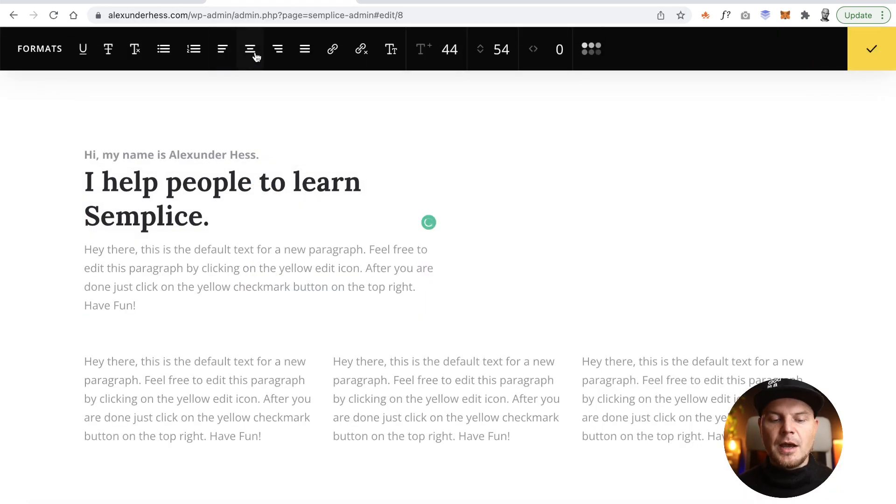
click(244, 58)
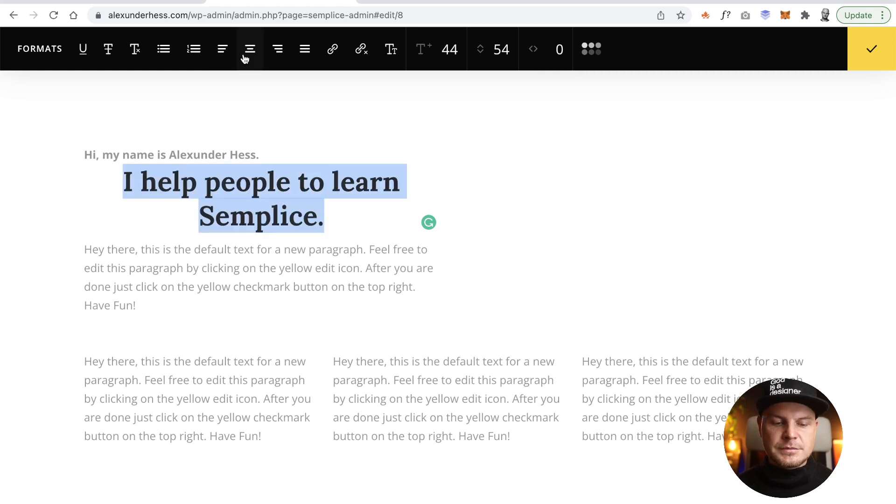
click(224, 54)
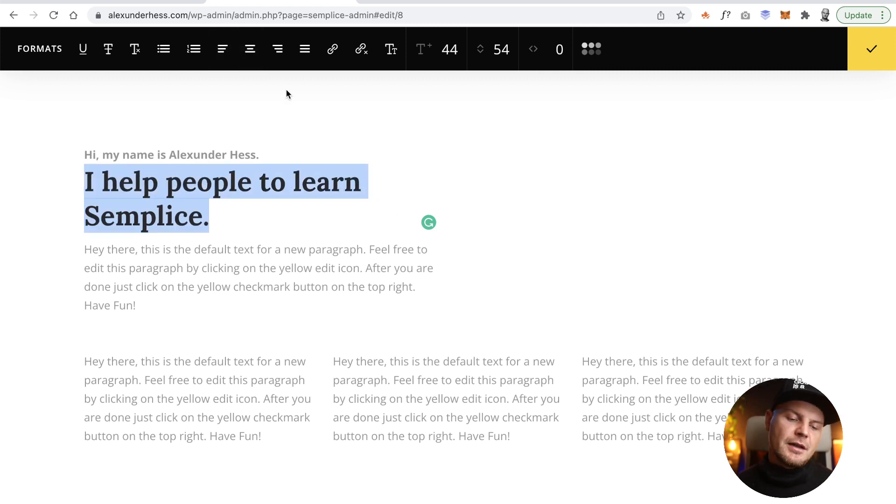
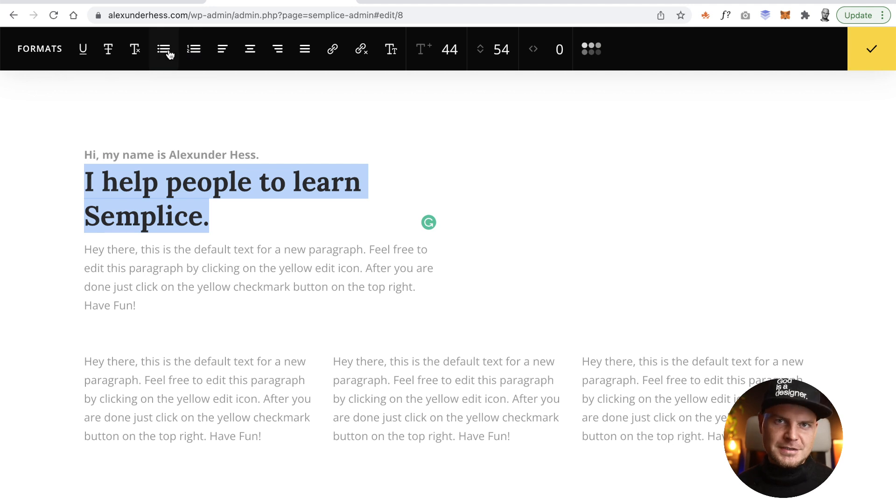
Step: Clear the formatting of the "I help people to learn Semplice." heading and set its font to Lora Bold
click(137, 56)
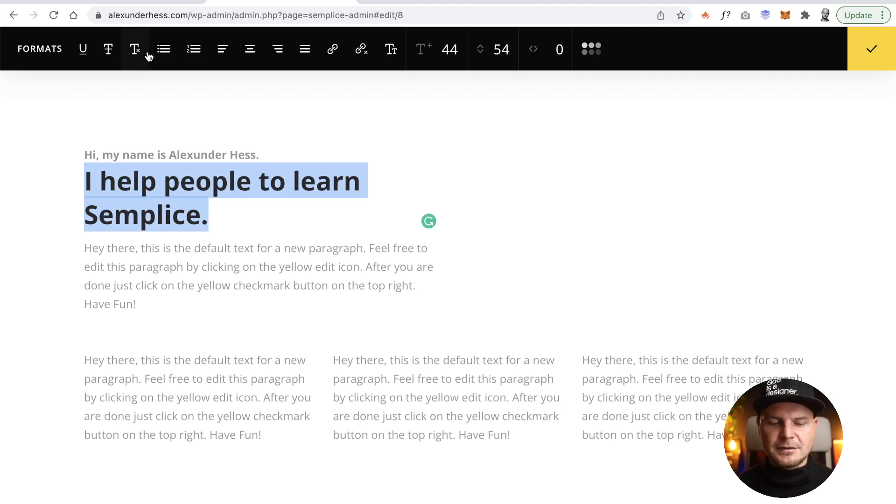
click(392, 49)
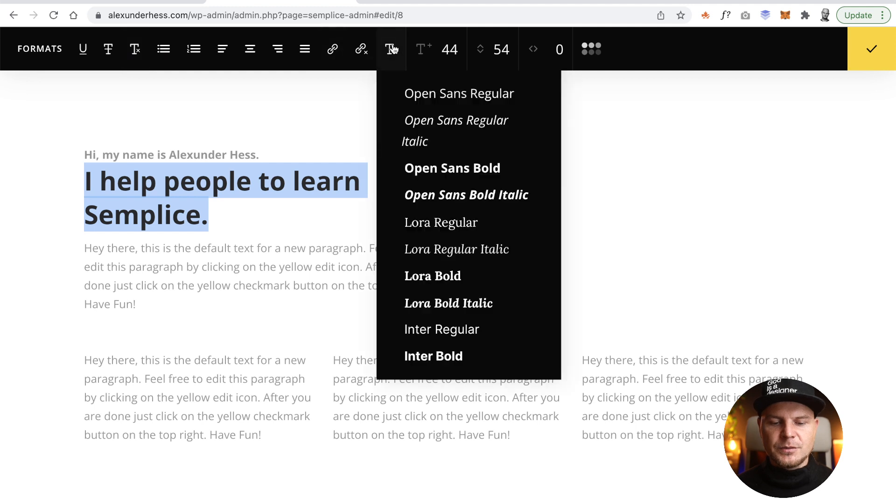
click(448, 276)
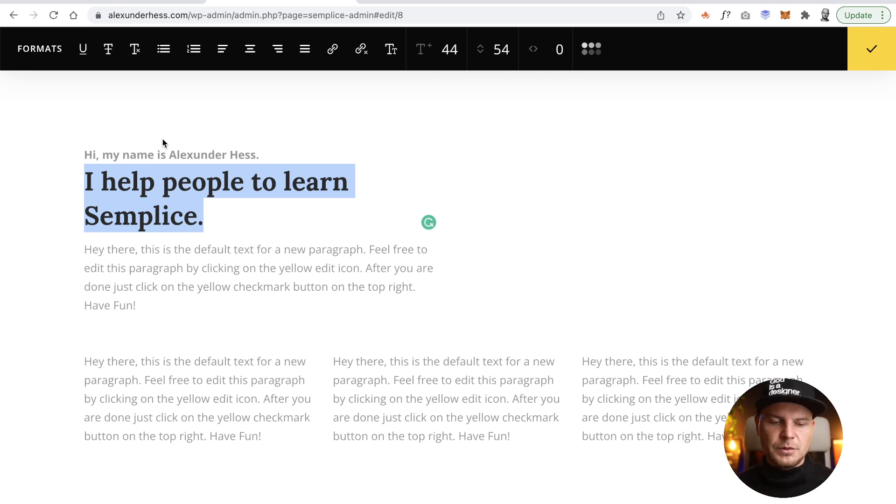
Step: Try strikethrough and underline on the heading, remove them, and finish editing the text
click(110, 53)
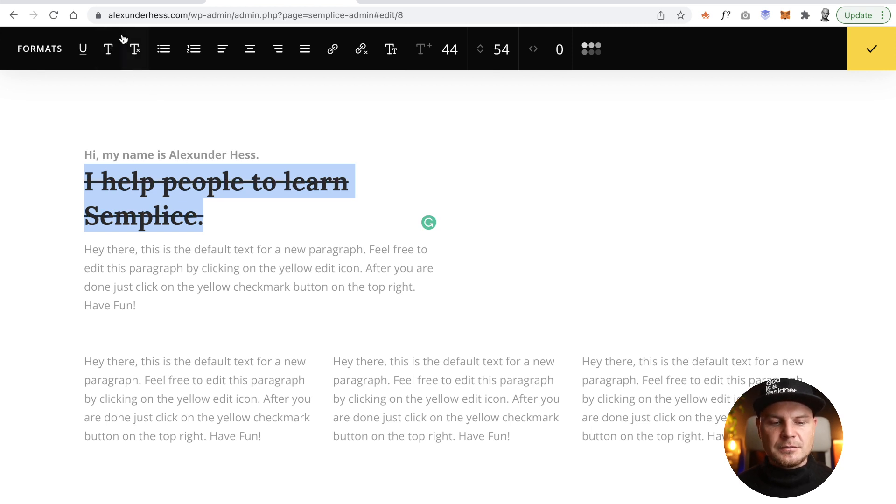
click(109, 56)
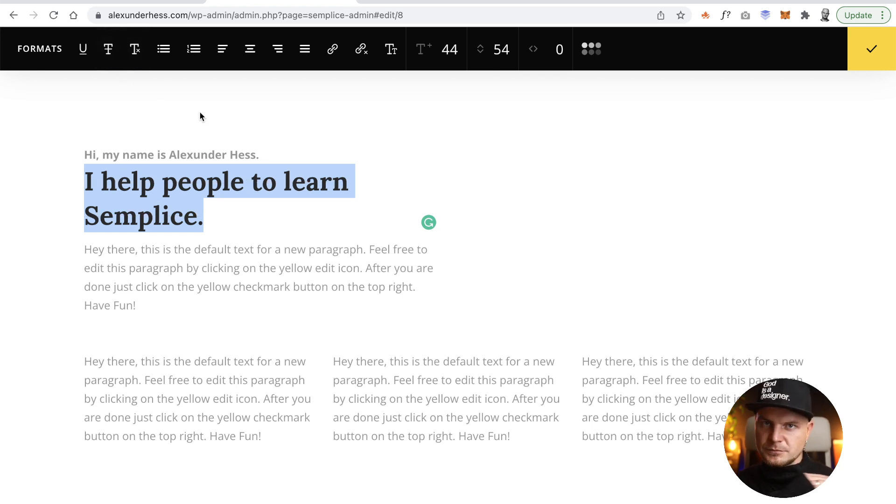
click(84, 52)
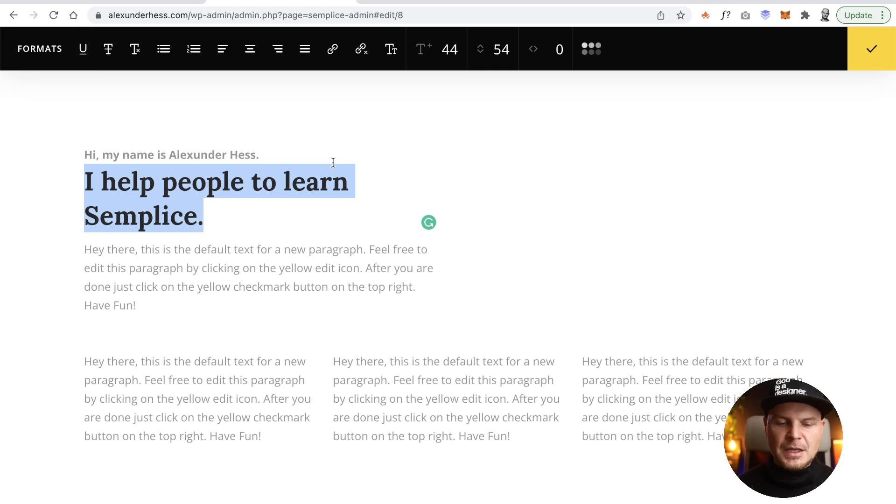
click(490, 156)
click(851, 59)
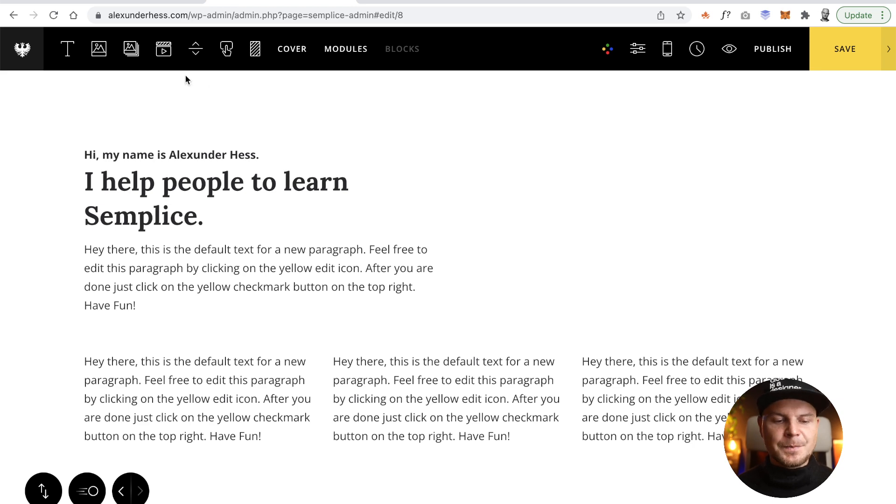
Step: Add an image gallery module above the introduction, view its module options, and delete its section
drag(132, 49, 397, 100)
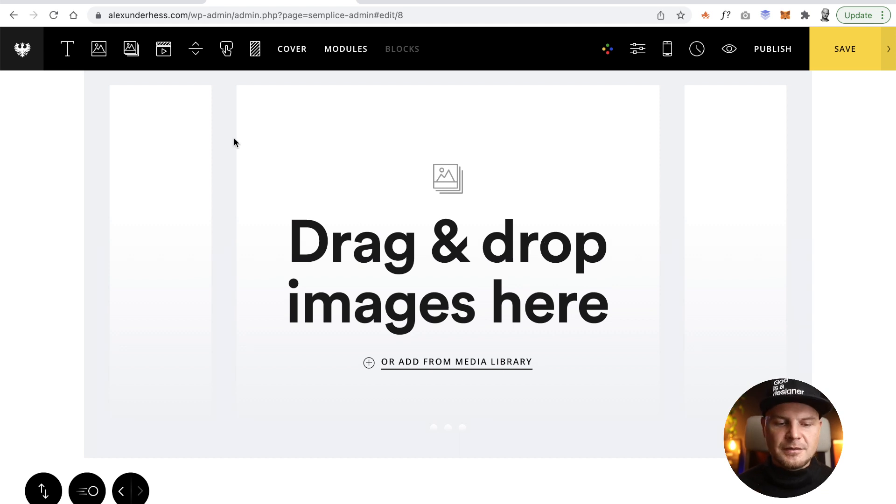
click(443, 212)
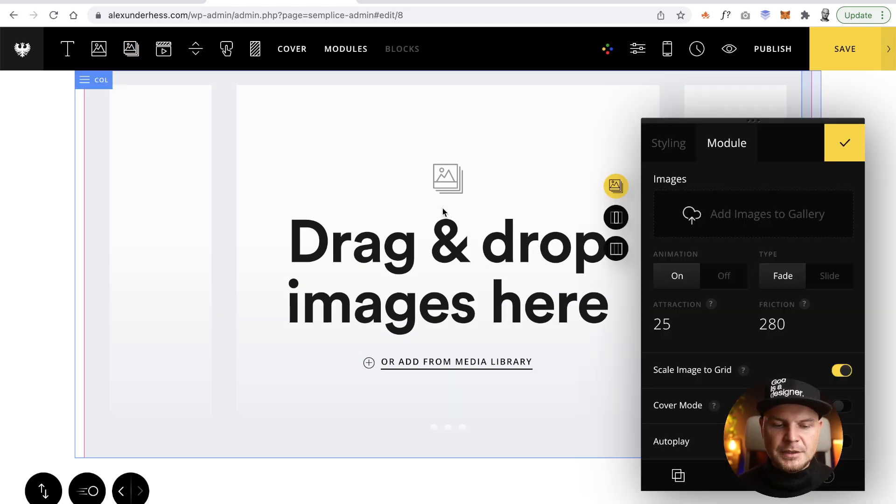
click(628, 250)
click(827, 476)
click(533, 351)
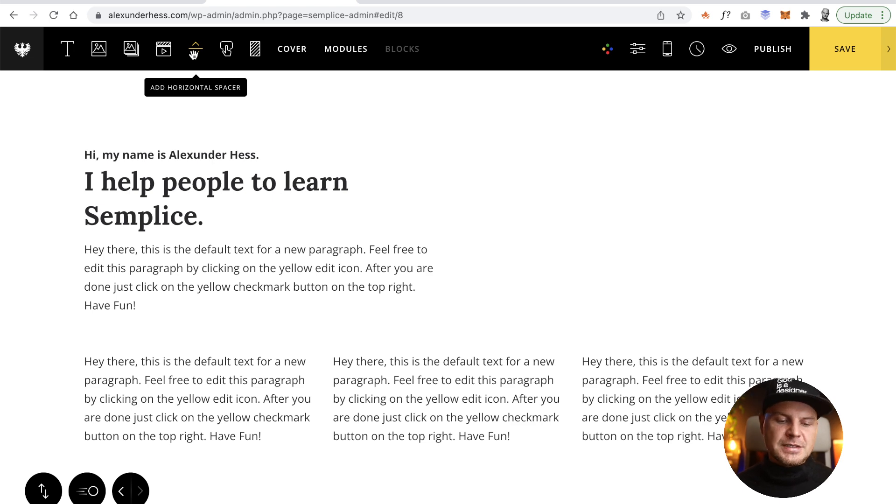
Step: Add a horizontal spacer above the introduction, view its color and height options, and delete its section
drag(194, 55, 436, 94)
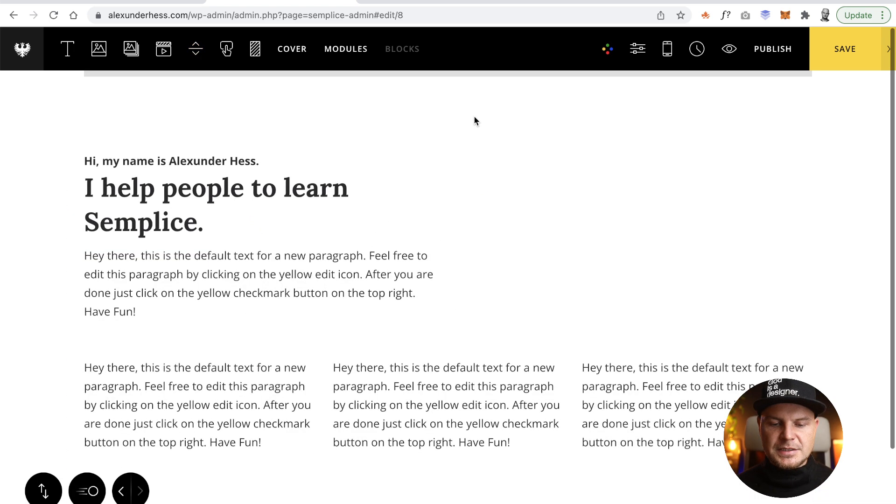
click(434, 73)
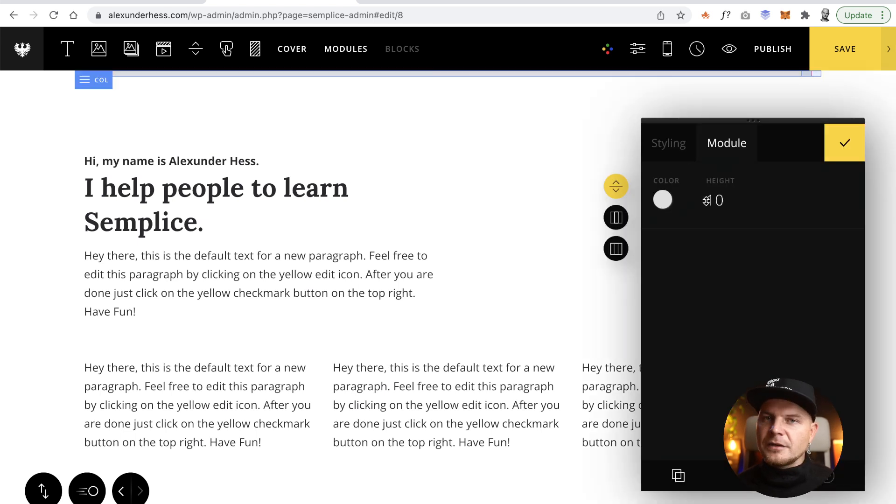
click(617, 248)
click(754, 481)
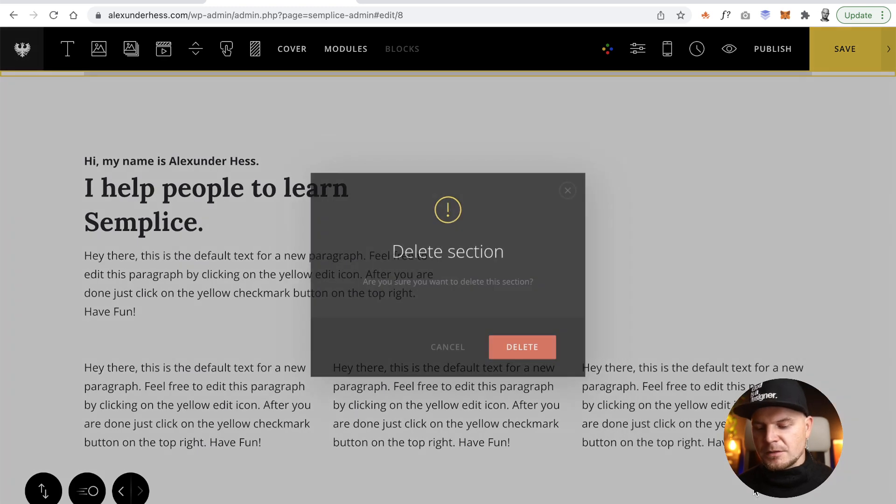
click(523, 348)
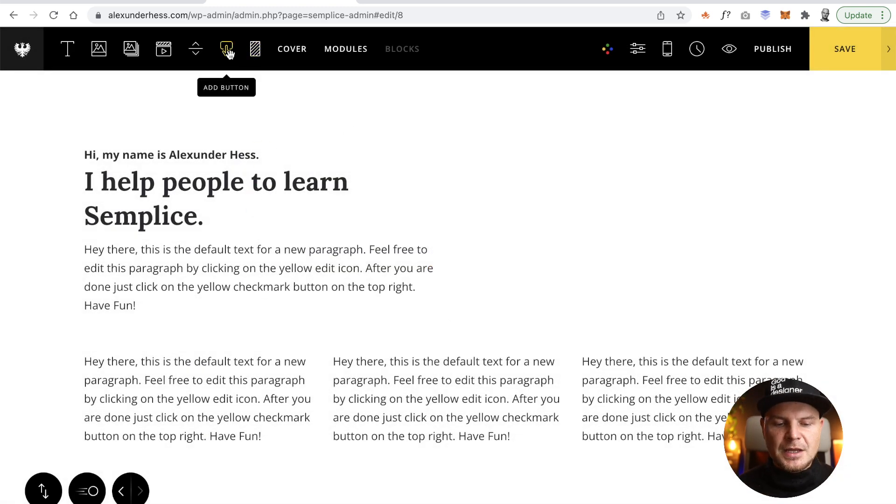
Step: Add a button below the introduction paragraph, with its width set to Auto and its alignment to Left
drag(227, 51, 171, 326)
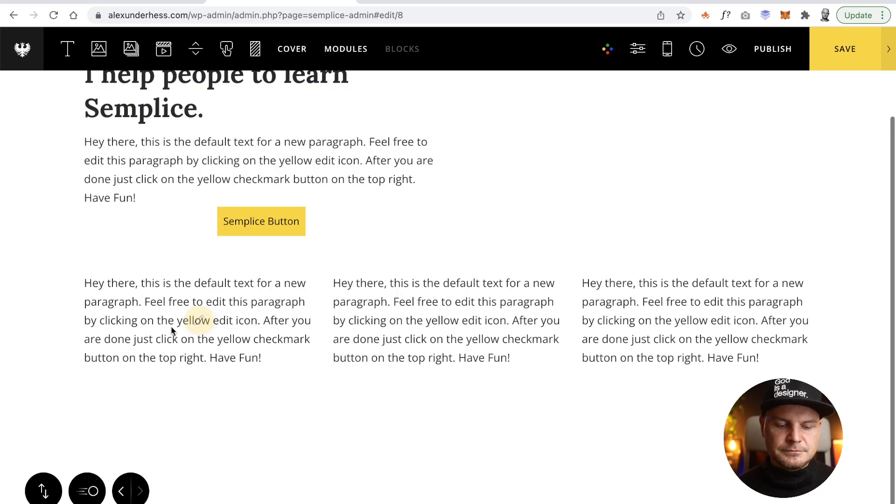
click(256, 220)
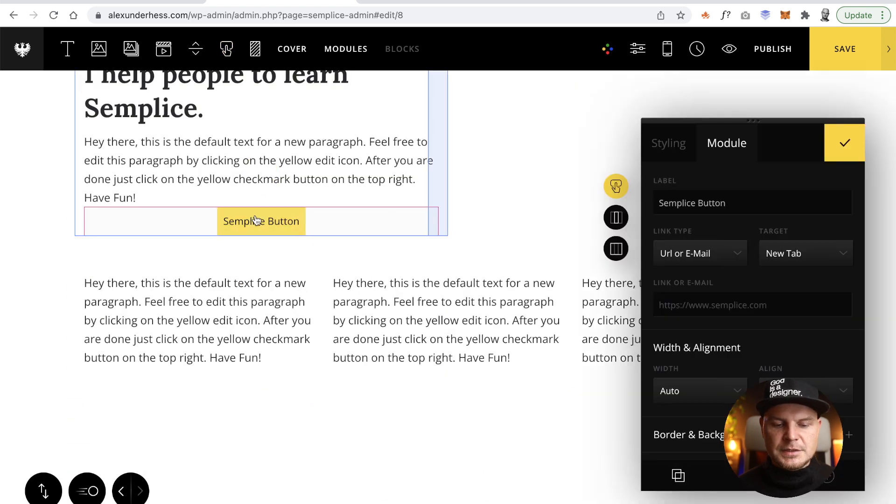
click(731, 393)
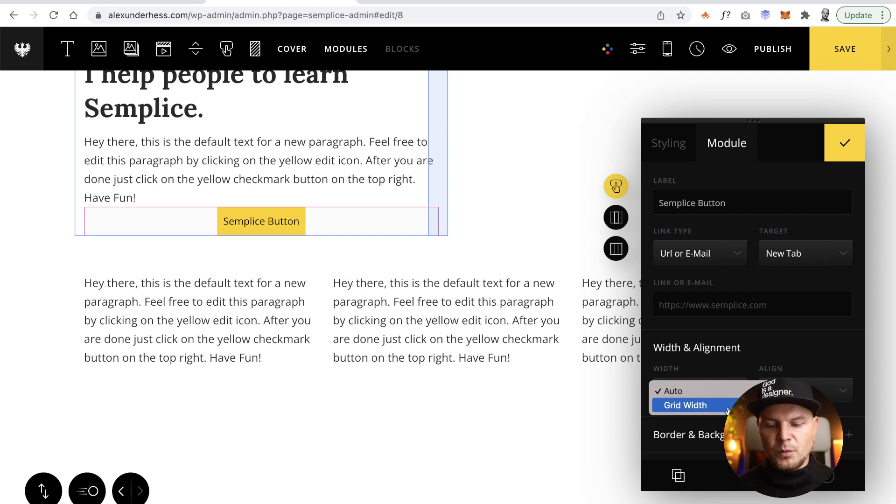
click(728, 407)
click(725, 393)
click(724, 376)
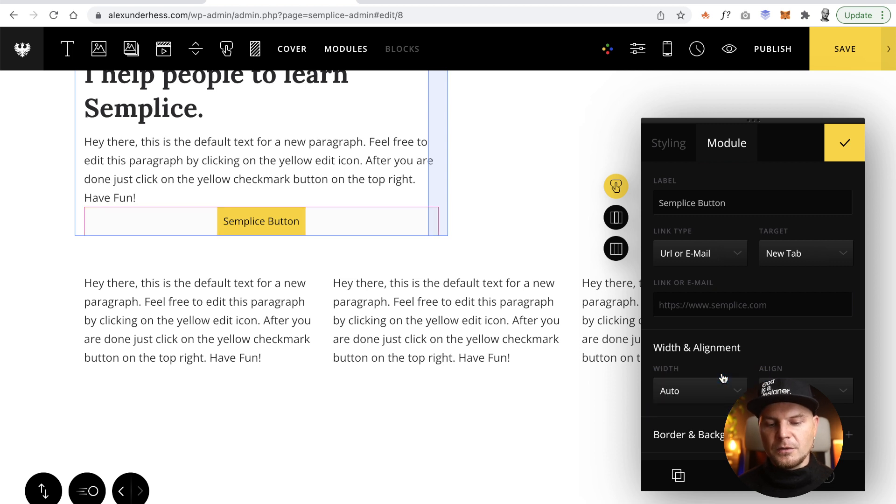
click(803, 391)
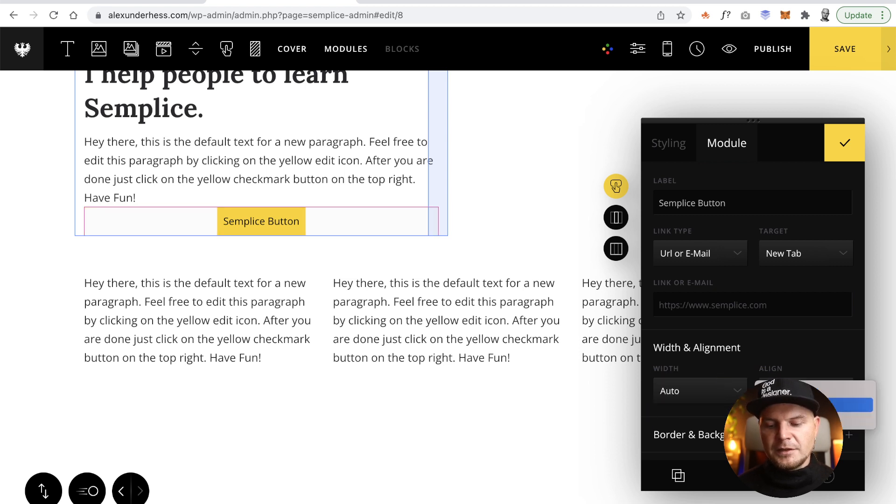
click(801, 405)
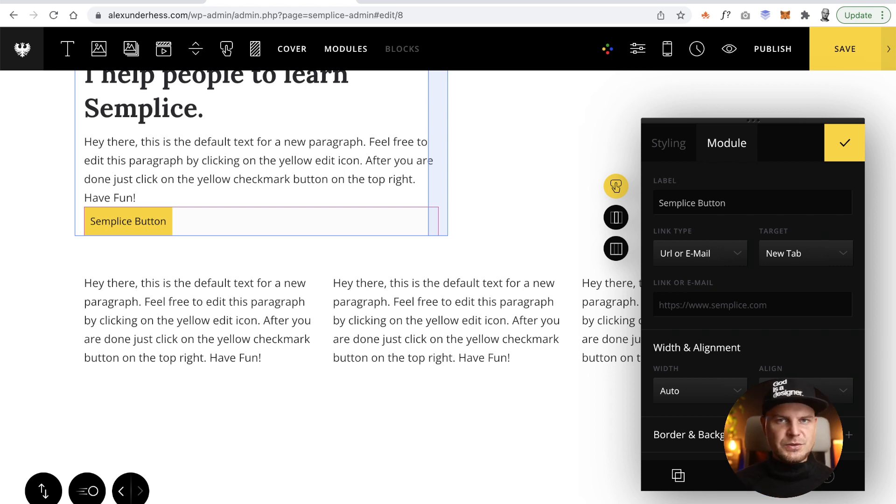
click(839, 143)
Step: Change the label of the button below the introduction paragraph to "Sign up"
click(169, 226)
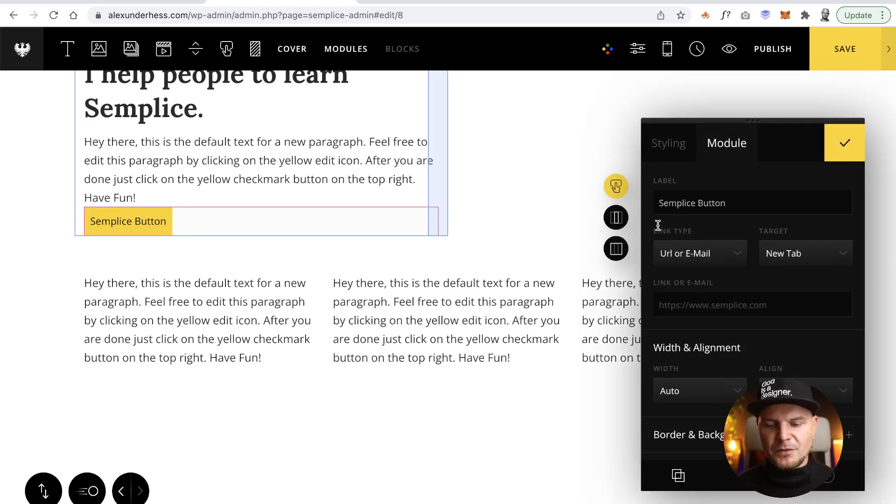
triple_click(678, 206)
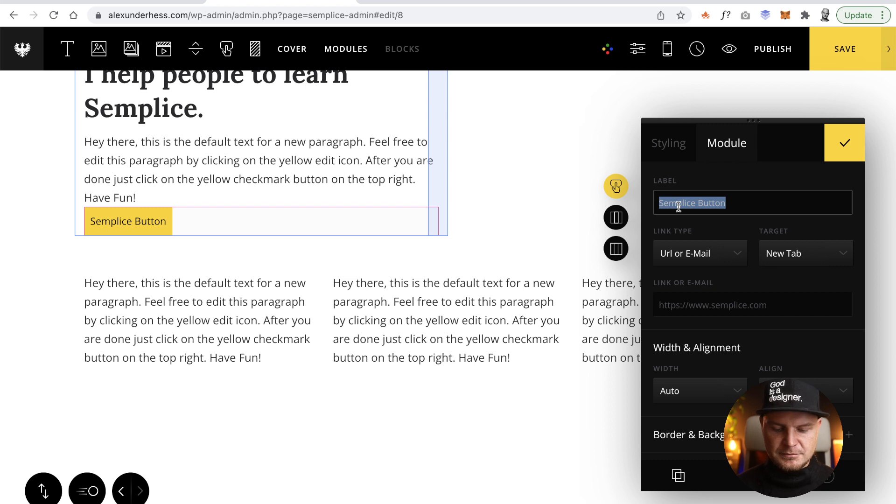
text(Sign )
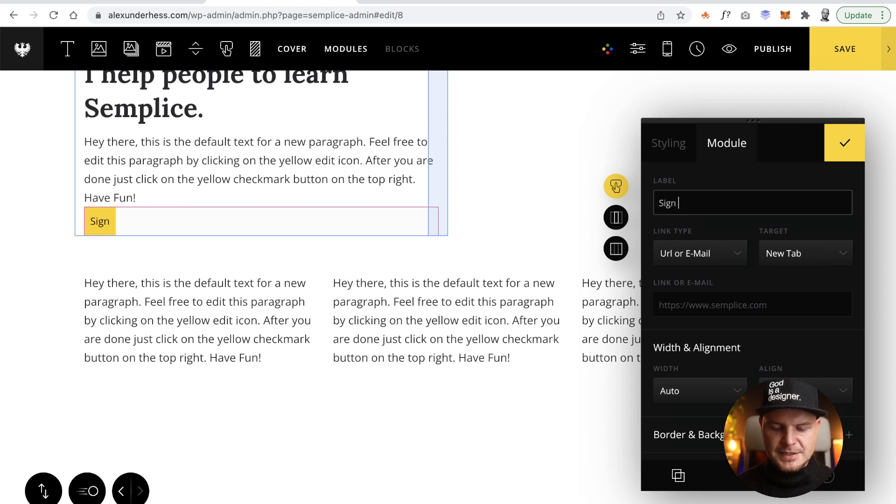
text(up)
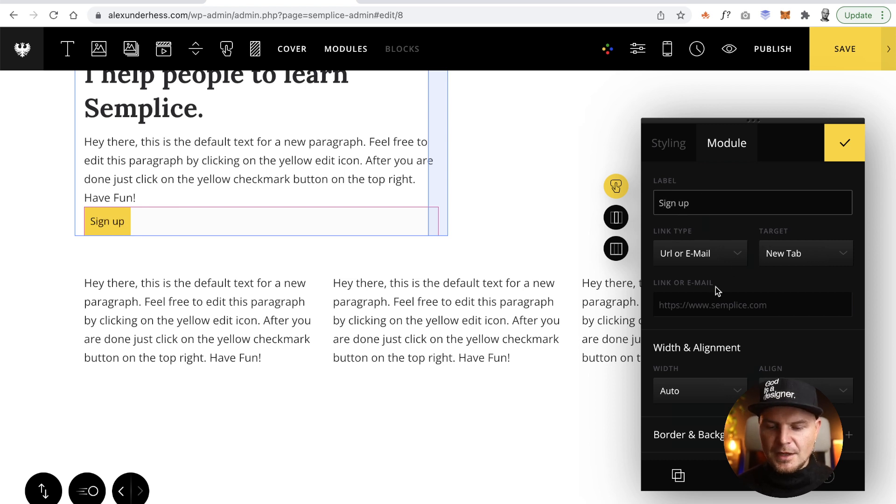
Step: Expand the "Sign up" button's border, background and typography options and set its font family to Open Sans Bold
scroll(718, 290, down, 3)
click(715, 317)
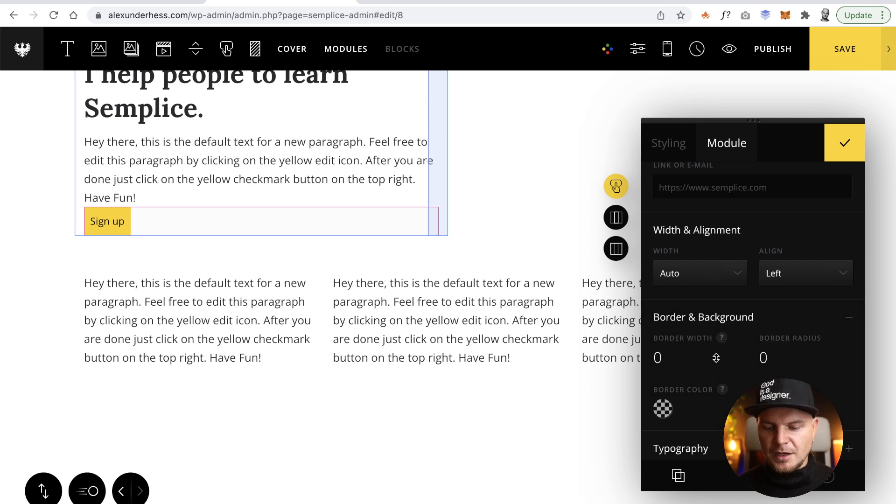
scroll(719, 373, down, 2)
click(700, 356)
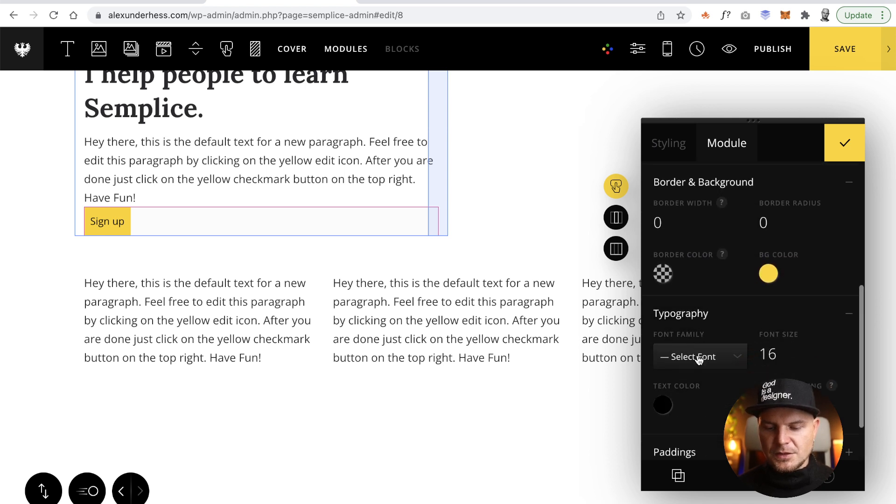
scroll(699, 360, down, 2)
click(729, 297)
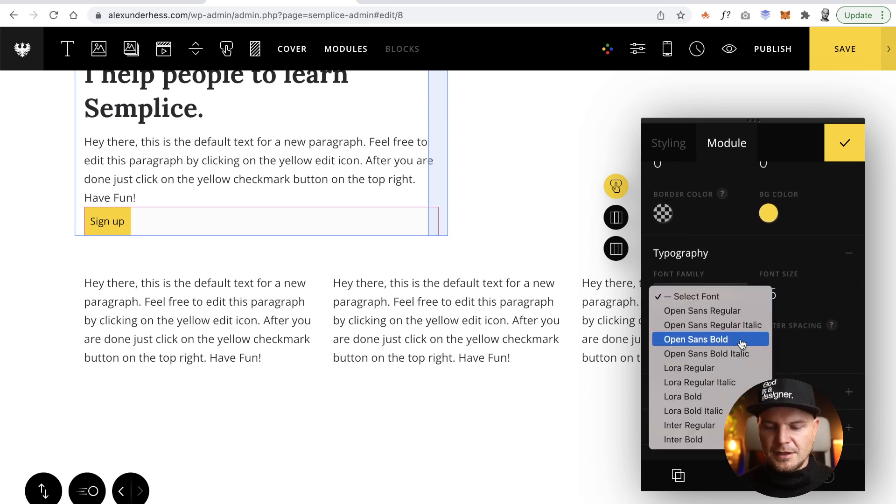
click(742, 341)
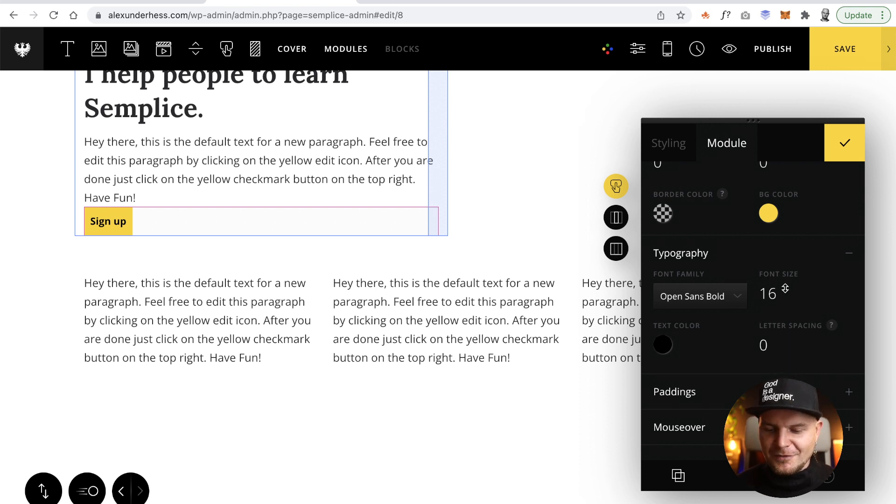
Step: Set the "Sign up" button's right and left paddings to 40
scroll(718, 369, down, 1)
click(702, 386)
scroll(701, 383, down, 2)
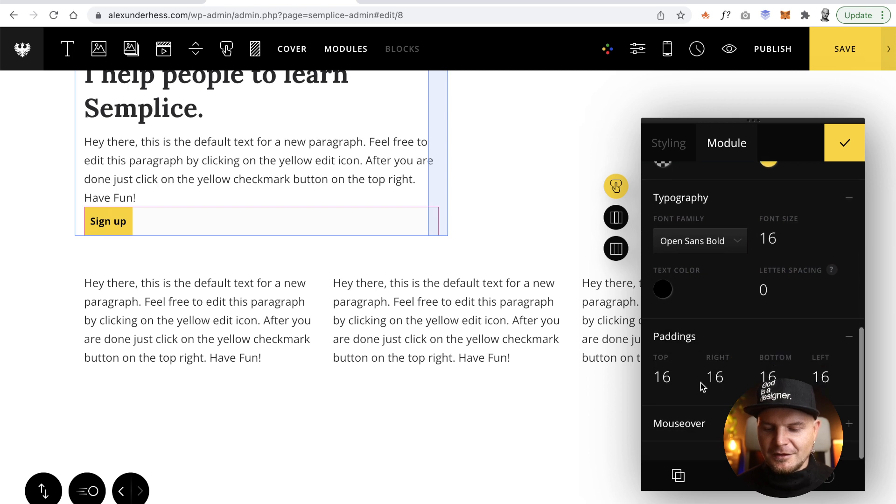
double_click(715, 377)
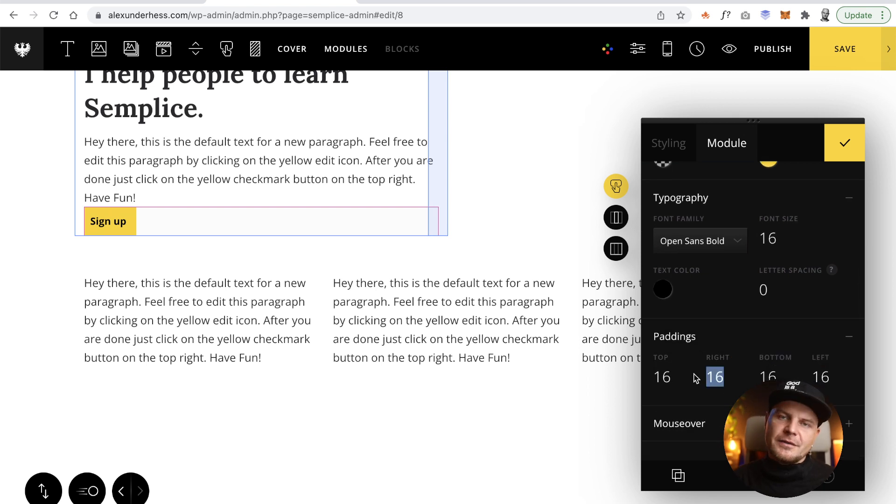
text(40)
key(Tab)
key(Tab)
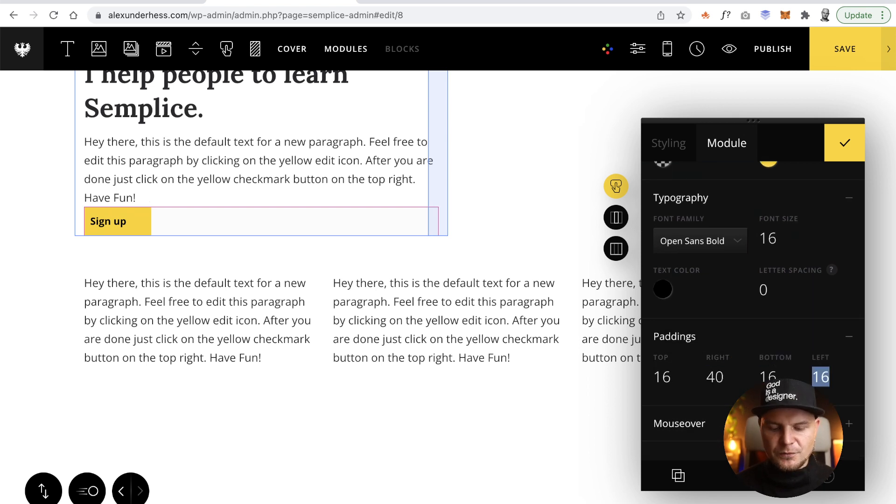
text(40)
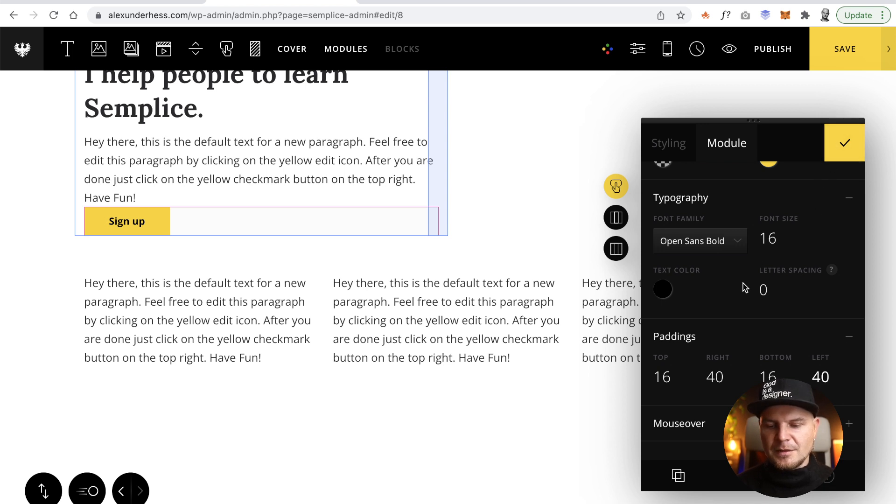
Step: Set the "Sign up" button's border radius to 4
scroll(736, 304, up, 2)
scroll(735, 304, down, 2)
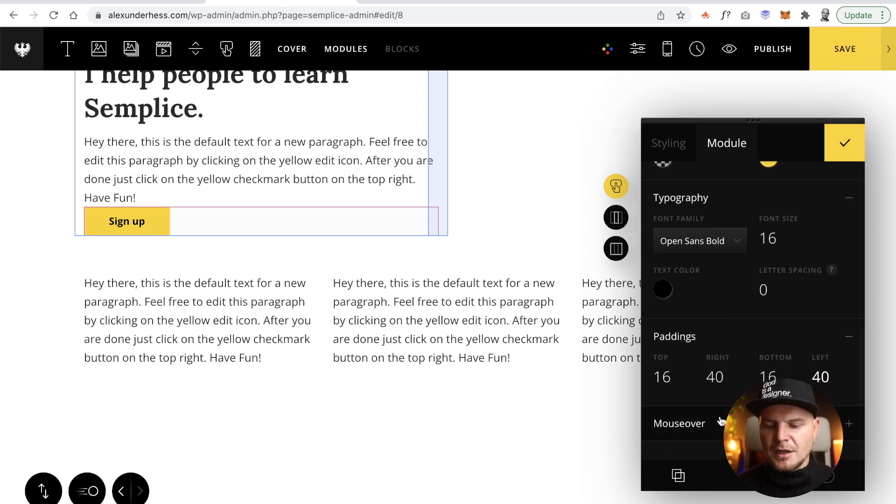
scroll(734, 263, up, 6)
click(782, 260)
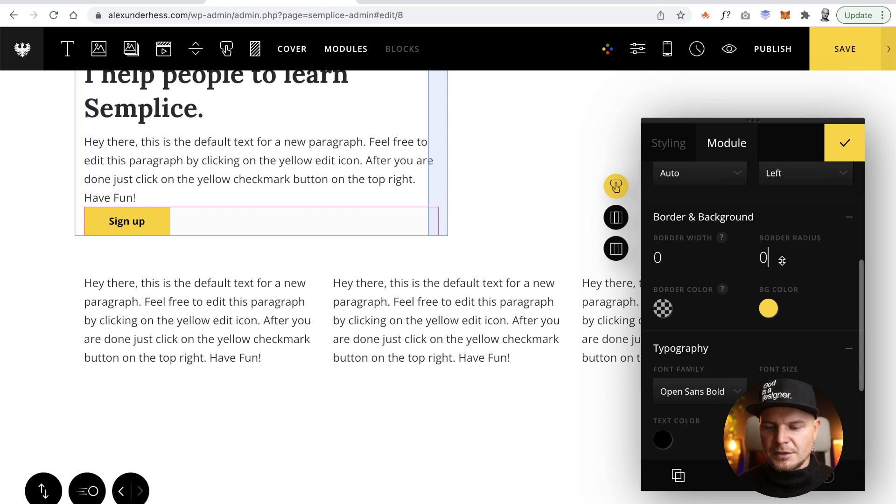
double_click(782, 260)
text(4)
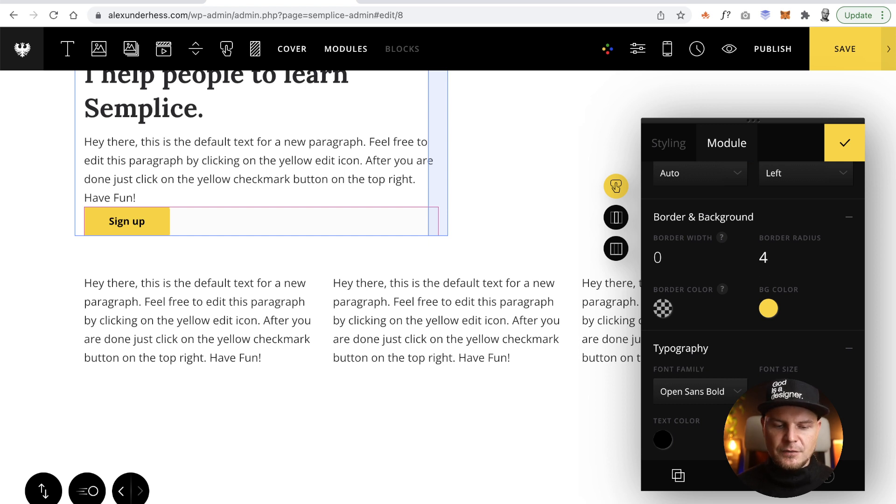
Step: Try border radii of 20 and 56 on the "Sign up" button and return it to 4
drag(776, 258, 740, 257)
text(20)
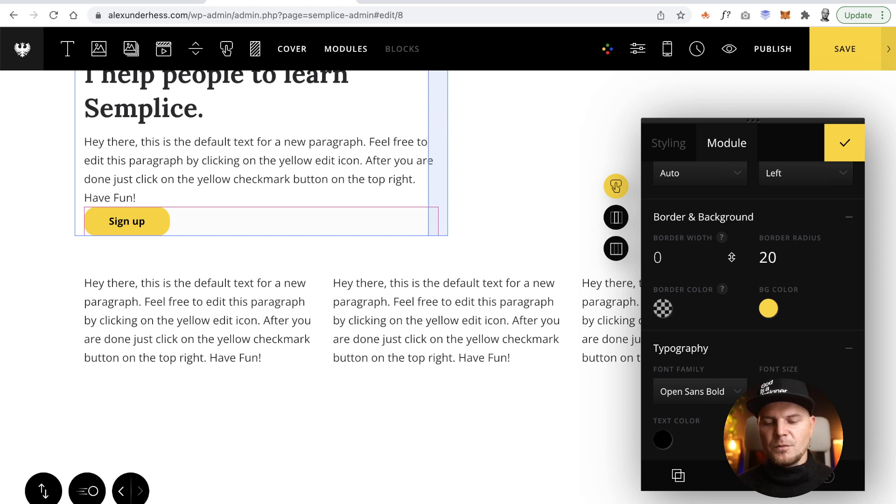
drag(784, 260, 775, 188)
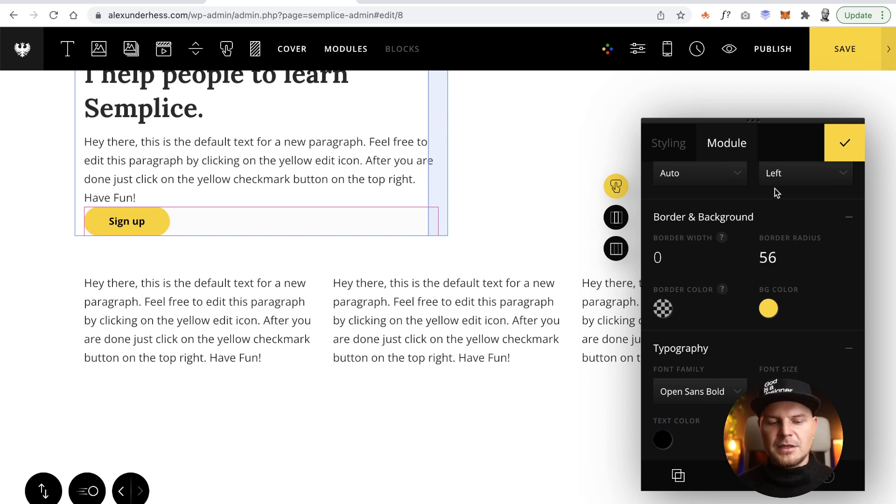
drag(783, 255, 708, 255)
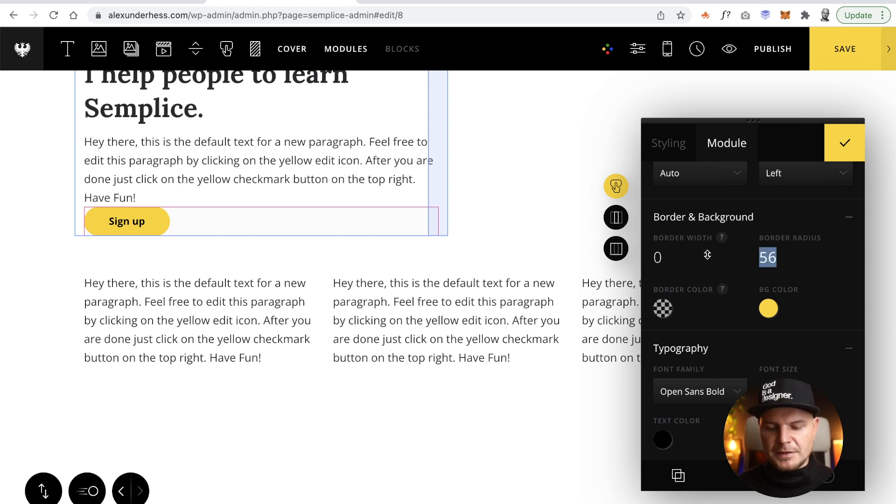
text(4)
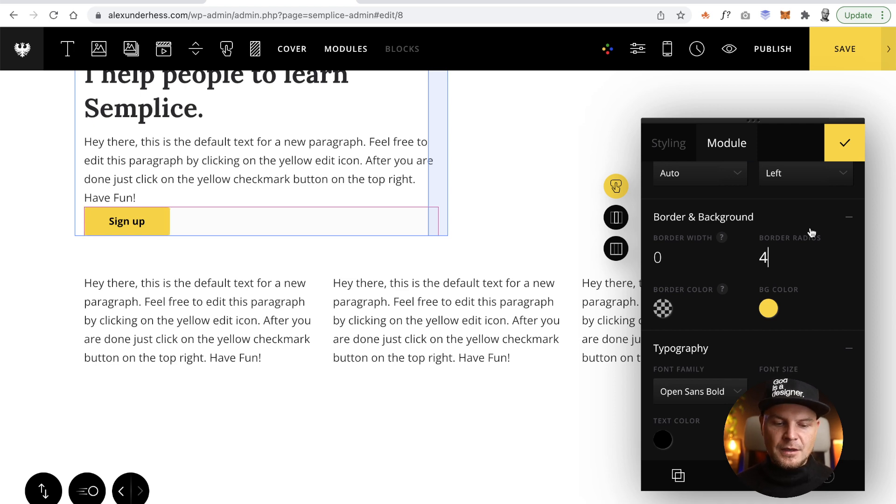
Step: Set the "Sign up" button's top spacing to 24 and close its settings
scroll(726, 169, up, 3)
click(672, 144)
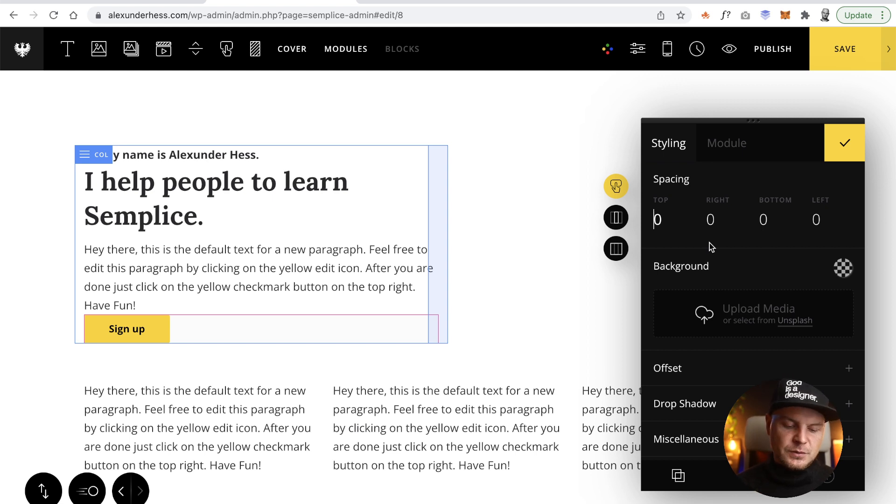
text(240)
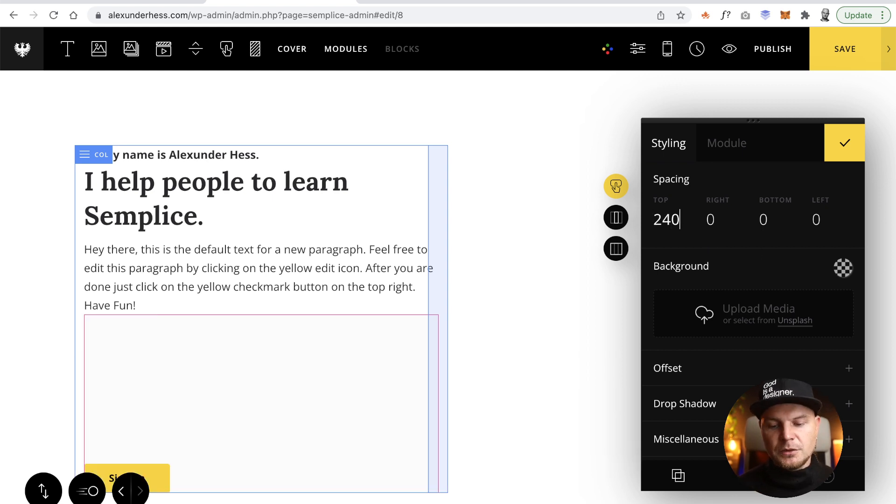
key(BackSpace)
click(855, 151)
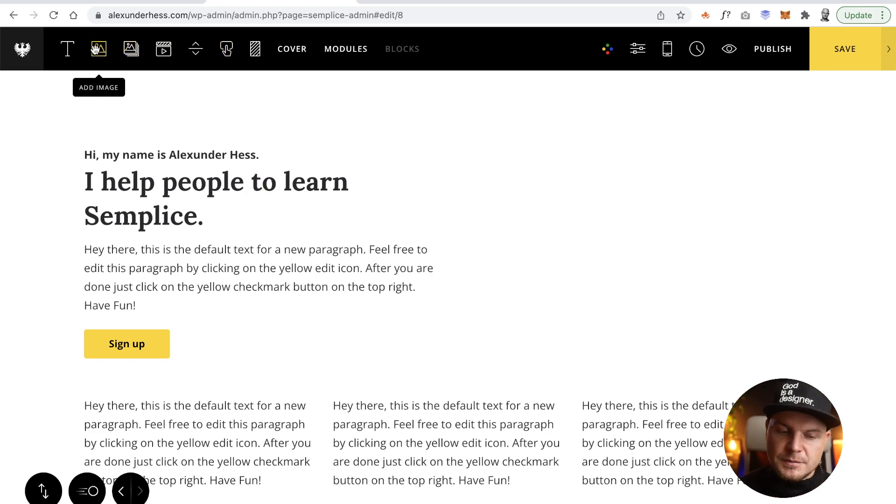
Step: Add an image module in a new column beside the introduction text and open the media library for it
drag(95, 49, 454, 237)
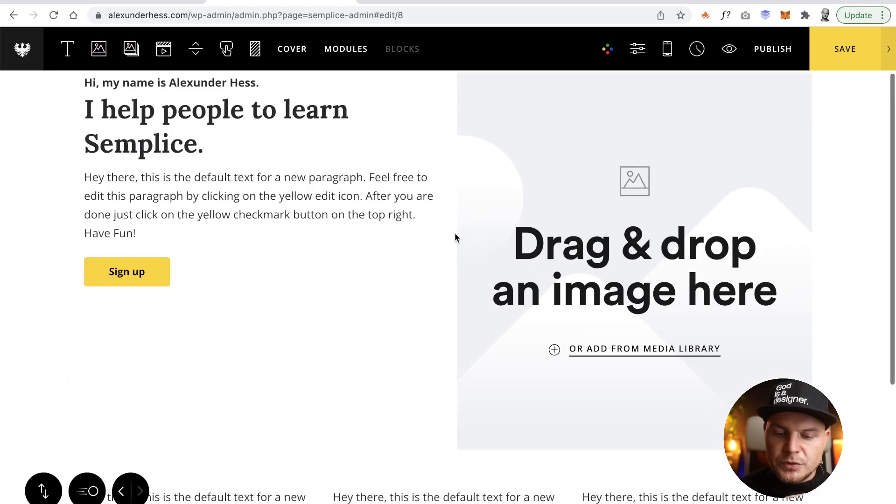
click(592, 268)
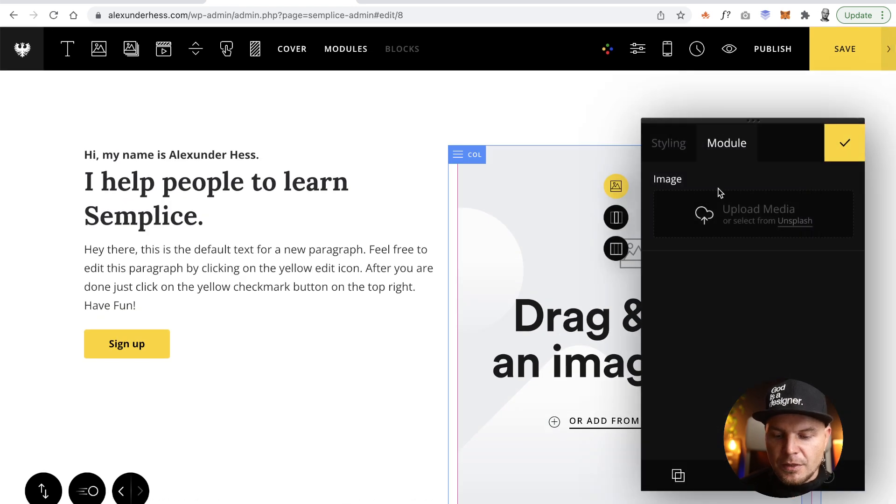
click(728, 217)
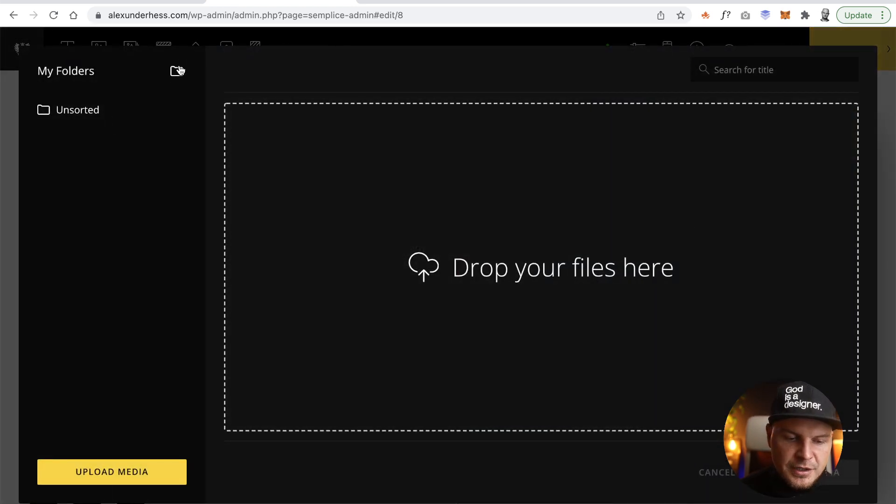
Step: Upload alexhess-color.png from the AlexunderHessDesign folder in iCloud Drive and place it in the image module
click(133, 471)
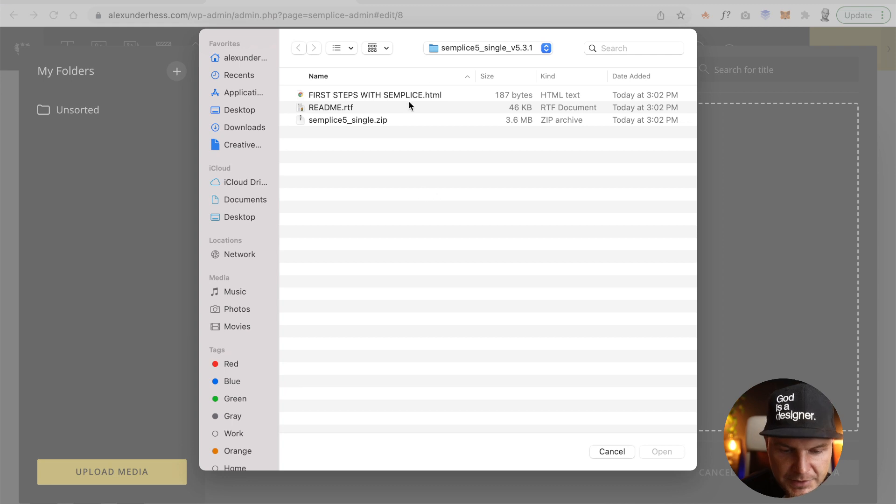
click(239, 182)
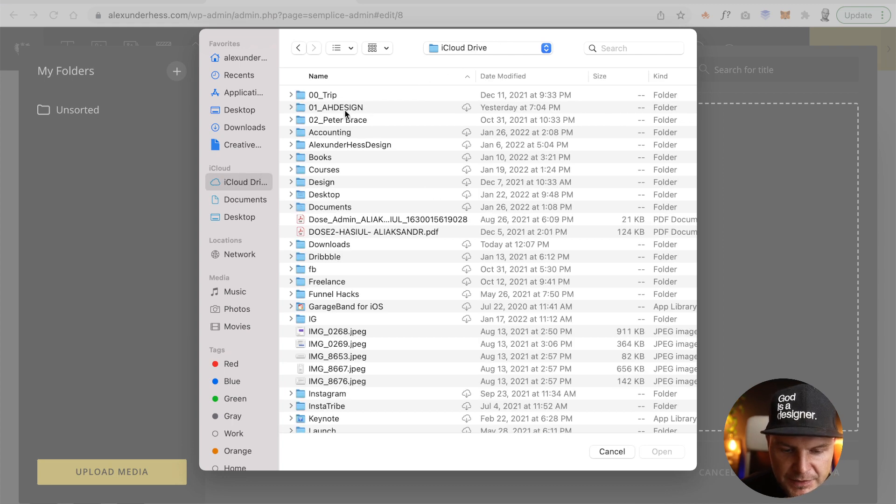
click(289, 145)
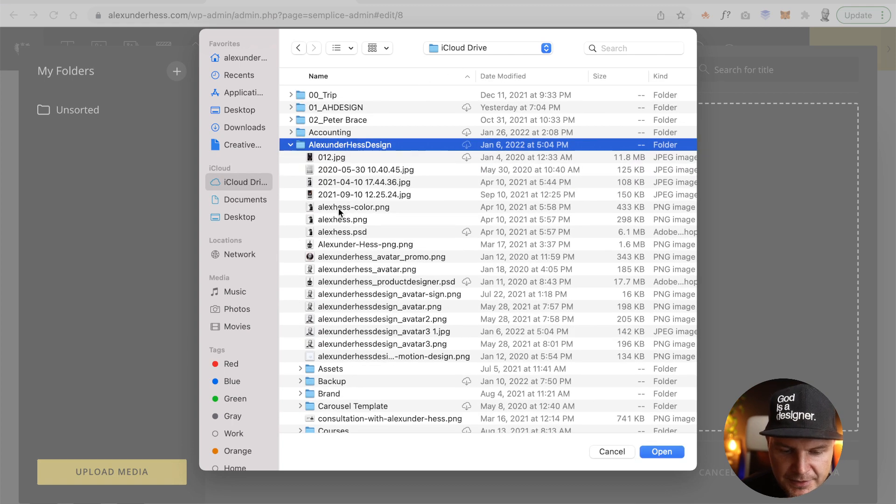
click(339, 209)
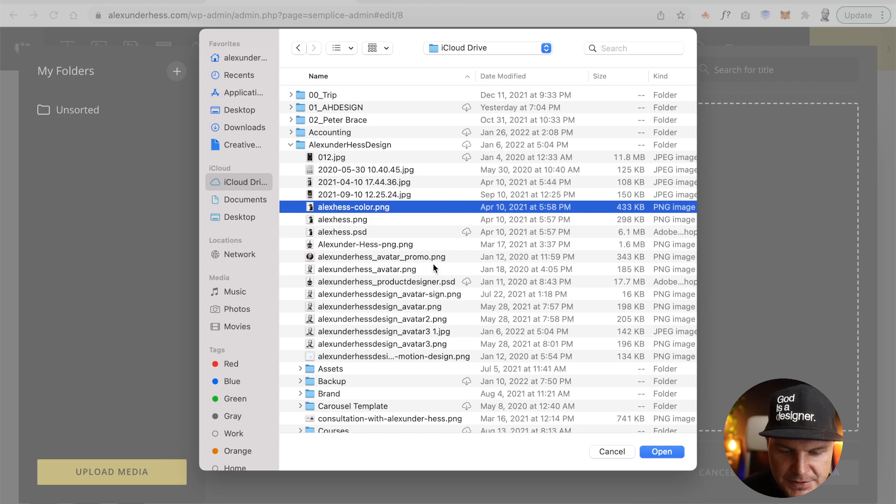
click(662, 451)
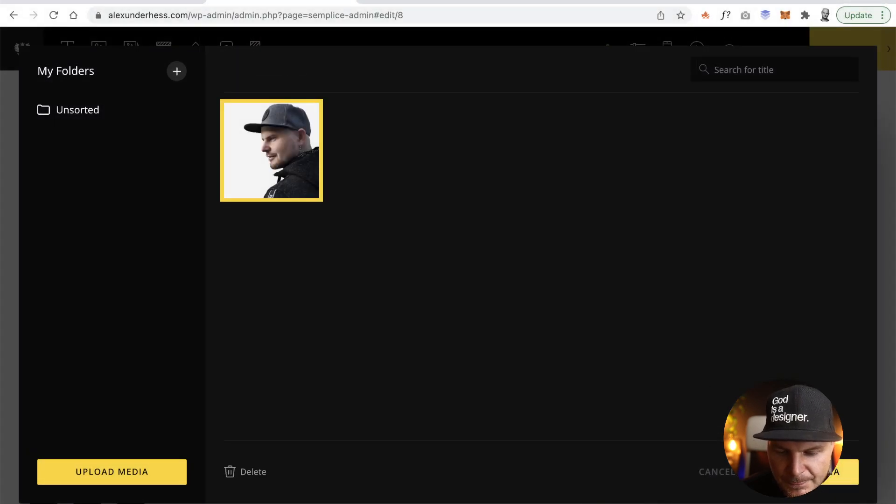
click(798, 472)
click(844, 143)
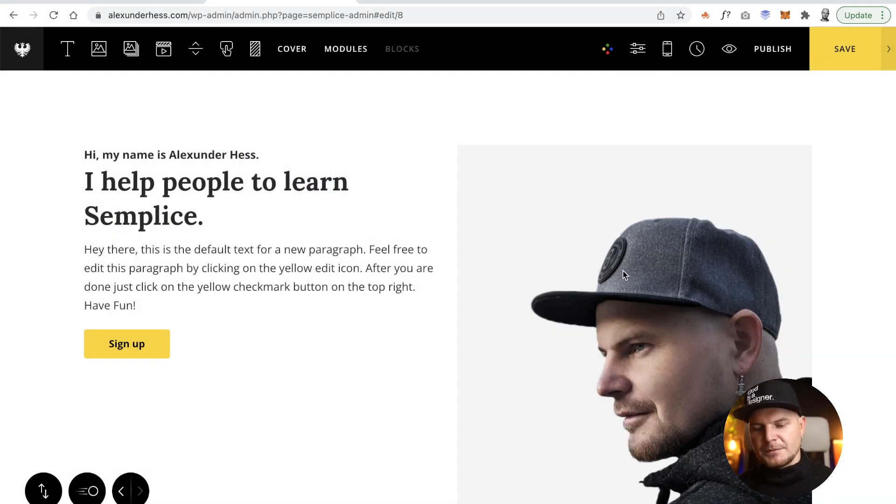
Step: Narrow the portrait image's column to about two thirds of its width
click(625, 275)
click(460, 154)
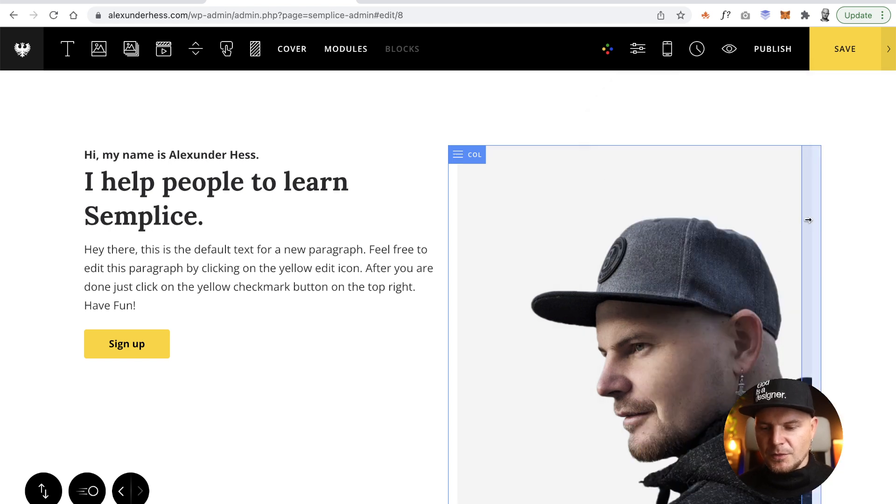
drag(811, 221, 681, 227)
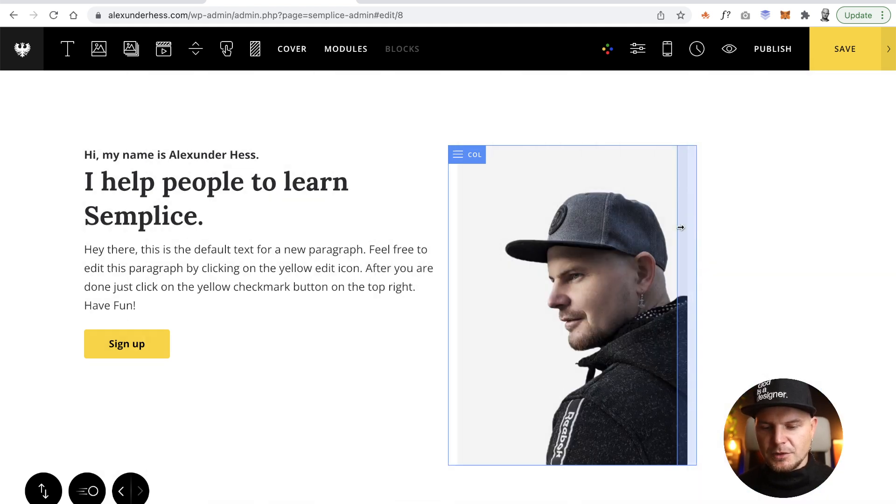
Step: Set the top spacing of the introduction section to 60
click(344, 180)
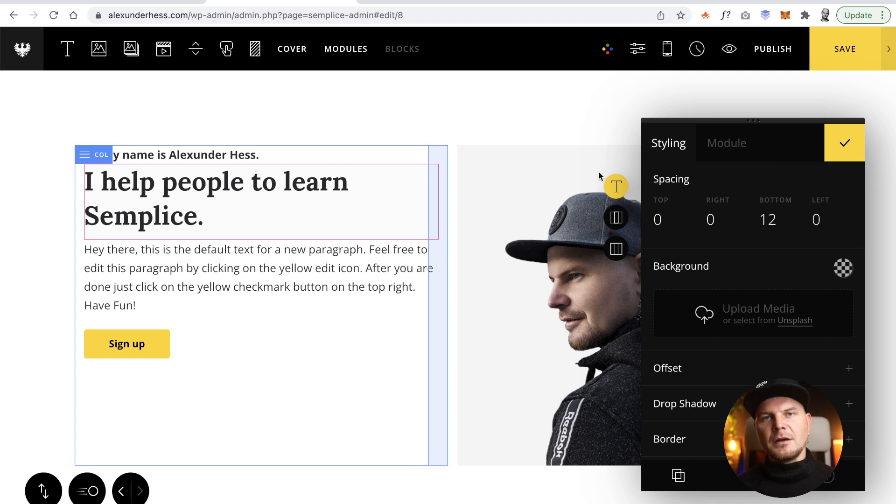
click(616, 249)
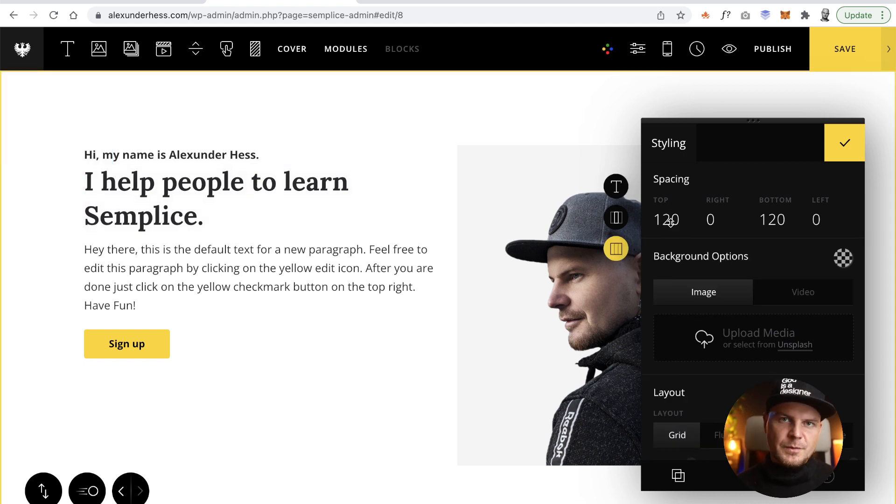
drag(671, 223, 670, 221)
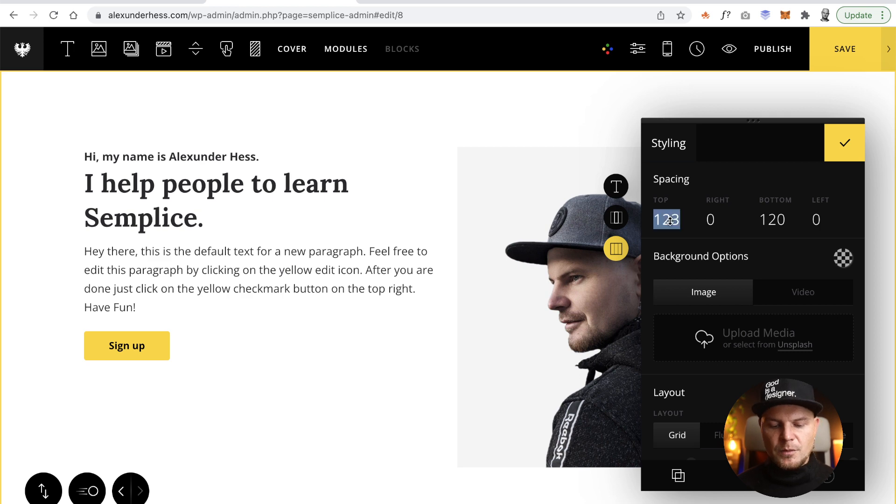
text(60)
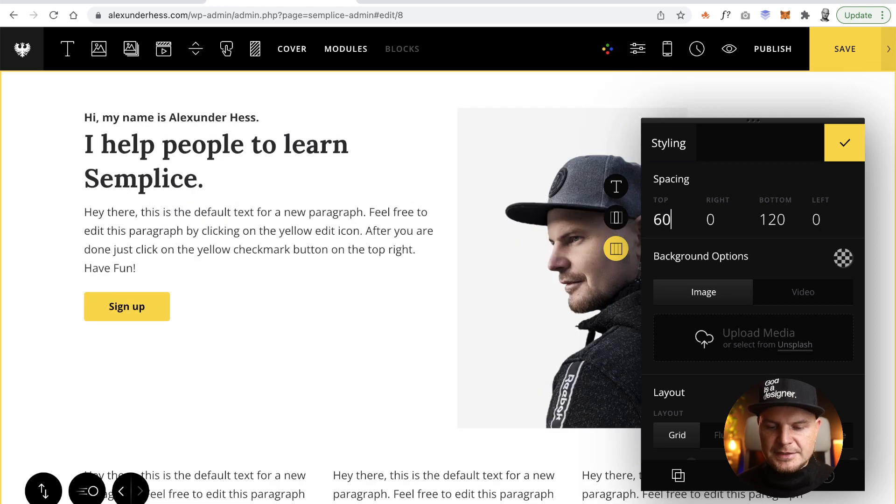
click(827, 157)
Step: Set the top spacing of the introduction text's column to 60
click(262, 117)
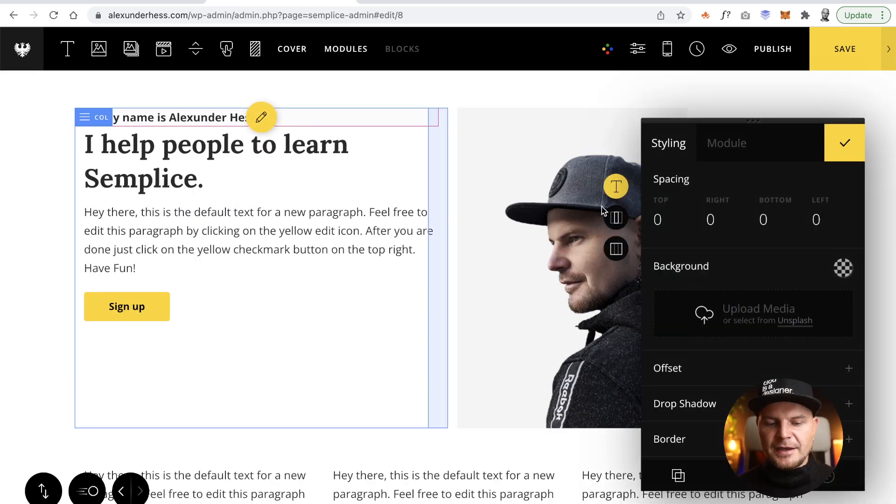
click(616, 216)
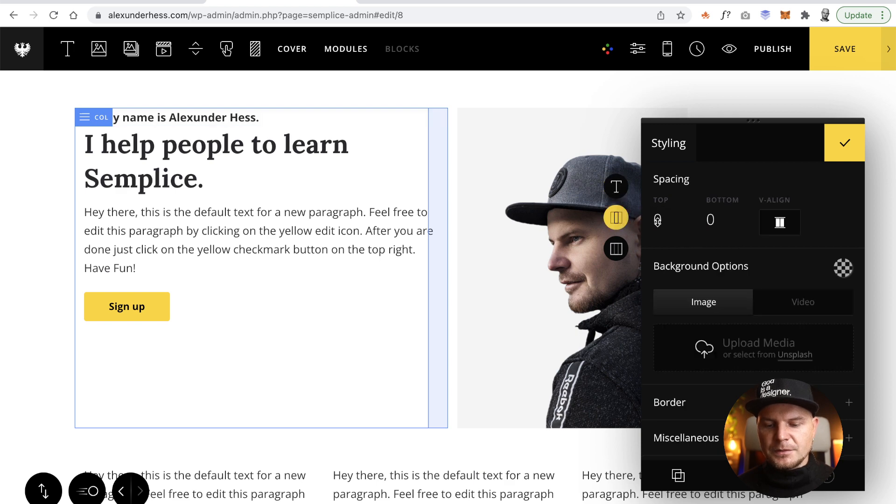
text(6)
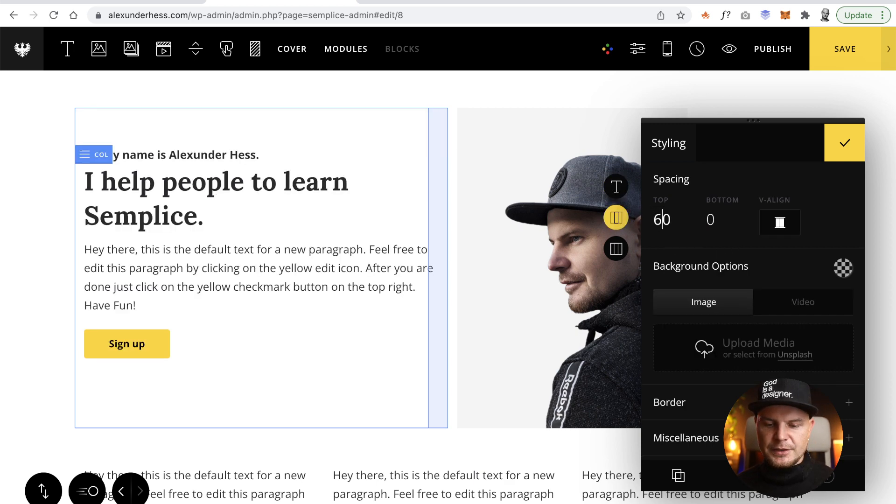
click(839, 163)
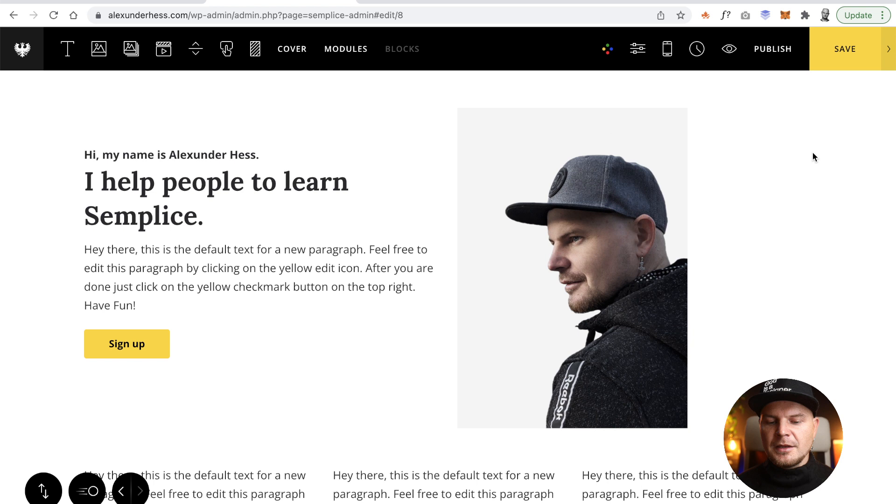
Step: Vertically align the introduction section's content to the middle
click(625, 190)
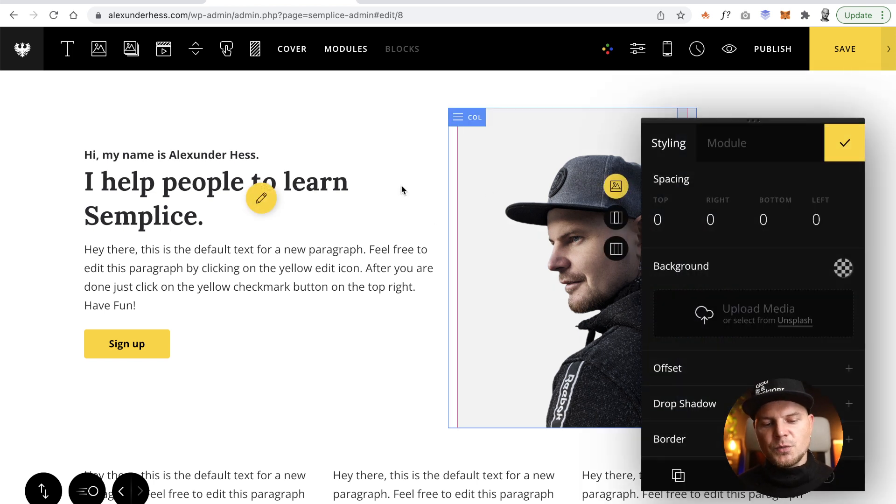
click(616, 217)
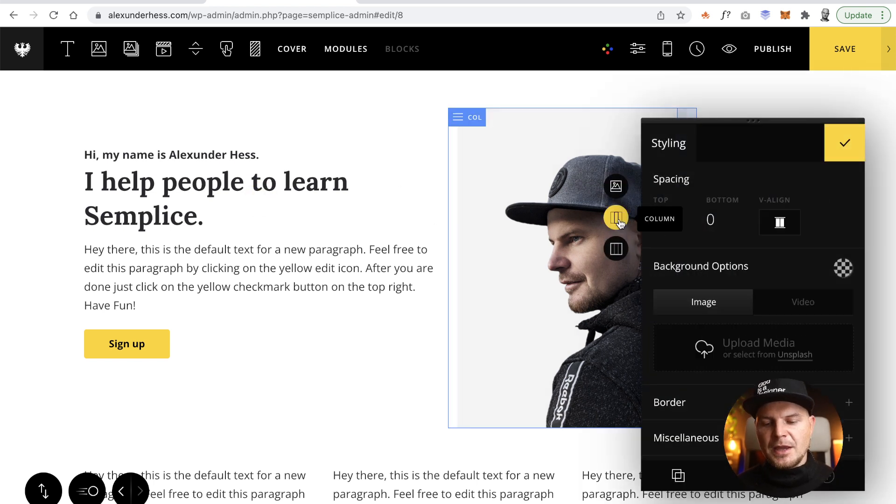
click(620, 251)
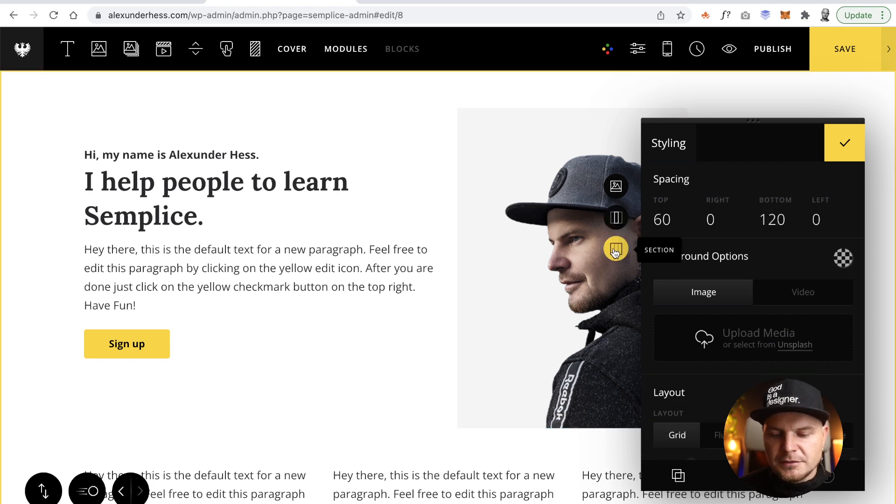
scroll(694, 233, down, 3)
scroll(696, 271, down, 1)
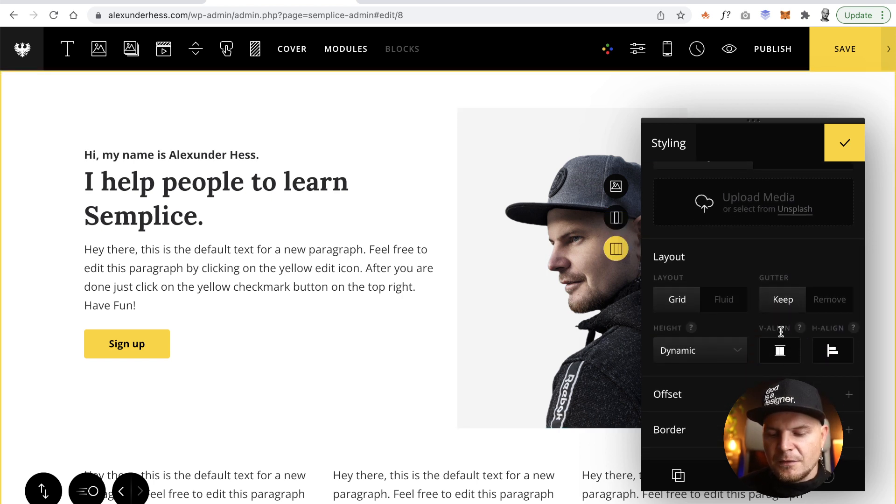
click(782, 350)
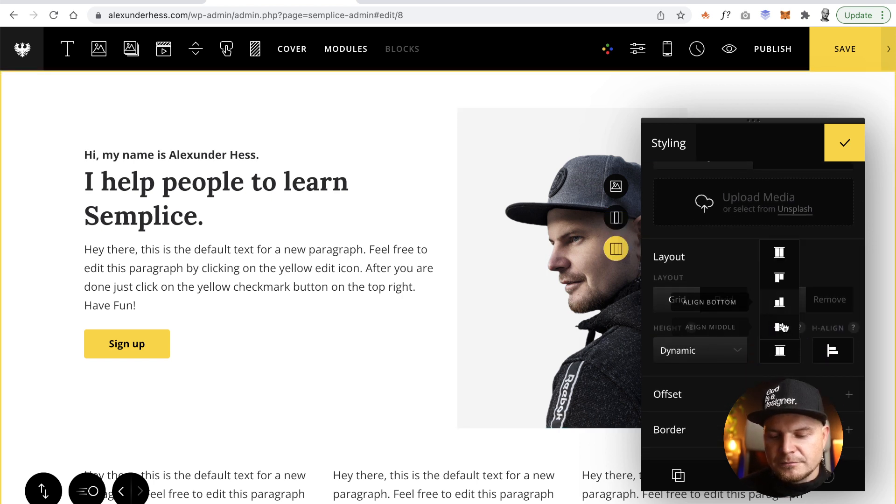
click(782, 330)
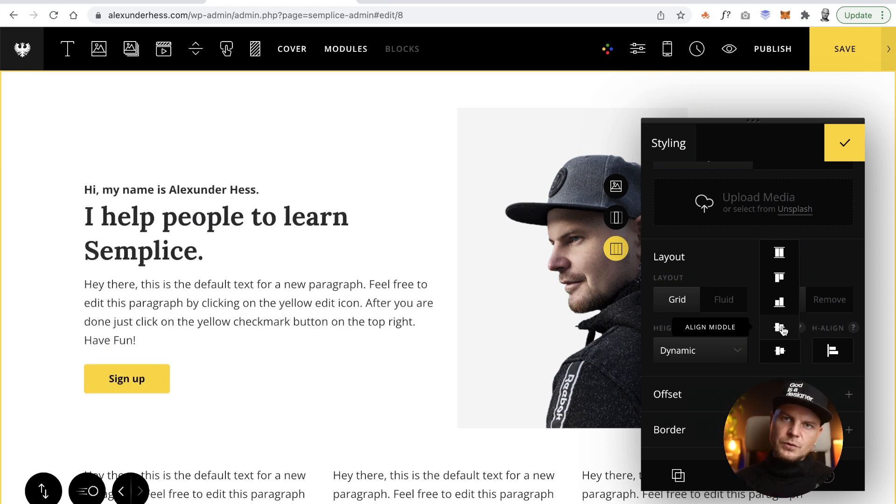
Step: Try Space Around and Align Center for the introduction section's horizontal alignment, and settle on Space Between
click(833, 351)
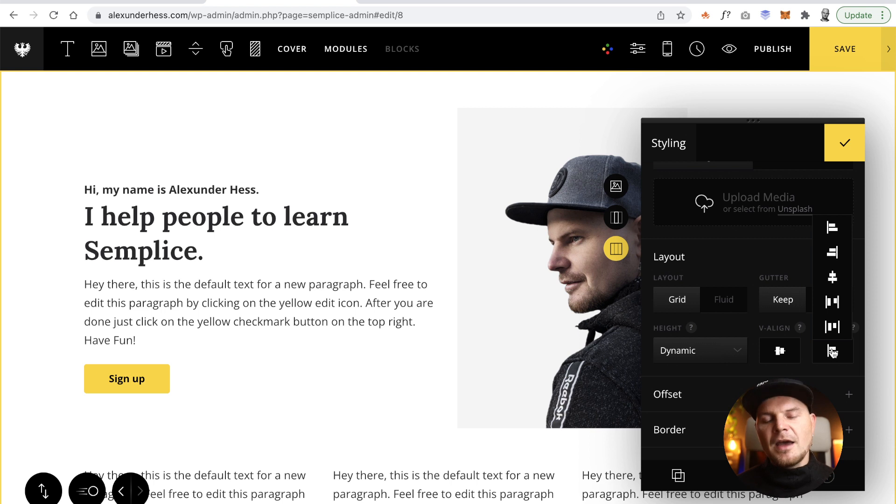
click(833, 328)
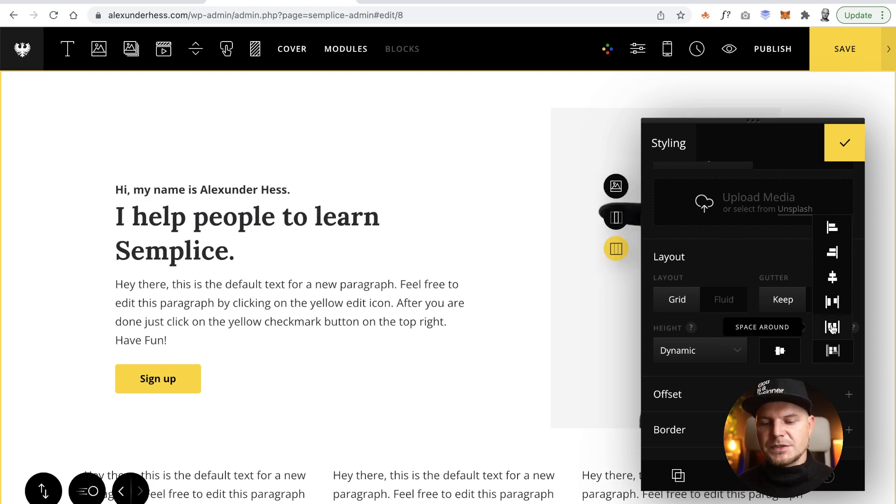
click(834, 277)
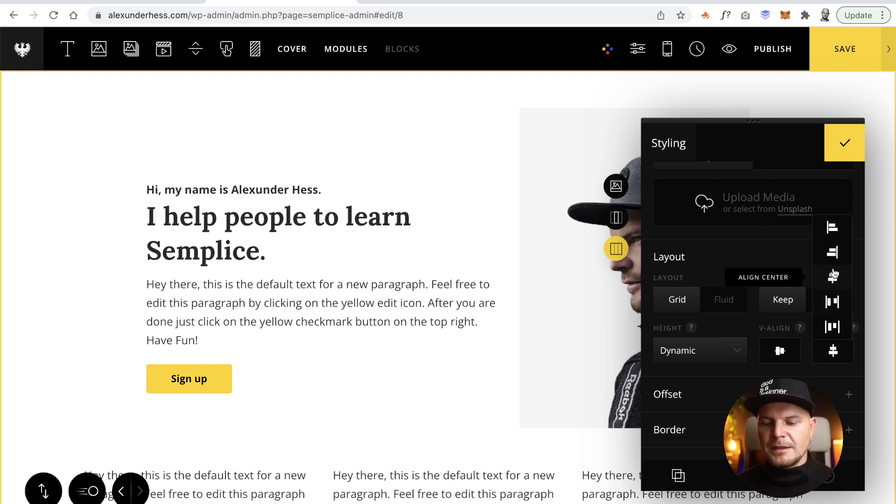
click(832, 302)
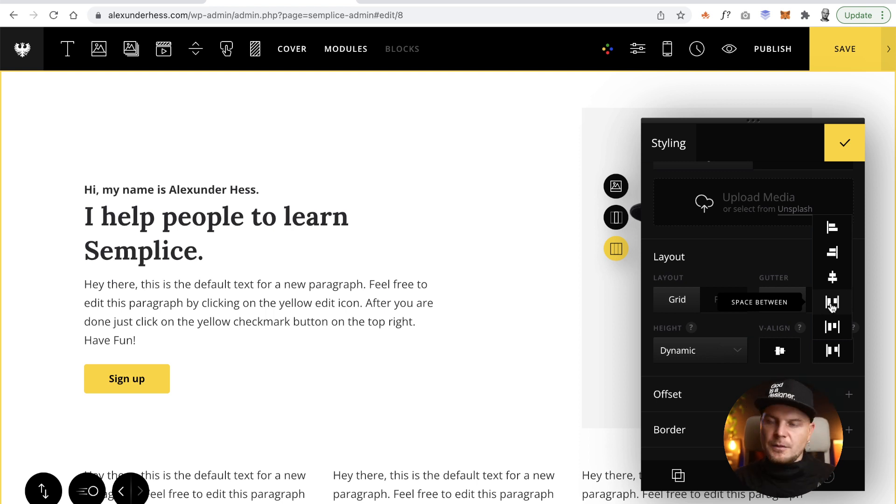
click(843, 143)
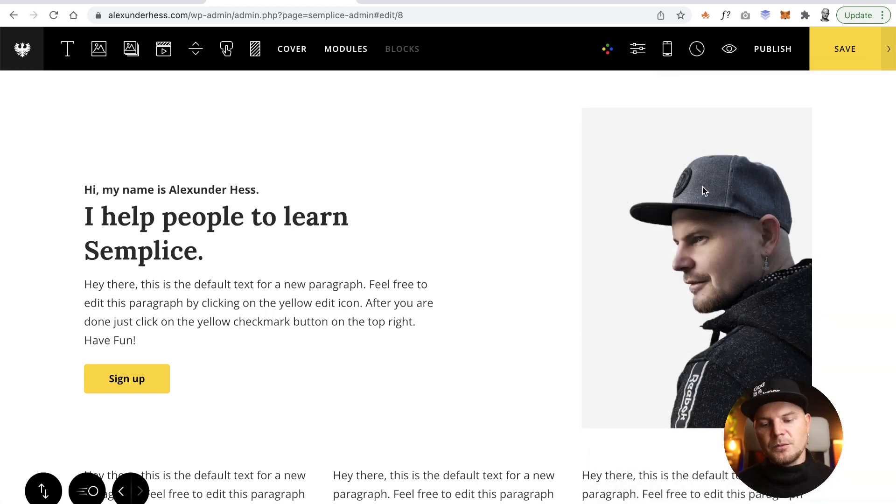
Step: Try a narrow spacer column between the first and second text columns, and undo both its resizing and its insertion
scroll(526, 169, down, 3)
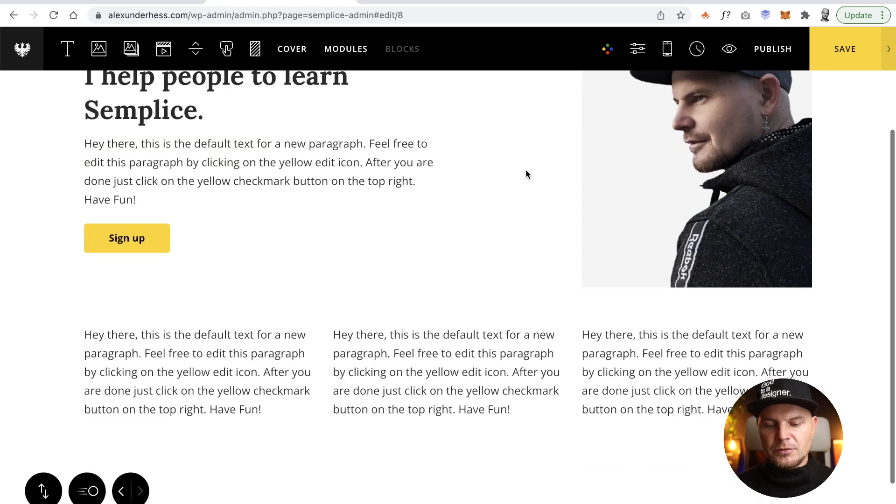
scroll(526, 169, up, 3)
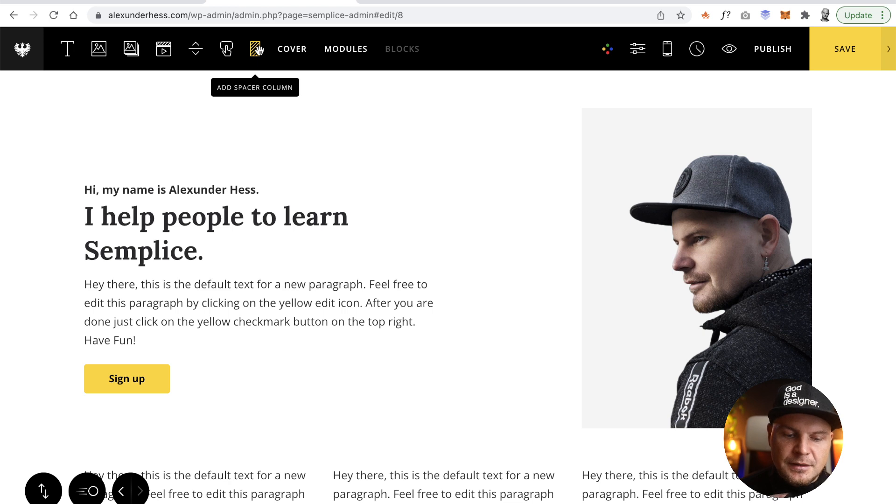
scroll(258, 50, down, 3)
drag(258, 50, 318, 441)
scroll(373, 338, down, 3)
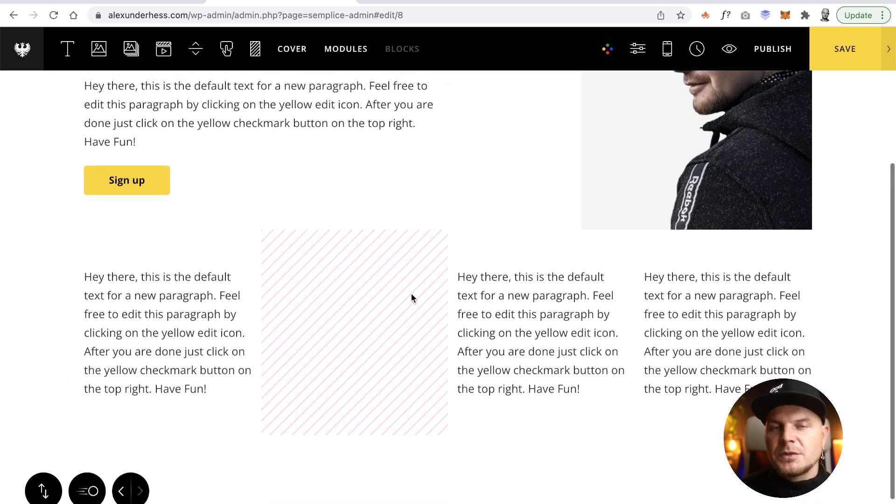
scroll(410, 298, up, 2)
click(392, 386)
drag(430, 378, 353, 380)
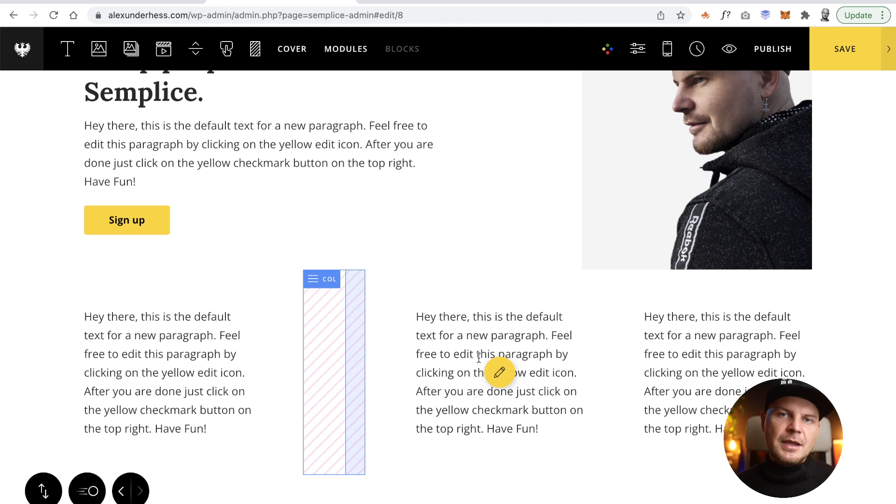
key(super+z)
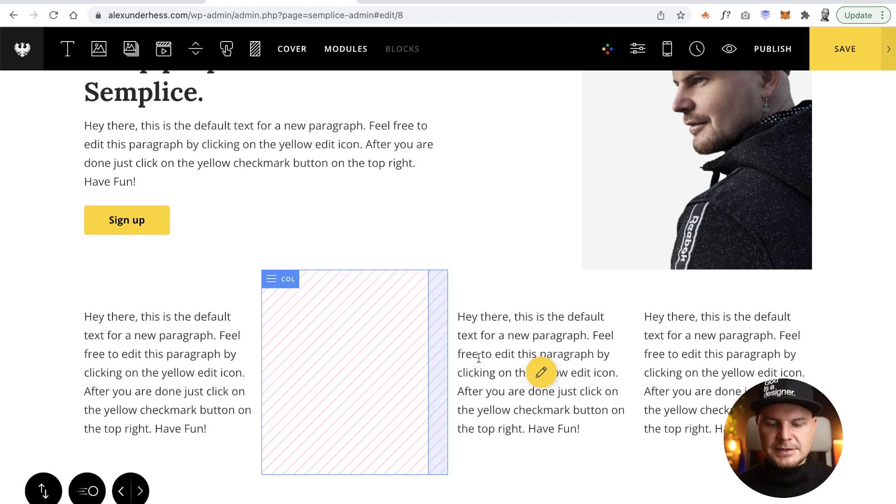
key(super+z)
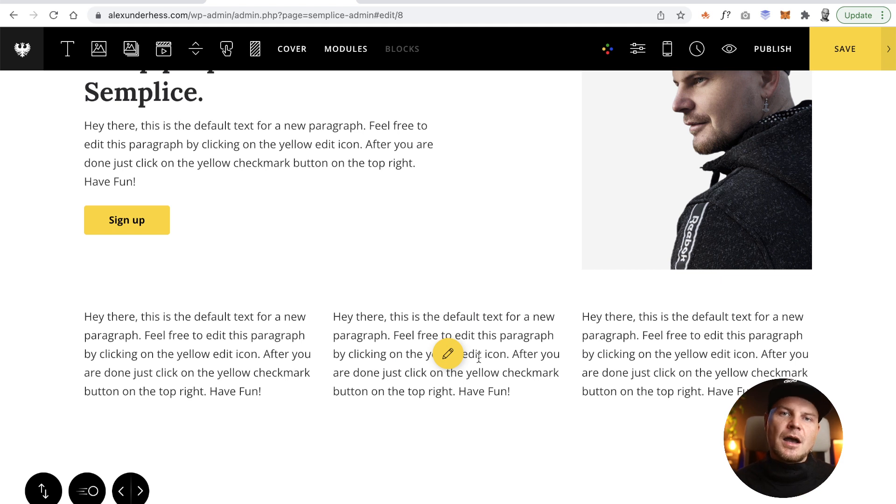
Step: Make the page cover visible to view the cover presets, and set it back to hidden
click(294, 51)
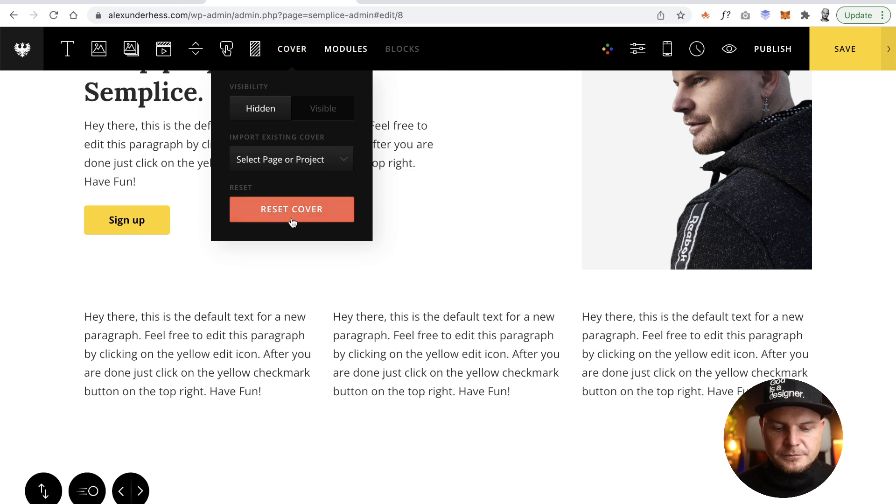
click(321, 164)
click(333, 161)
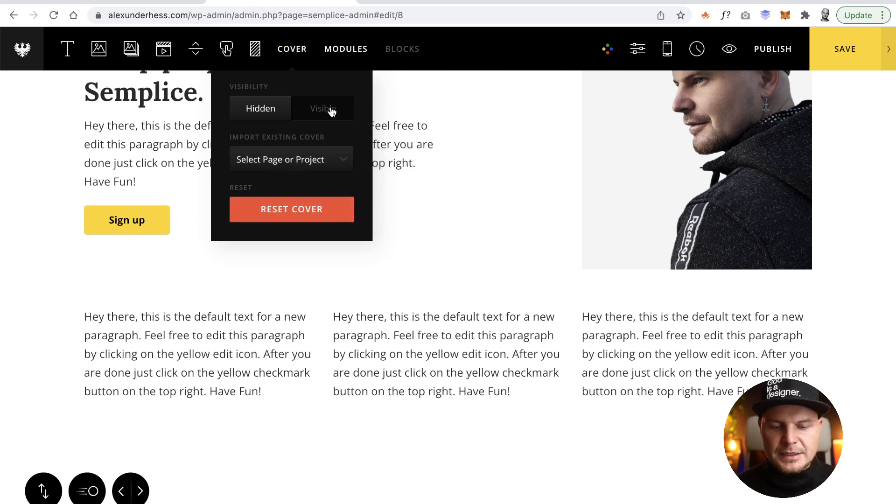
click(320, 110)
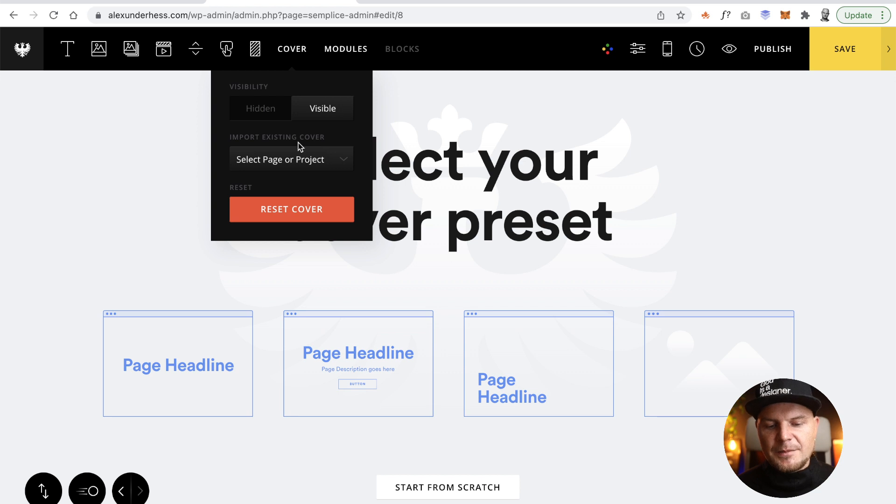
click(273, 109)
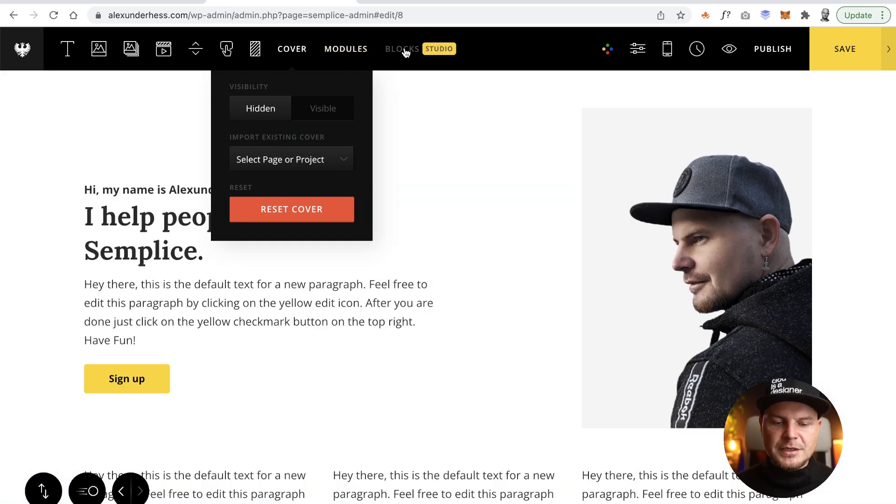
Step: Browse the custom modules and add a Portfolio Grid below the three-column text row
click(356, 51)
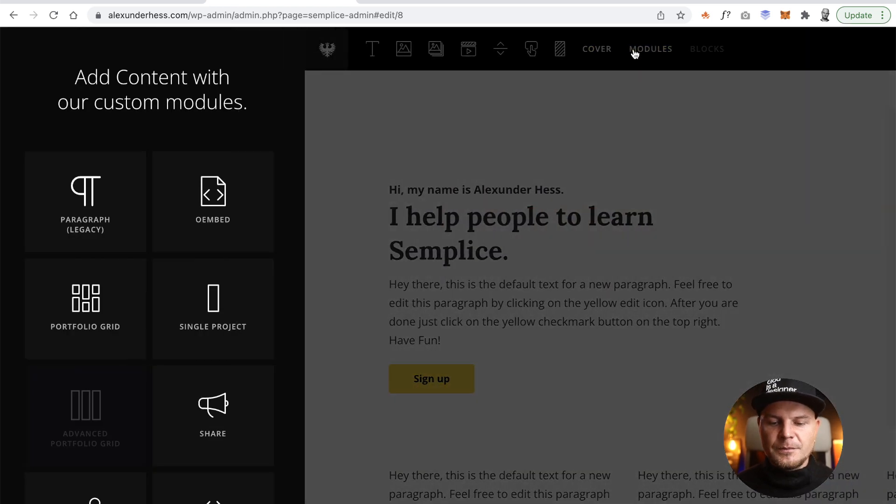
click(597, 48)
click(363, 49)
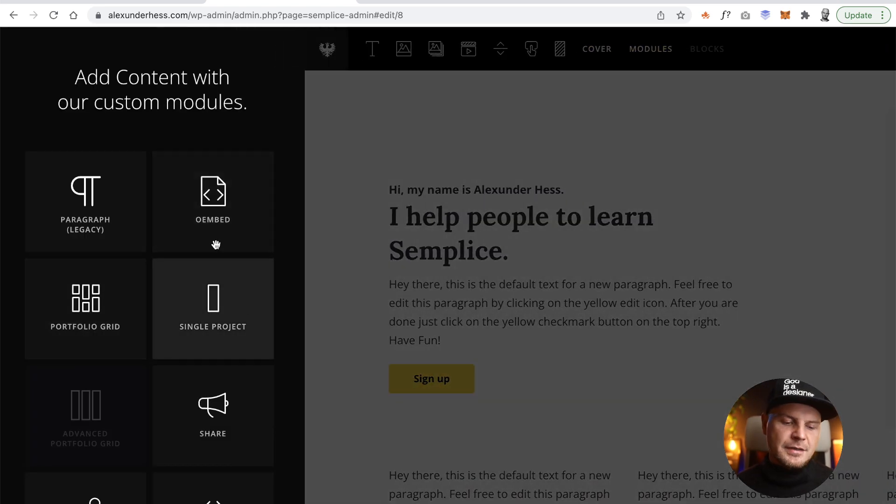
scroll(216, 244, down, 10)
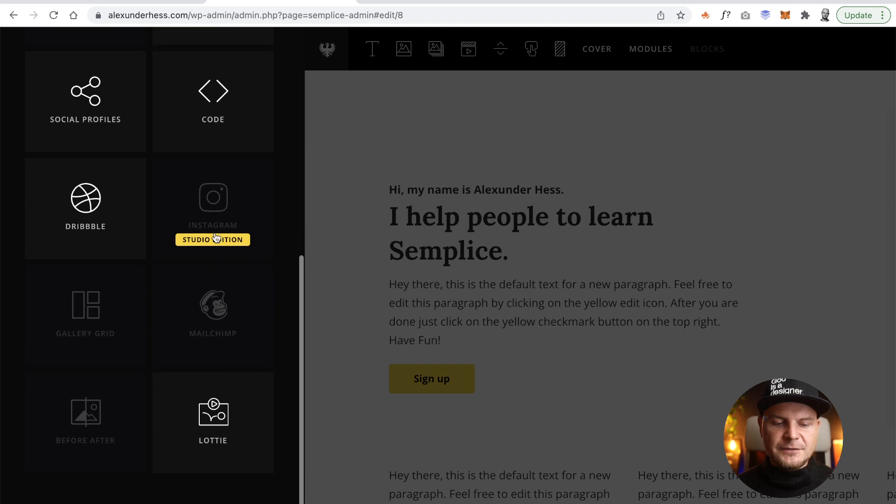
scroll(216, 238, up, 2)
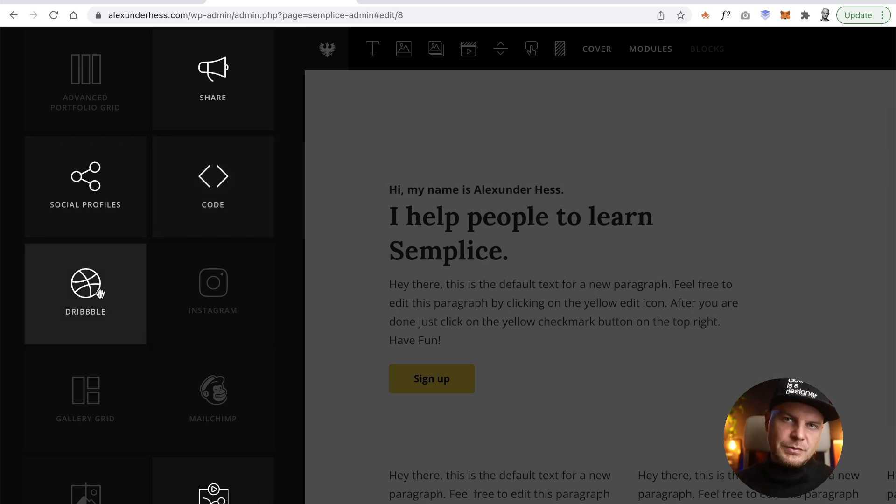
scroll(100, 293, up, 5)
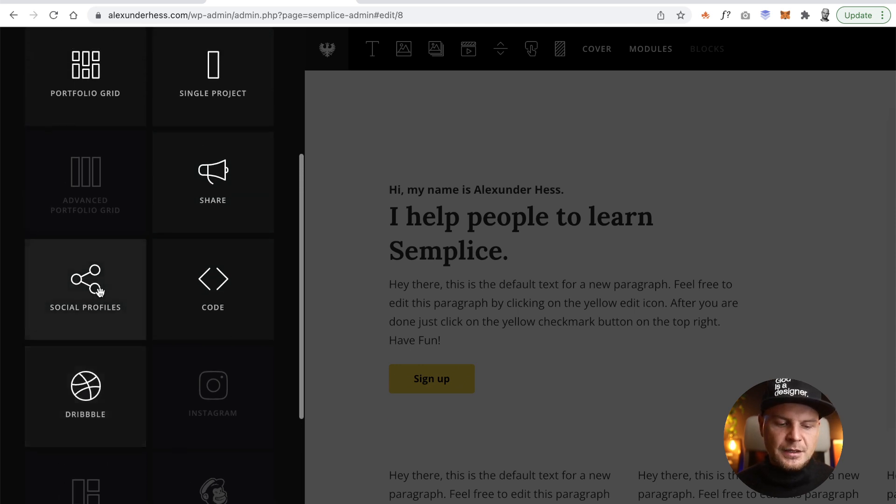
scroll(235, 180, up, 3)
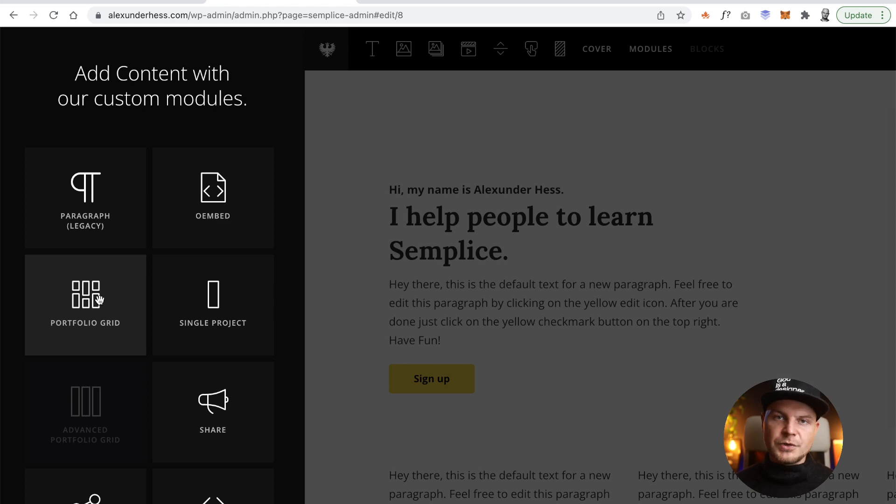
drag(99, 298, 447, 350)
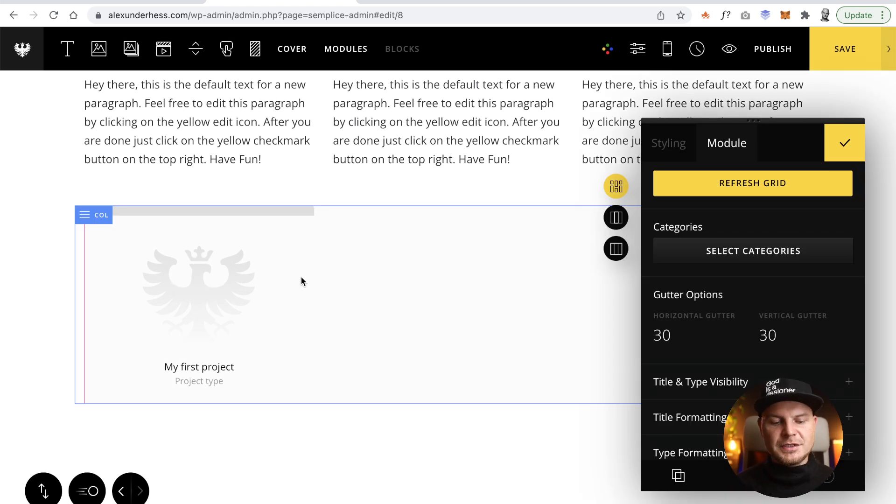
Step: Review the portfolio grid's styling options and selectable project categories
mouse_move(262, 289)
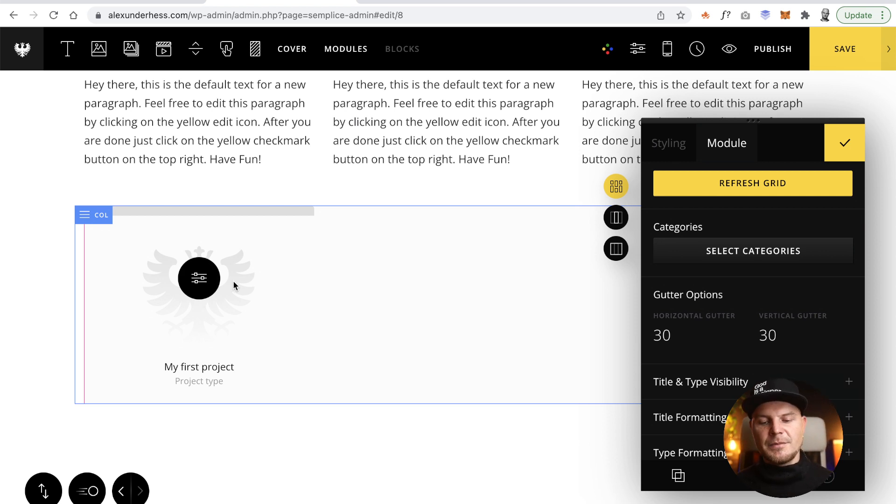
click(675, 143)
click(718, 149)
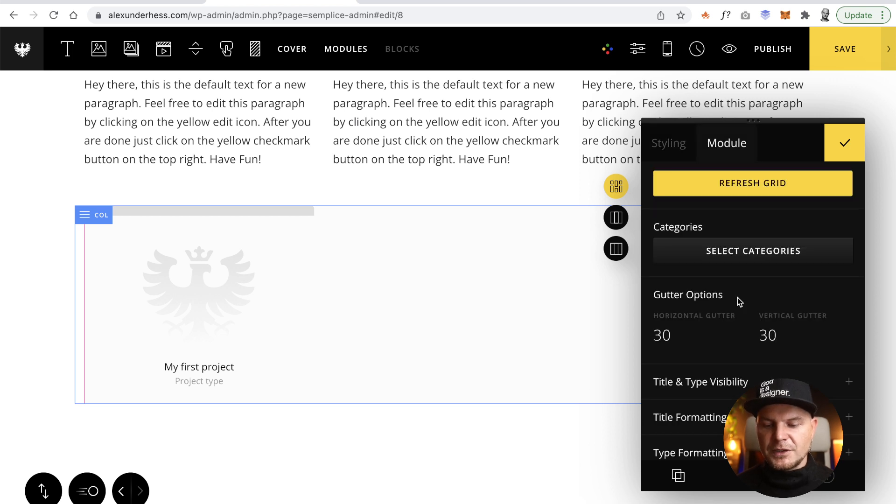
click(747, 253)
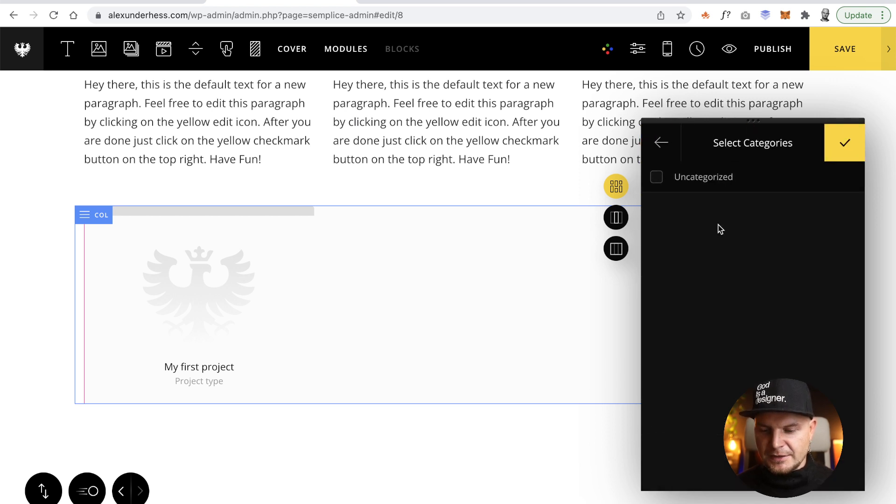
click(660, 143)
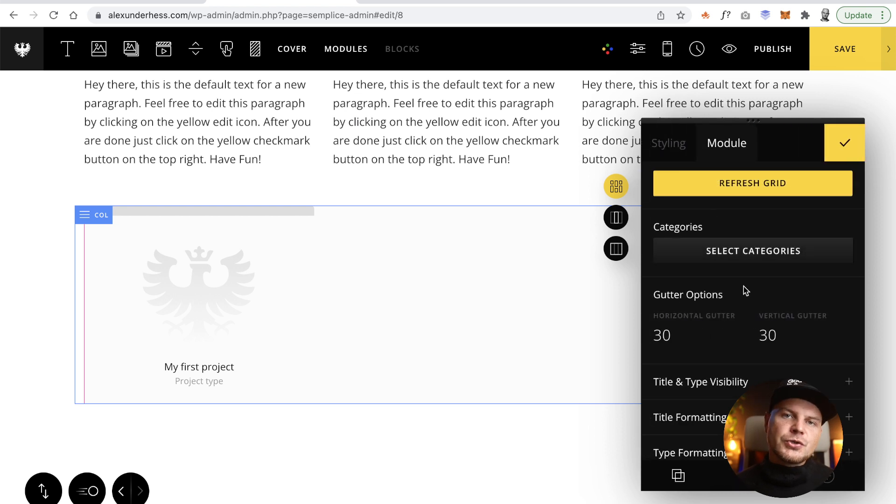
Step: Expand the portfolio grid's title and type visibility options and set the project title font family to Lora Bold
scroll(749, 306, down, 2)
click(746, 320)
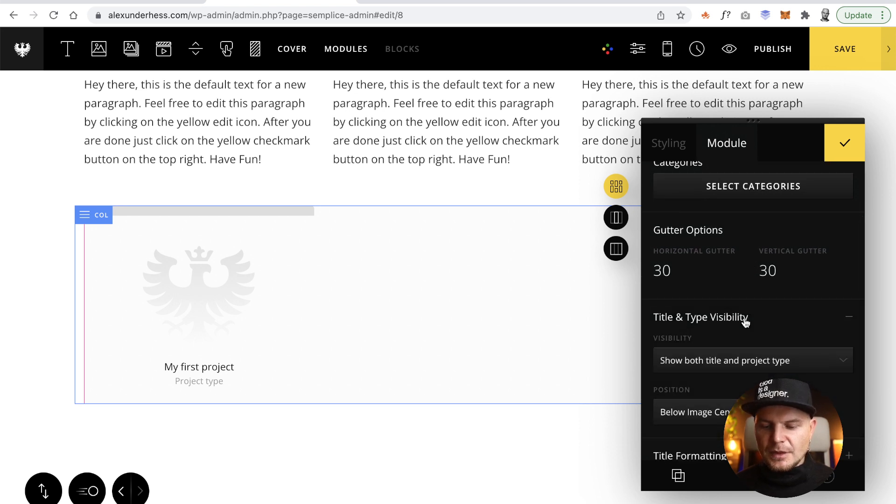
scroll(745, 322, down, 3)
click(727, 353)
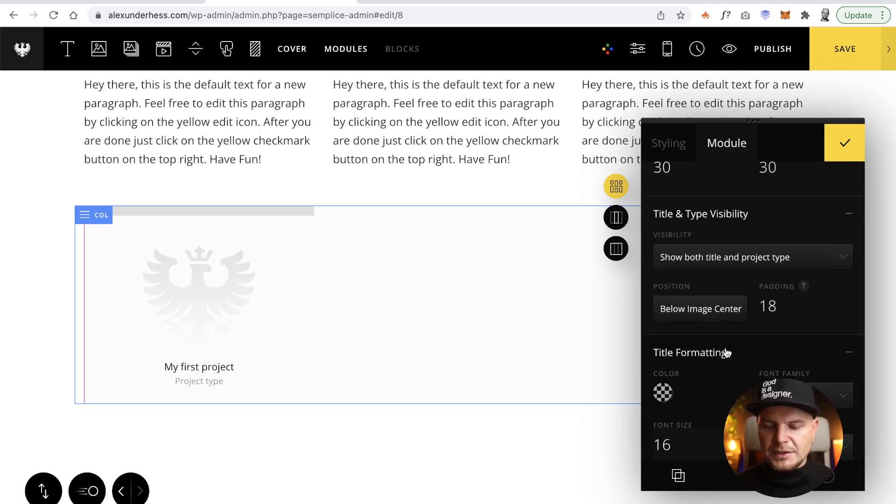
scroll(726, 353, down, 3)
click(810, 293)
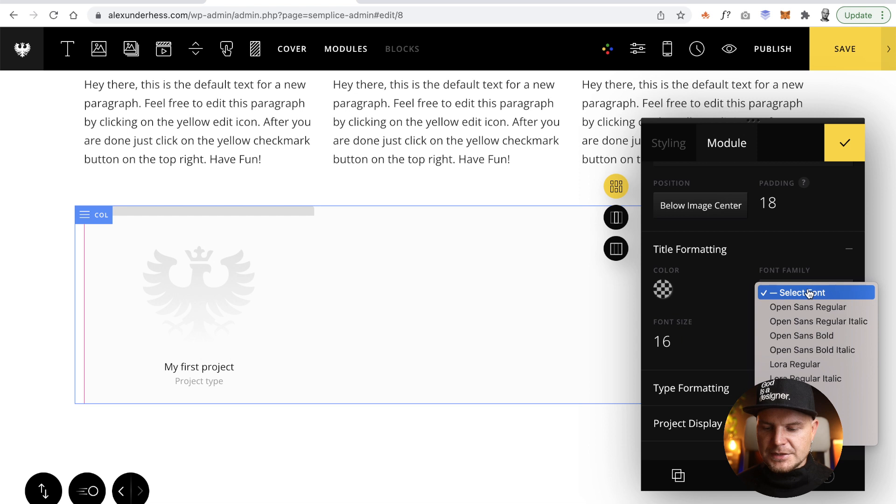
click(810, 293)
click(812, 296)
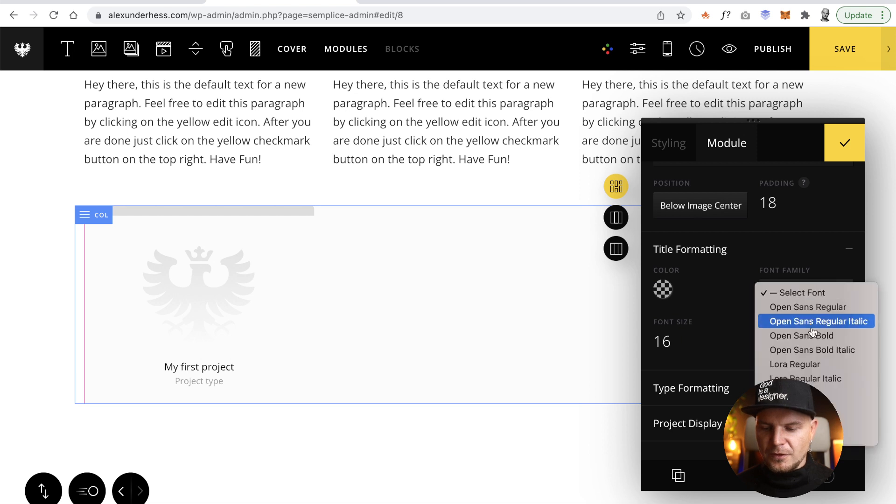
click(821, 393)
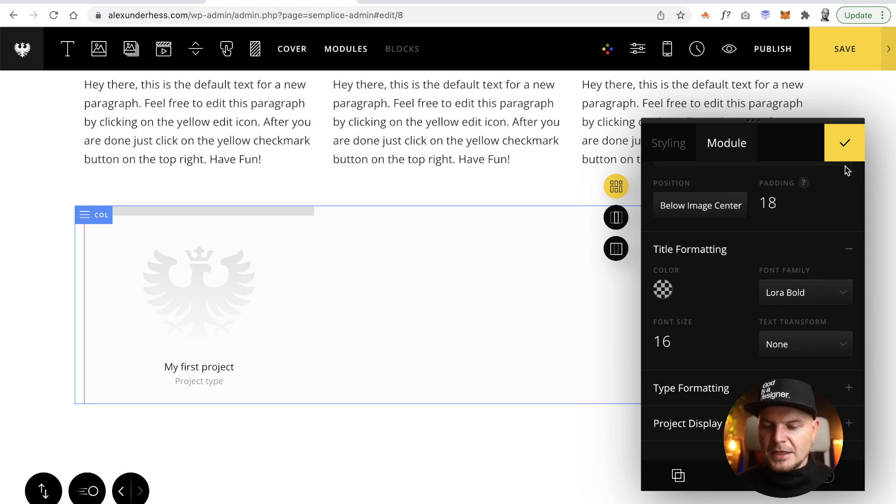
Step: Review the portfolio grid's title text transform, type formatting and project display options, and close the module settings
click(790, 344)
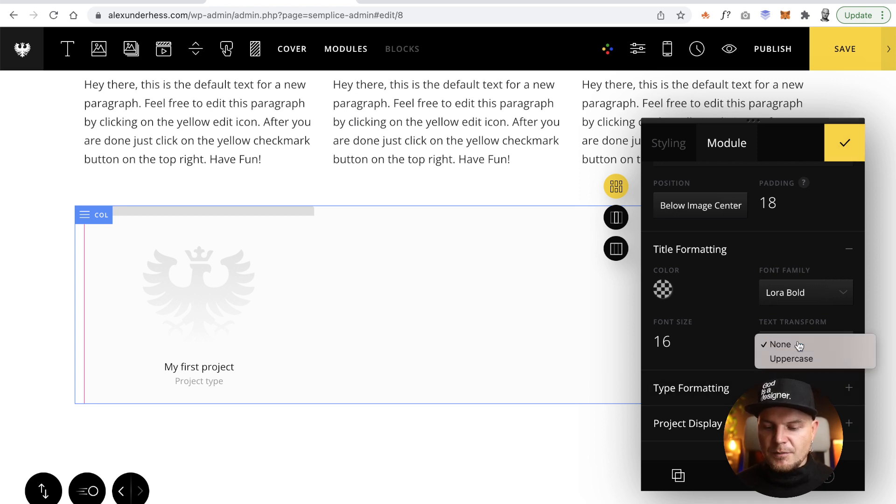
click(799, 344)
click(767, 385)
scroll(767, 379, down, 4)
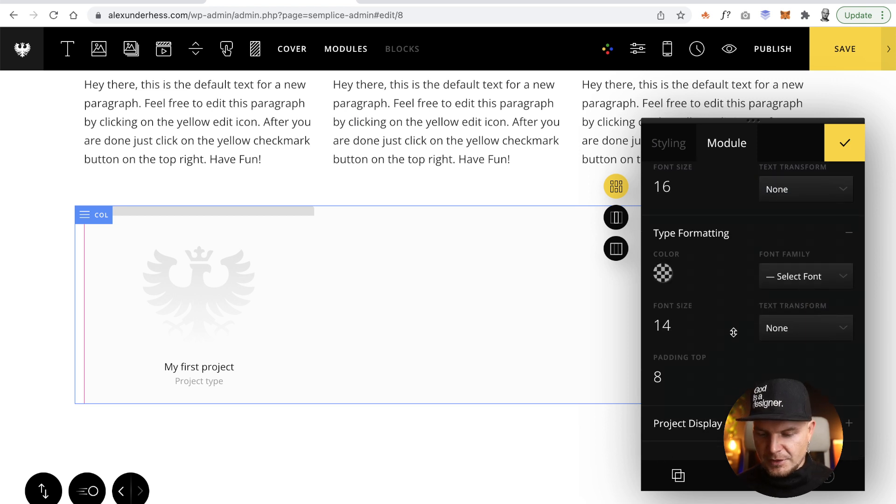
click(767, 423)
scroll(767, 423, down, 2)
click(767, 416)
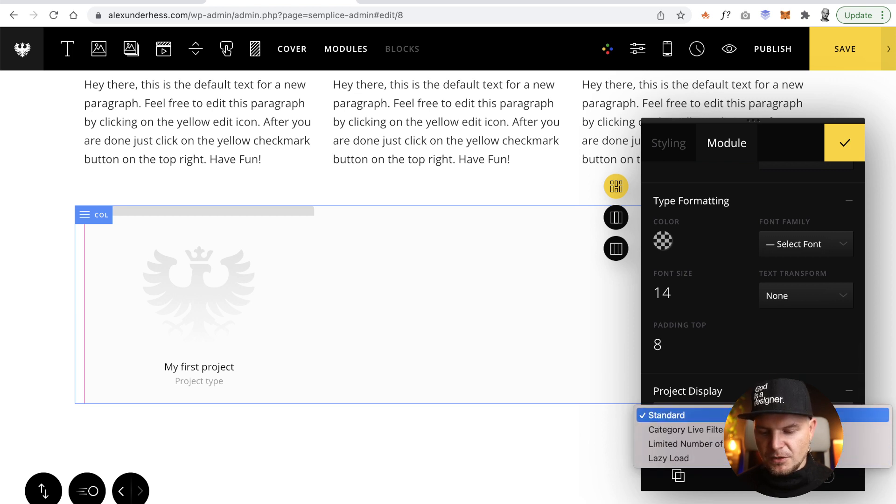
click(780, 415)
scroll(785, 342, up, 2)
scroll(785, 342, up, 3)
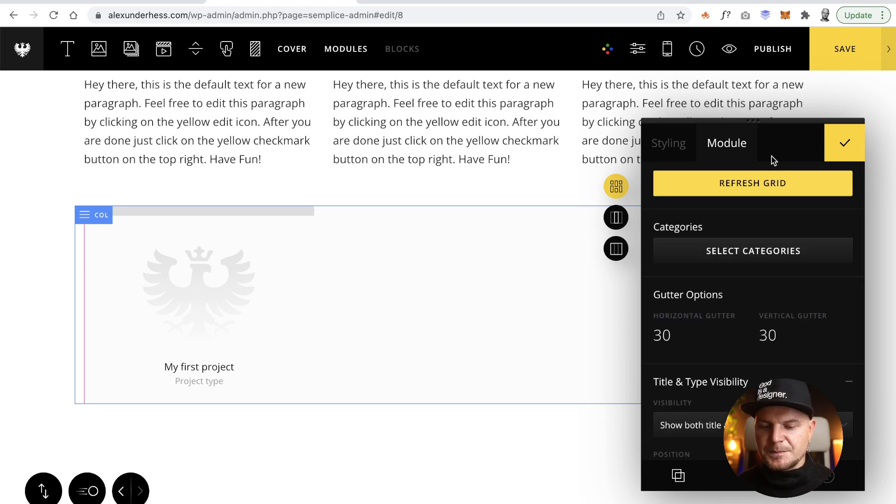
click(845, 143)
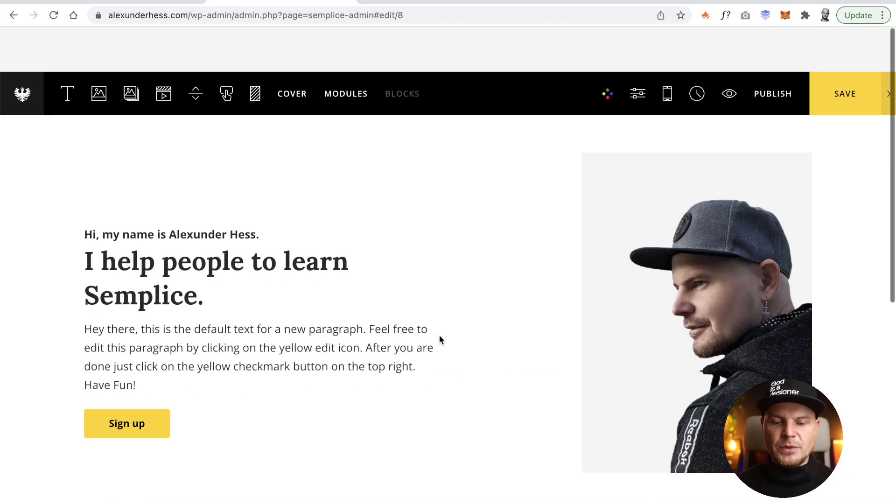
Step: View the Blocks feature information for saving content elements as templates, and close it
scroll(438, 335, up, 6)
mouse_move(391, 50)
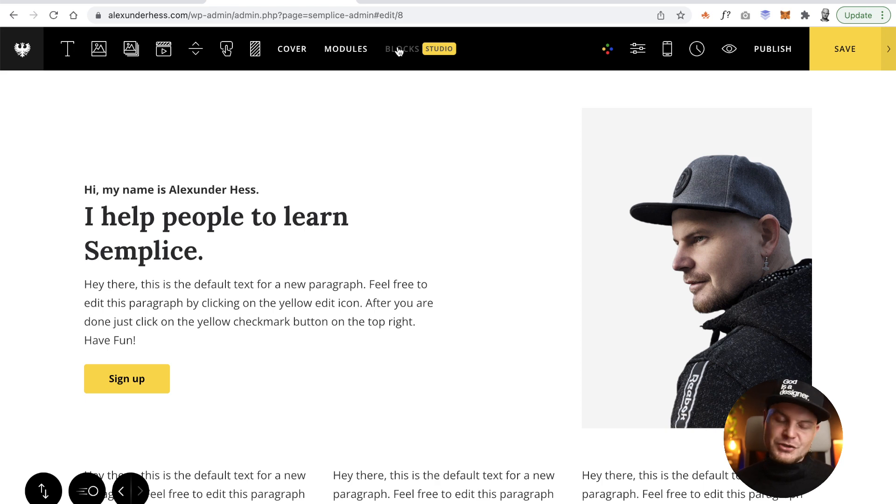
click(399, 49)
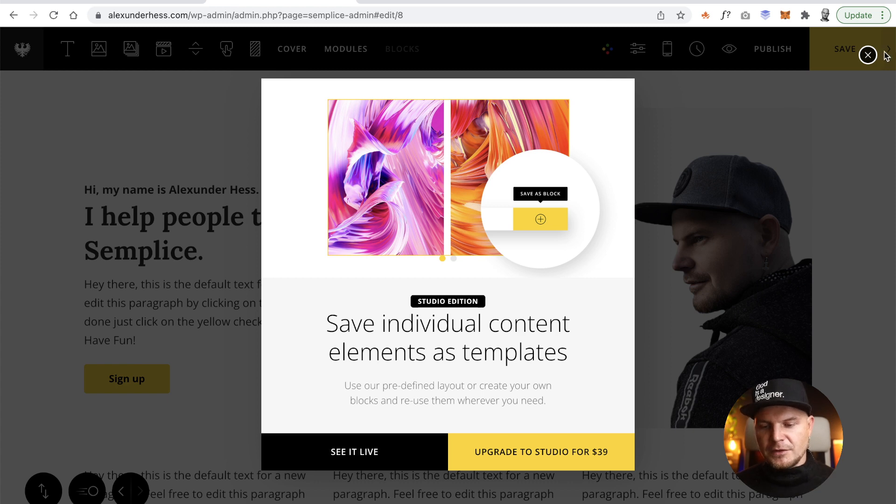
click(868, 55)
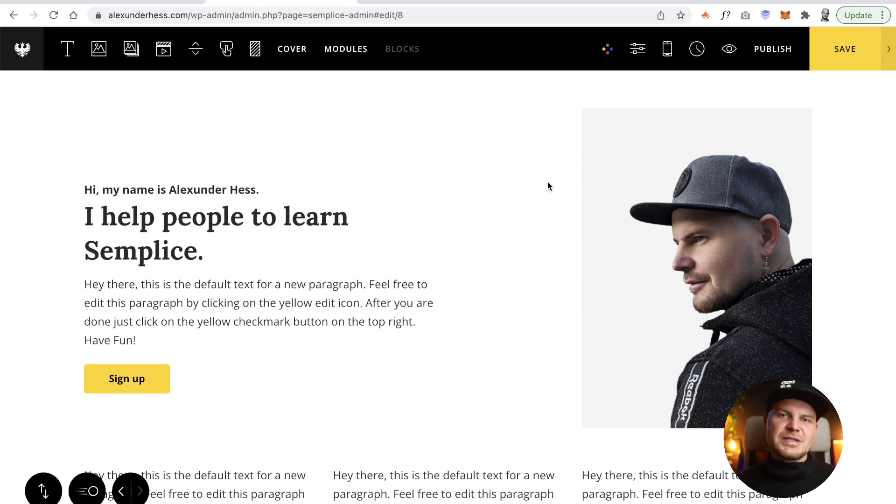
Step: Browse the full list of custom modules from Paragraph to Lottie, and close it without adding one
click(363, 54)
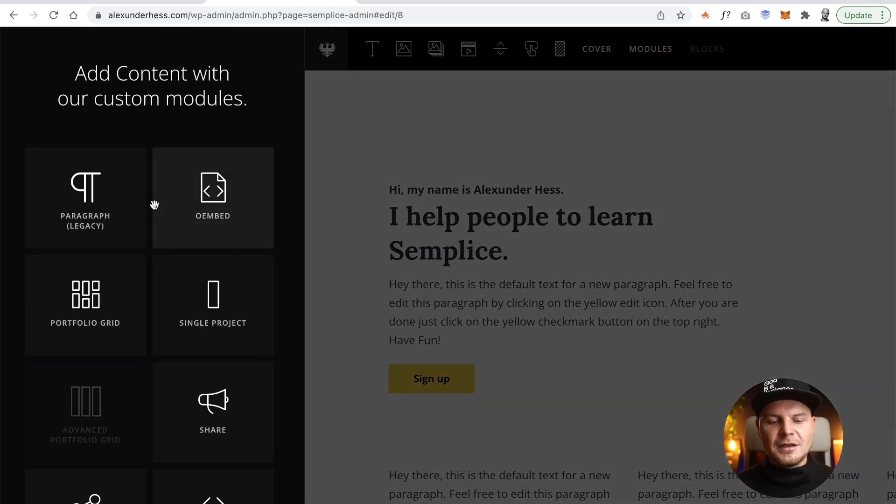
scroll(154, 203, down, 5)
scroll(154, 204, down, 4)
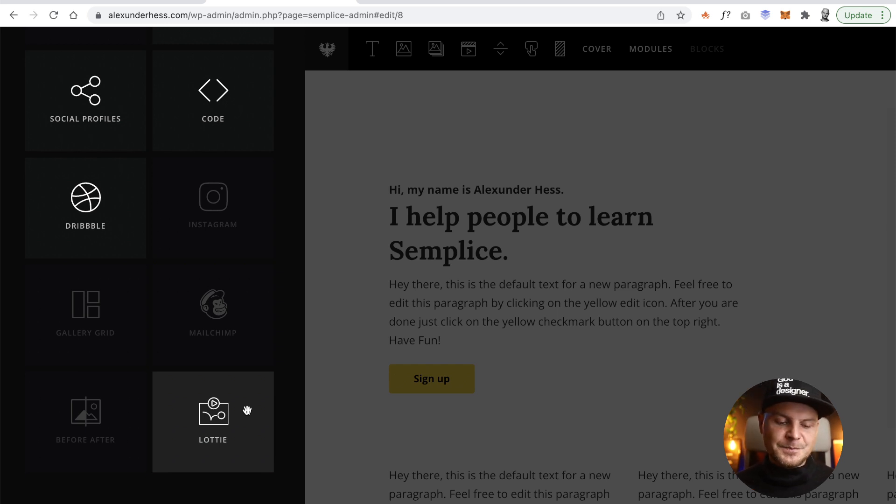
scroll(247, 410, up, 10)
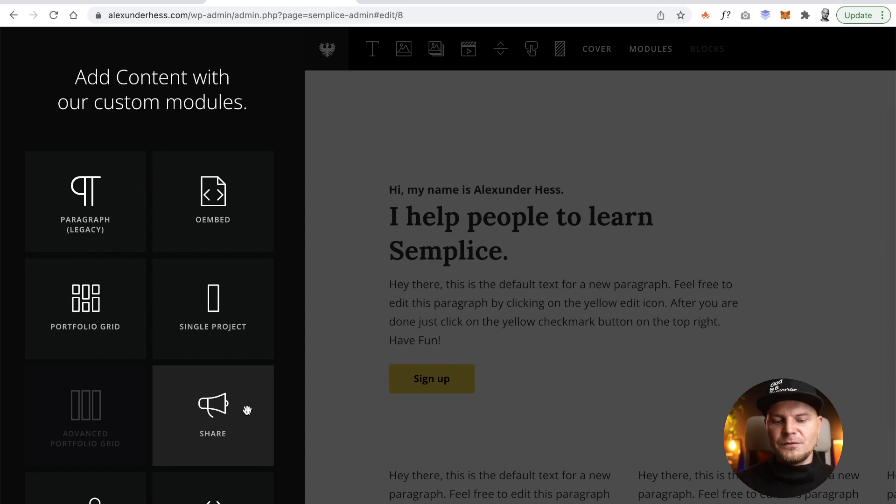
click(348, 270)
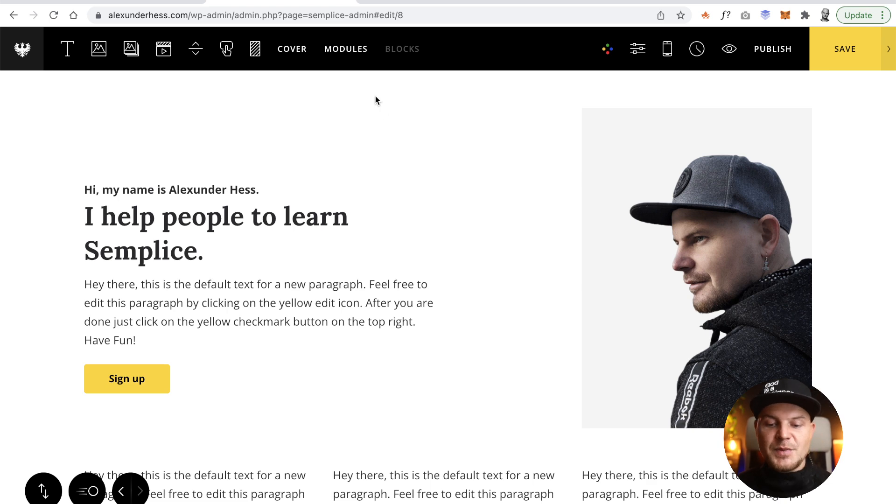
Step: Review the page's background, custom CSS and reveal-on-scroll settings, leaving the code editor without entering any code
click(608, 50)
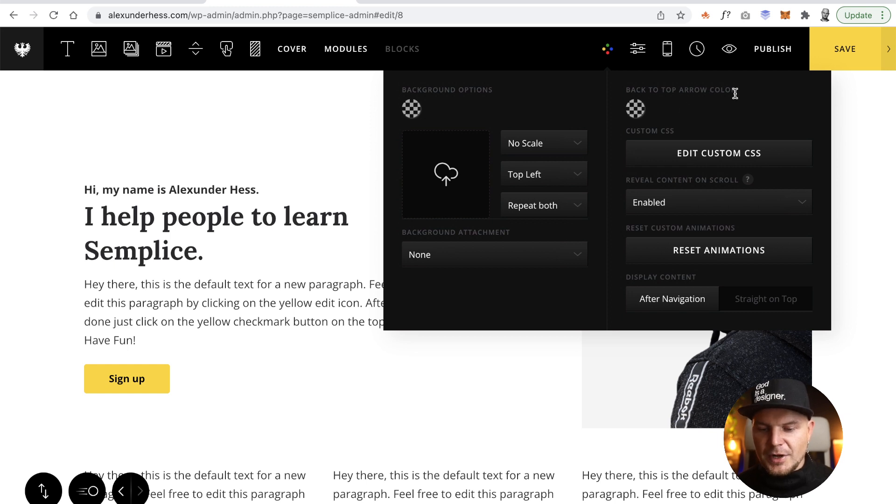
click(700, 156)
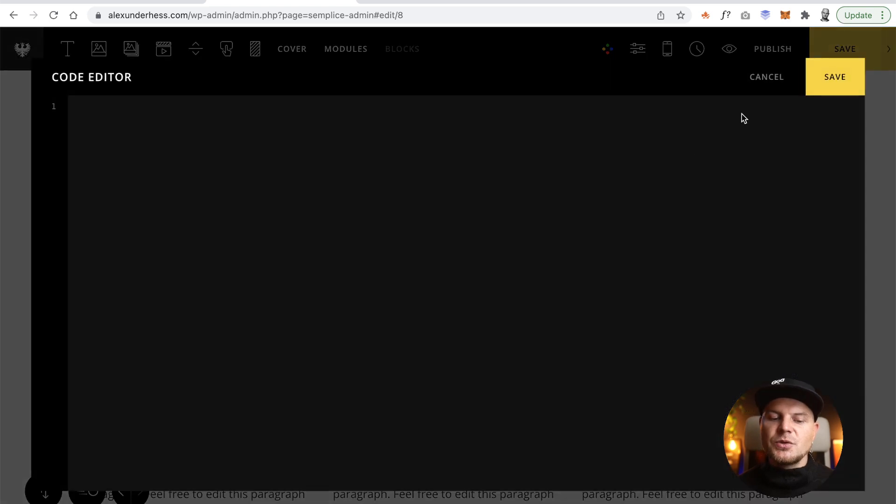
click(766, 79)
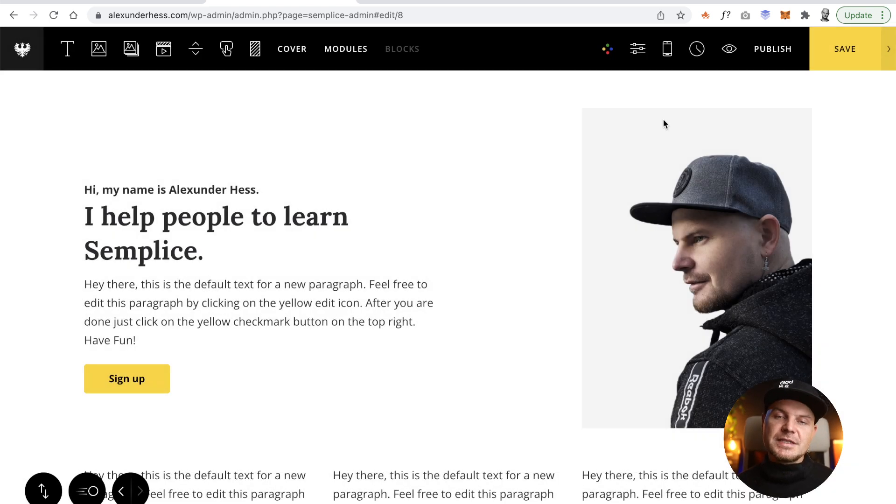
click(608, 48)
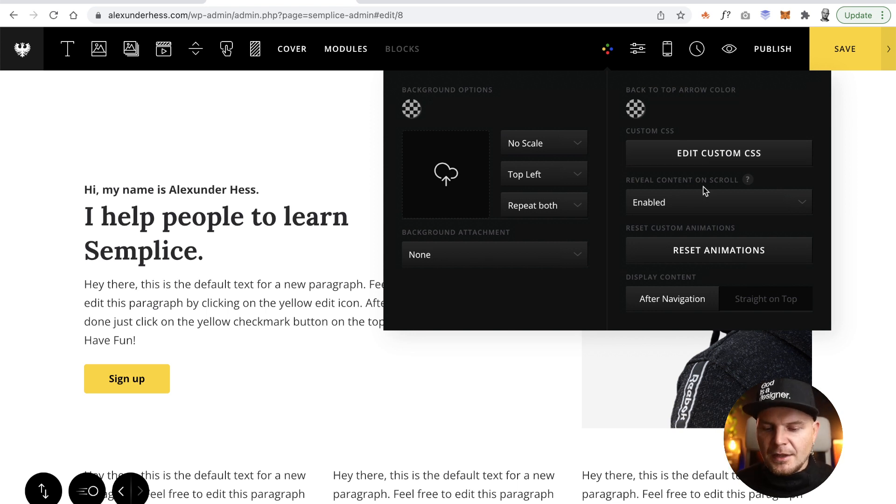
click(728, 204)
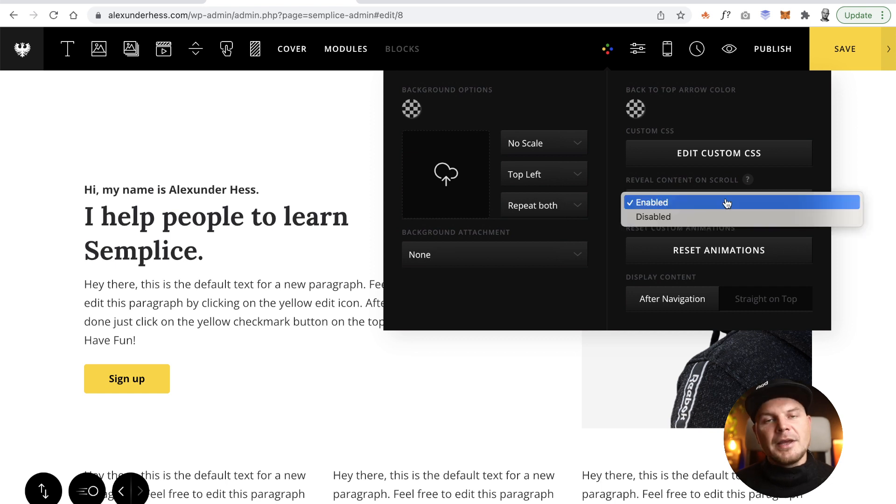
click(727, 206)
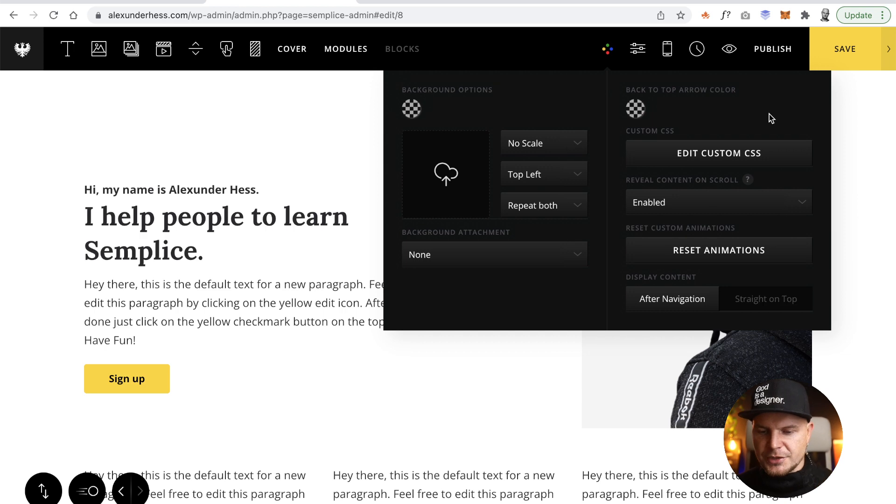
Step: Save the page and publish it
click(845, 50)
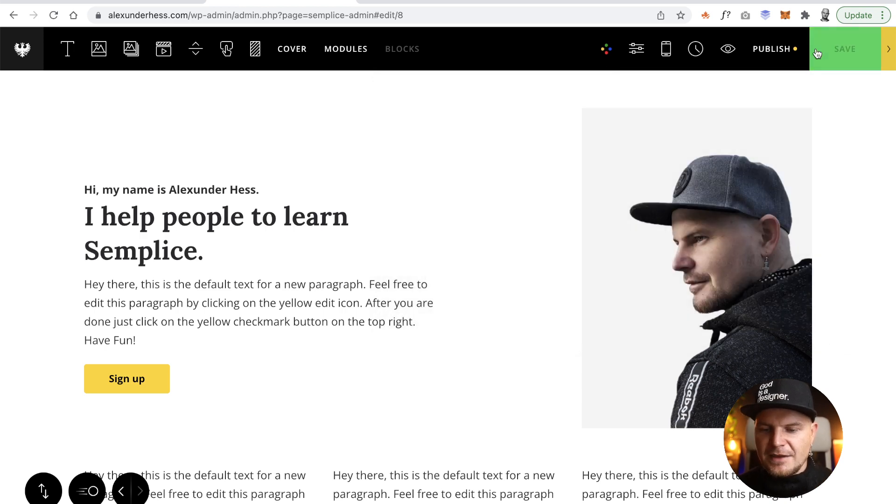
click(782, 52)
click(766, 234)
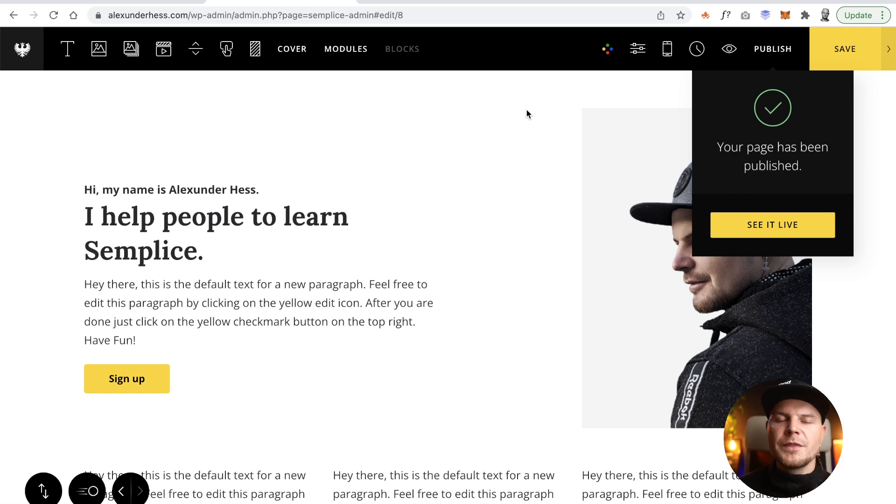
Step: Preview the page at the Desktop, tablet landscape and Tablet Portrait breakpoints, checking the tablet portrait layout down to the portfolio grid
click(669, 55)
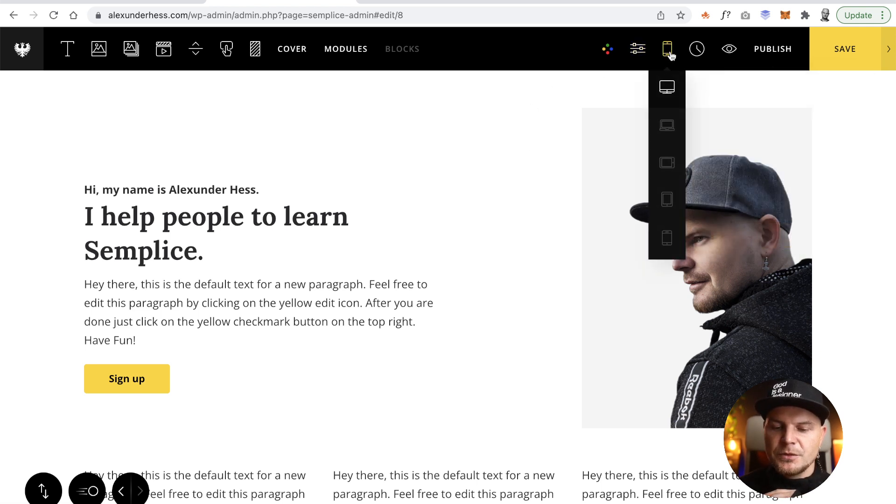
click(668, 134)
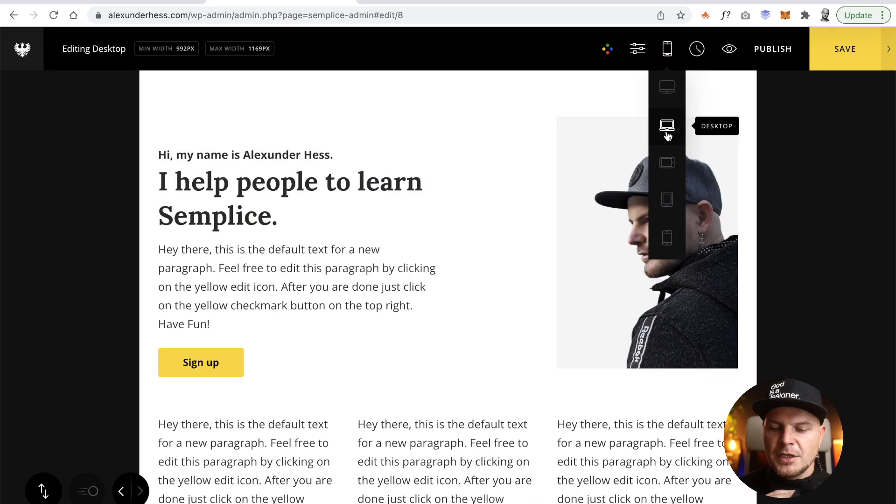
click(667, 164)
click(667, 199)
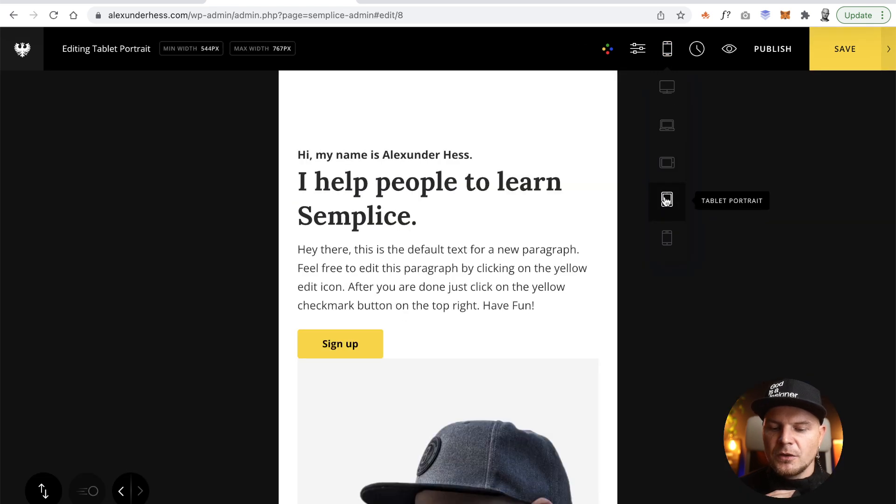
scroll(539, 155, down, 20)
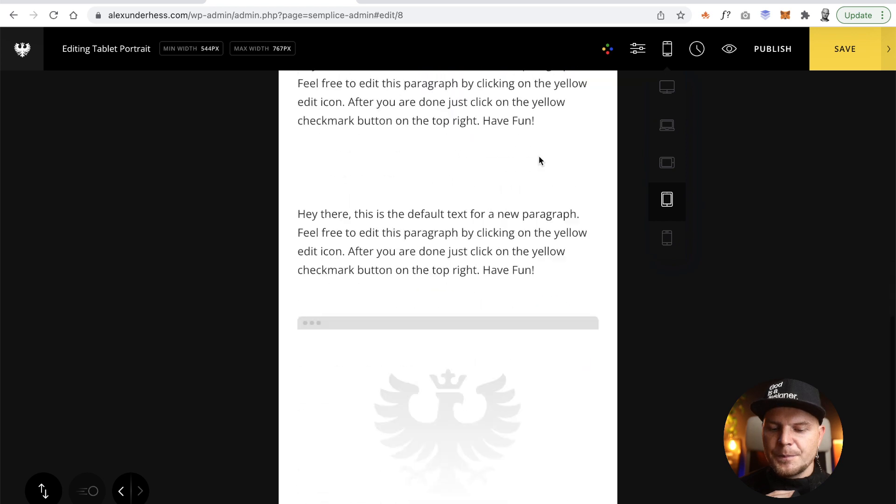
scroll(538, 155, up, 20)
Step: Switch the editor to the Mobile breakpoint and check how the introduction, button and portrait stack
click(663, 252)
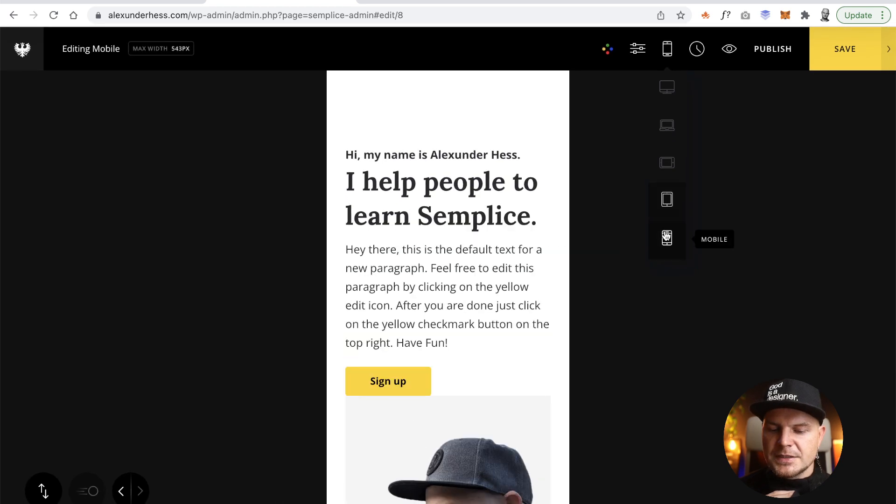
scroll(491, 168, down, 5)
scroll(491, 169, down, 5)
scroll(491, 168, up, 10)
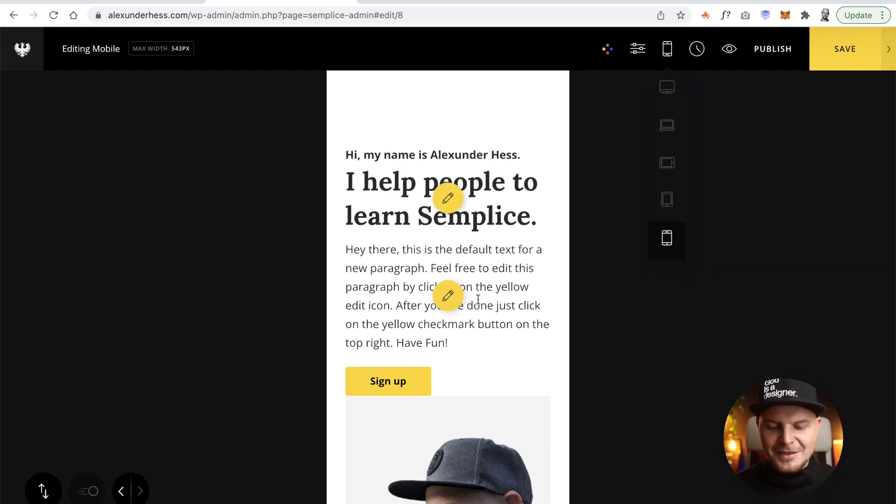
scroll(476, 299, down, 3)
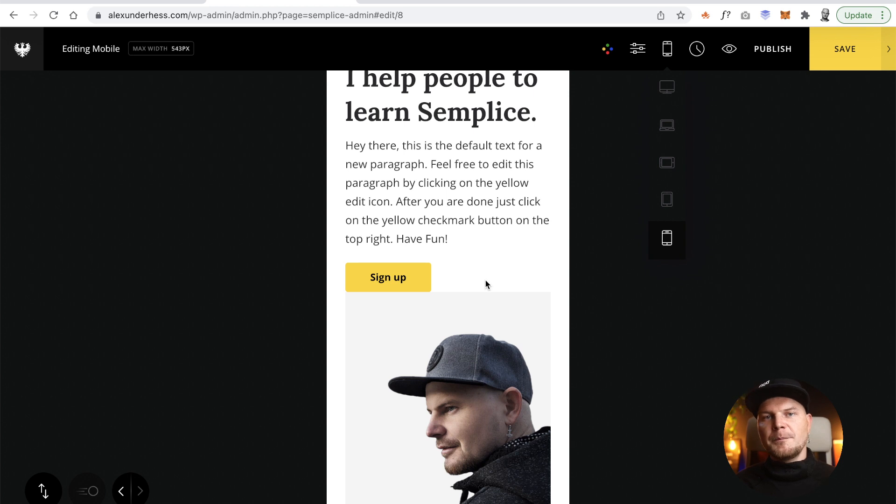
scroll(485, 282, down, 1)
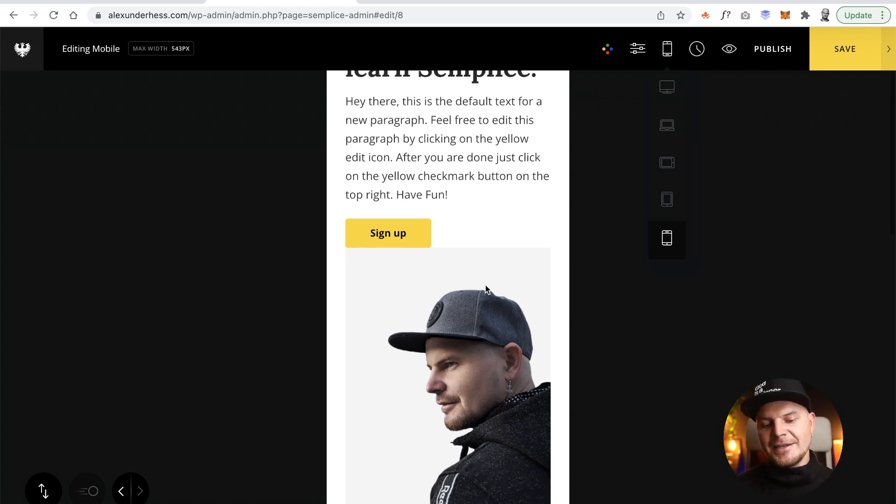
scroll(486, 284, up, 3)
Step: Set the "Sign up" button's bottom spacing to 60 for the Mobile breakpoint and apply it
click(500, 349)
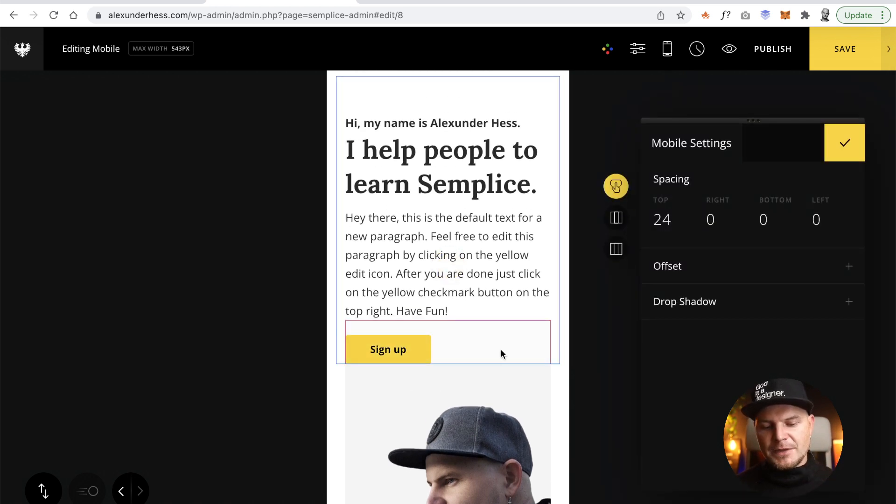
scroll(500, 350, down, 3)
scroll(471, 297, down, 1)
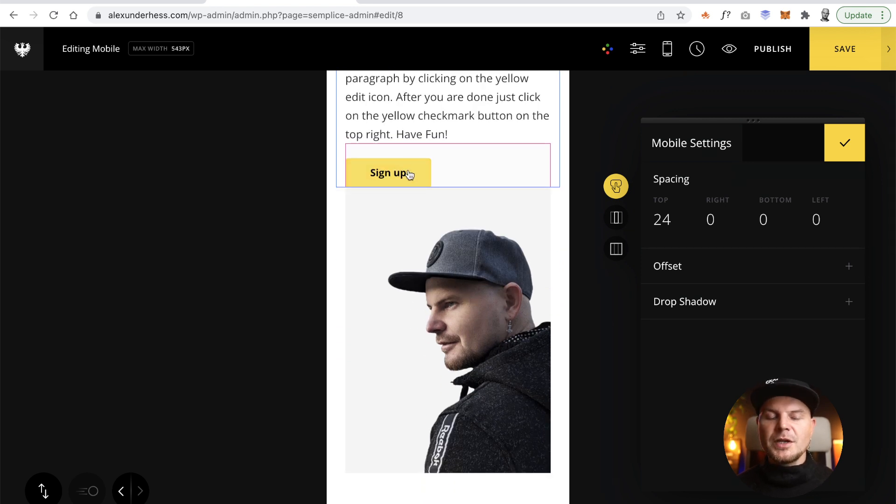
click(764, 219)
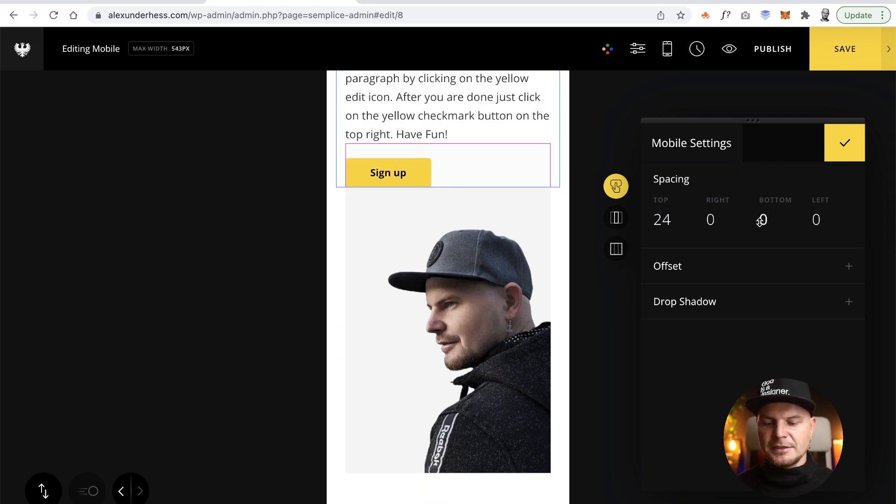
text(6)
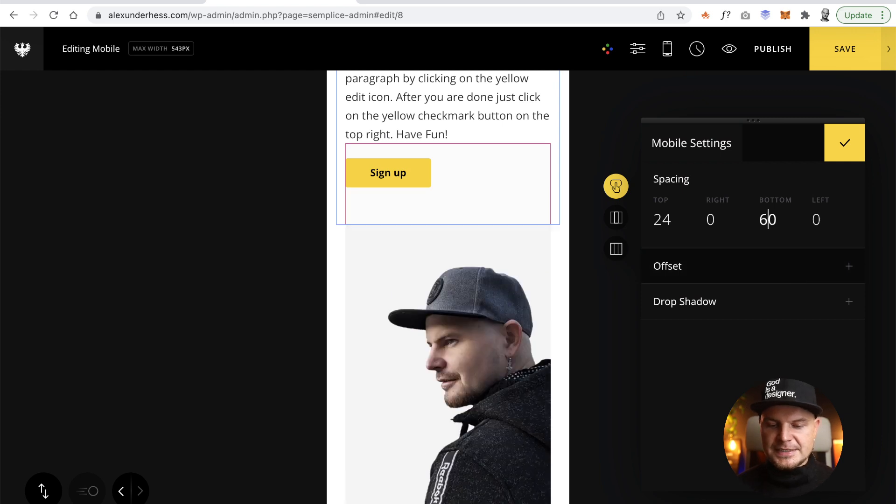
click(849, 156)
scroll(495, 291, up, 5)
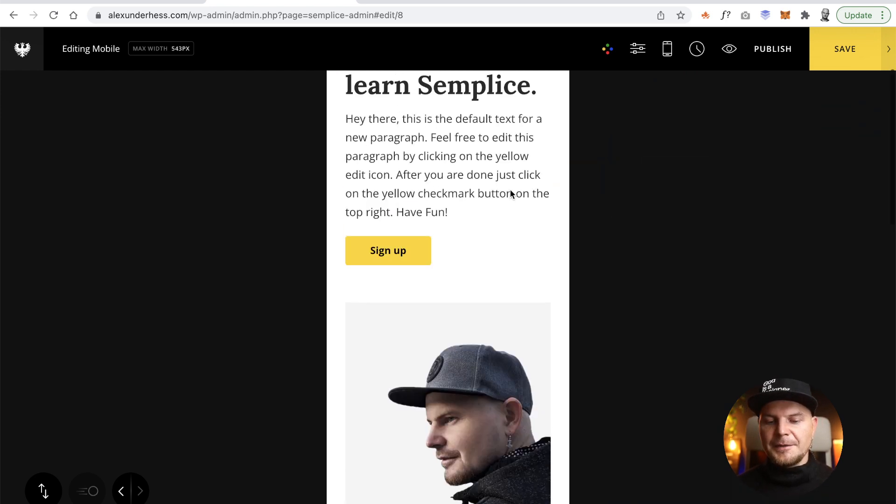
Step: Compare the Desktop Wide and Mobile breakpoints, checking the mobile layout from the introduction down to the portfolio grid
mouse_move(667, 48)
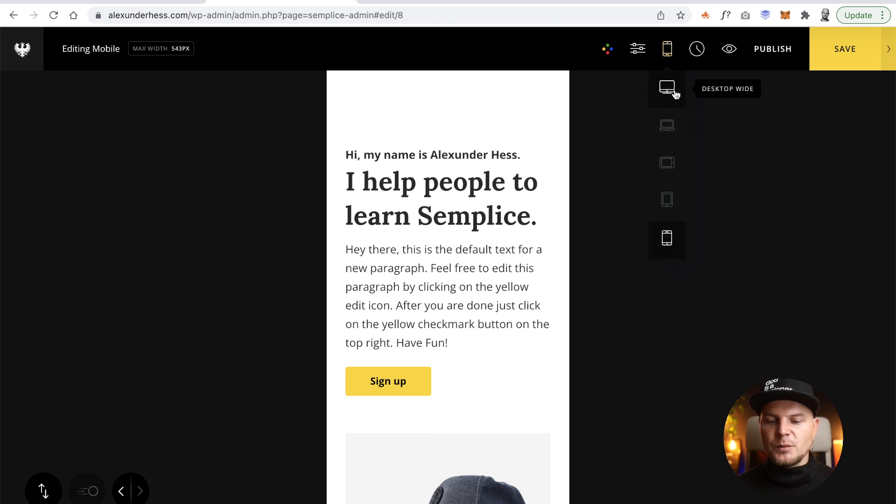
click(668, 87)
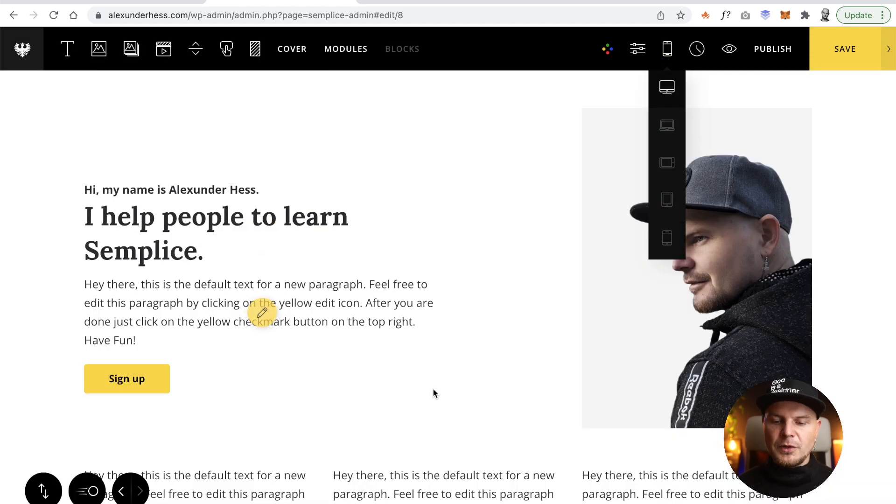
click(666, 239)
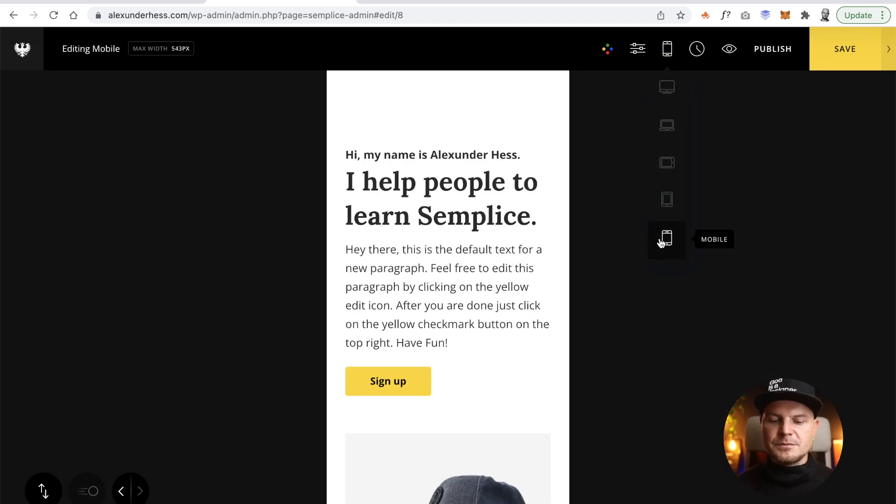
scroll(458, 221, down, 2)
scroll(457, 221, down, 10)
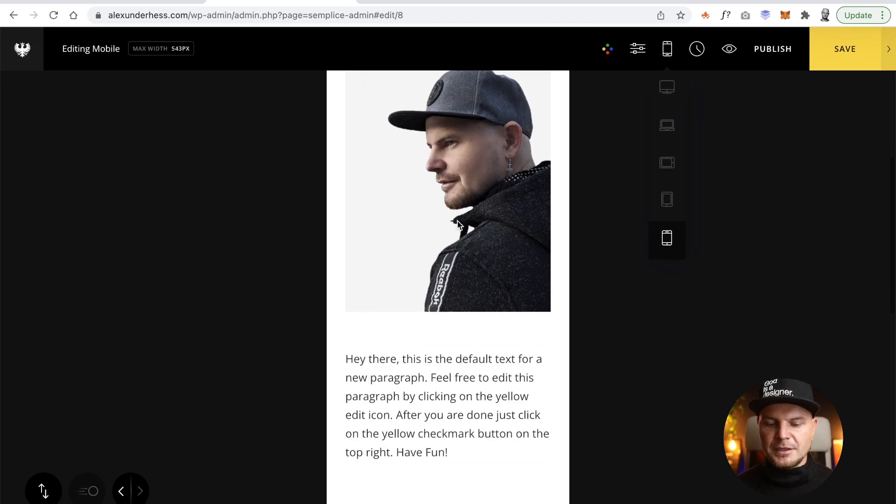
scroll(458, 222, down, 3)
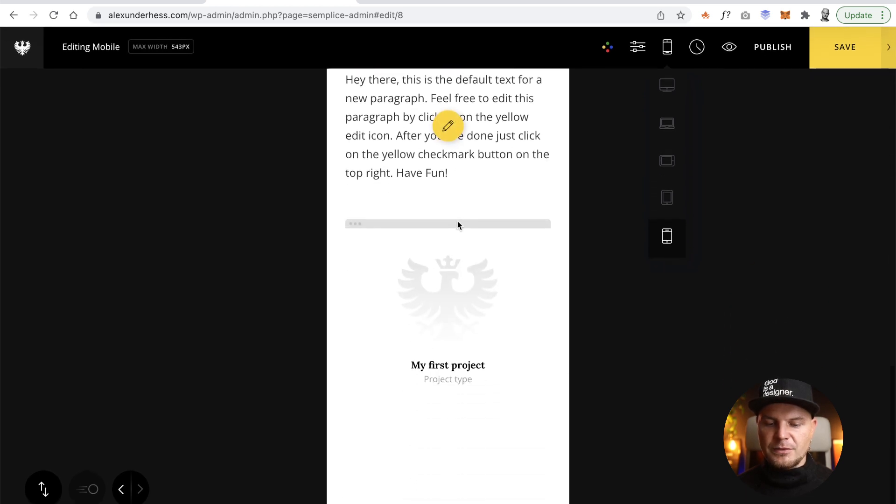
mouse_move(496, 317)
scroll(506, 297, up, 1)
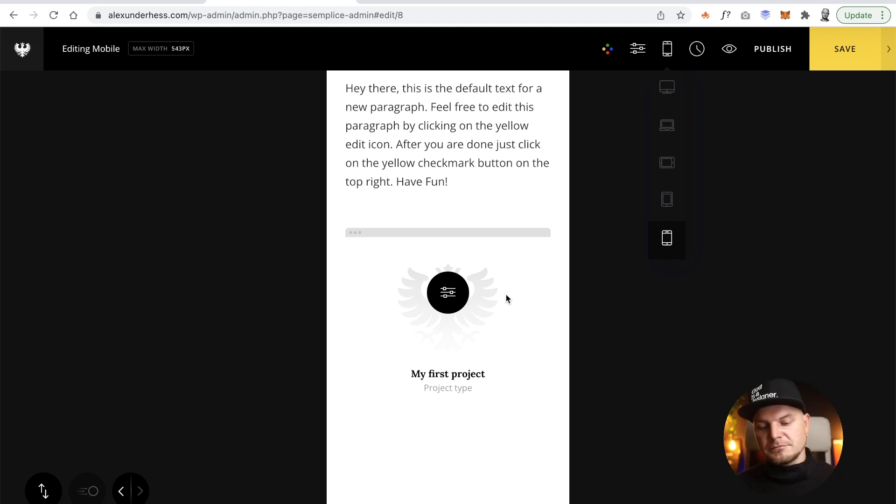
scroll(463, 464, up, 12)
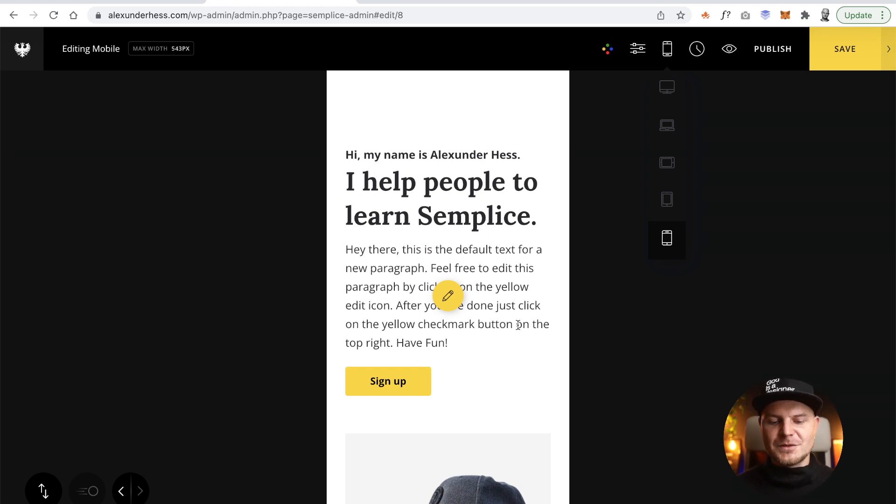
Step: Return the editor to the Desktop Wide breakpoint, save the page and publish the update
click(675, 89)
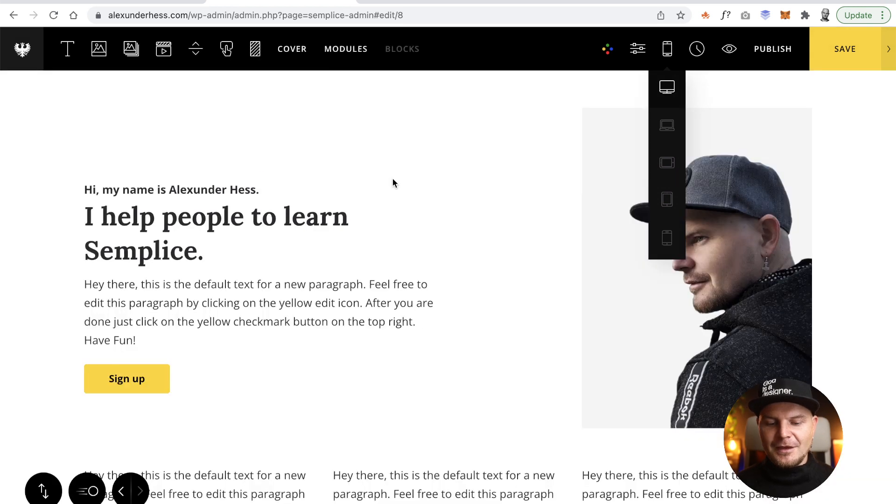
click(832, 56)
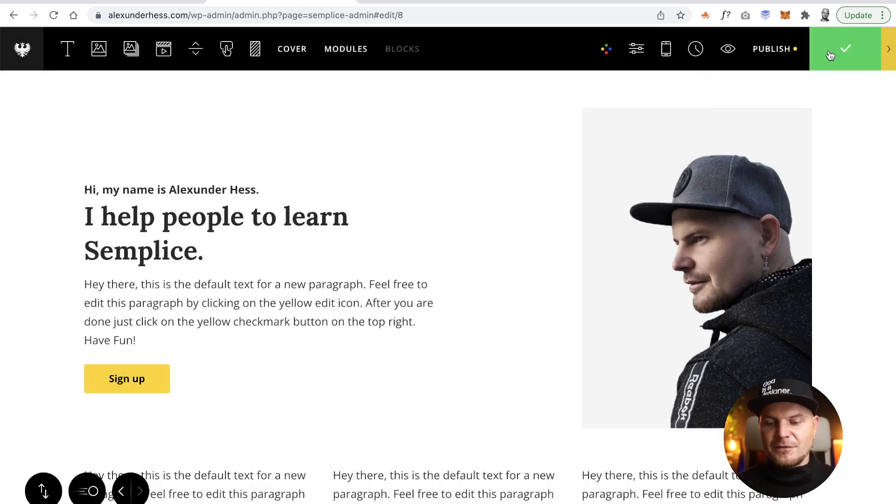
click(774, 50)
click(767, 234)
click(769, 235)
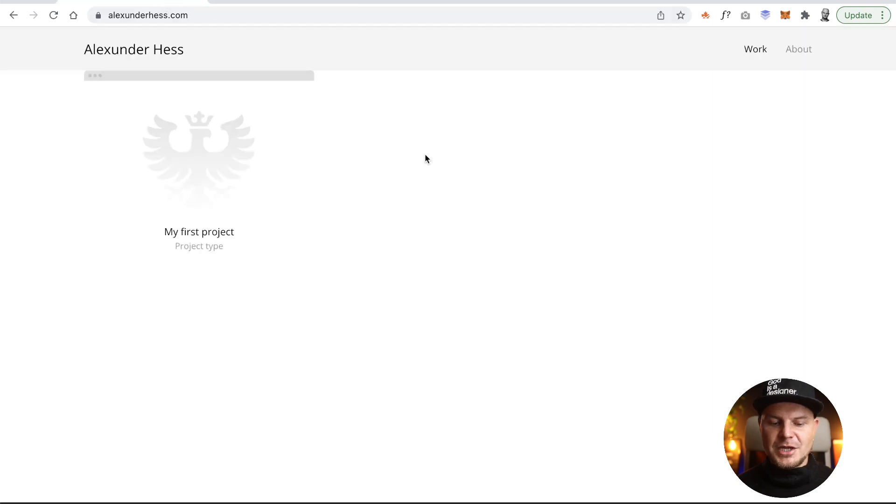
Step: Reload the live homepage and review it against the editor, including the portfolio grid and the back-to-top arrow
key(super+r)
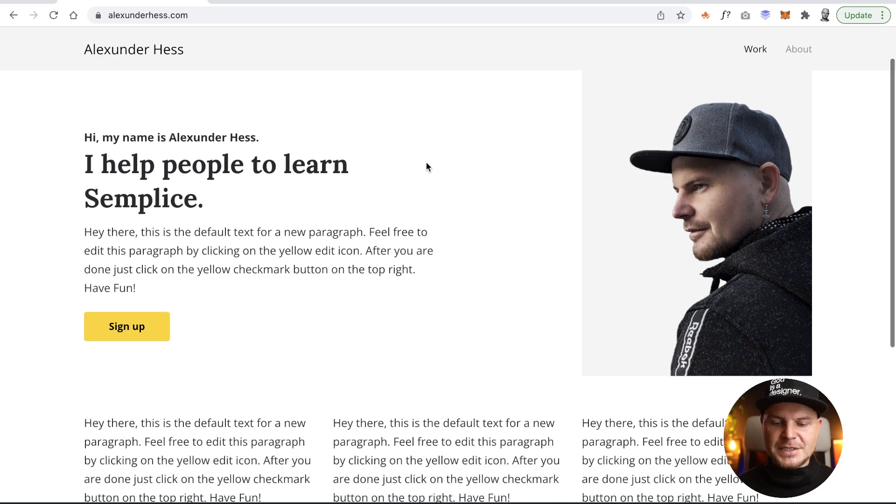
scroll(426, 162, down, 7)
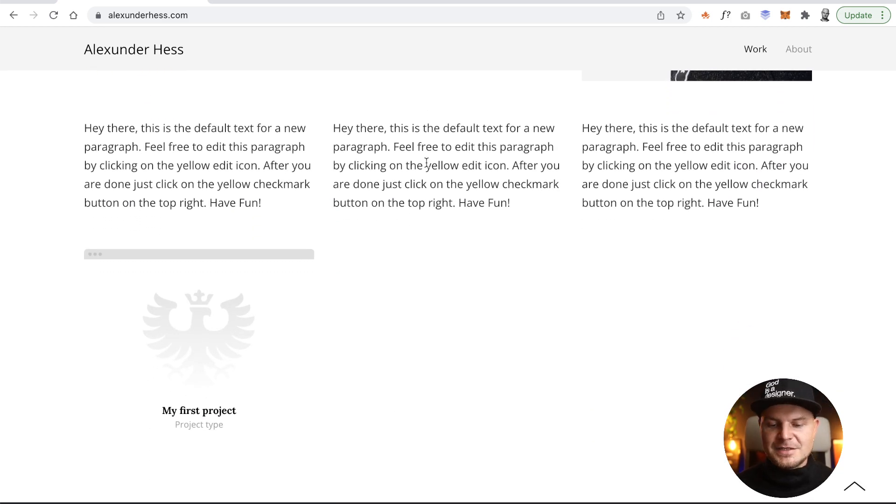
scroll(427, 164, up, 7)
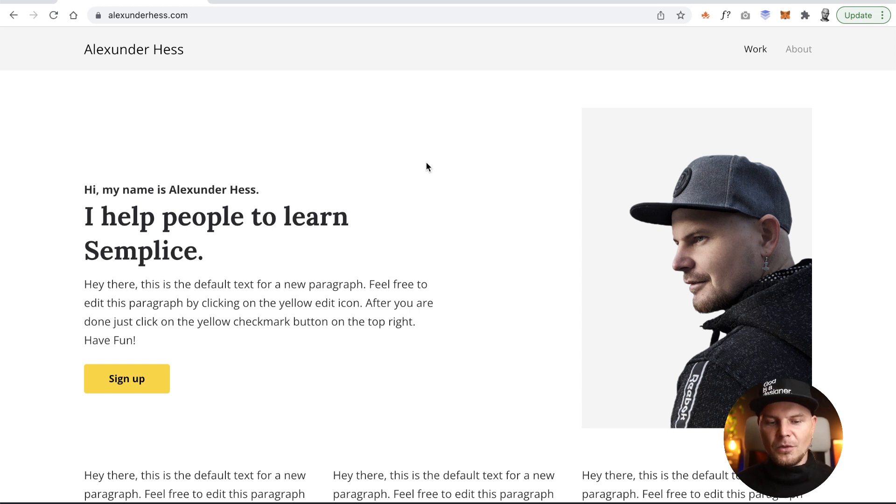
click(290, 2)
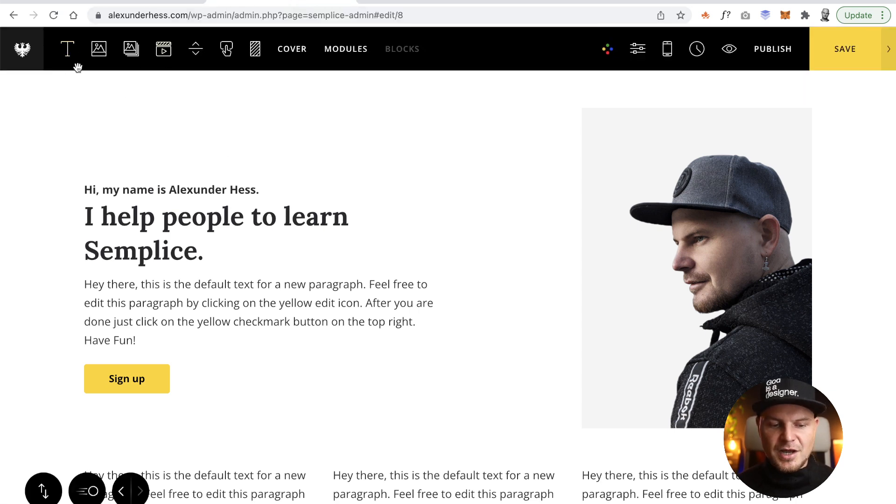
click(189, 4)
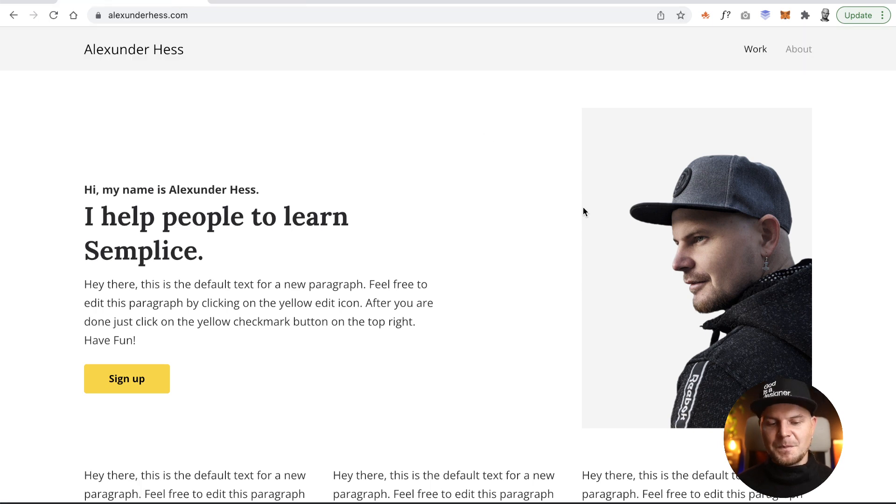
scroll(584, 213, down, 10)
scroll(583, 207, up, 10)
scroll(583, 208, up, 1)
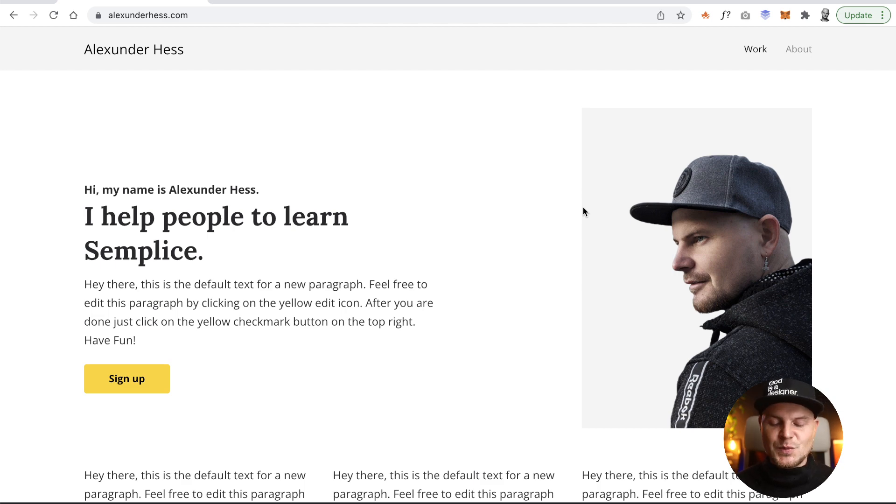
scroll(486, 212, down, 7)
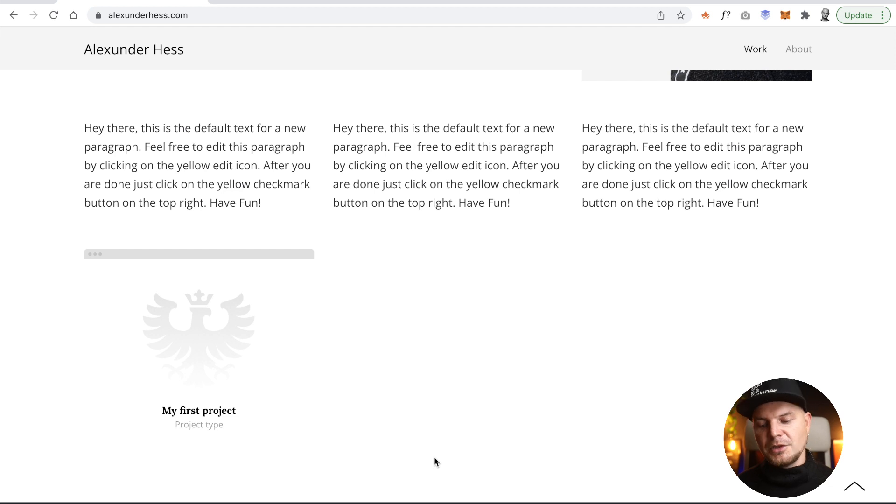
click(854, 487)
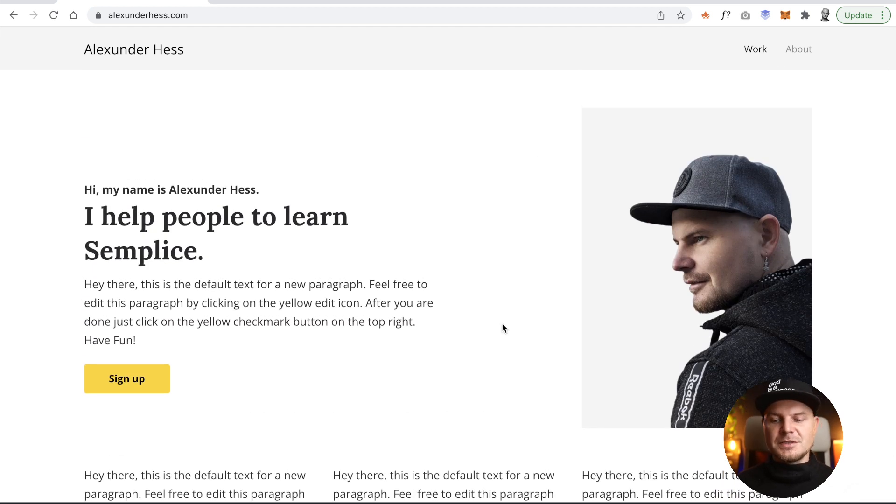
Step: Test the live site's About, site-title and Work links and check the homepage content down to the portfolio grid
click(798, 51)
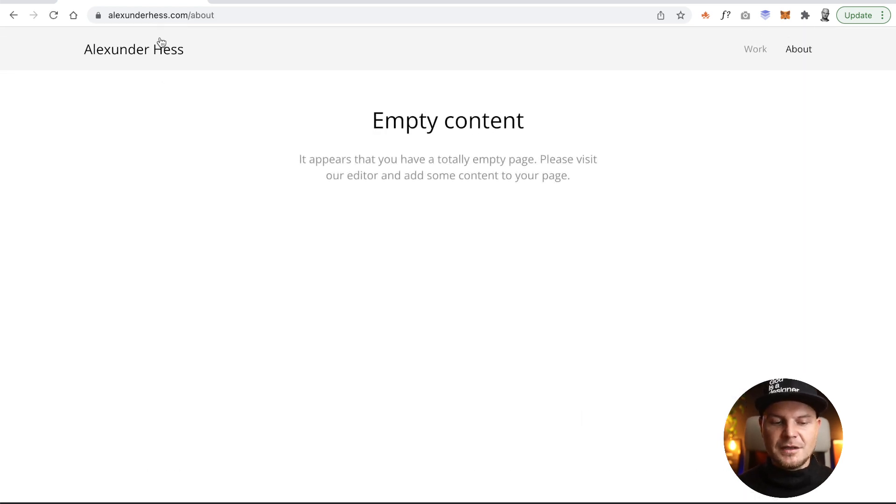
click(124, 52)
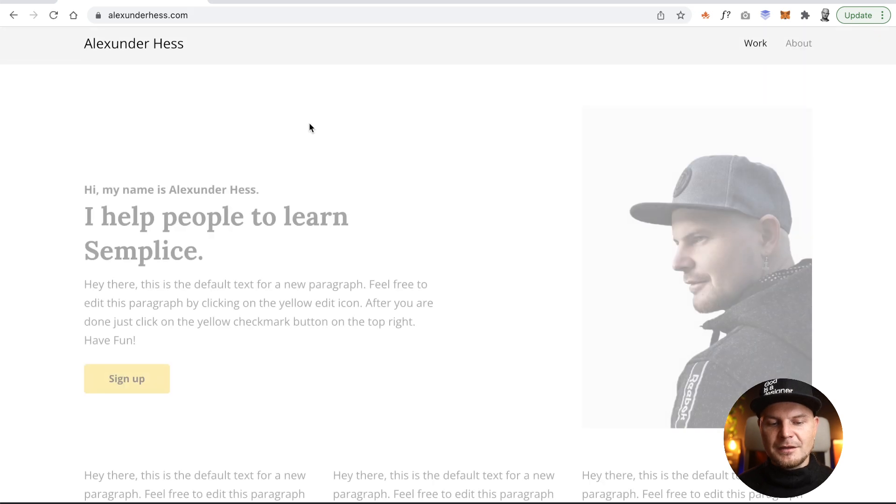
scroll(399, 154, down, 8)
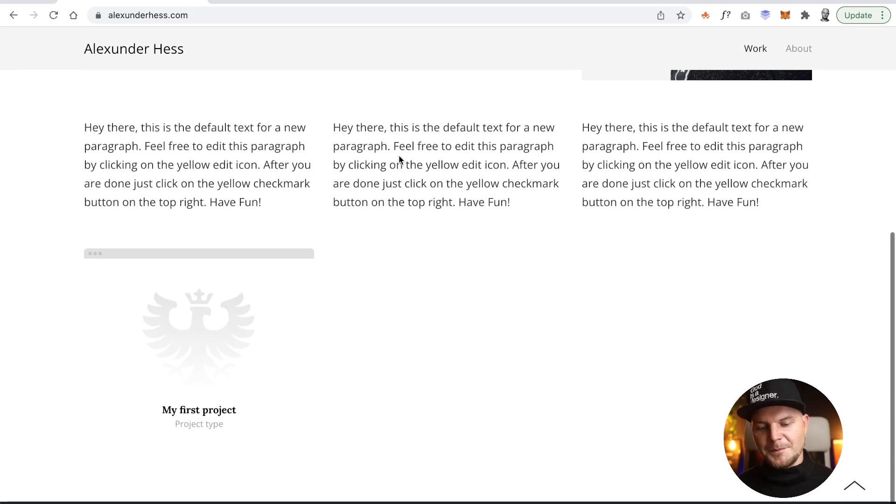
scroll(399, 155, up, 5)
scroll(399, 158, up, 2)
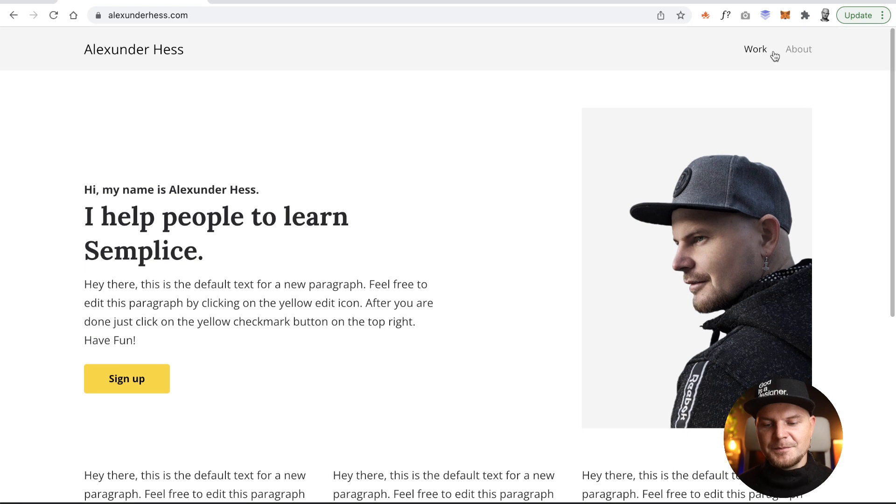
click(758, 51)
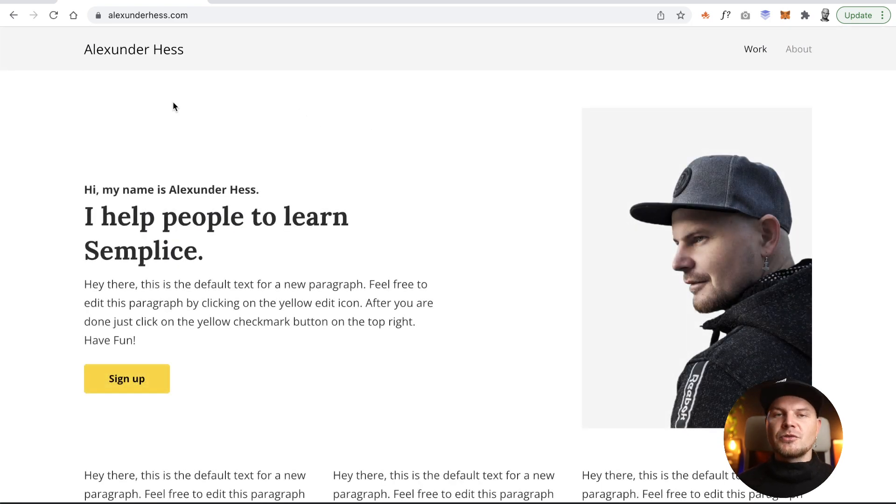
scroll(173, 102, down, 8)
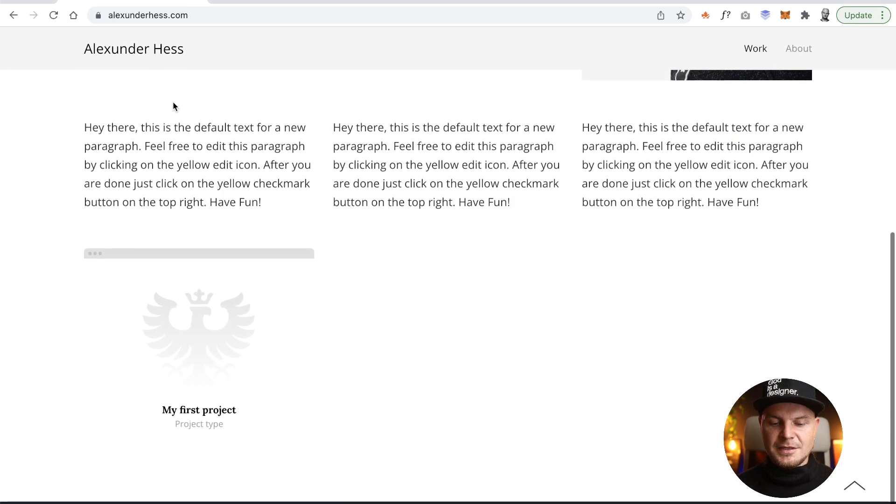
scroll(173, 103, up, 8)
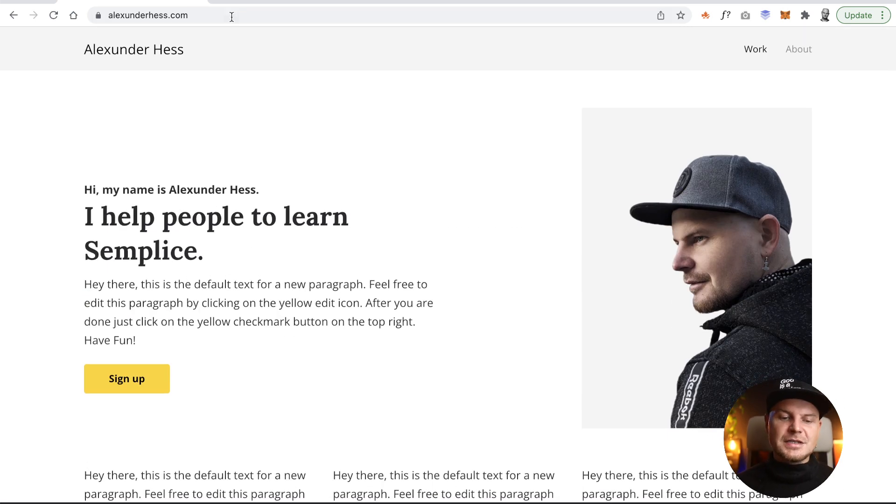
Step: Open alexunderhess.design in a new tab and look through its masterclasses and testimonials down to the footer
click(264, 2)
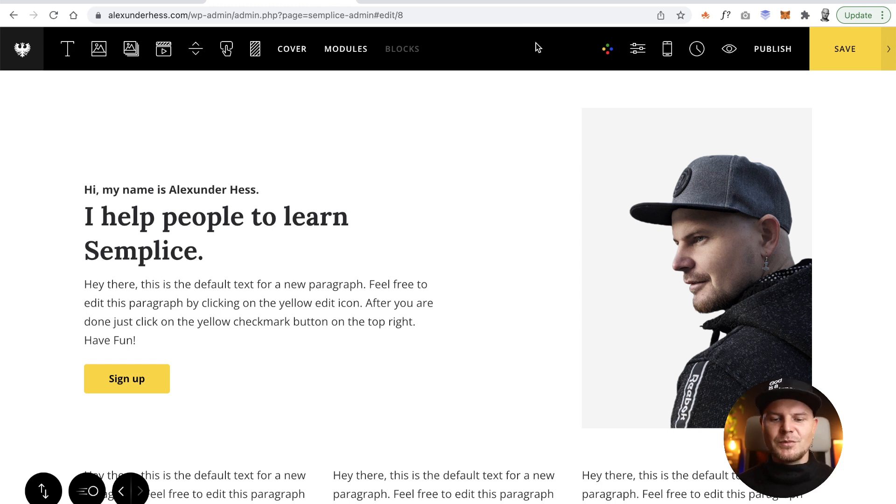
click(513, 1)
text(alexunderhess.design)
key(Right)
key(Return)
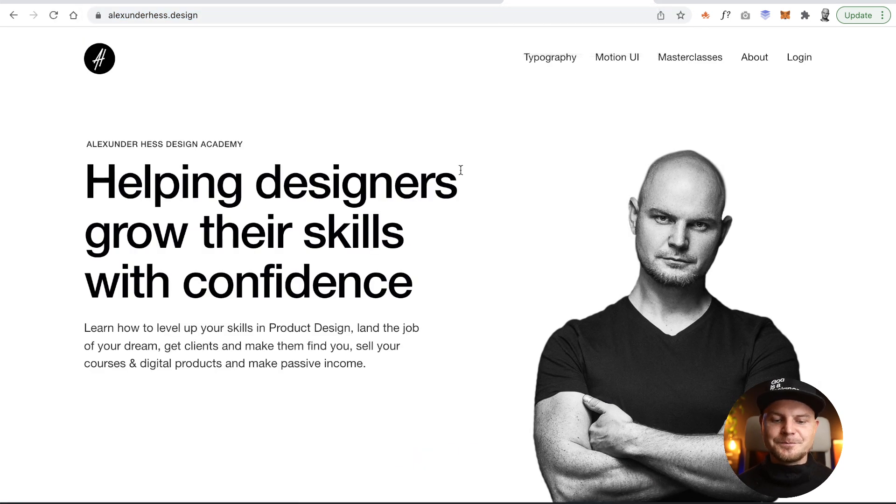
scroll(485, 197, down, 10)
scroll(486, 201, down, 20)
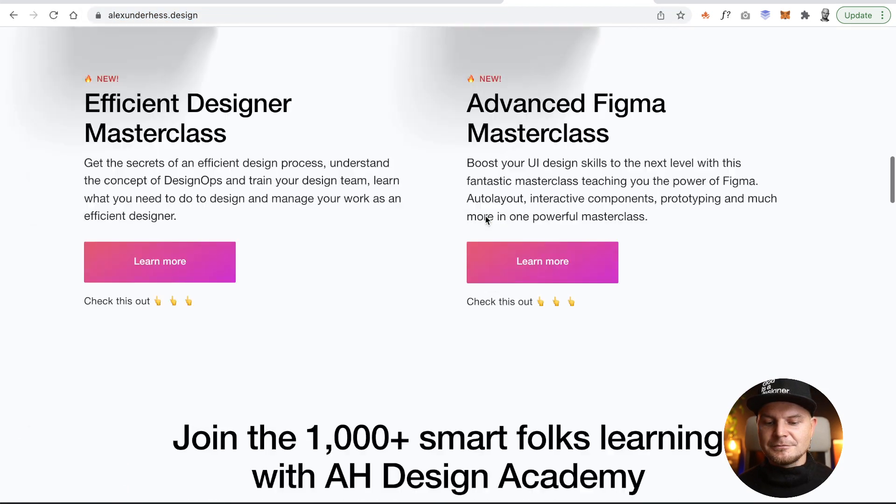
scroll(486, 219, down, 20)
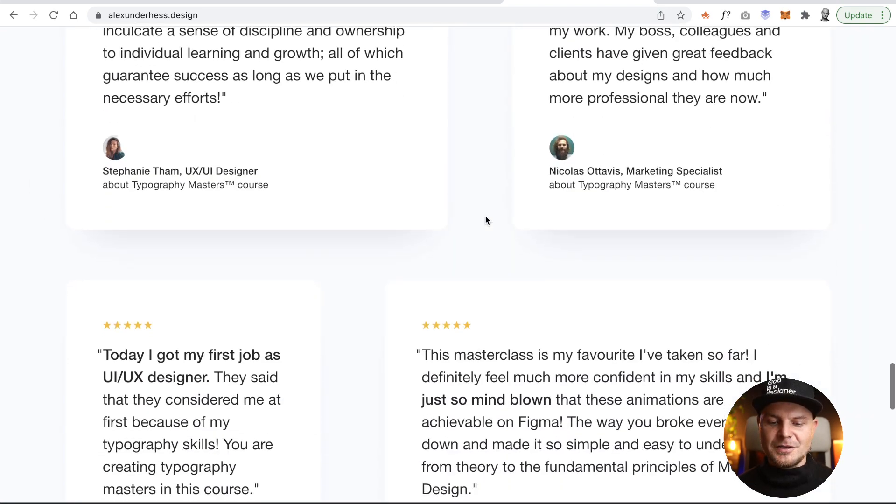
scroll(486, 220, down, 8)
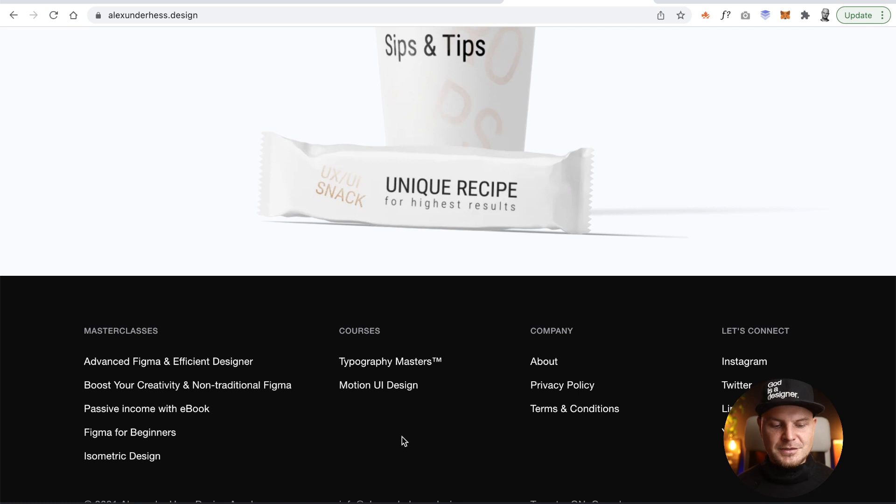
Step: Review the example site's homepage from the footer back through the testimonials and masterclass sections to the hero
scroll(433, 355, up, 15)
scroll(432, 355, down, 6)
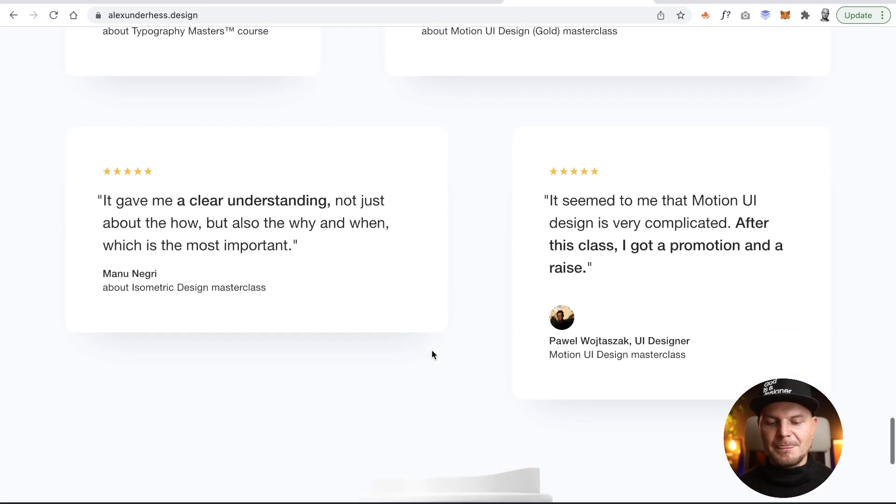
scroll(432, 355, down, 4)
scroll(432, 355, up, 10)
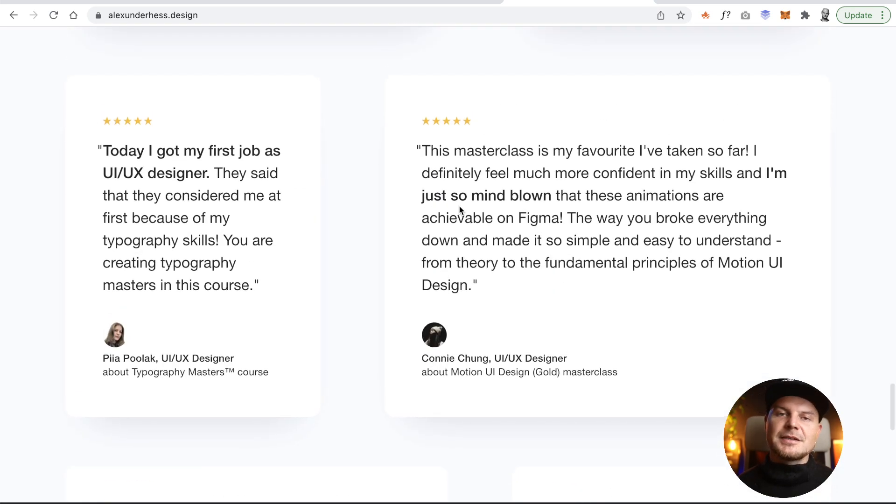
scroll(459, 210, up, 14)
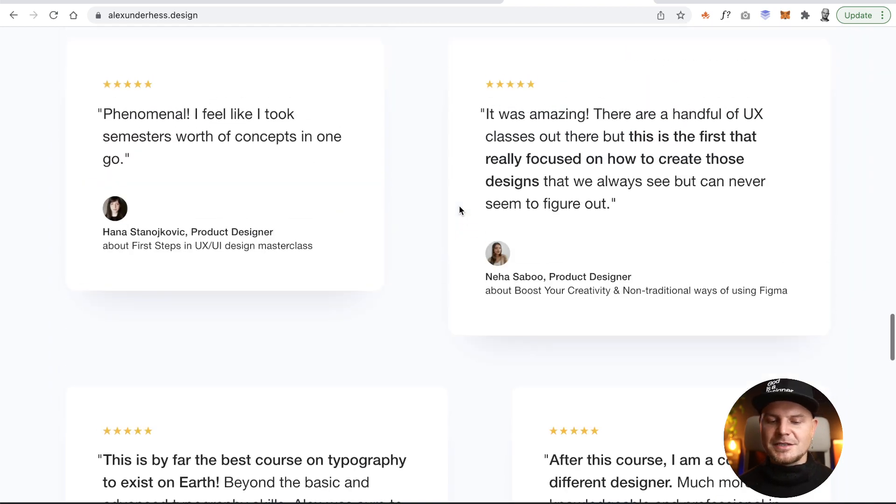
scroll(460, 210, up, 14)
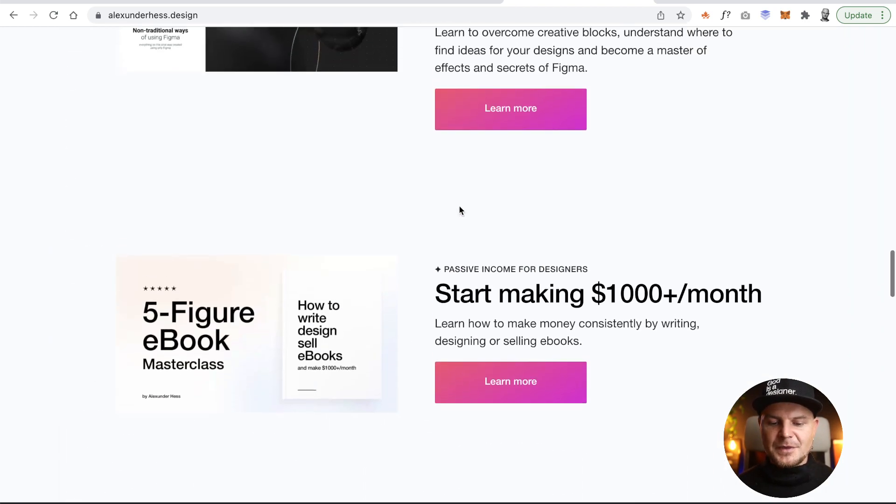
scroll(496, 210, up, 10)
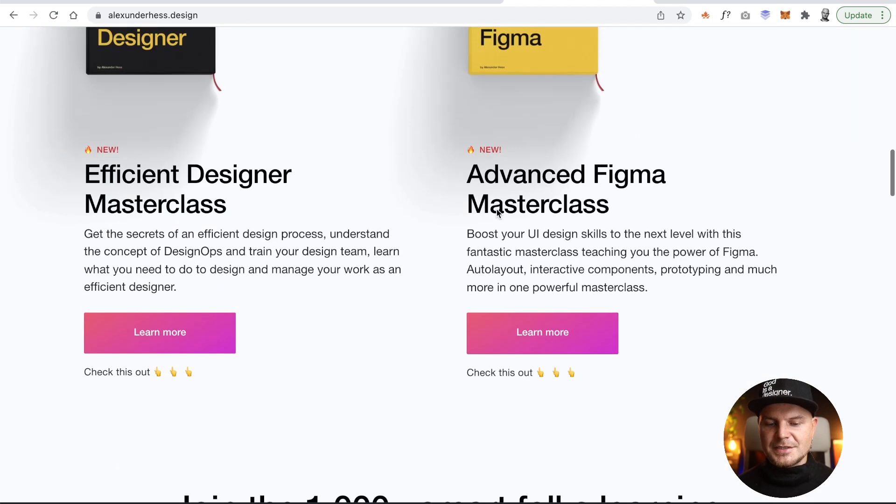
scroll(497, 212, up, 15)
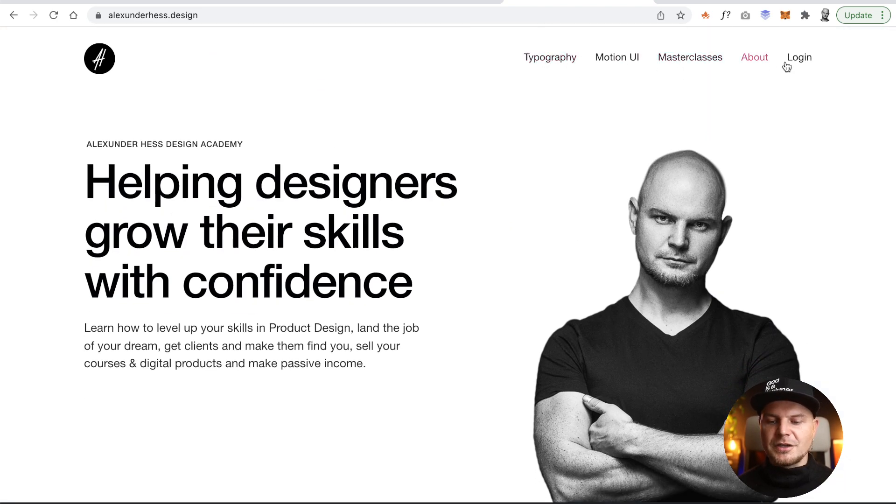
Step: Open the example site's About page and look through its biography and social links
click(748, 62)
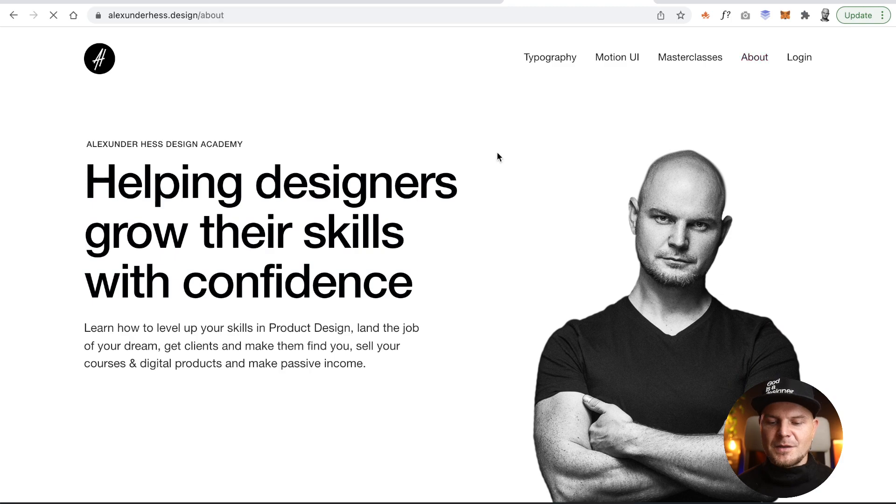
scroll(456, 139, down, 15)
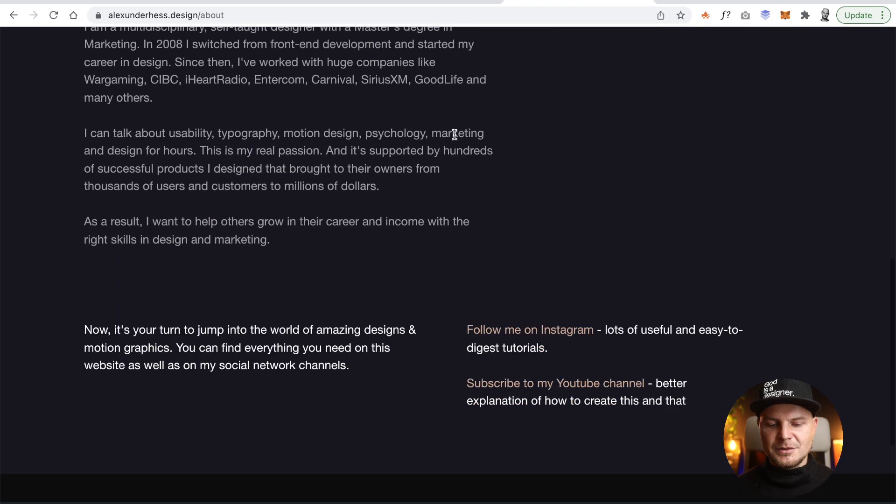
scroll(456, 138, up, 15)
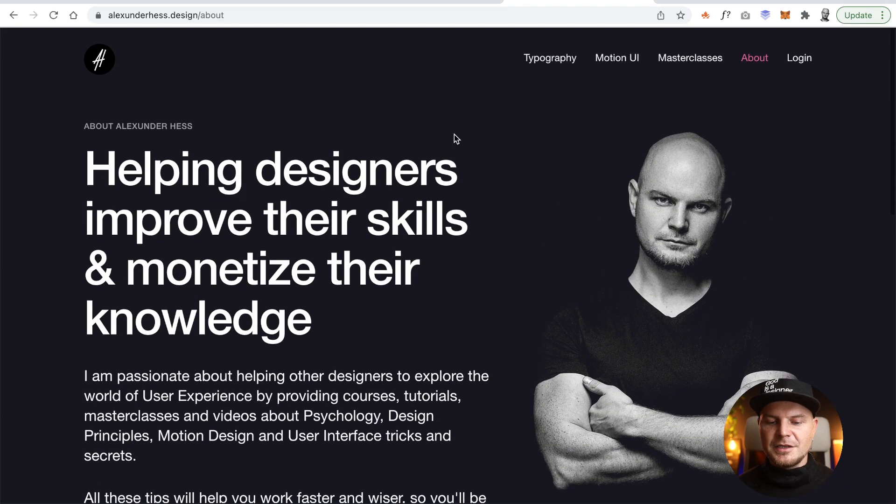
Step: Open the Typography course page and examine its hero section with the waitlist form
click(566, 58)
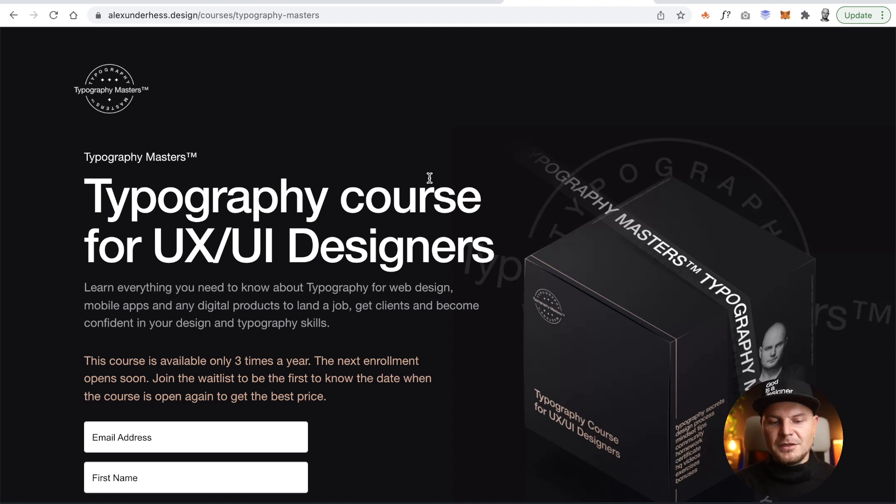
scroll(429, 178, down, 5)
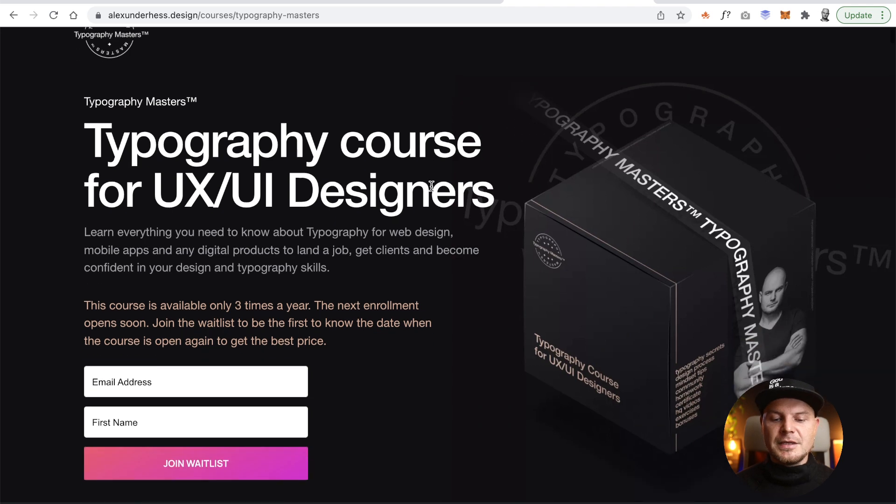
scroll(431, 187, down, 2)
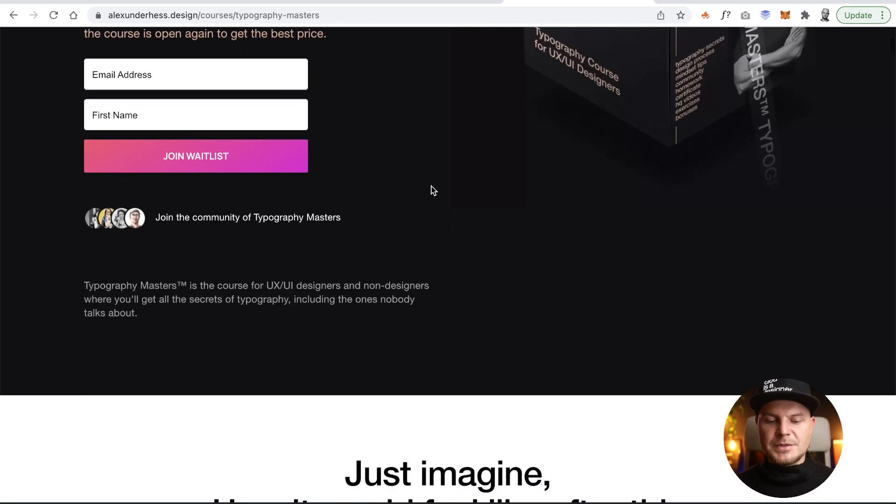
scroll(433, 190, up, 2)
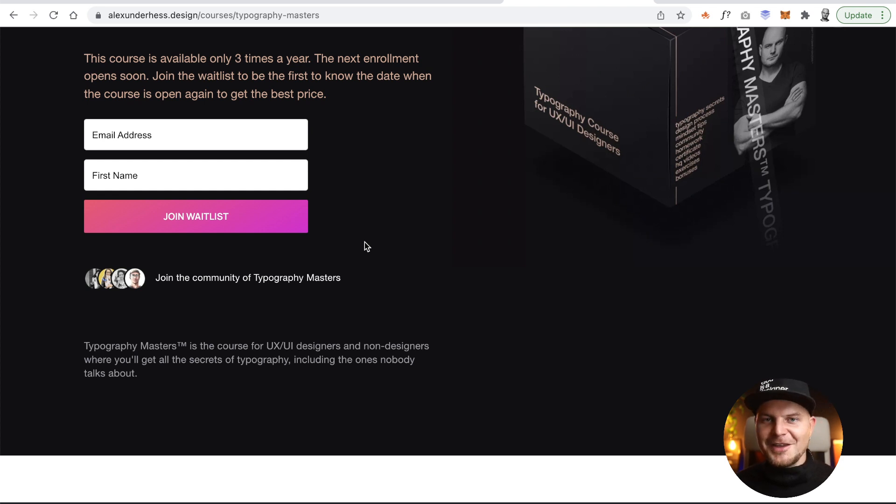
scroll(365, 242, up, 5)
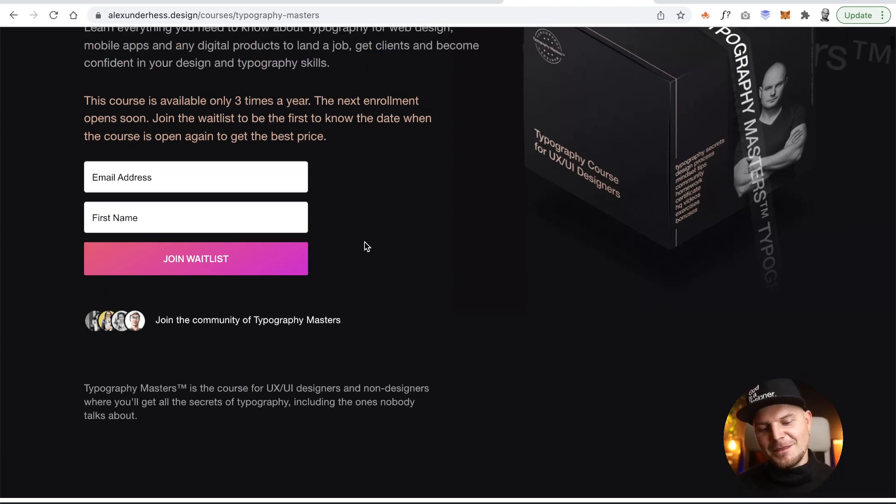
Step: Examine the course page's "Just imagine" benefits list and the waitlist form beneath the Typography Masters badge
scroll(365, 243, down, 6)
scroll(365, 242, down, 15)
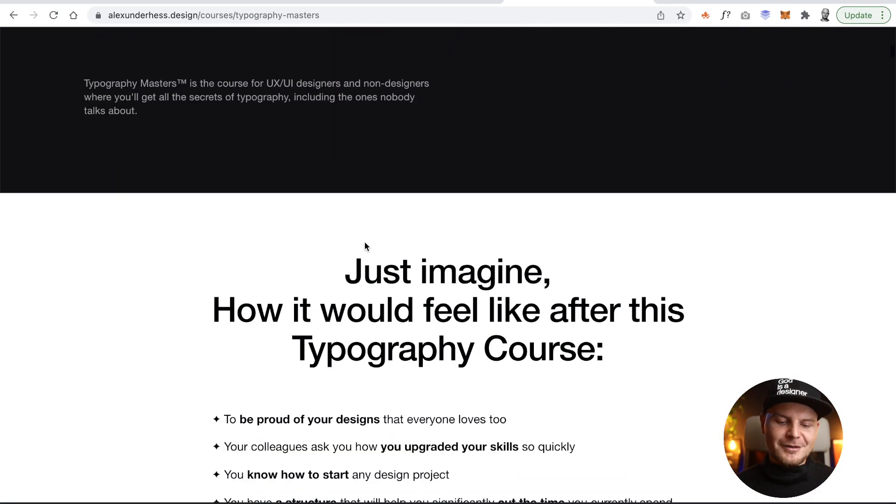
scroll(365, 242, down, 4)
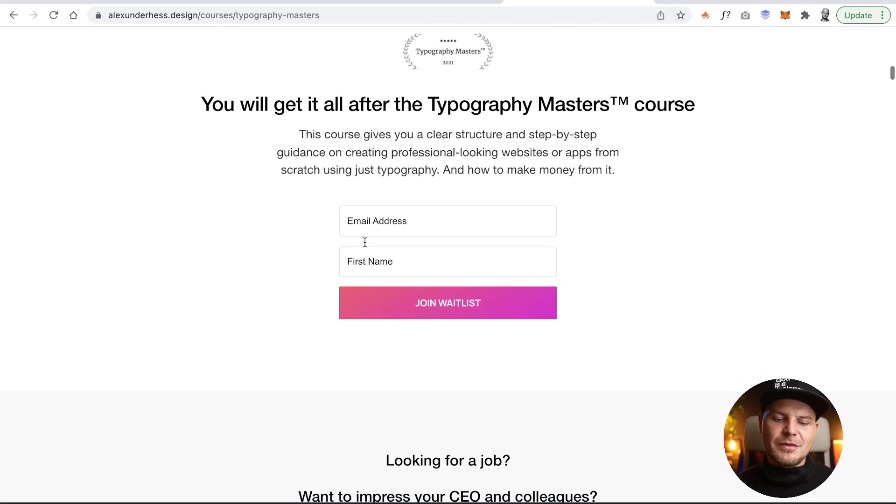
scroll(366, 248, up, 4)
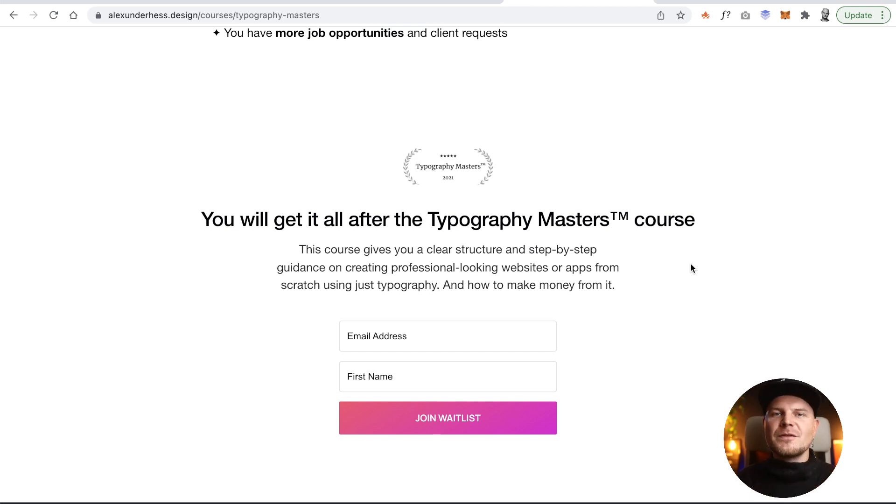
scroll(691, 264, down, 1)
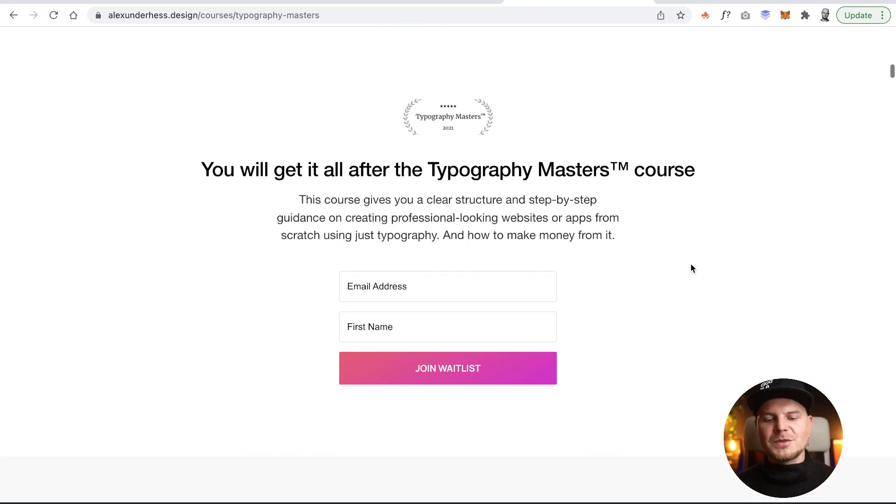
Step: Look through the course page from "Does it sound like you?" past the modules and packages to the student feedback
scroll(691, 264, down, 6)
scroll(691, 265, down, 14)
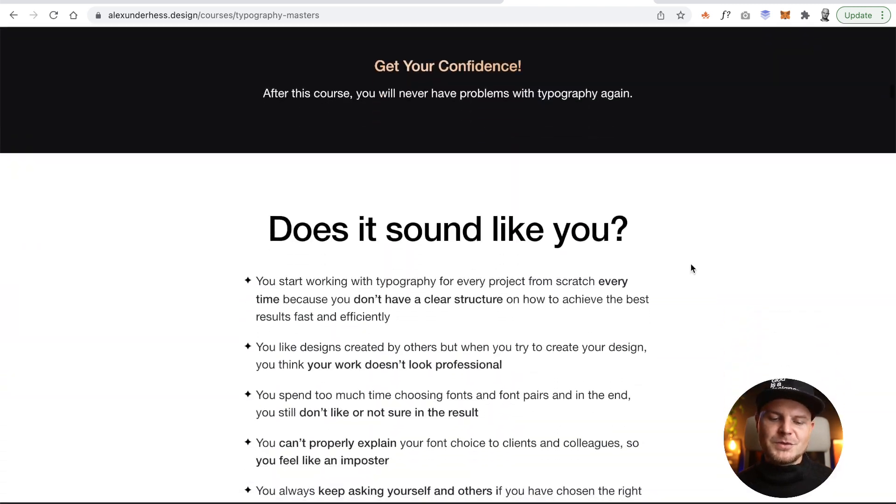
scroll(691, 266, down, 20)
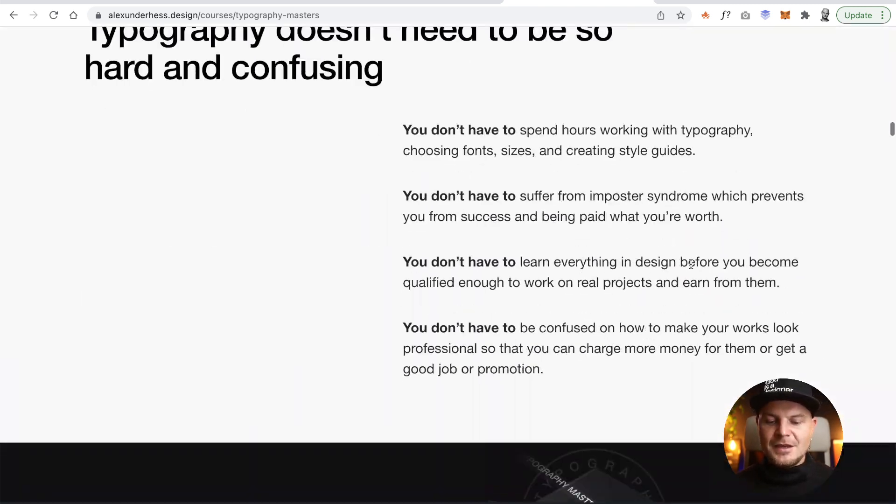
scroll(691, 268, down, 20)
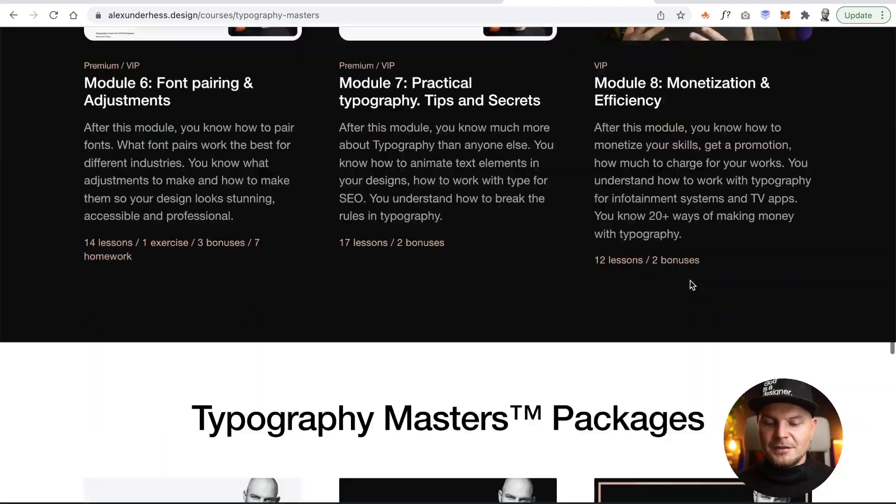
scroll(690, 280, down, 20)
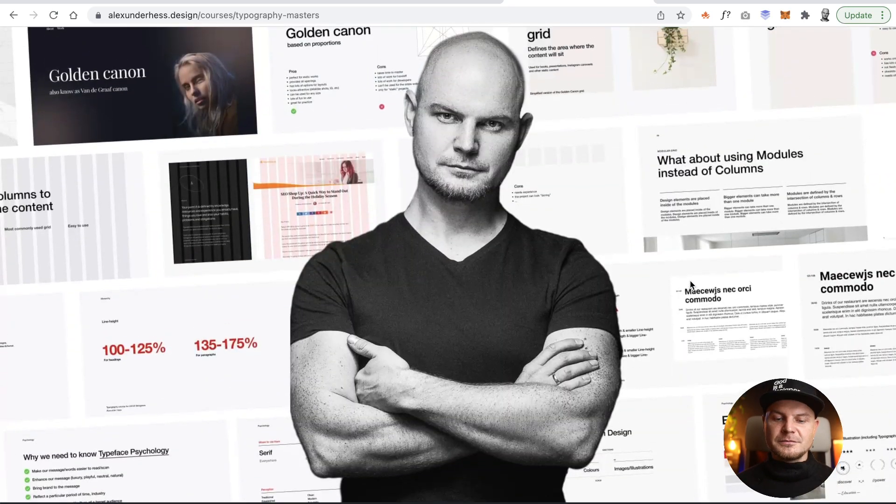
scroll(691, 284, up, 10)
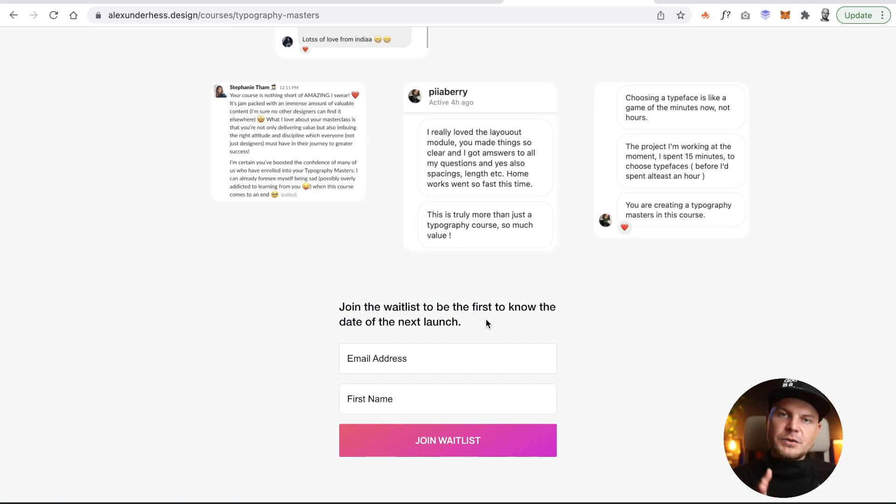
Step: Examine the course page's frequently asked questions, package pricing with its waitlist form, and module descriptions
scroll(486, 318, down, 20)
scroll(486, 319, up, 8)
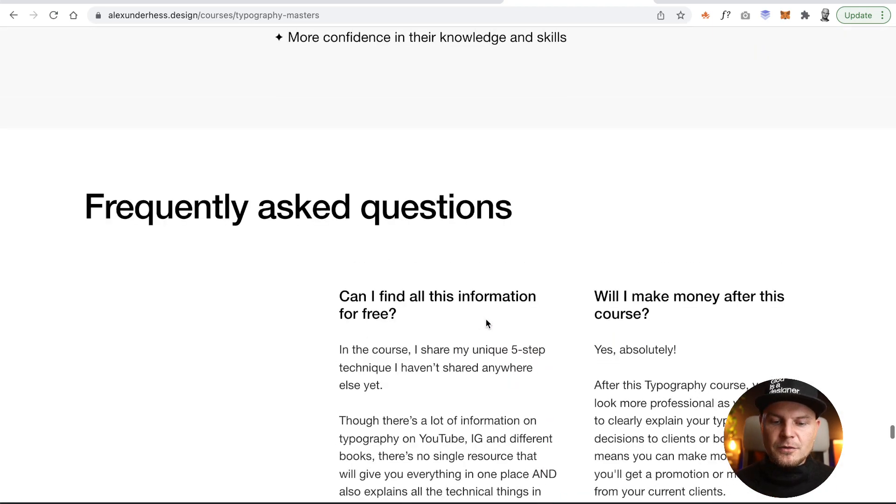
scroll(486, 319, up, 20)
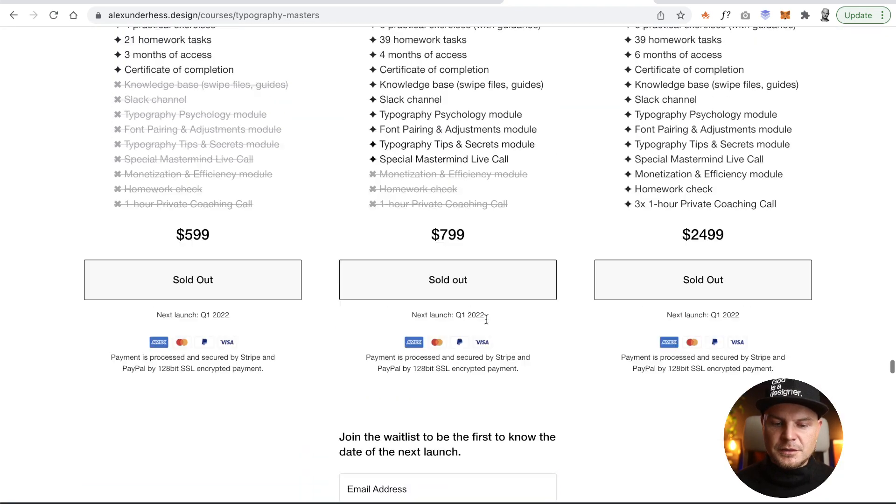
scroll(486, 319, up, 5)
scroll(486, 319, down, 4)
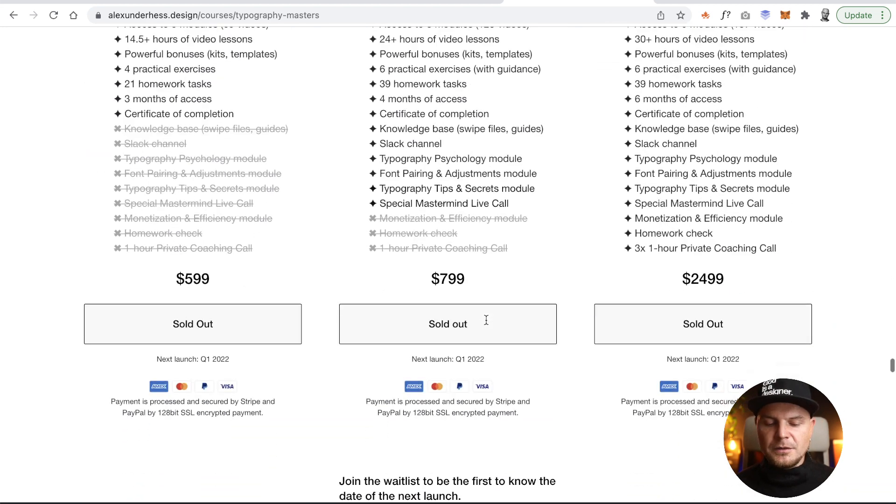
scroll(486, 320, down, 5)
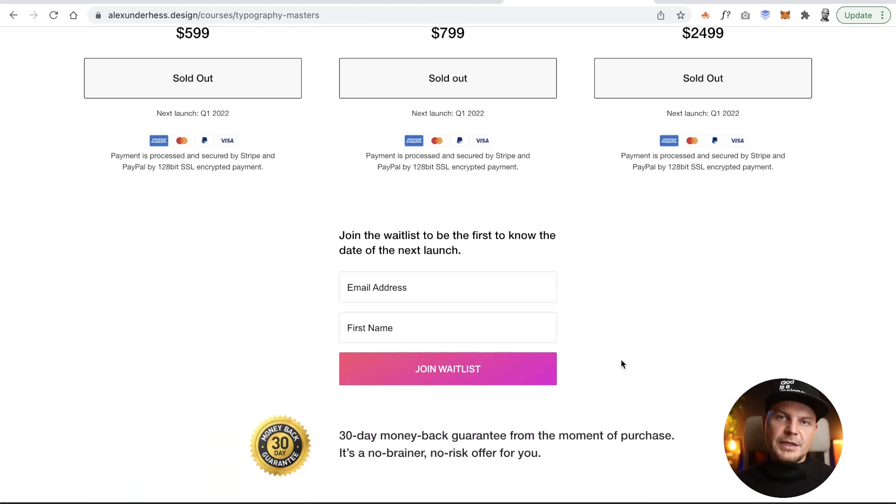
scroll(621, 360, up, 15)
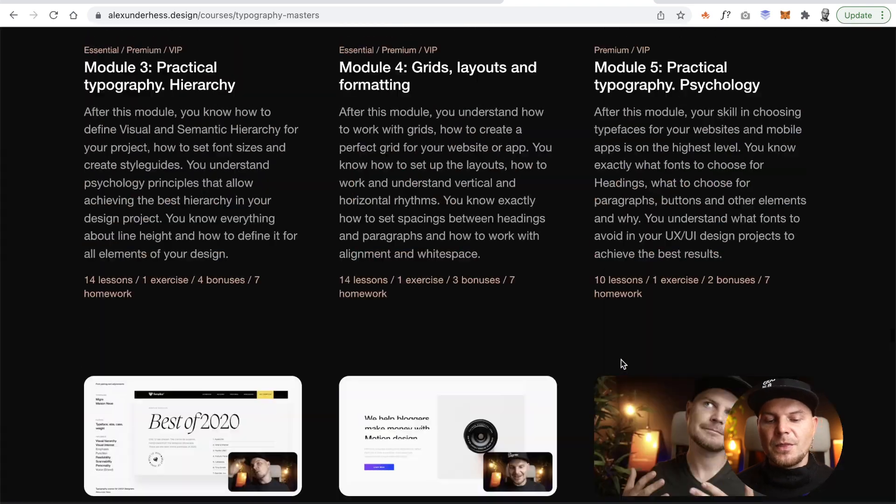
scroll(623, 364, down, 10)
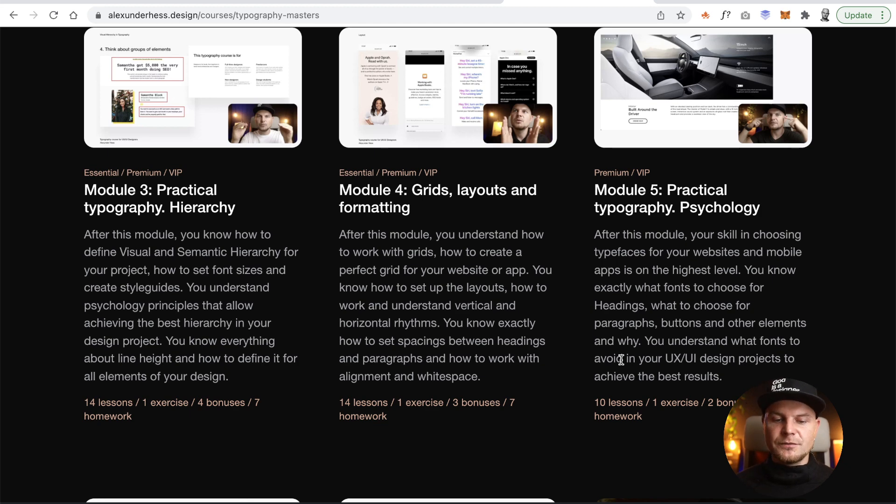
Step: Switch to the Semplice help center tab and select its page address
click(408, 1)
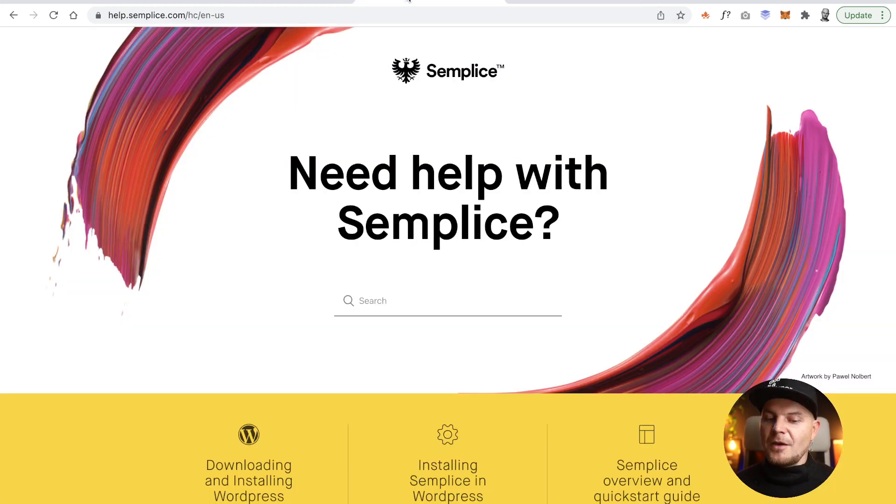
click(390, 12)
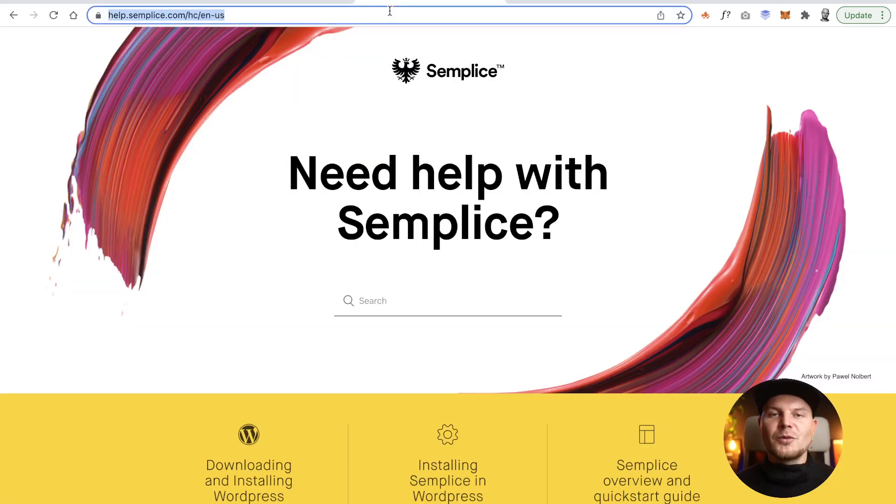